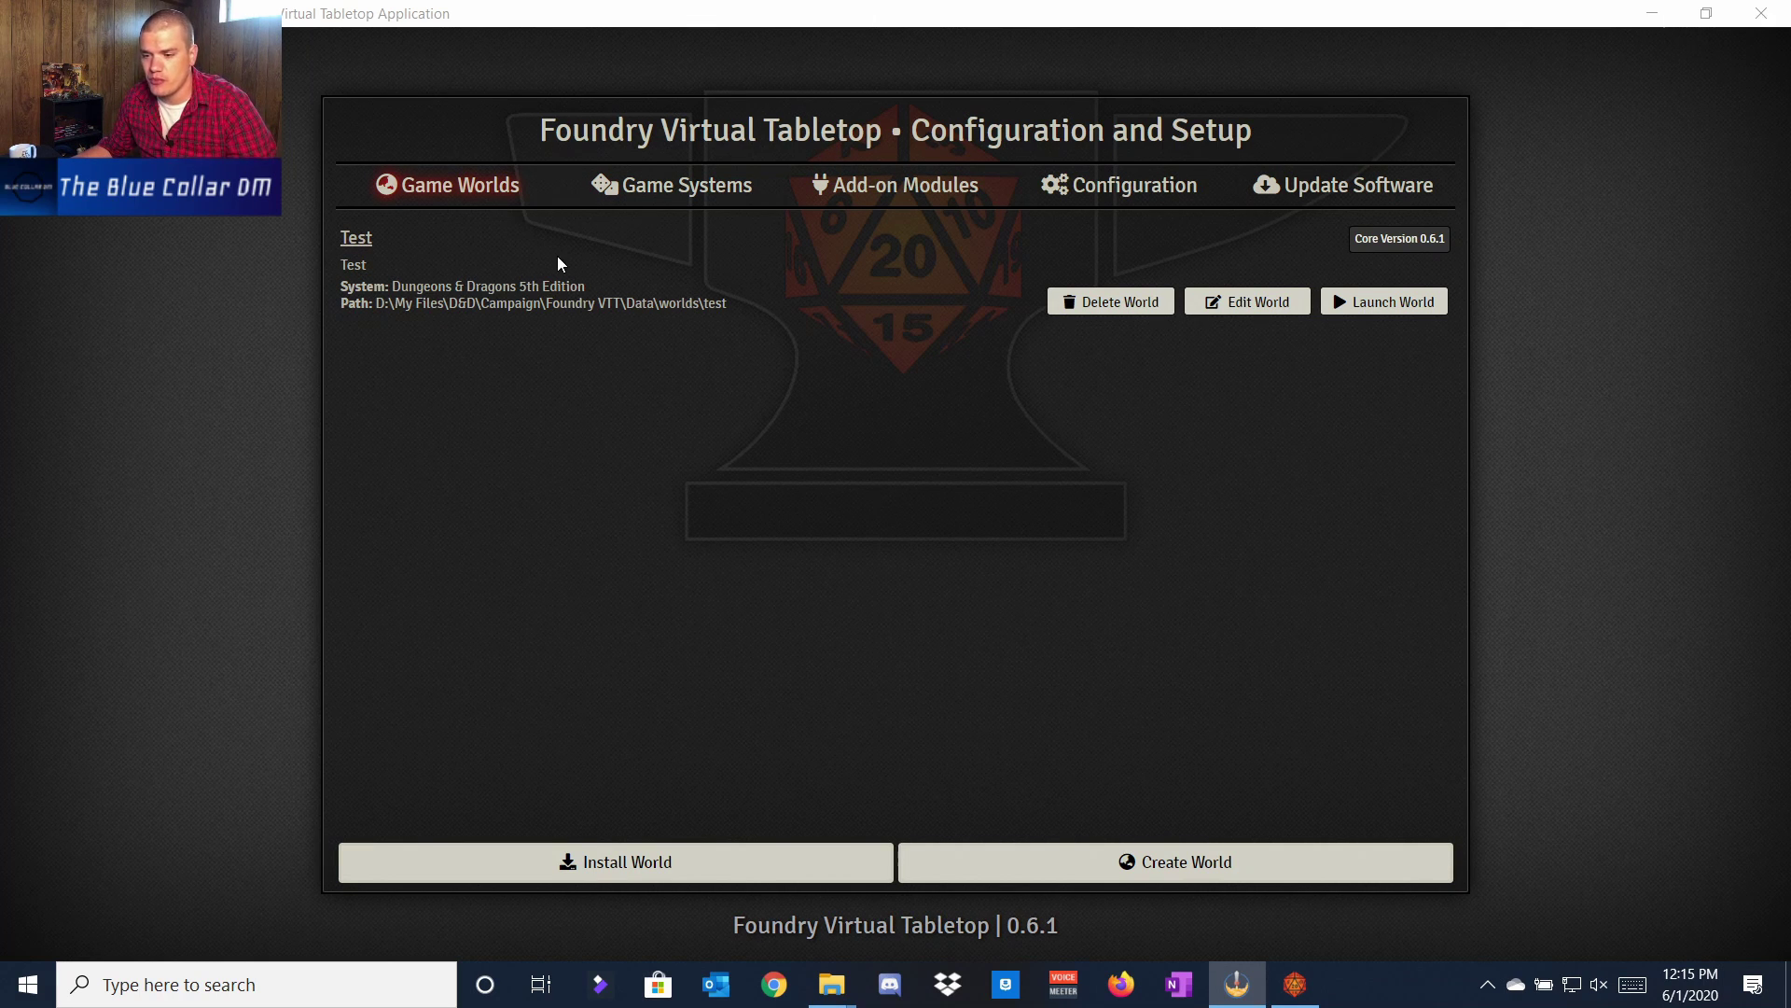
# Step: Browse the installed and installable game systems, then return to the worlds list
pyautogui.click(658, 191)
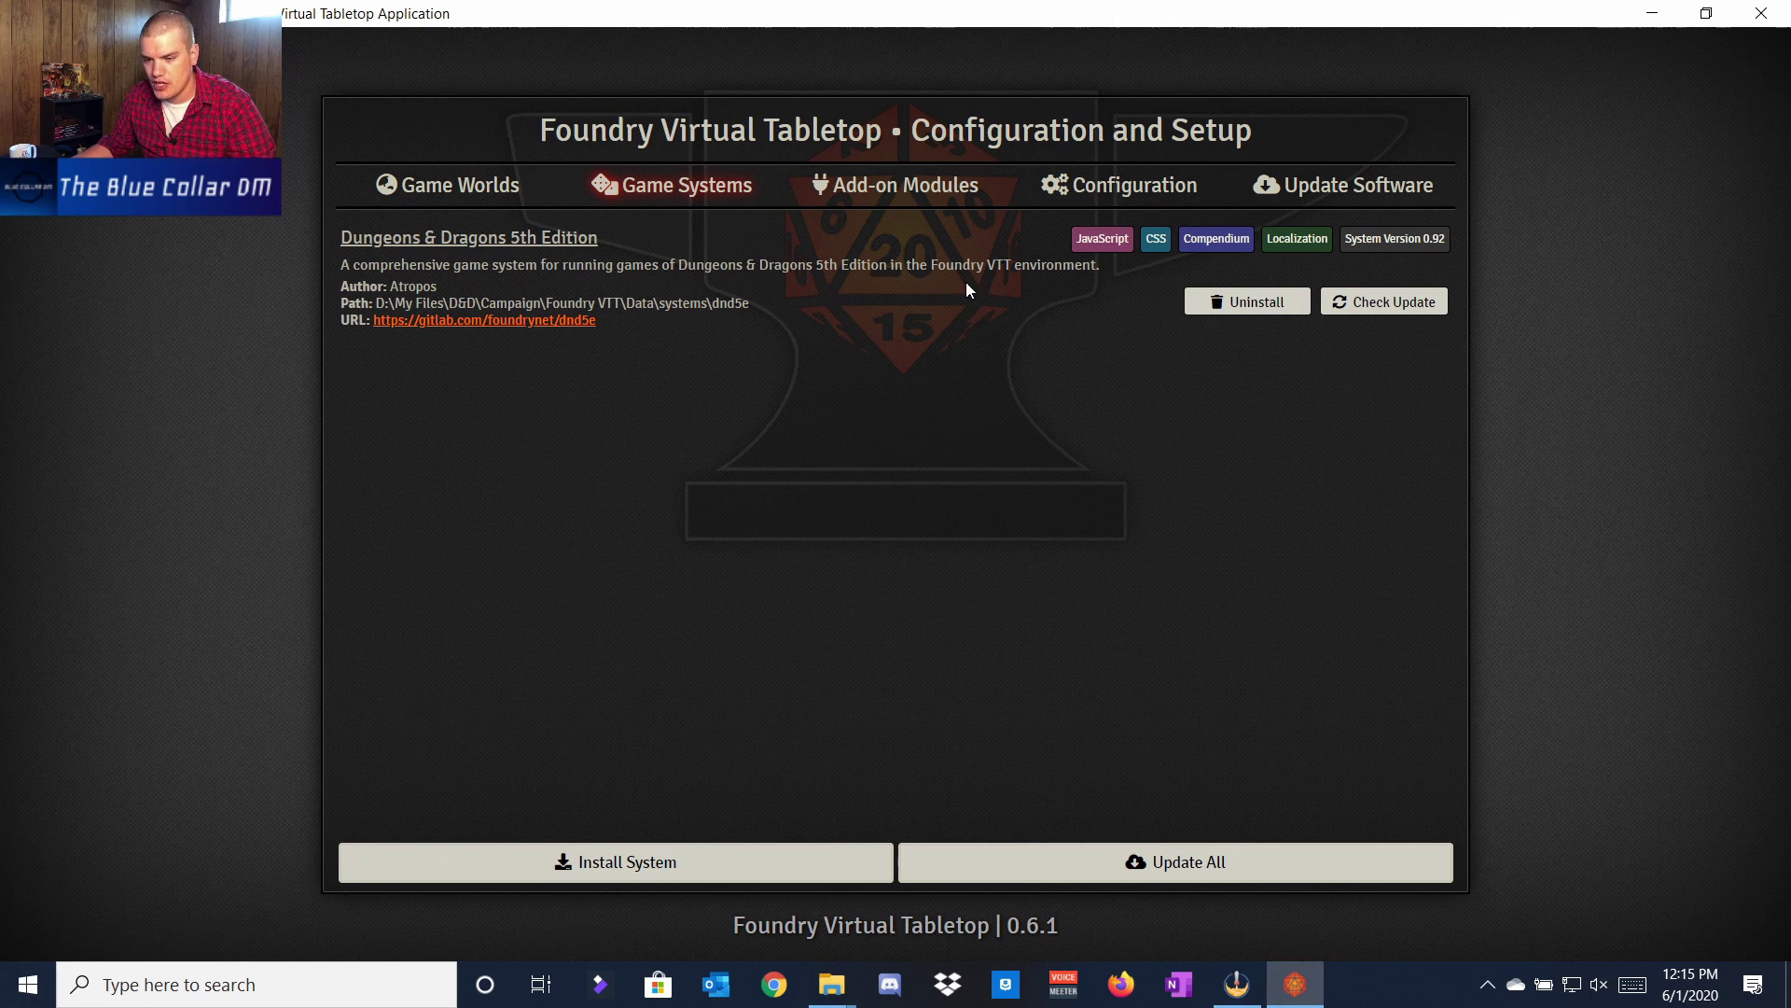
pyautogui.click(597, 862)
pyautogui.scroll(-12, 782, 399)
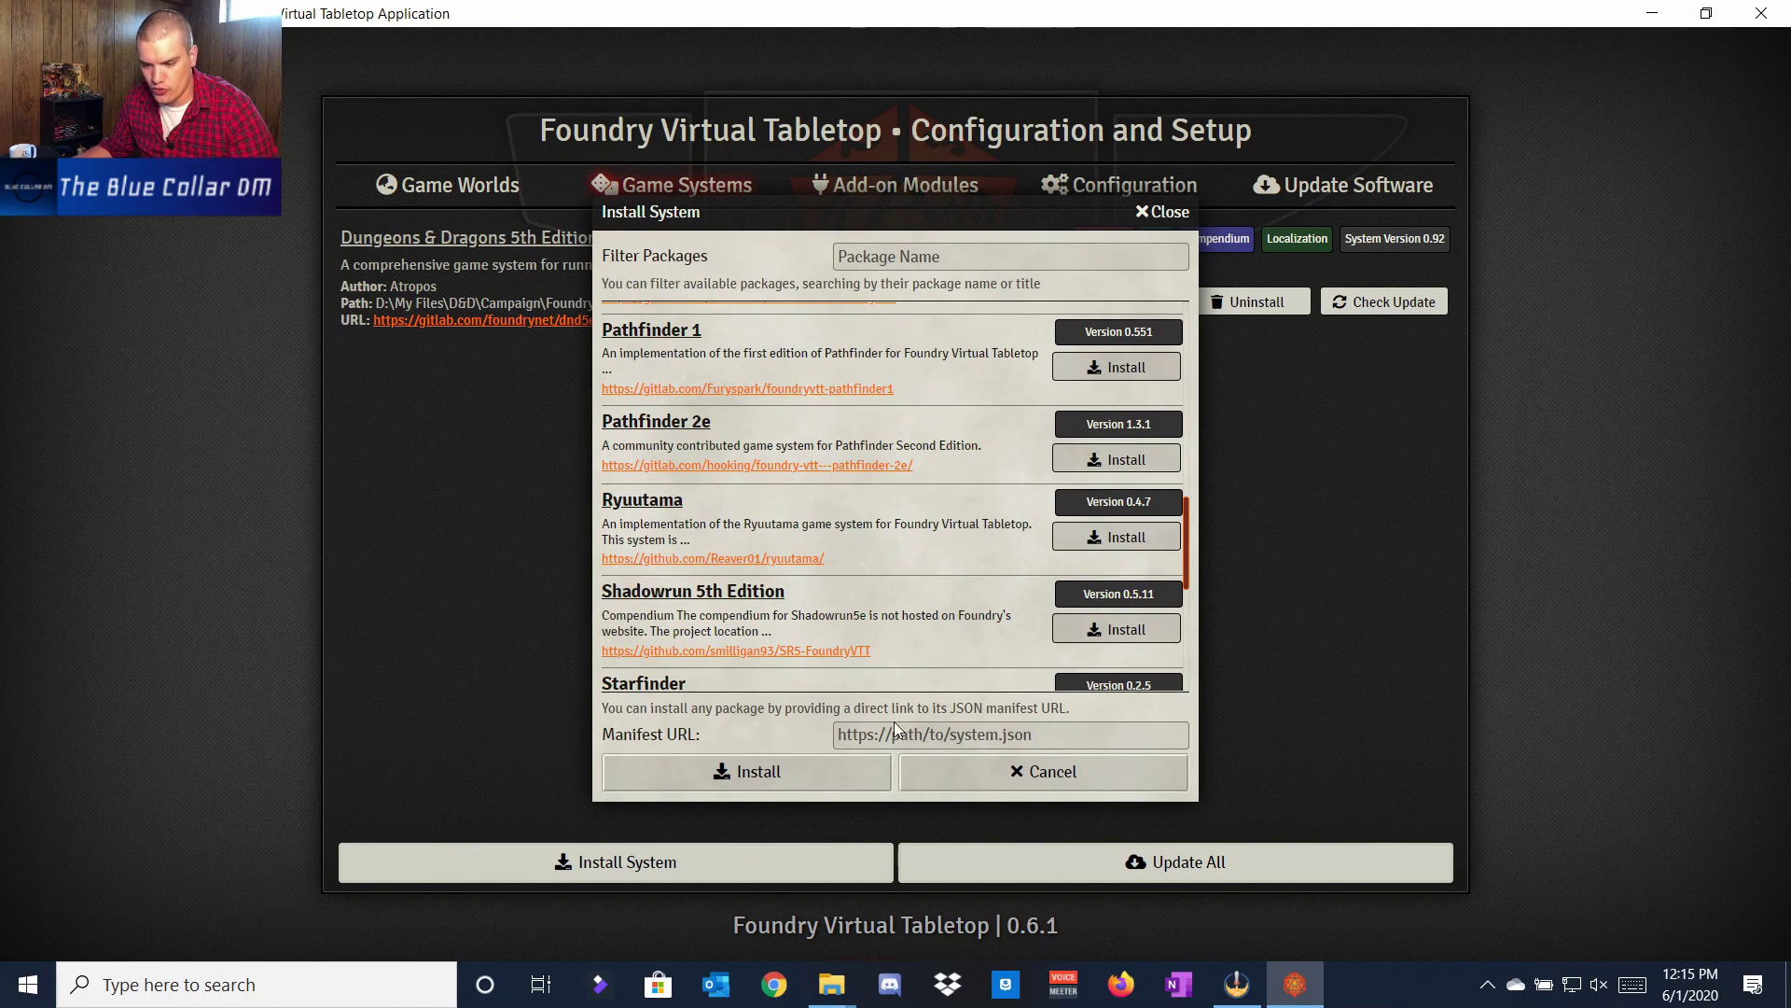
pyautogui.click(1155, 212)
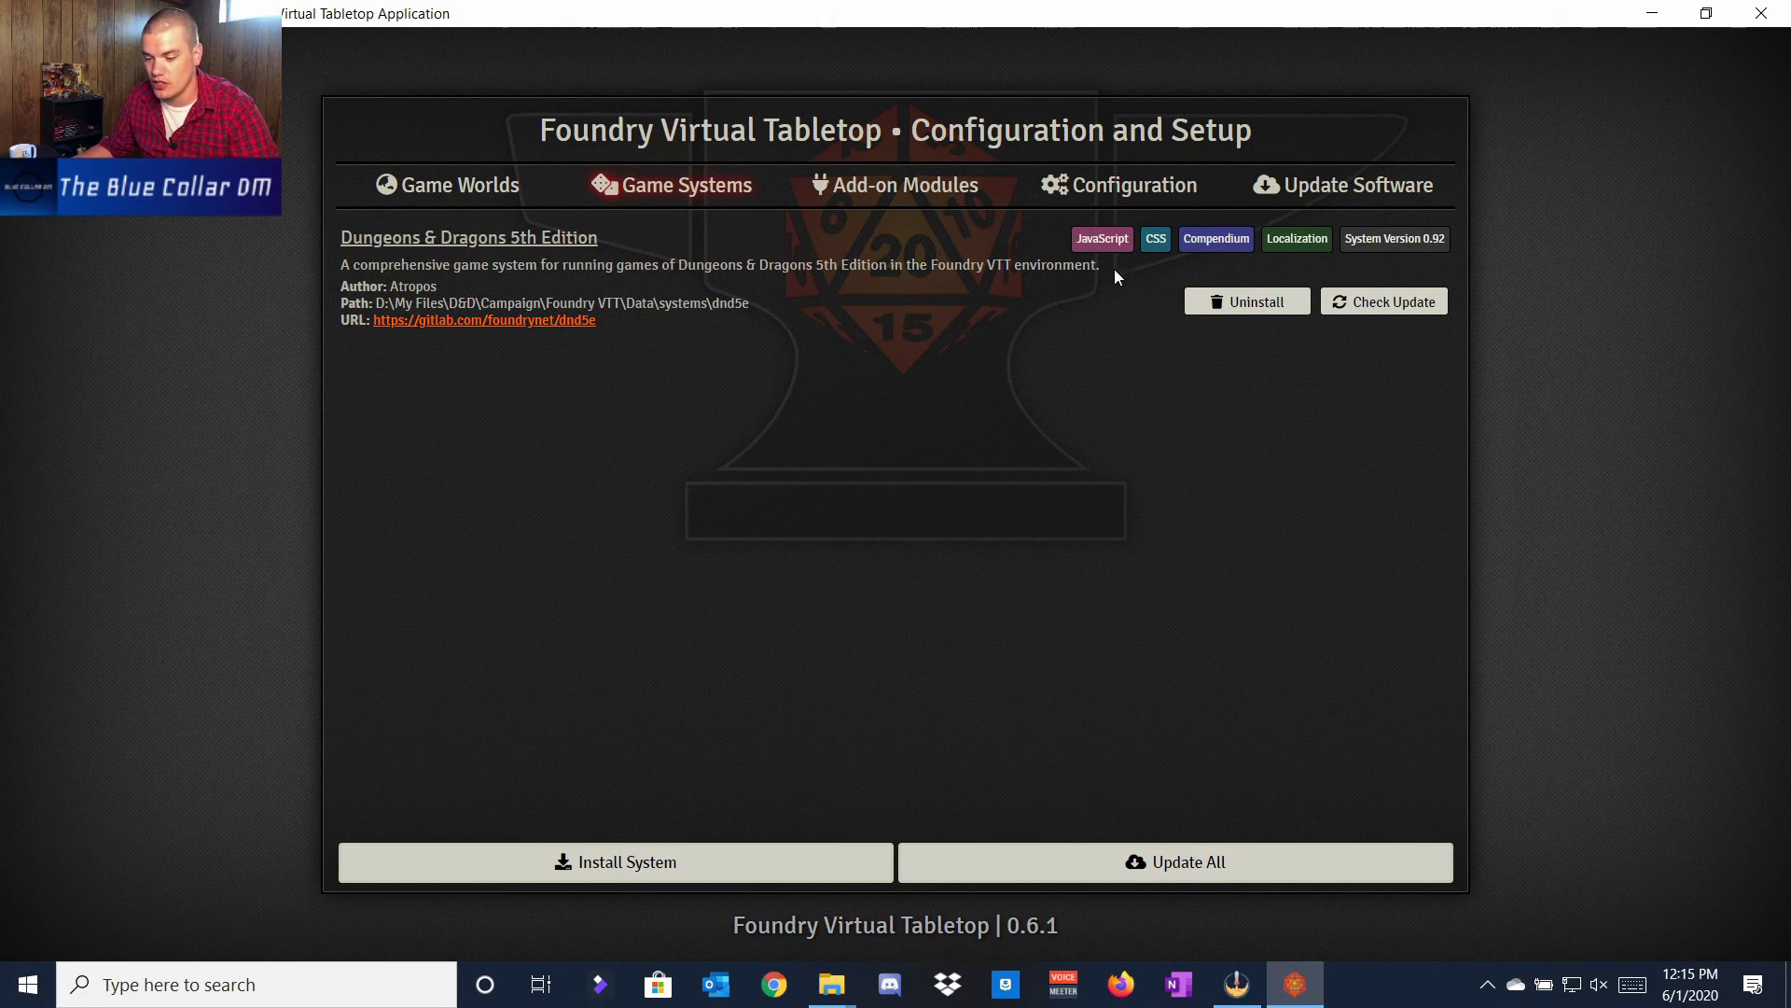
pyautogui.click(509, 198)
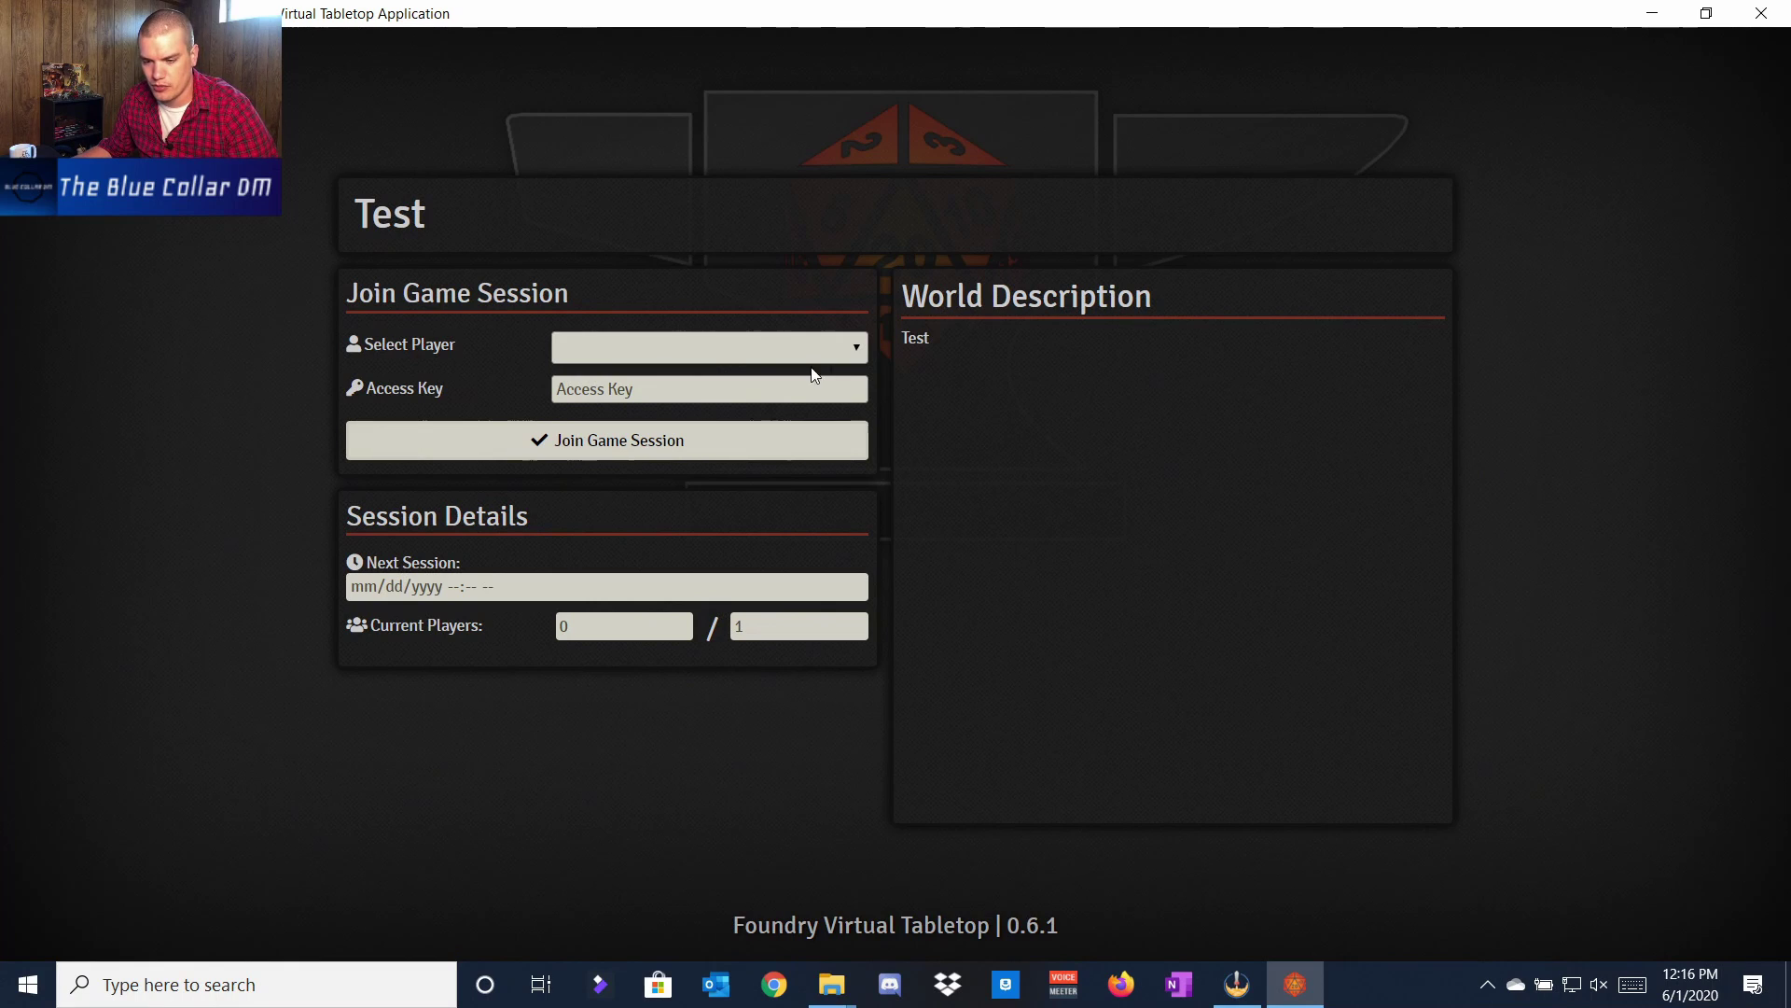
# Step: Join the Test world's game session as Gamemaster
pyautogui.click(712, 344)
pyautogui.click(697, 396)
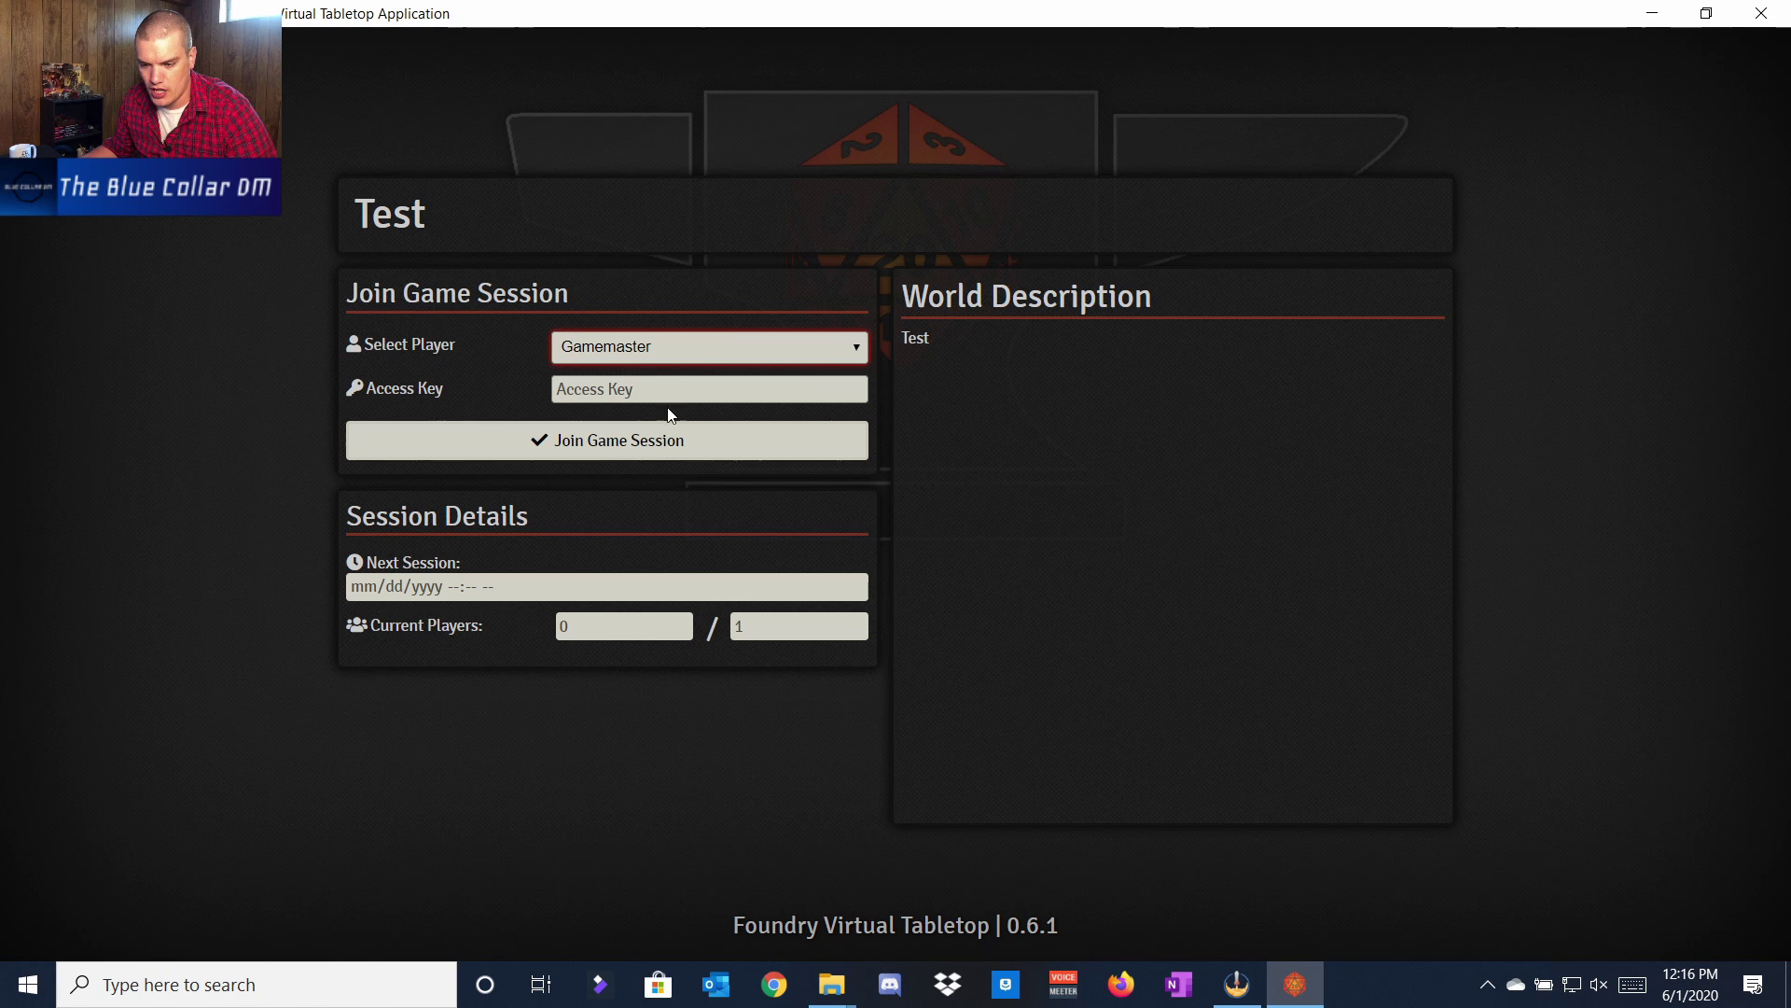
pyautogui.click(646, 449)
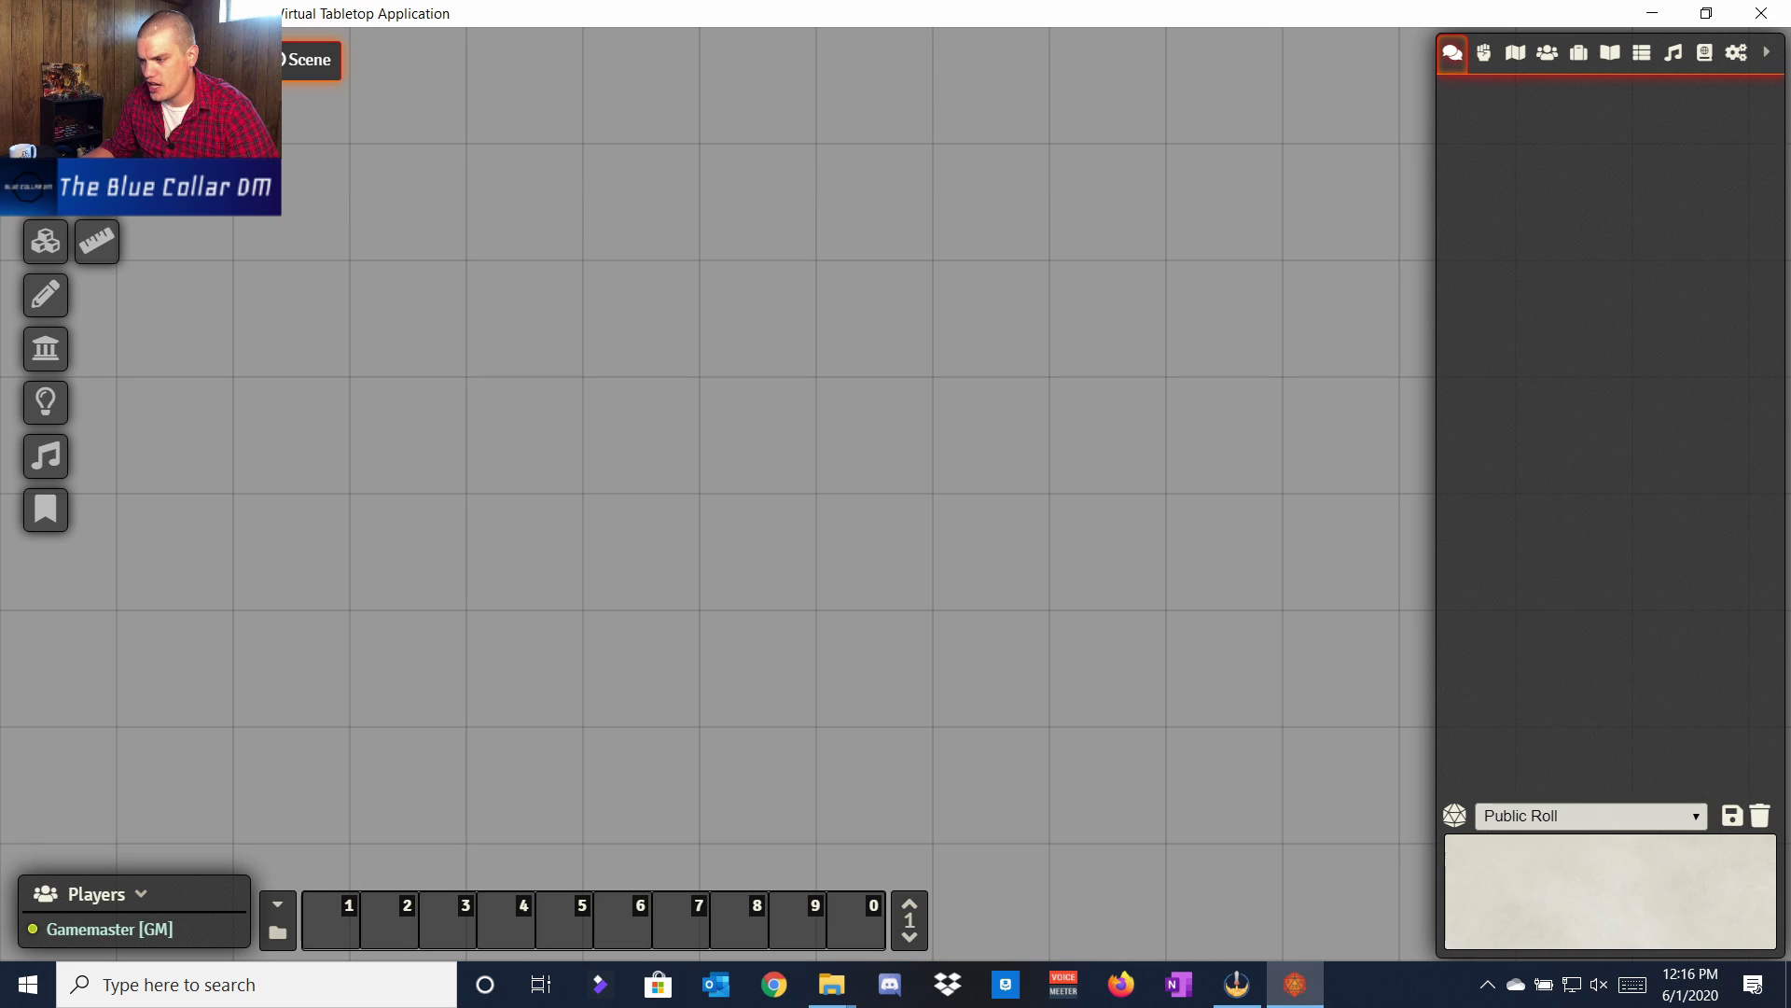
# Step: Look over the sidebar's combat tracker, the scenes directory and the first scene's settings
pyautogui.click(1766, 52)
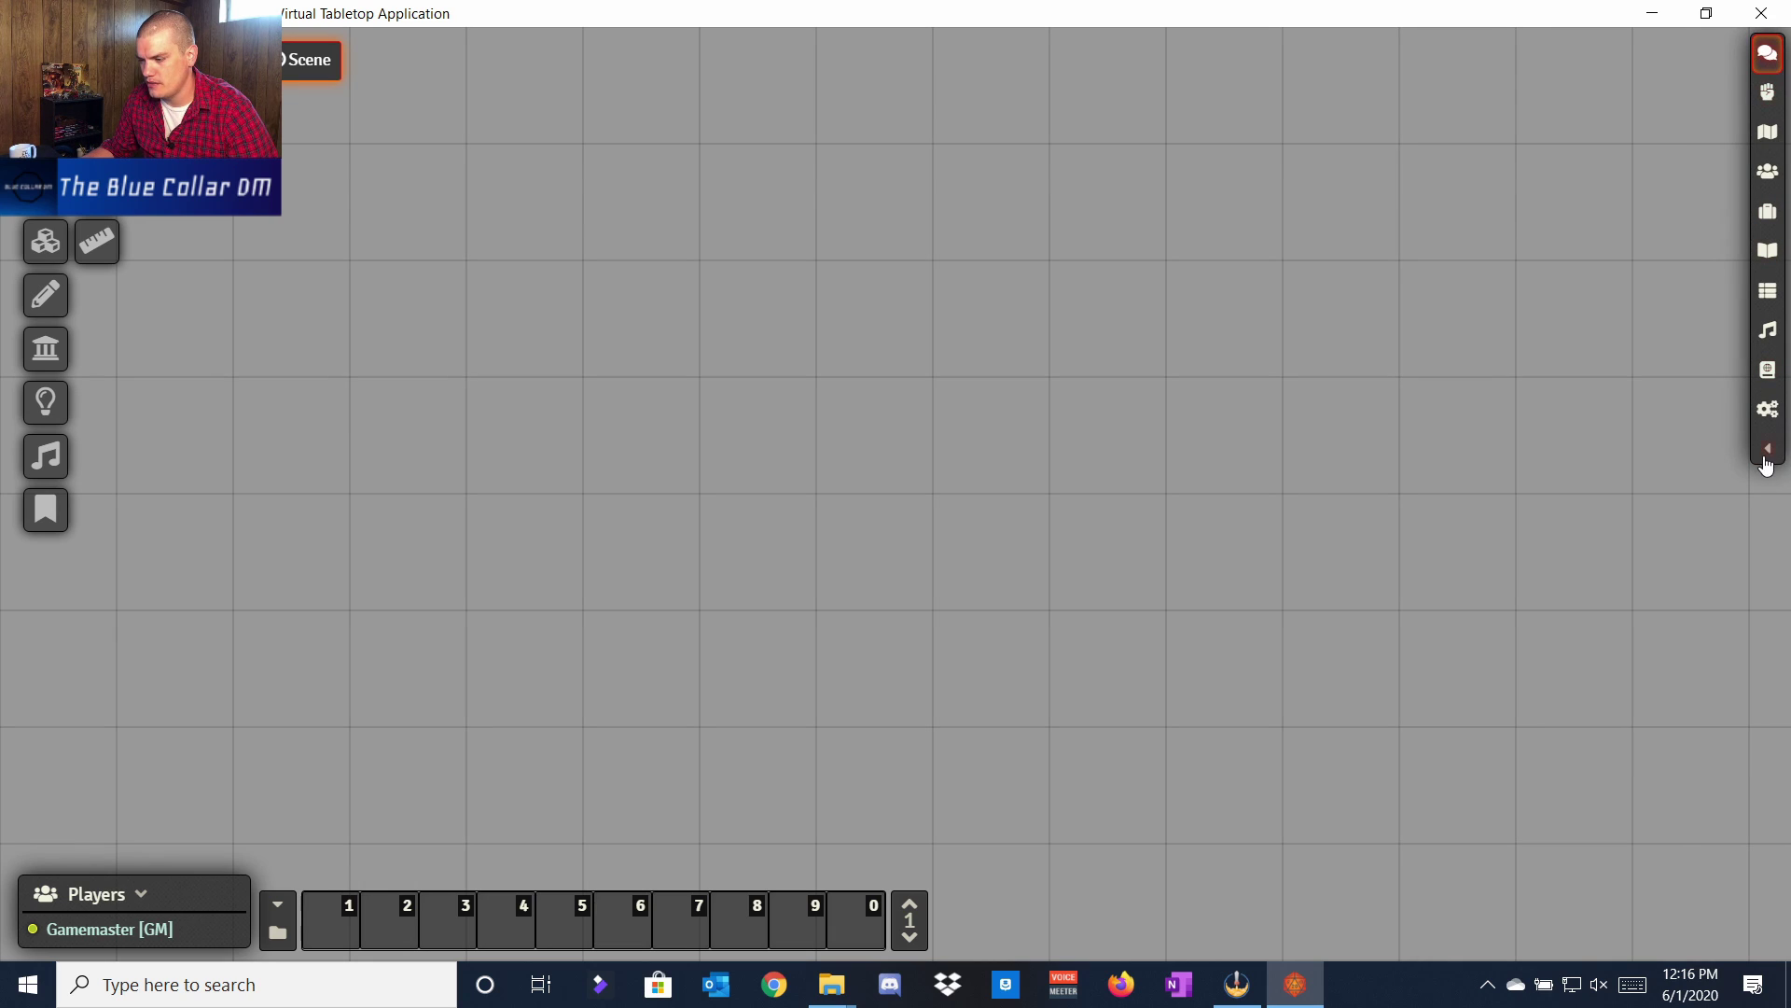
pyautogui.click(1765, 457)
pyautogui.click(1482, 59)
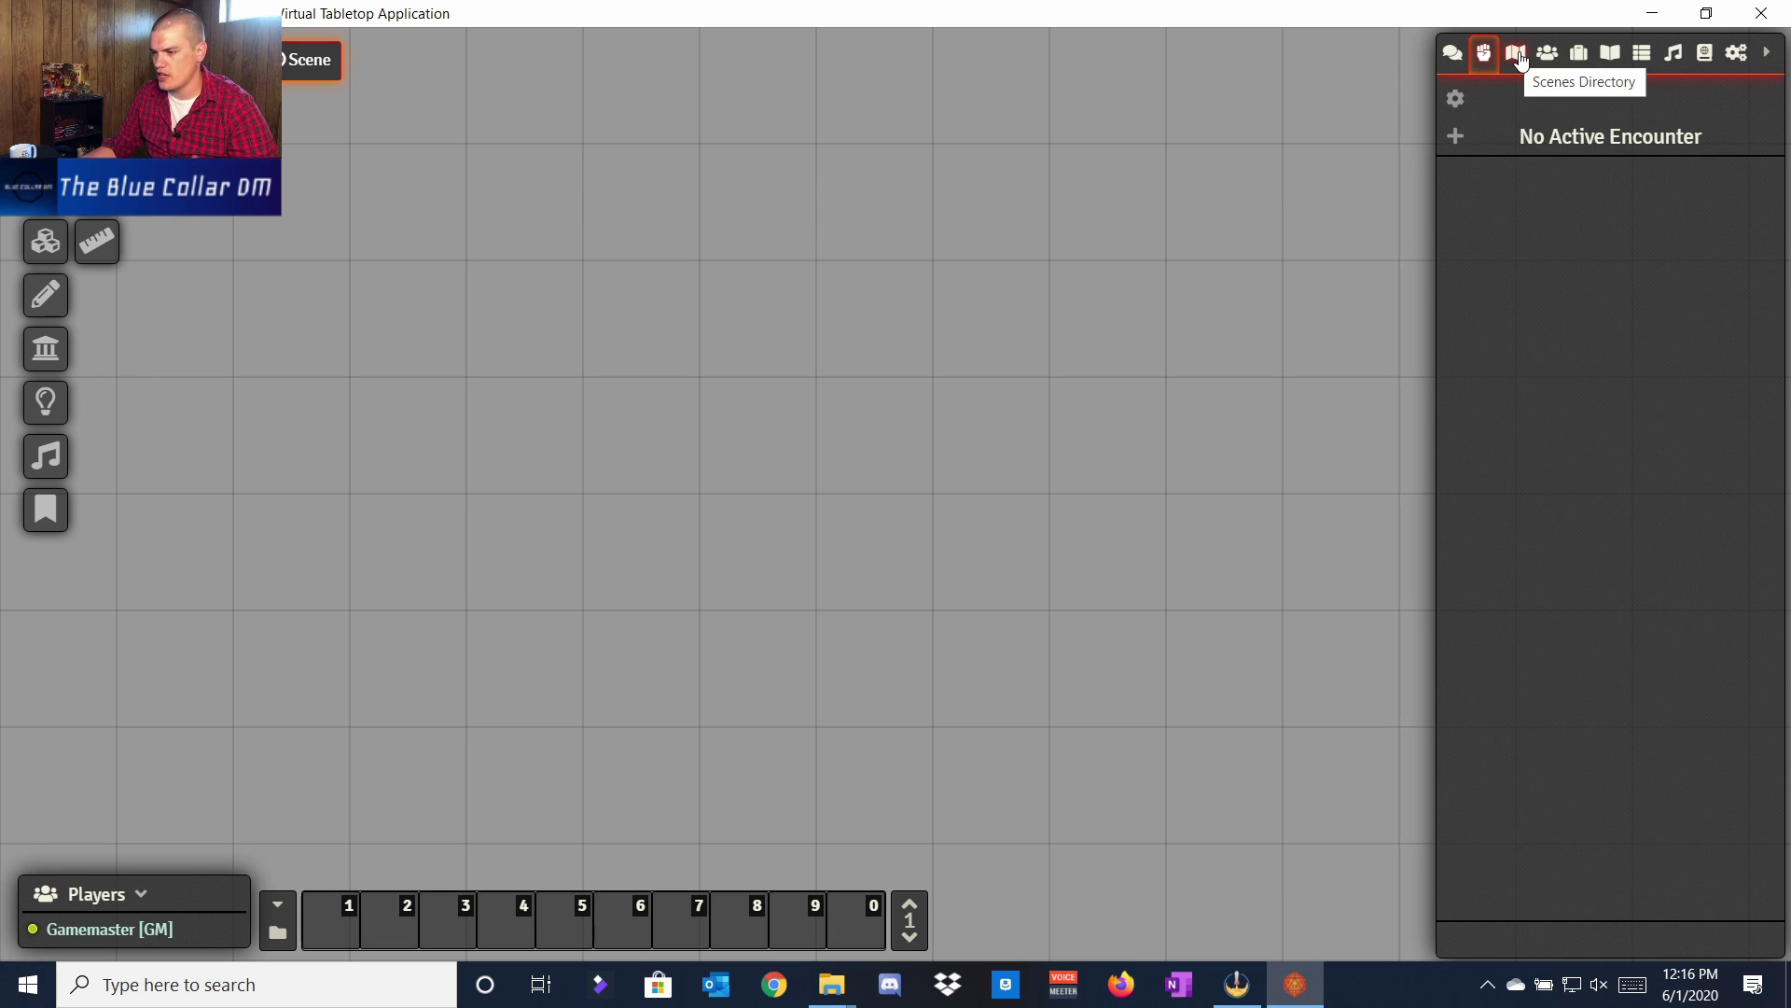
pyautogui.click(1517, 54)
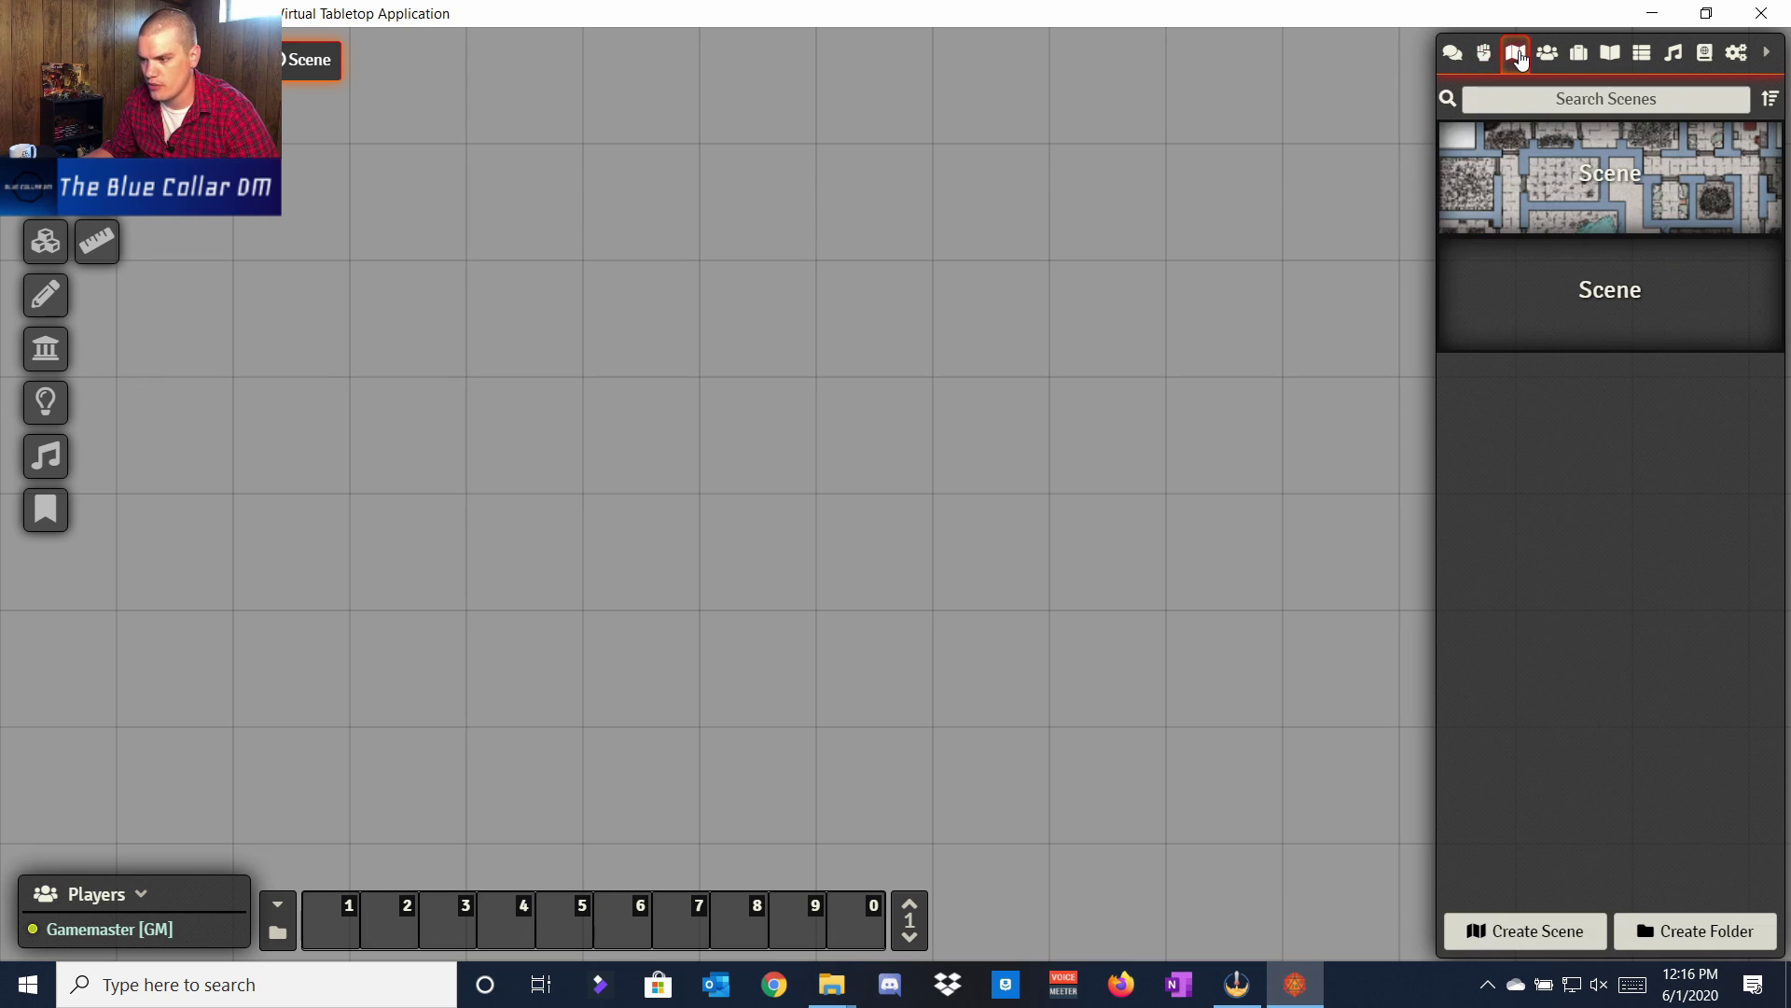
pyautogui.click(1570, 187)
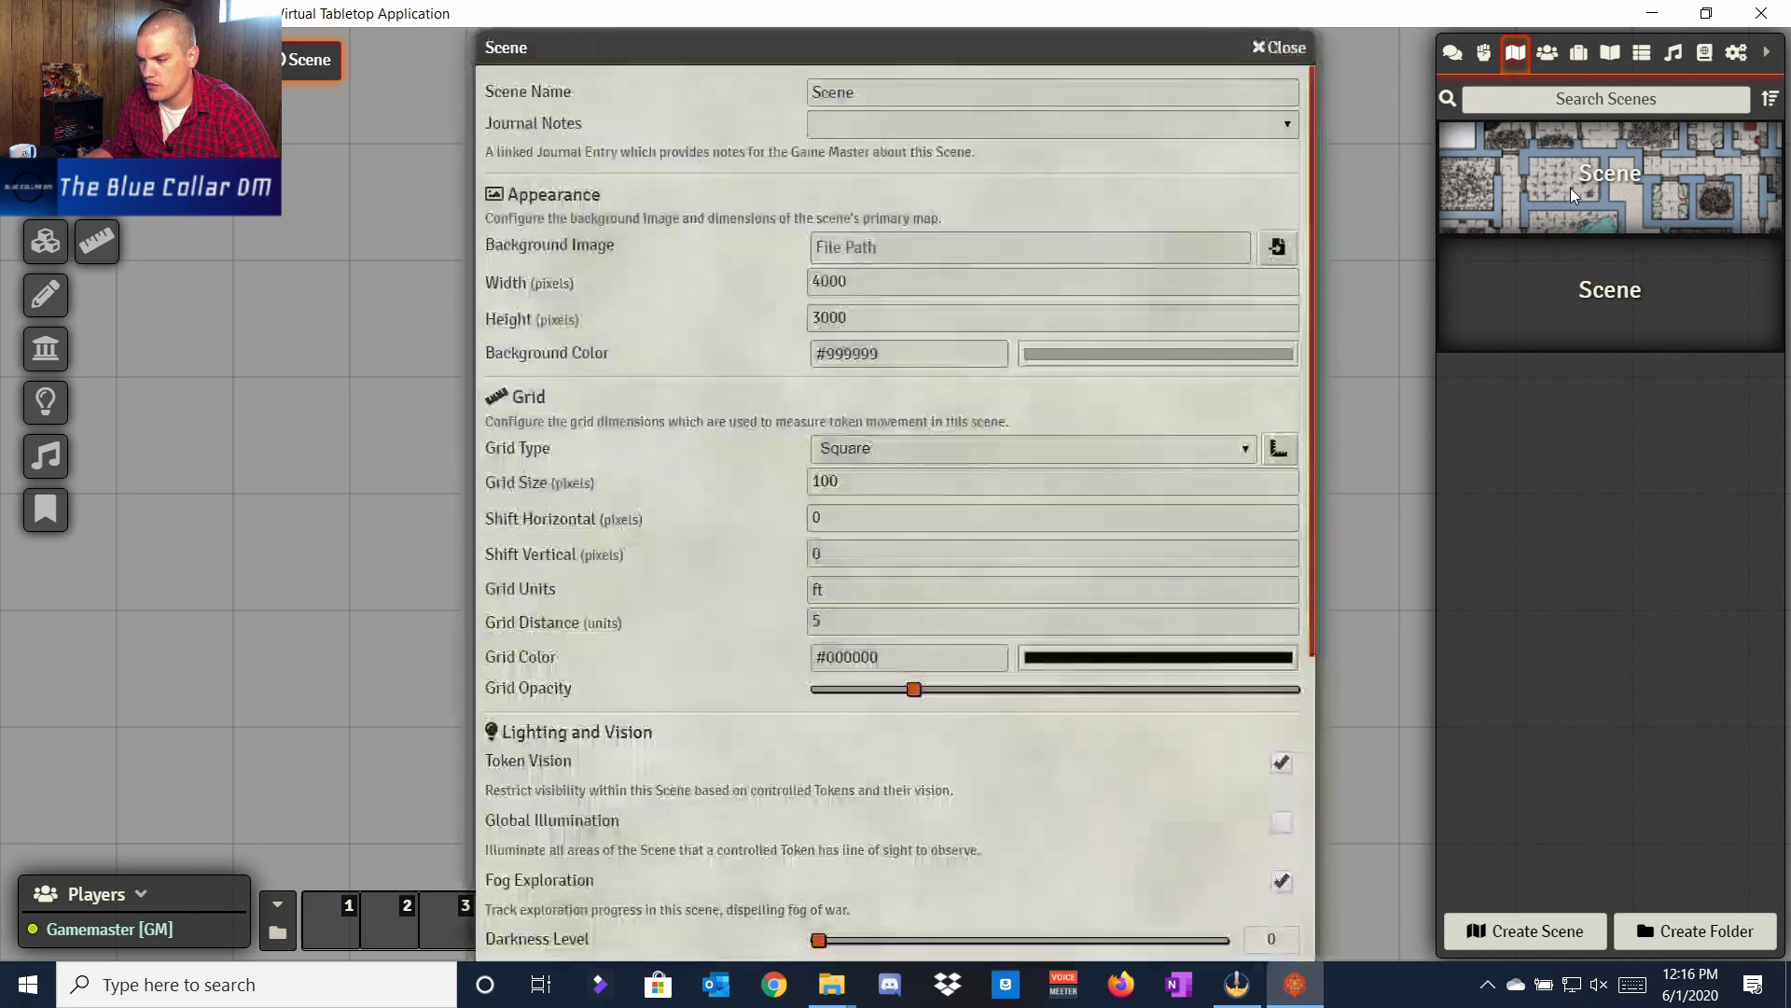
pyautogui.click(1276, 47)
# Step: Activate the map scene, then the blank grid scene, and show the Actors directory
pyautogui.rightClick(1644, 220)
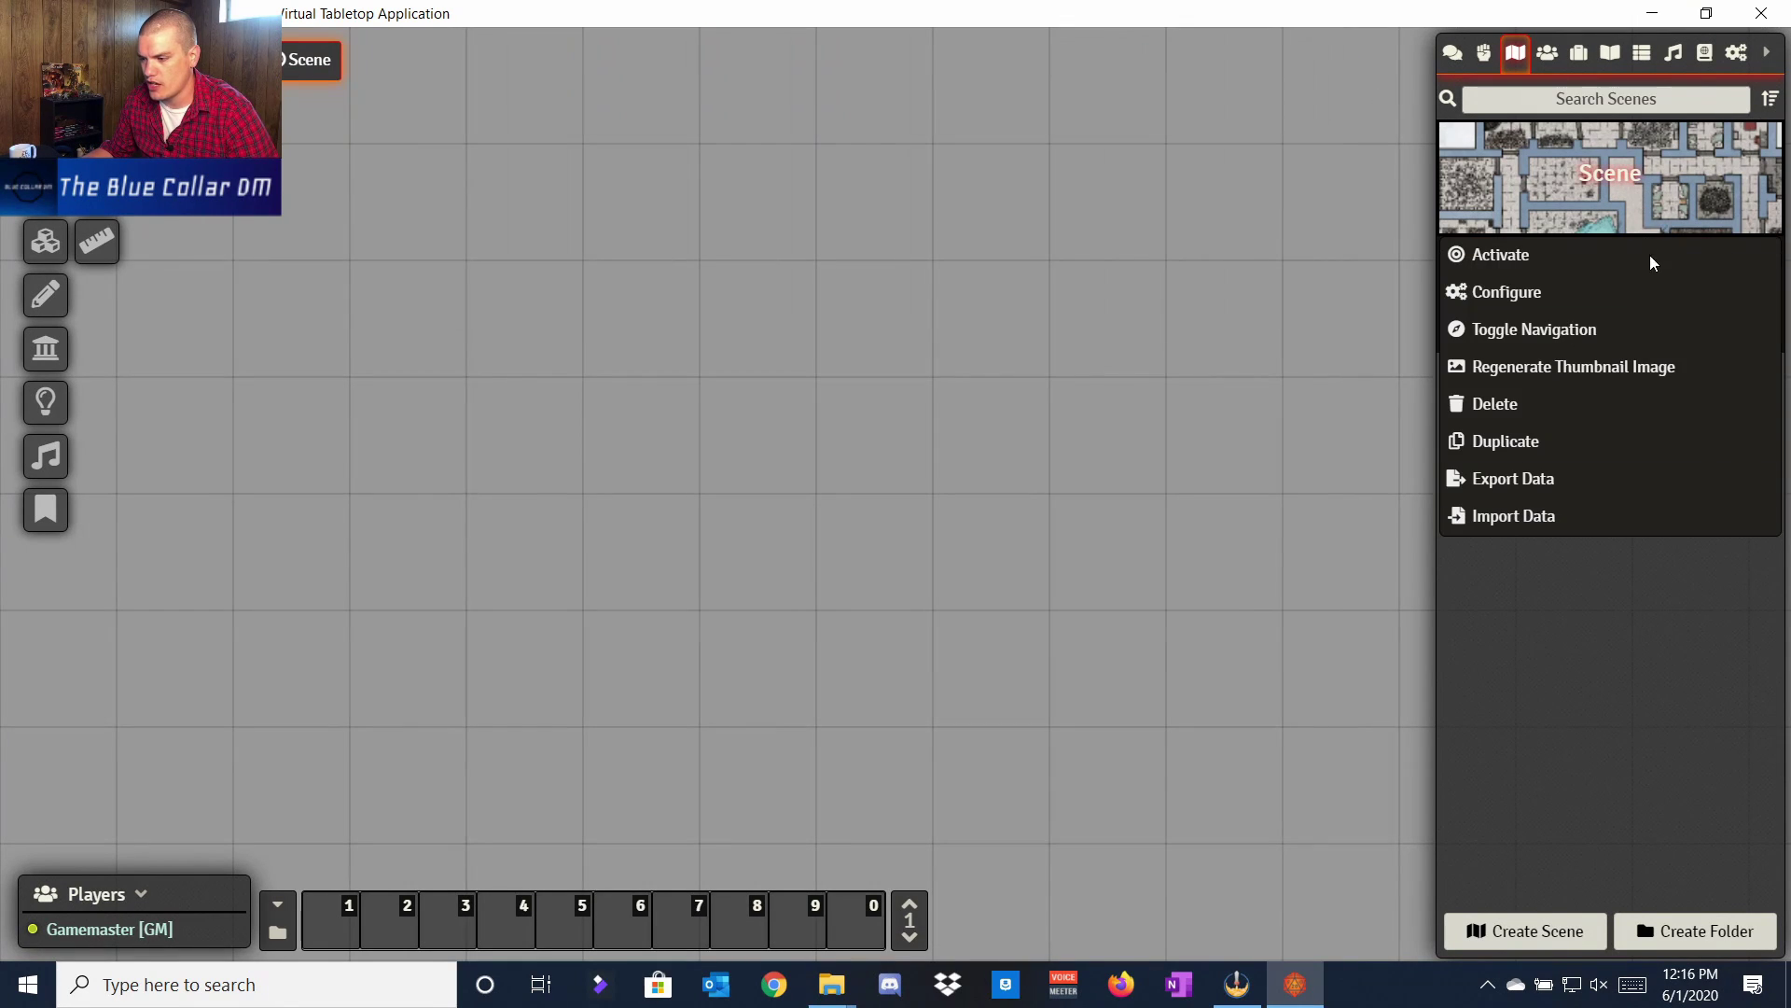
pyautogui.click(1502, 254)
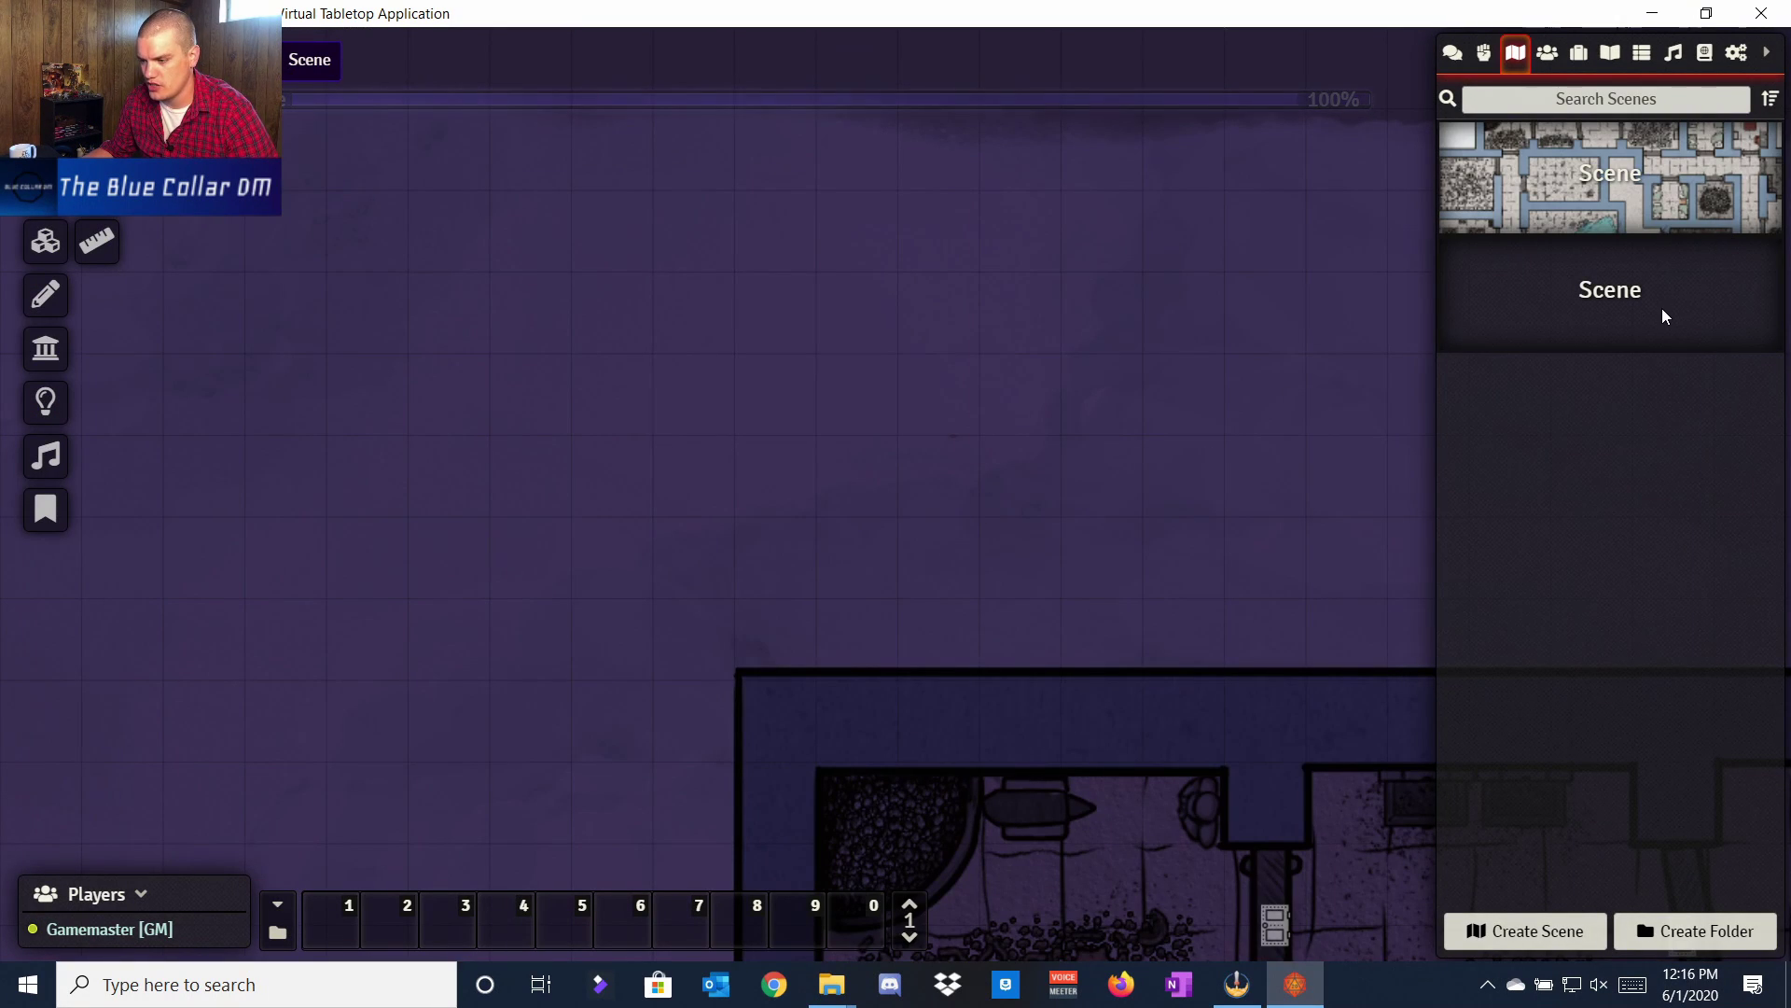
pyautogui.rightClick(1659, 308)
pyautogui.click(1500, 371)
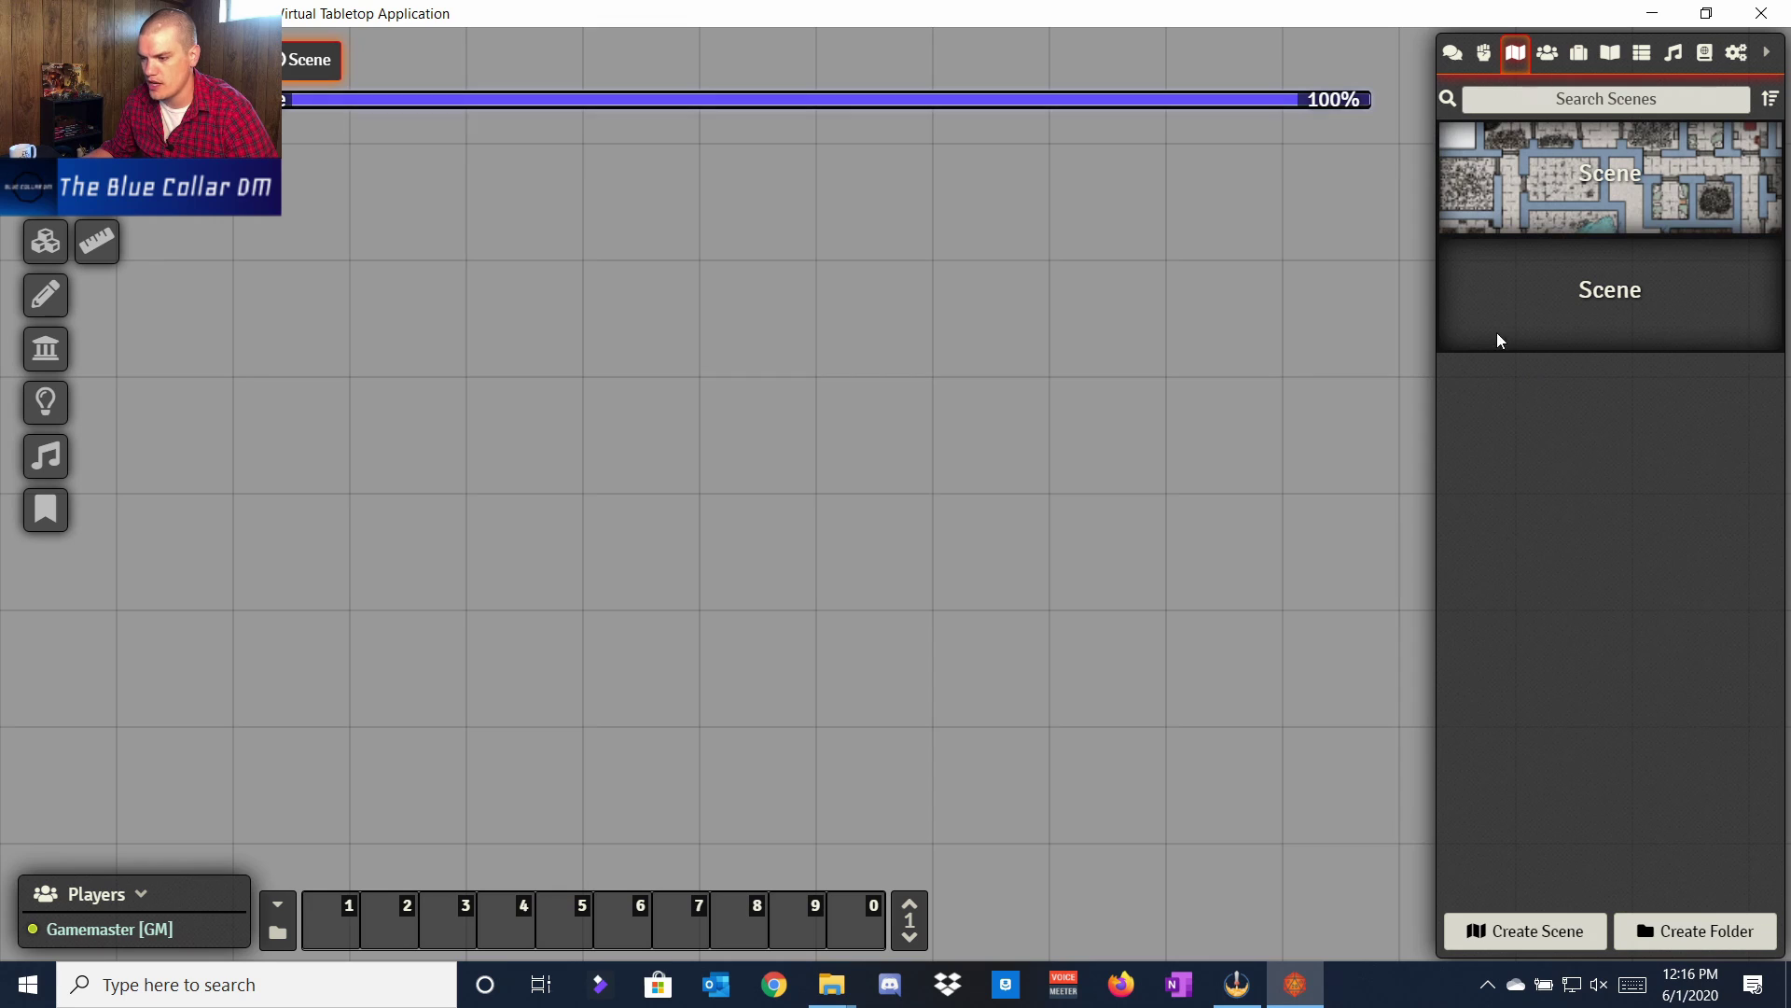
pyautogui.click(1547, 56)
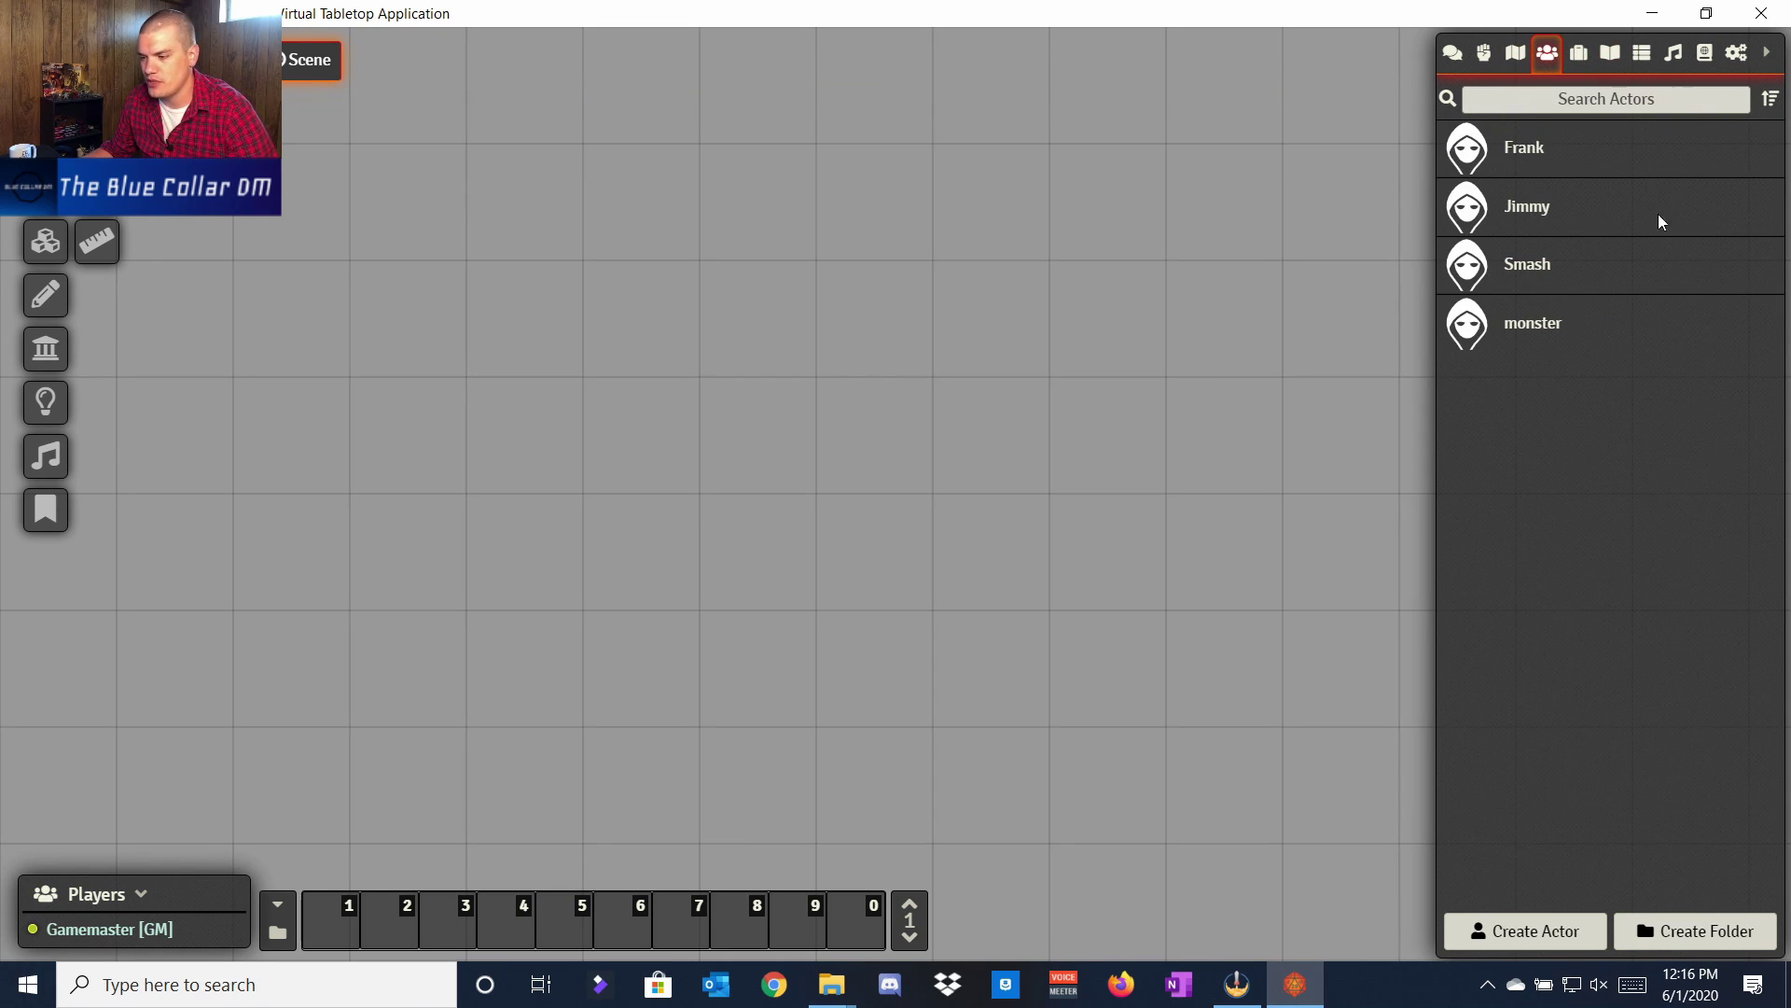
pyautogui.click(1578, 54)
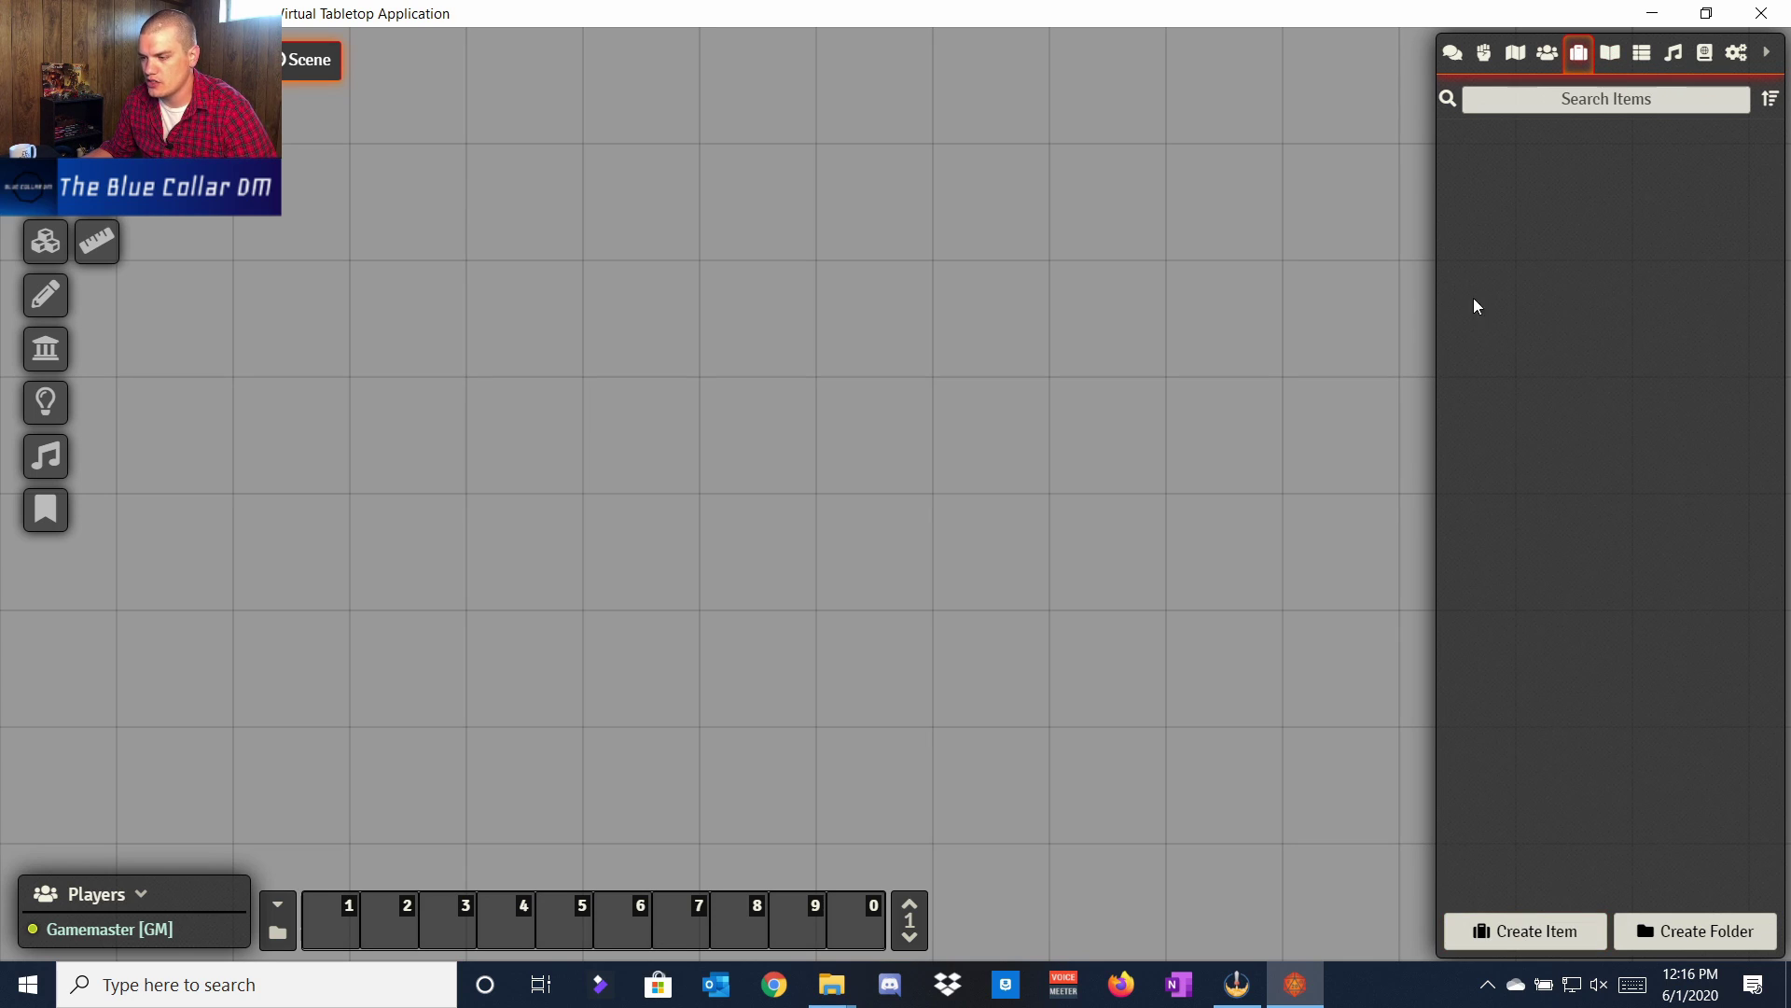
pyautogui.click(1619, 56)
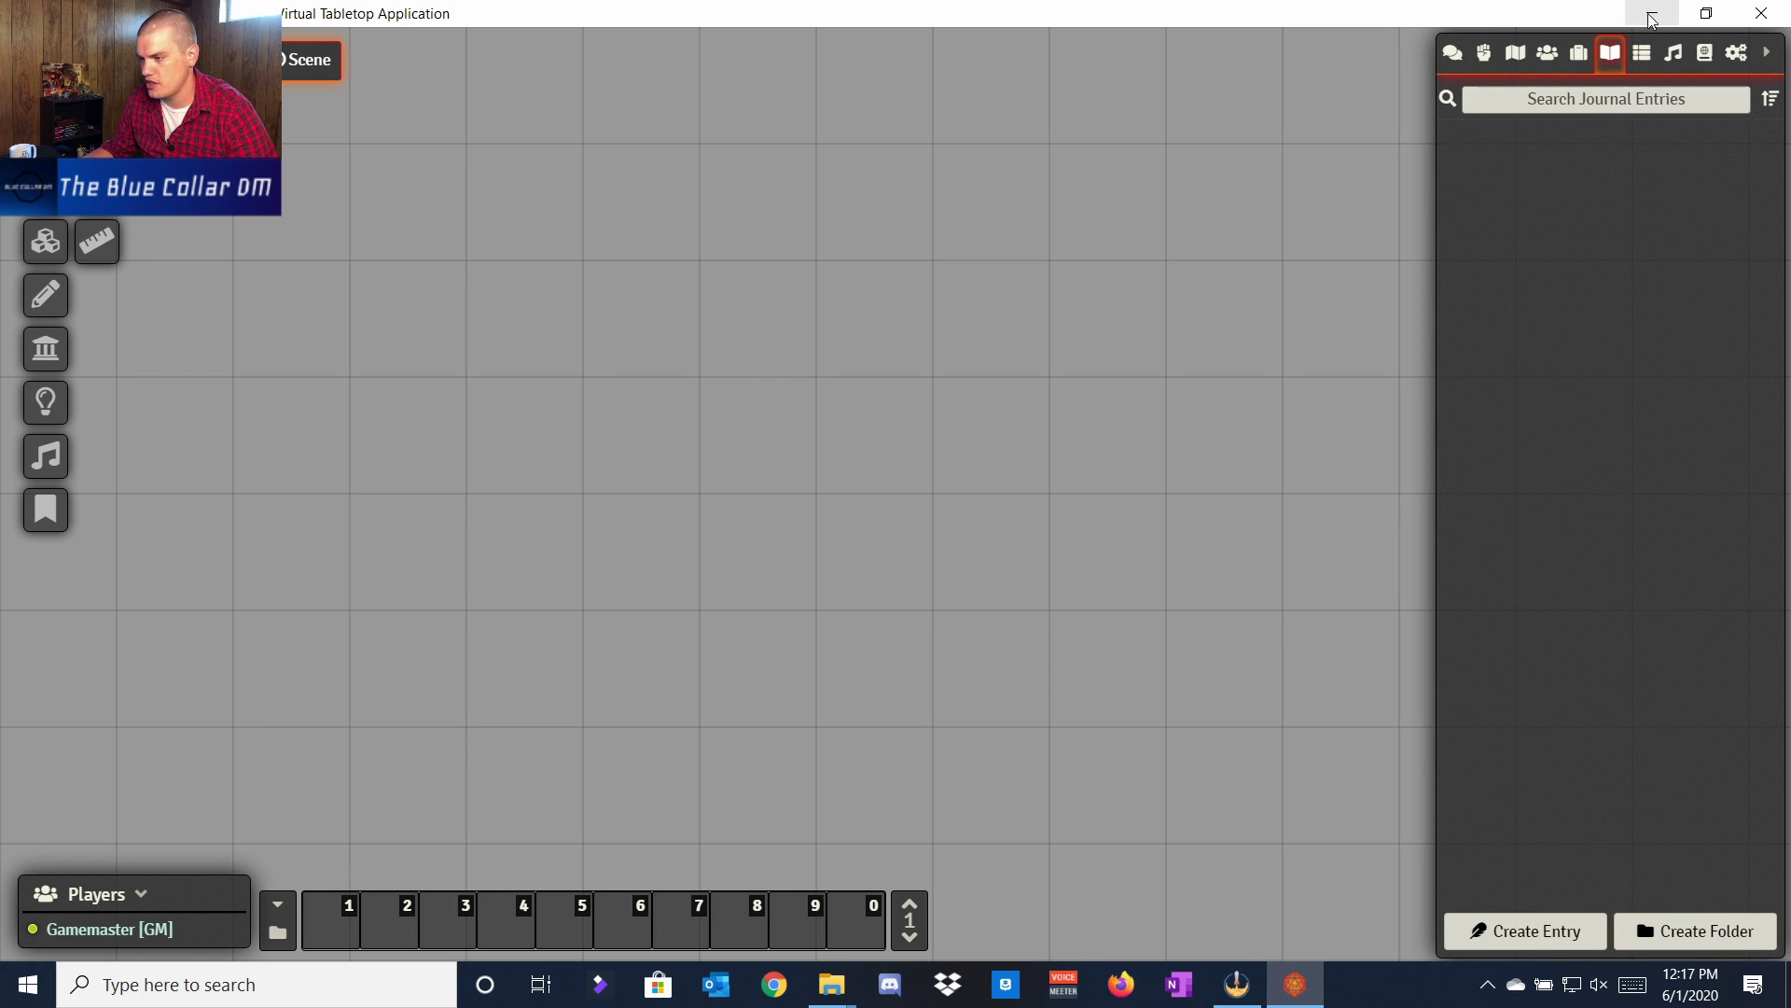
pyautogui.click(1642, 54)
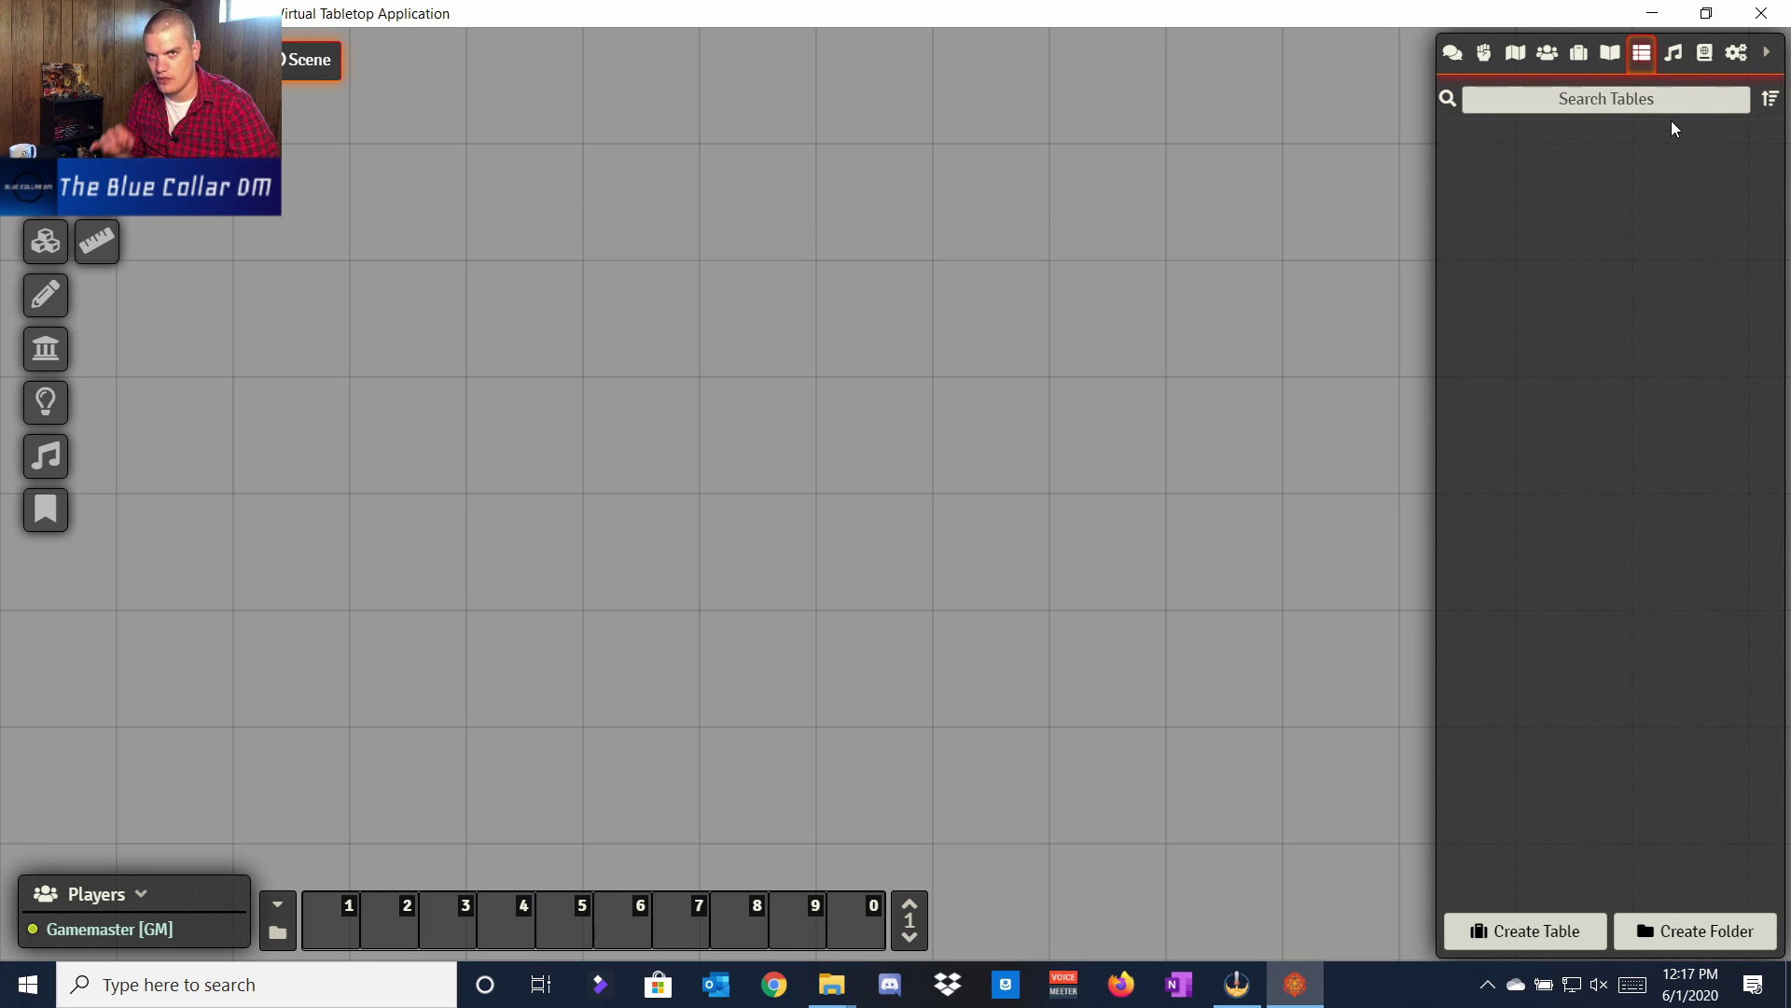
pyautogui.click(1675, 54)
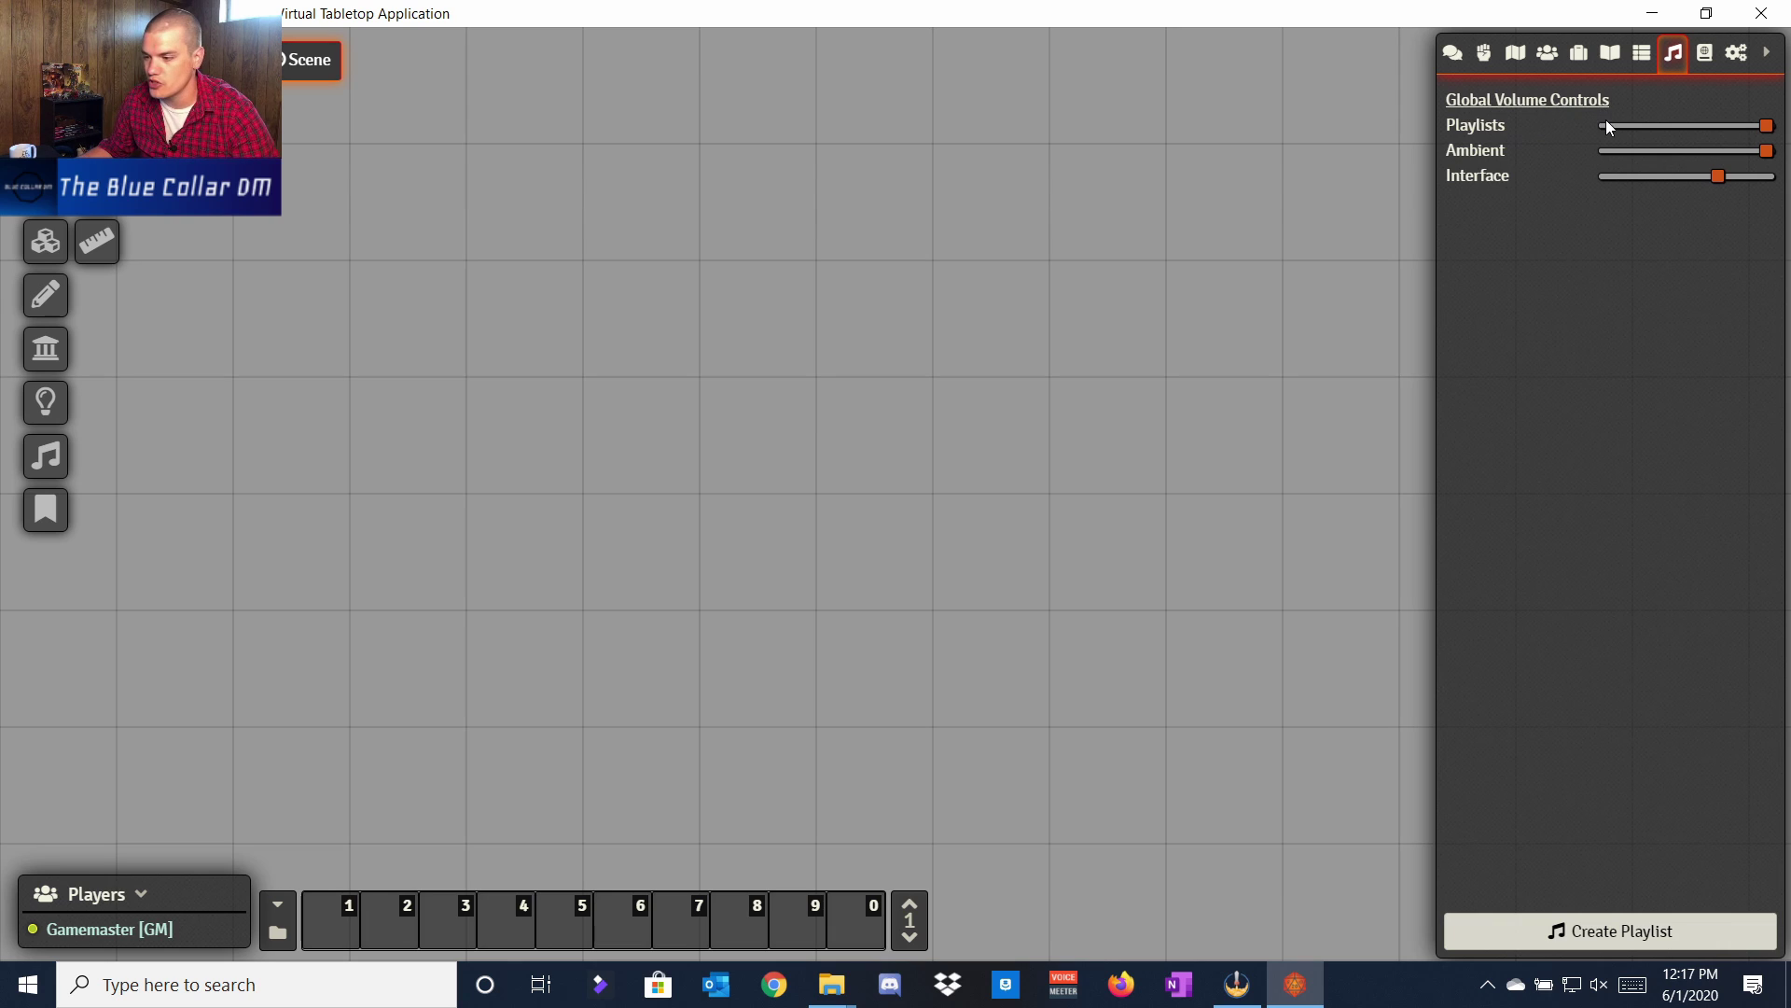
pyautogui.click(1704, 53)
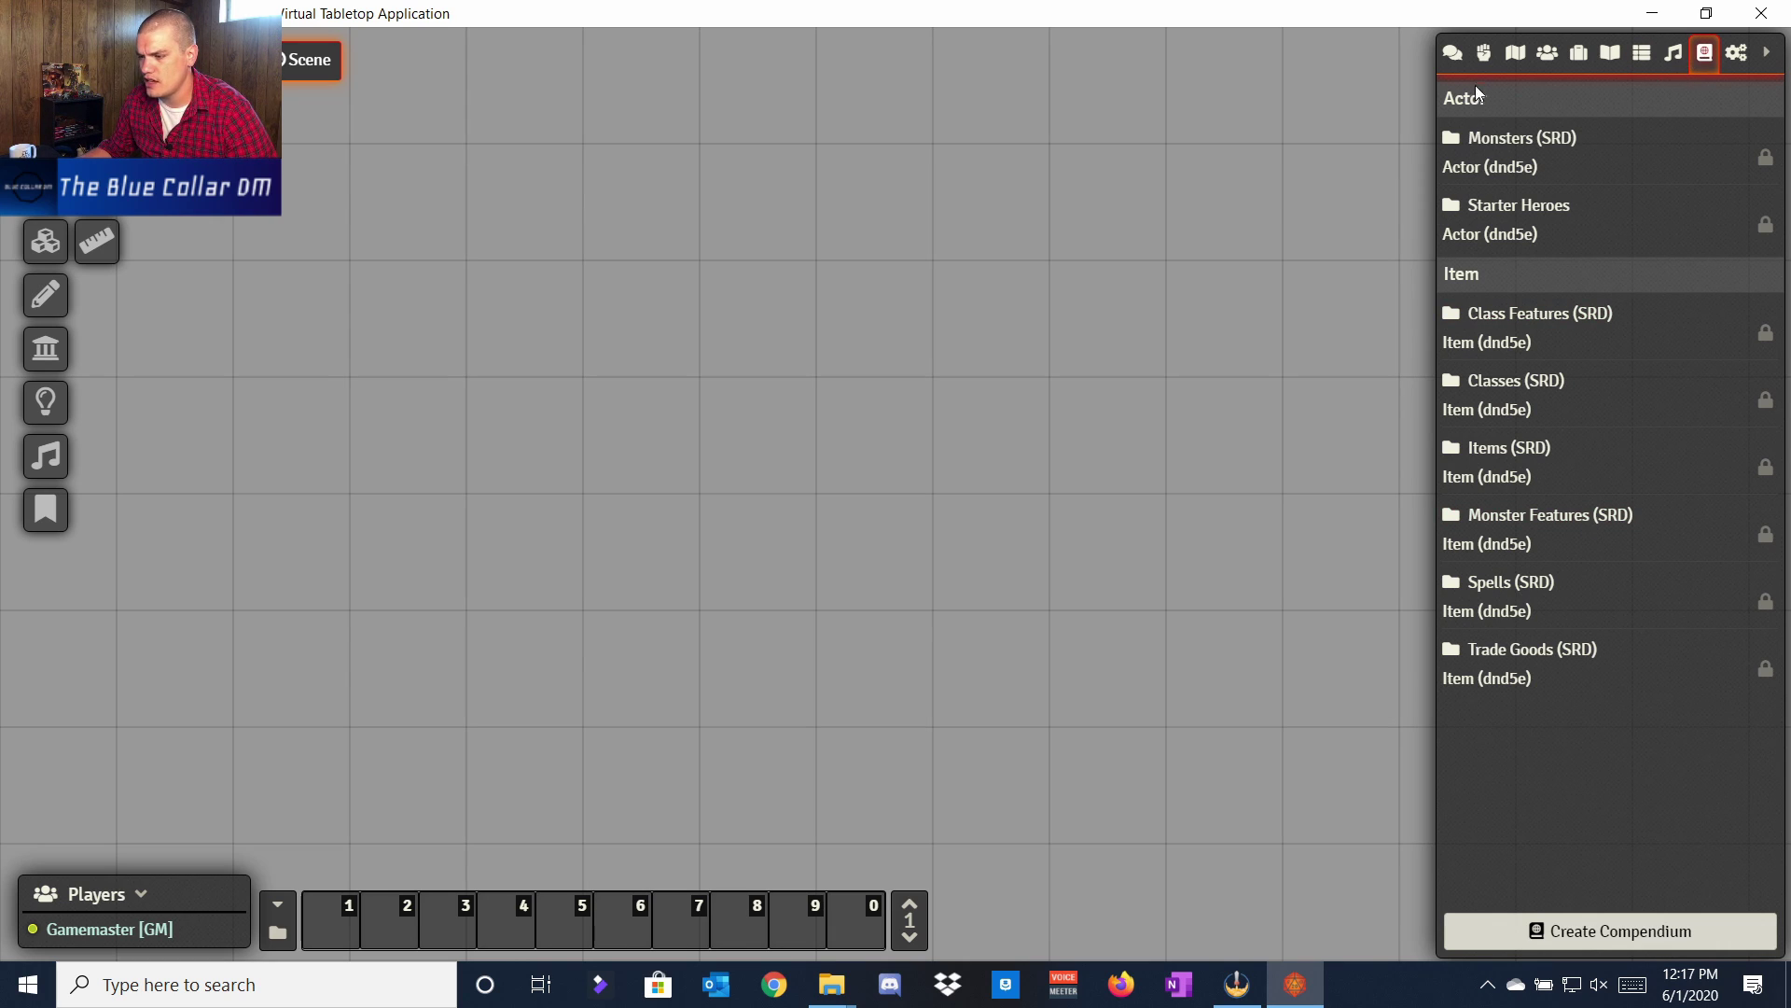
pyautogui.click(1548, 59)
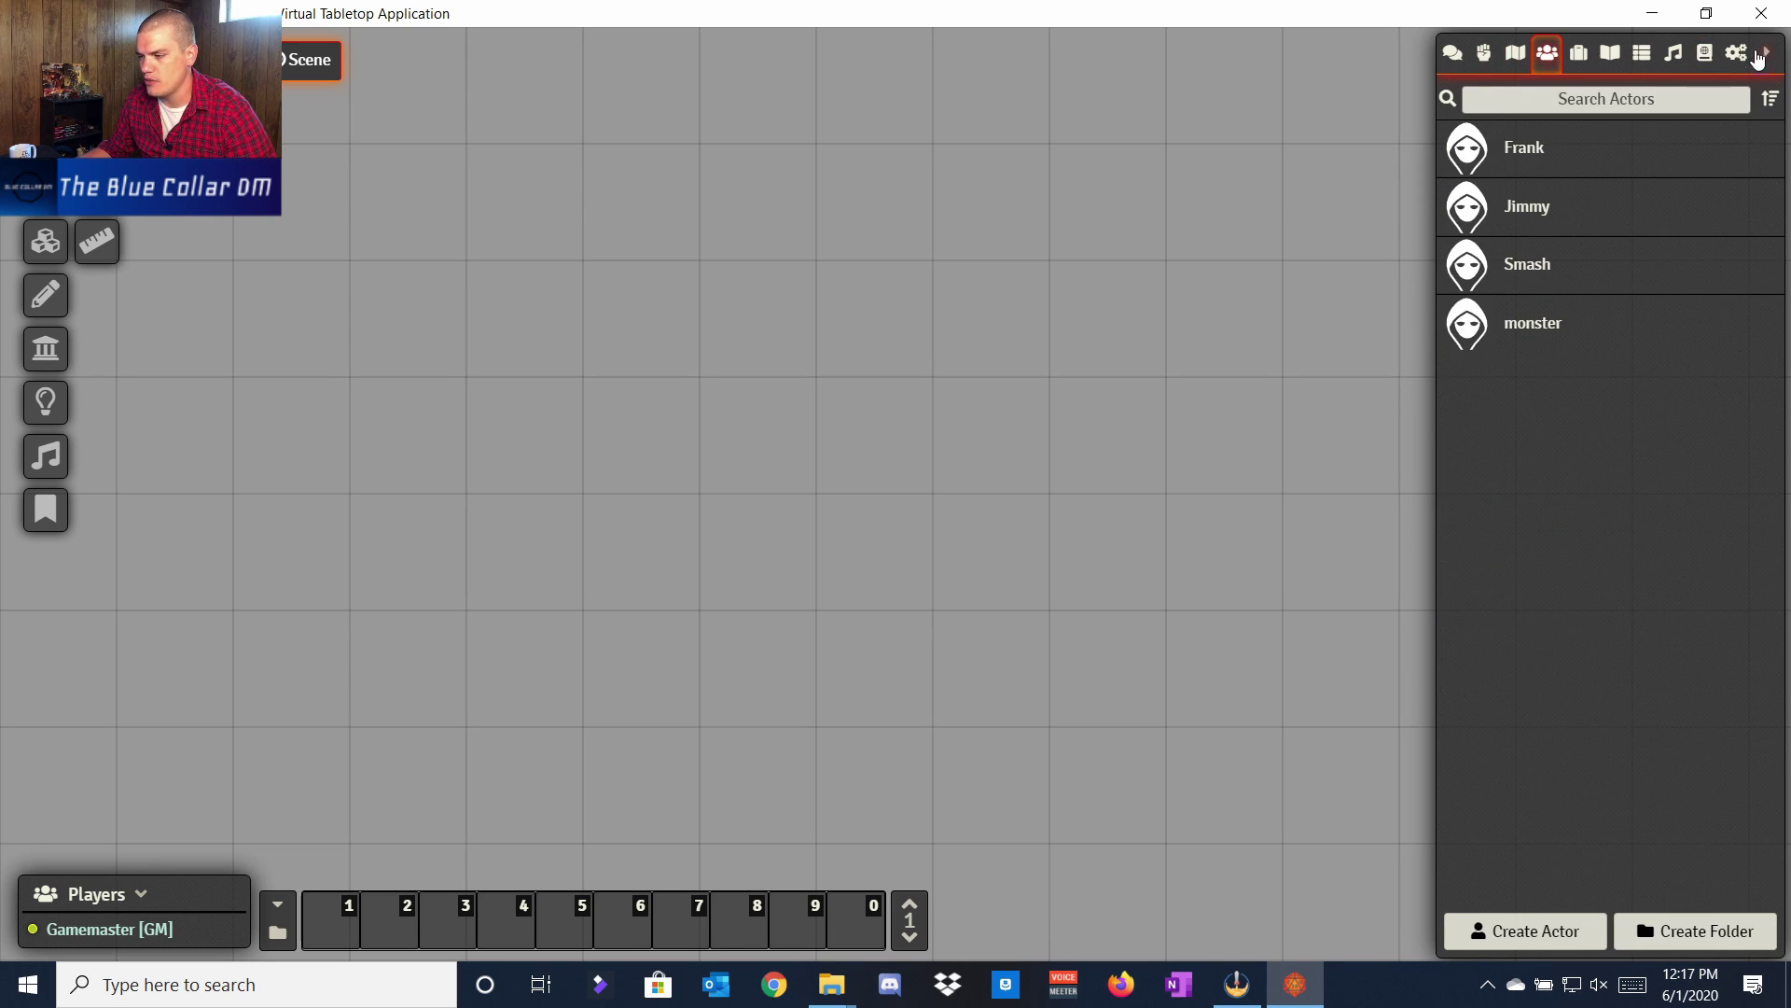
pyautogui.click(1736, 53)
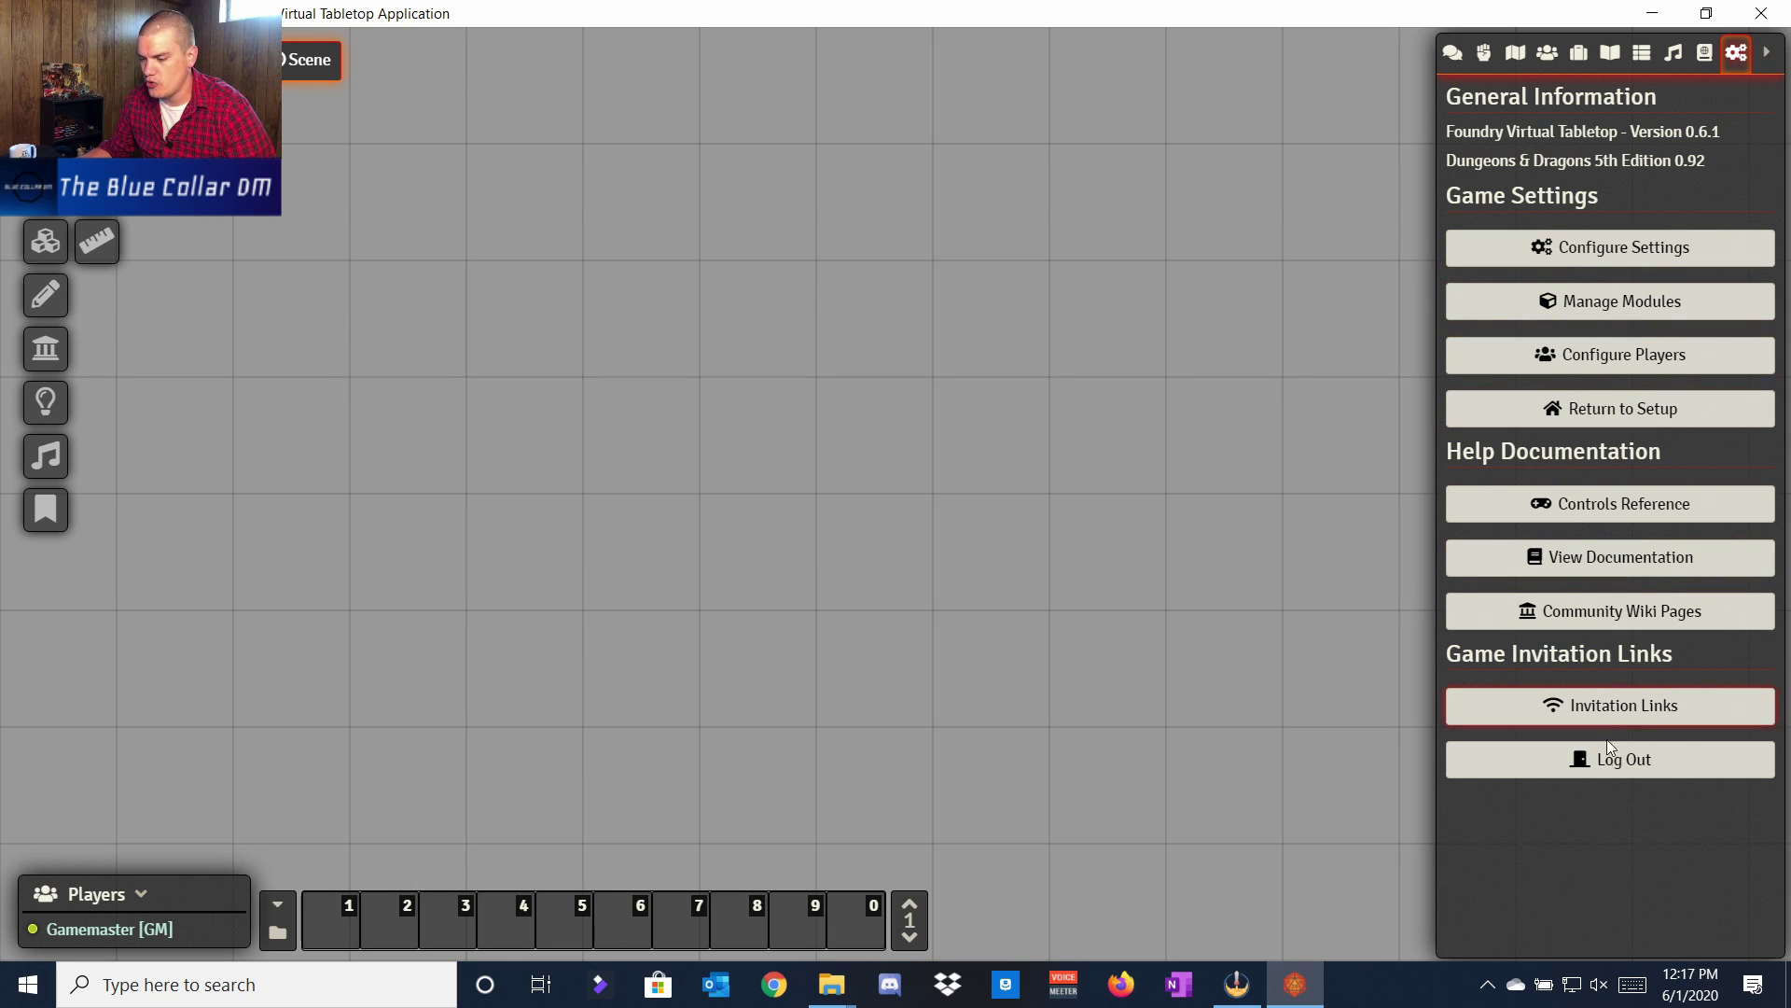
pyautogui.click(1703, 56)
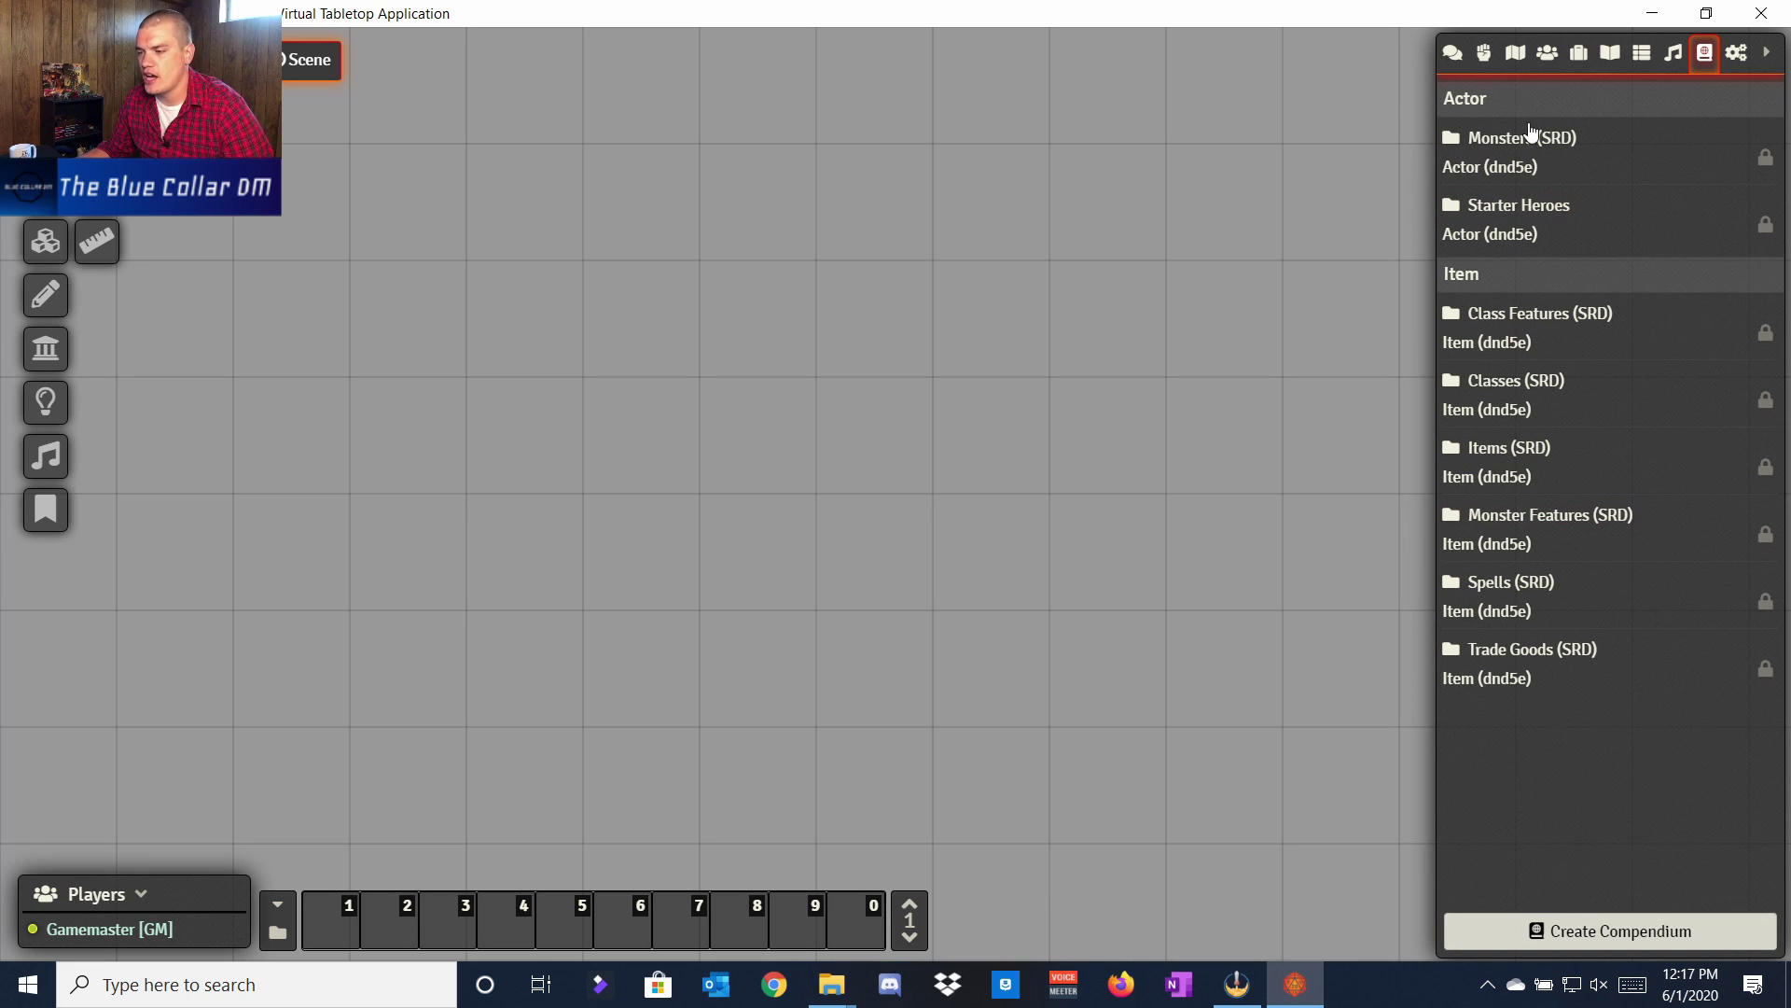
pyautogui.click(1548, 56)
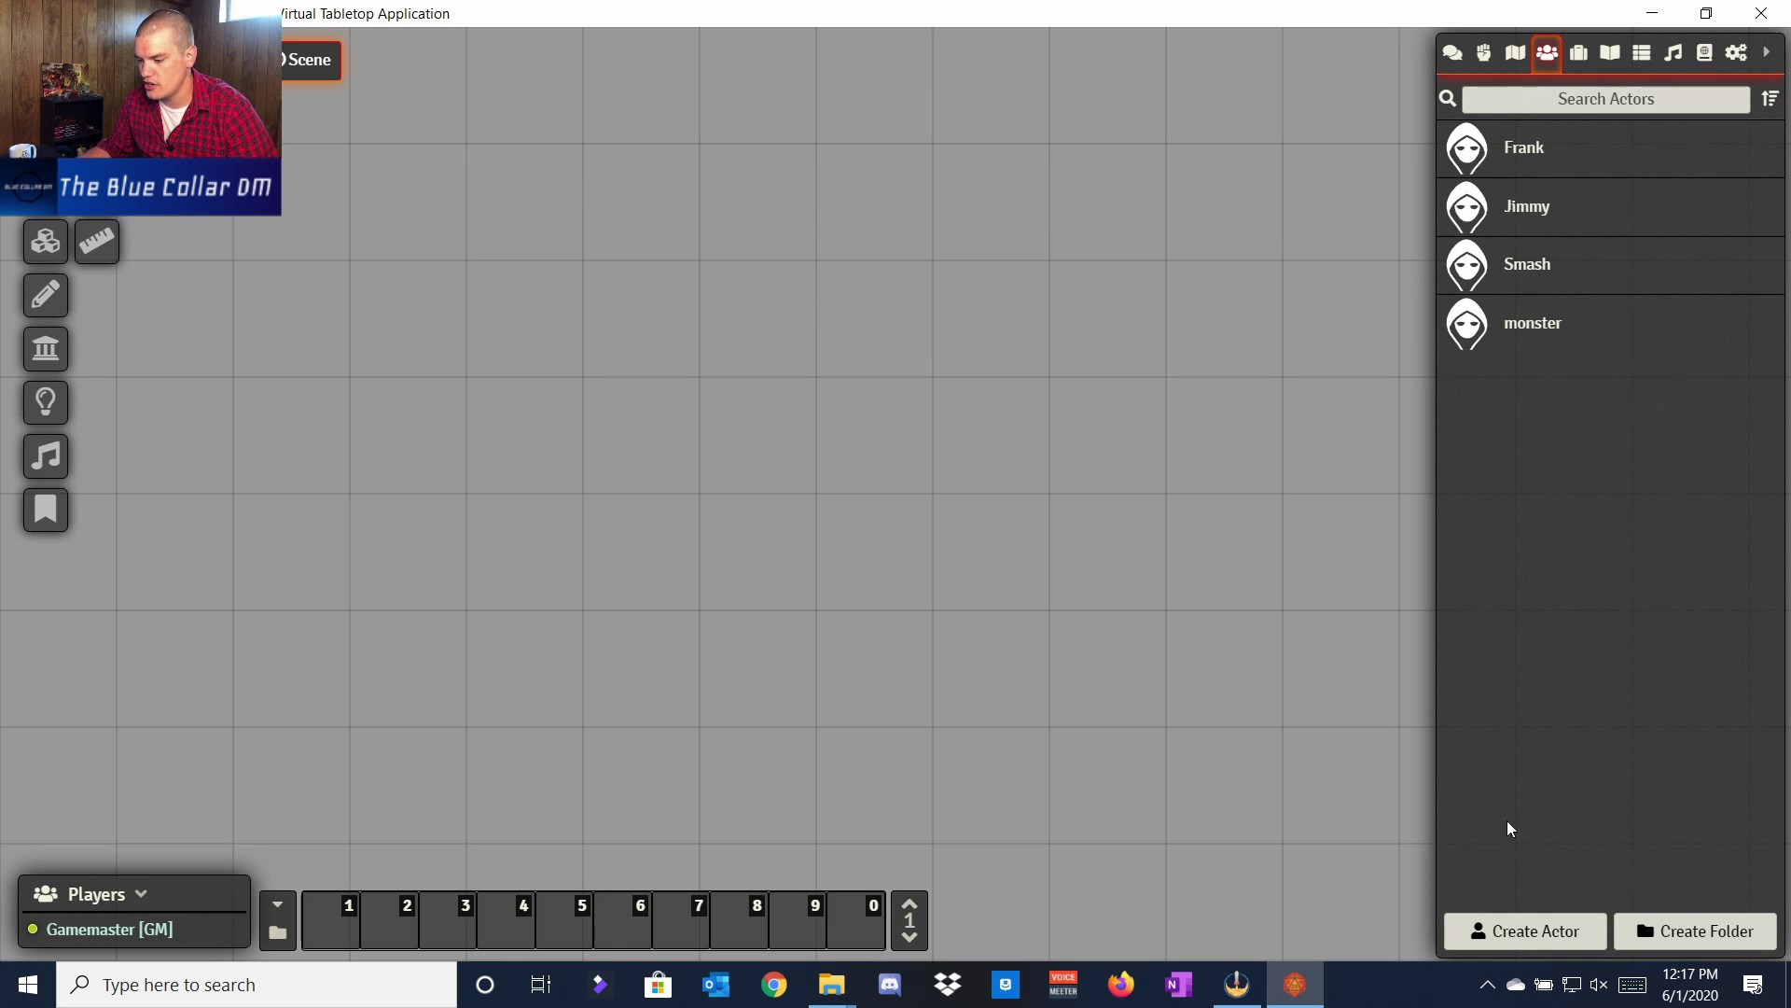
# Step: Create a character-type actor named 'Jeffrey the Barbarian'
pyautogui.click(1518, 933)
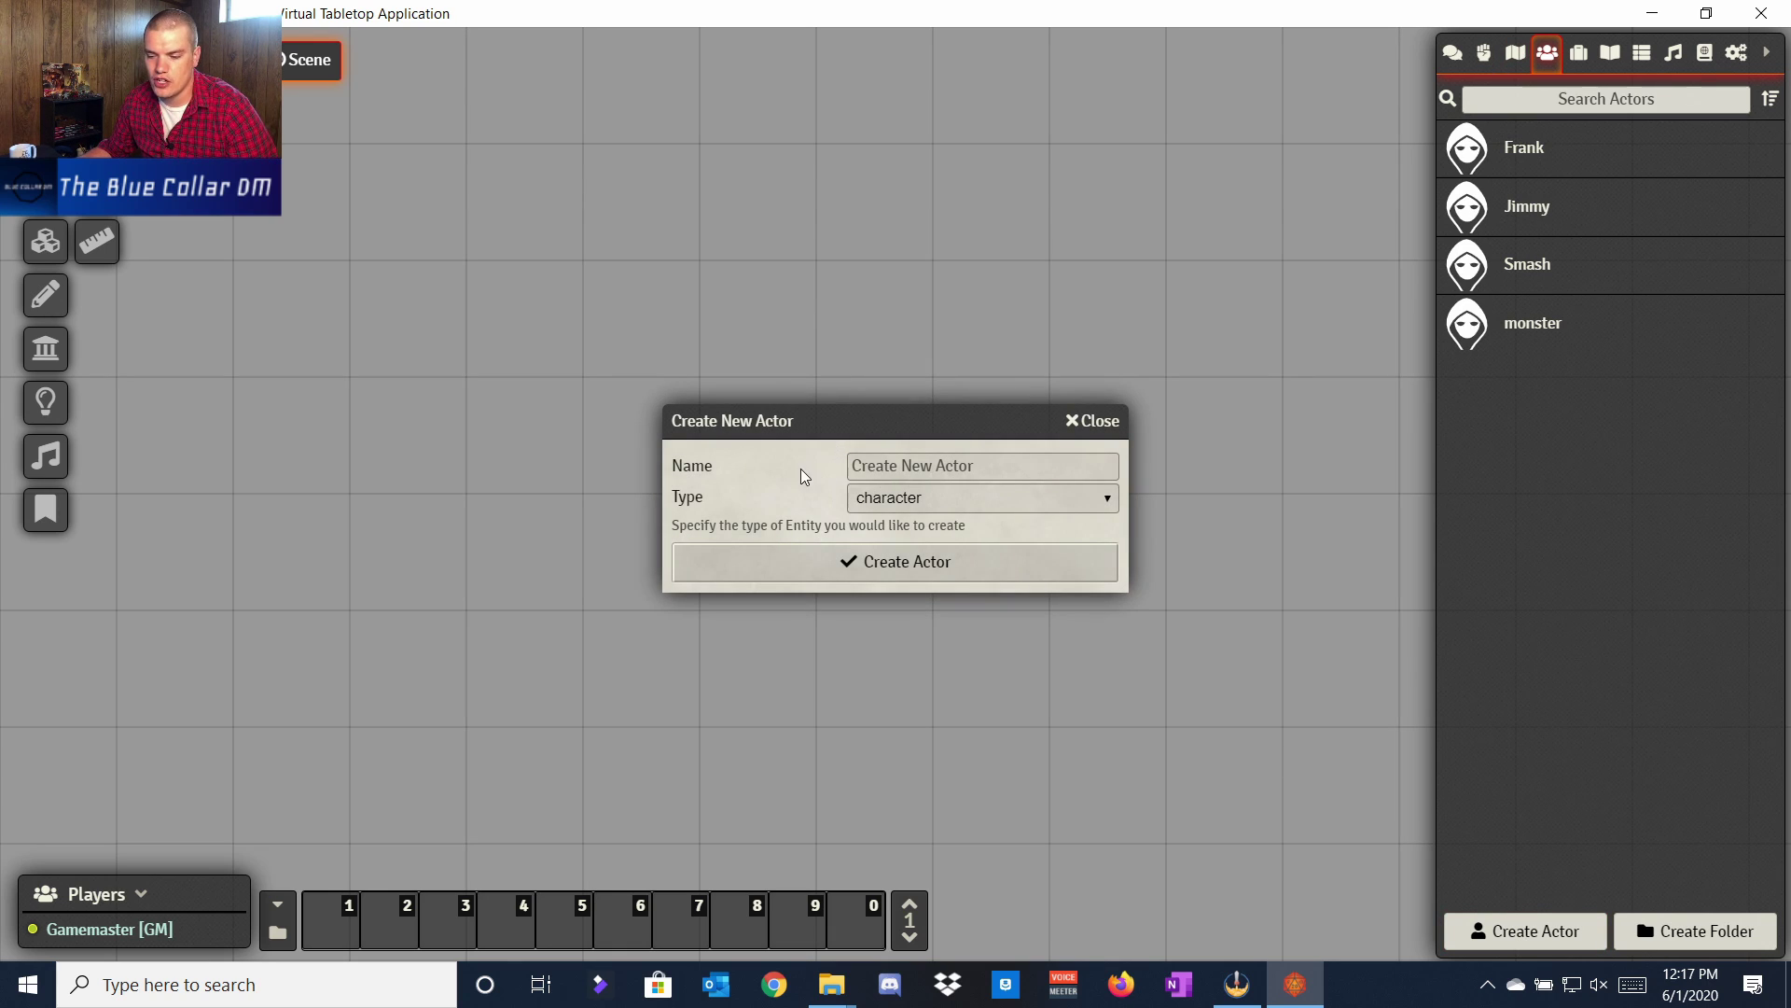
pyautogui.click(936, 467)
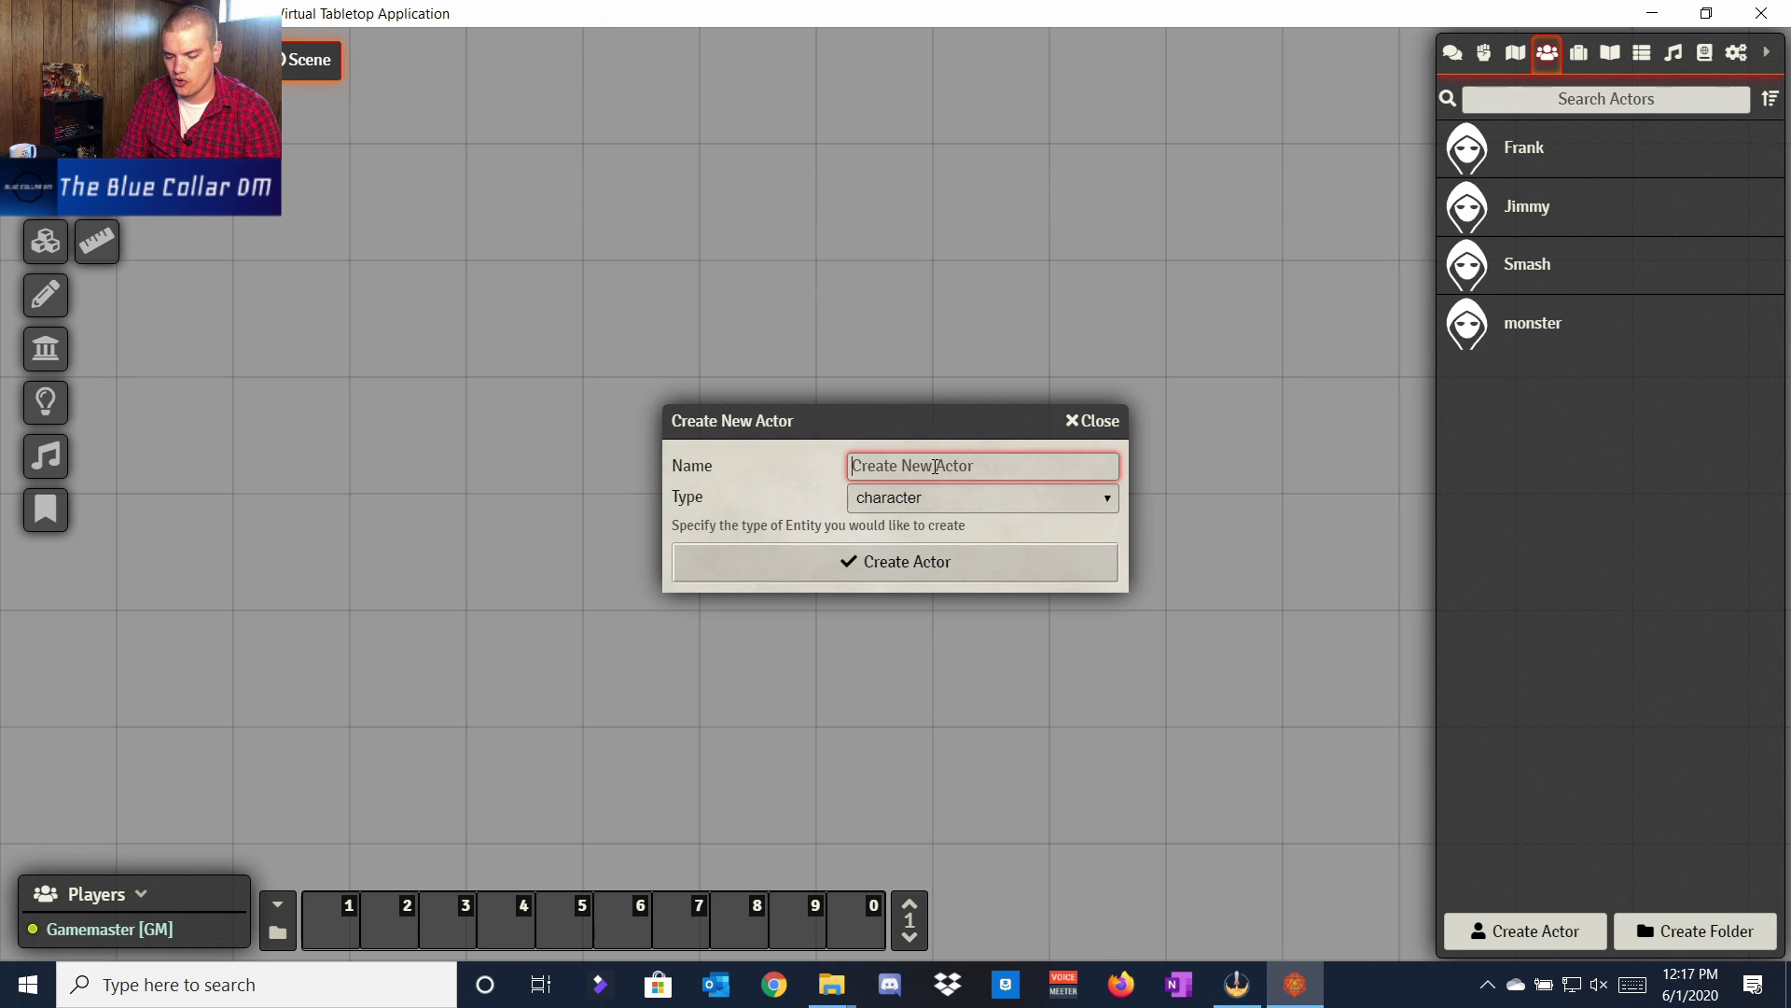
pyautogui.write('Je')
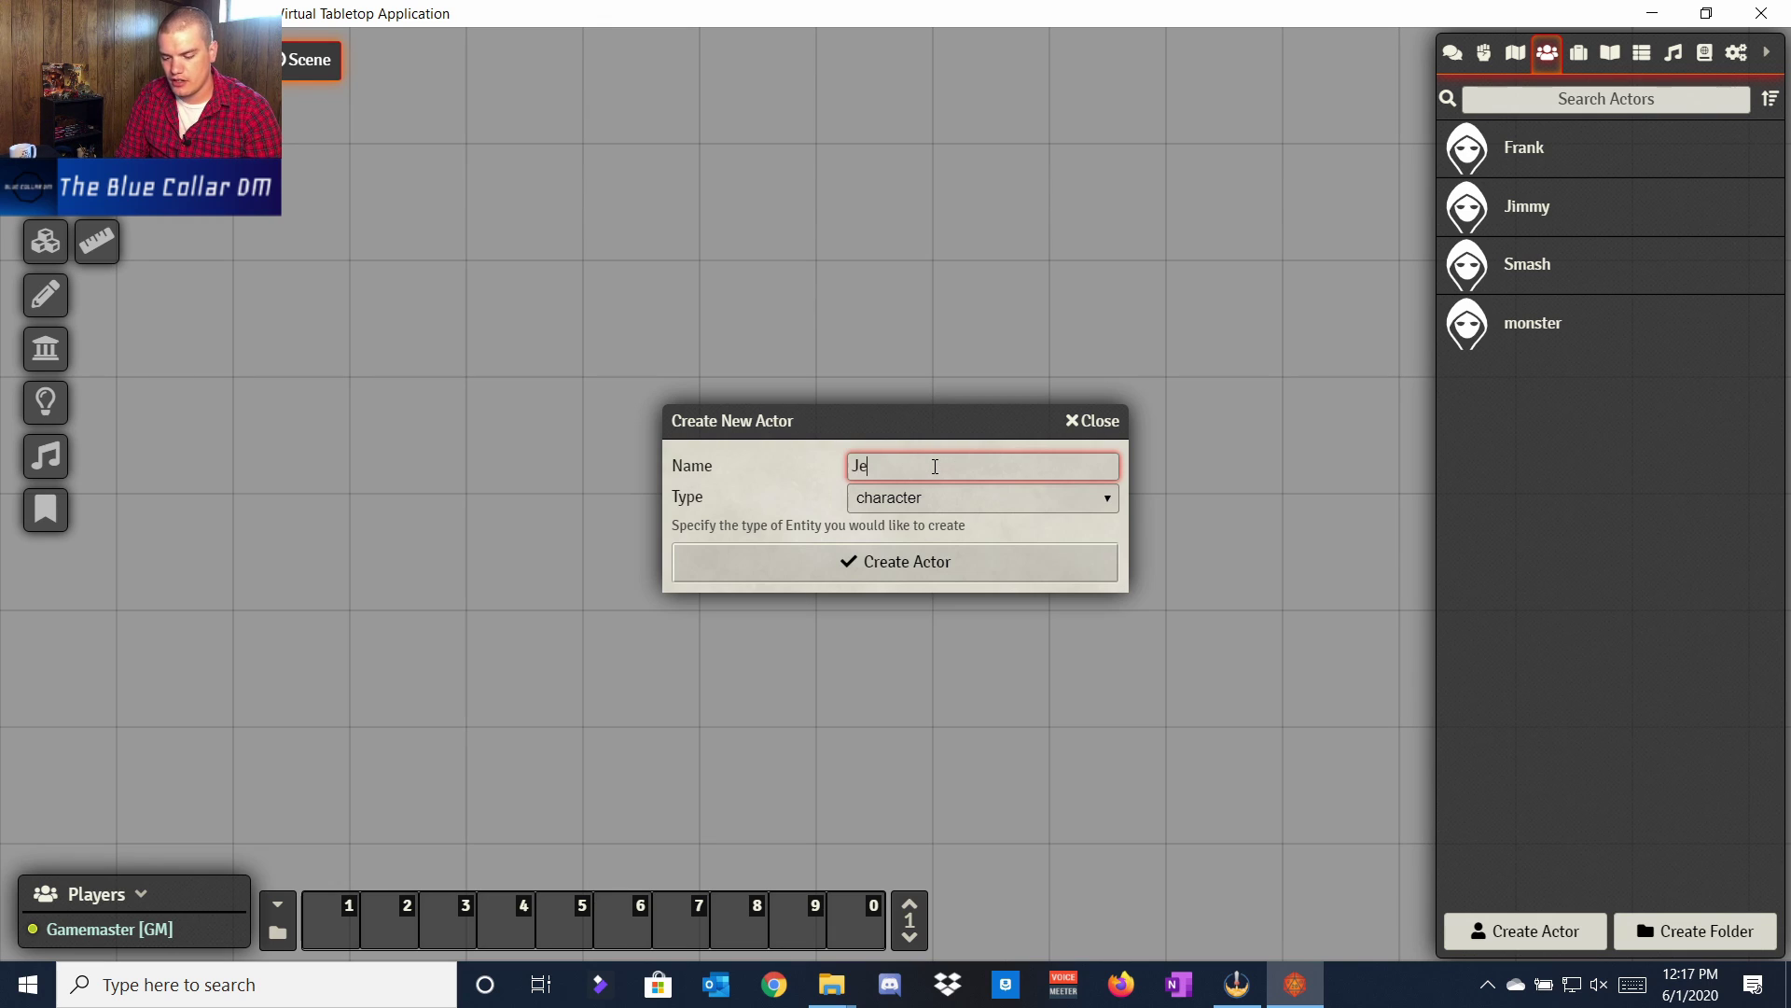
pyautogui.write('ffrey the ')
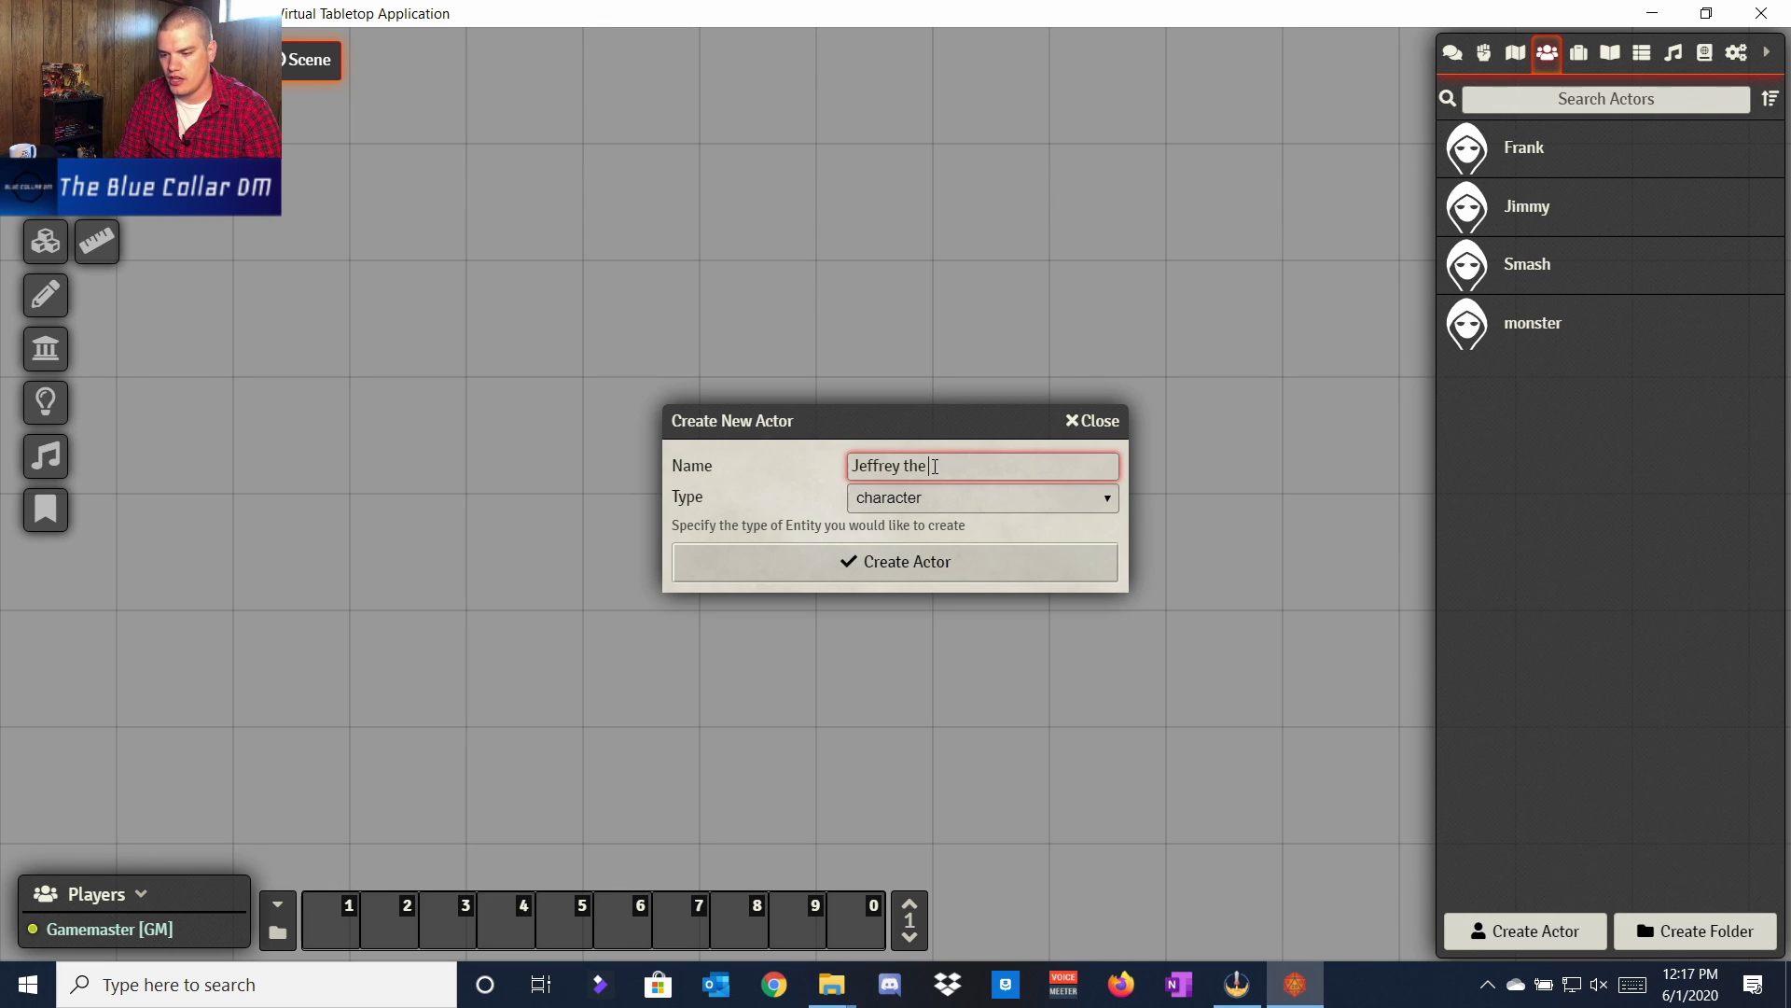
pyautogui.write('Barbaria')
pyautogui.press('BackSpace')
pyautogui.write('ia')
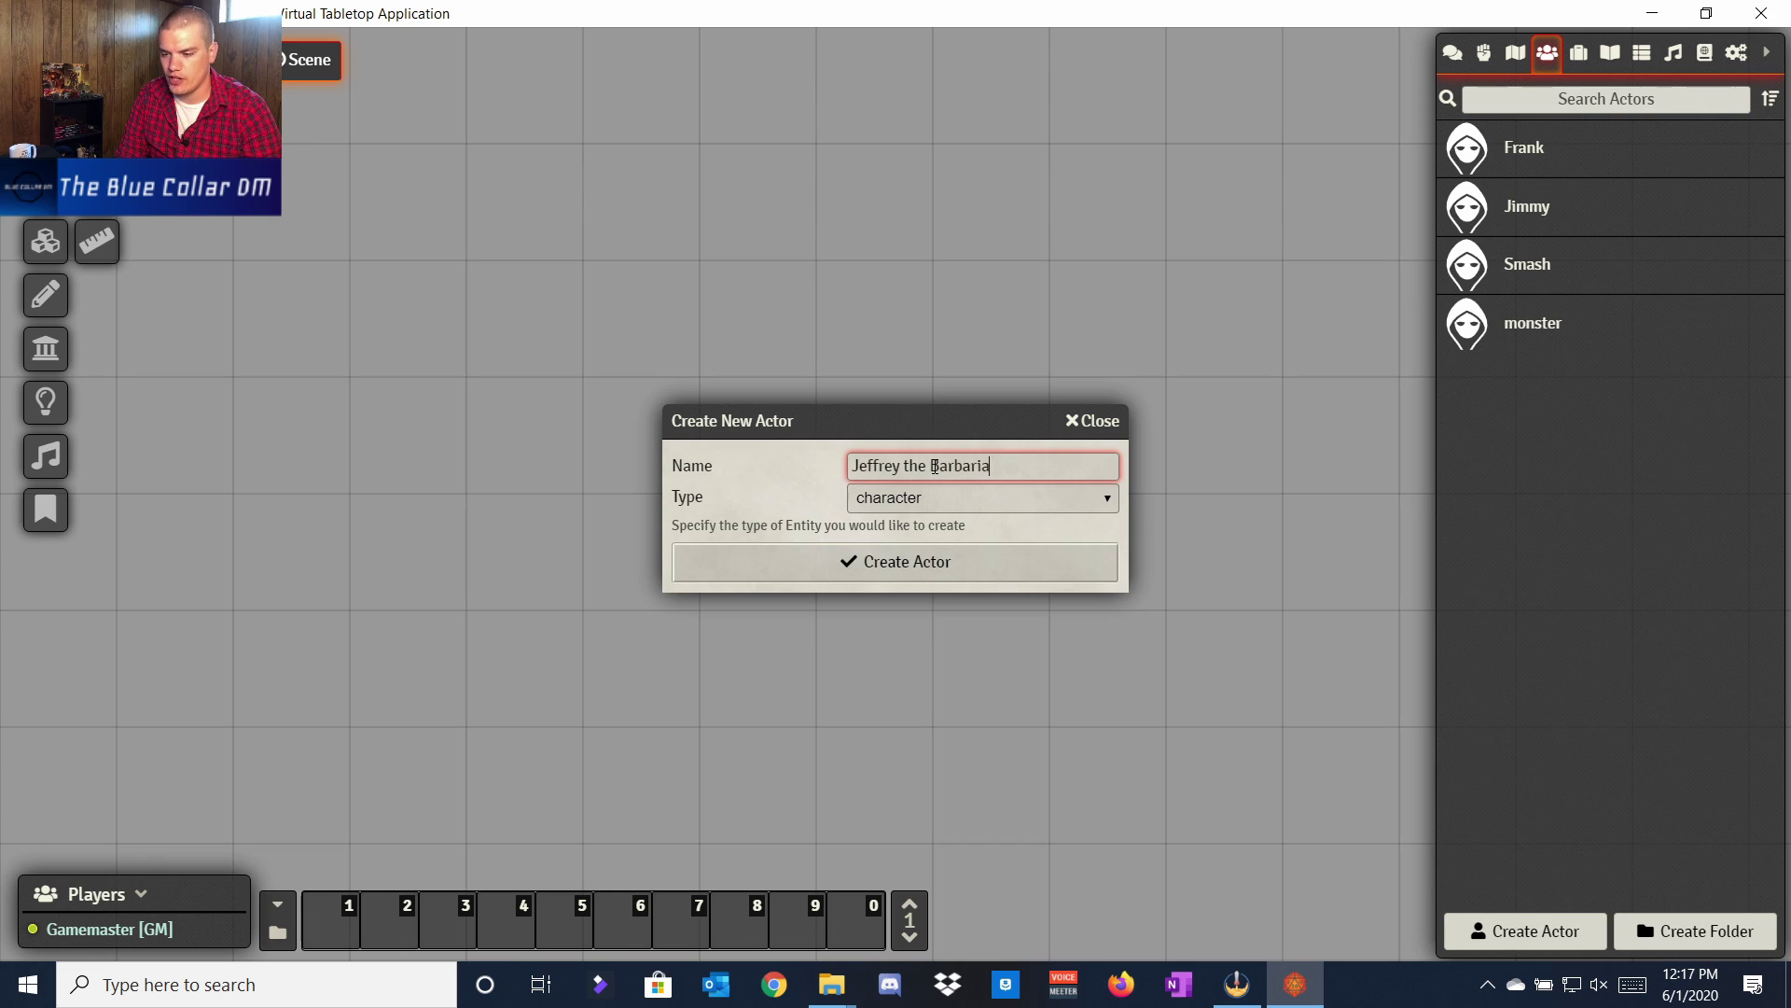
pyautogui.click(972, 501)
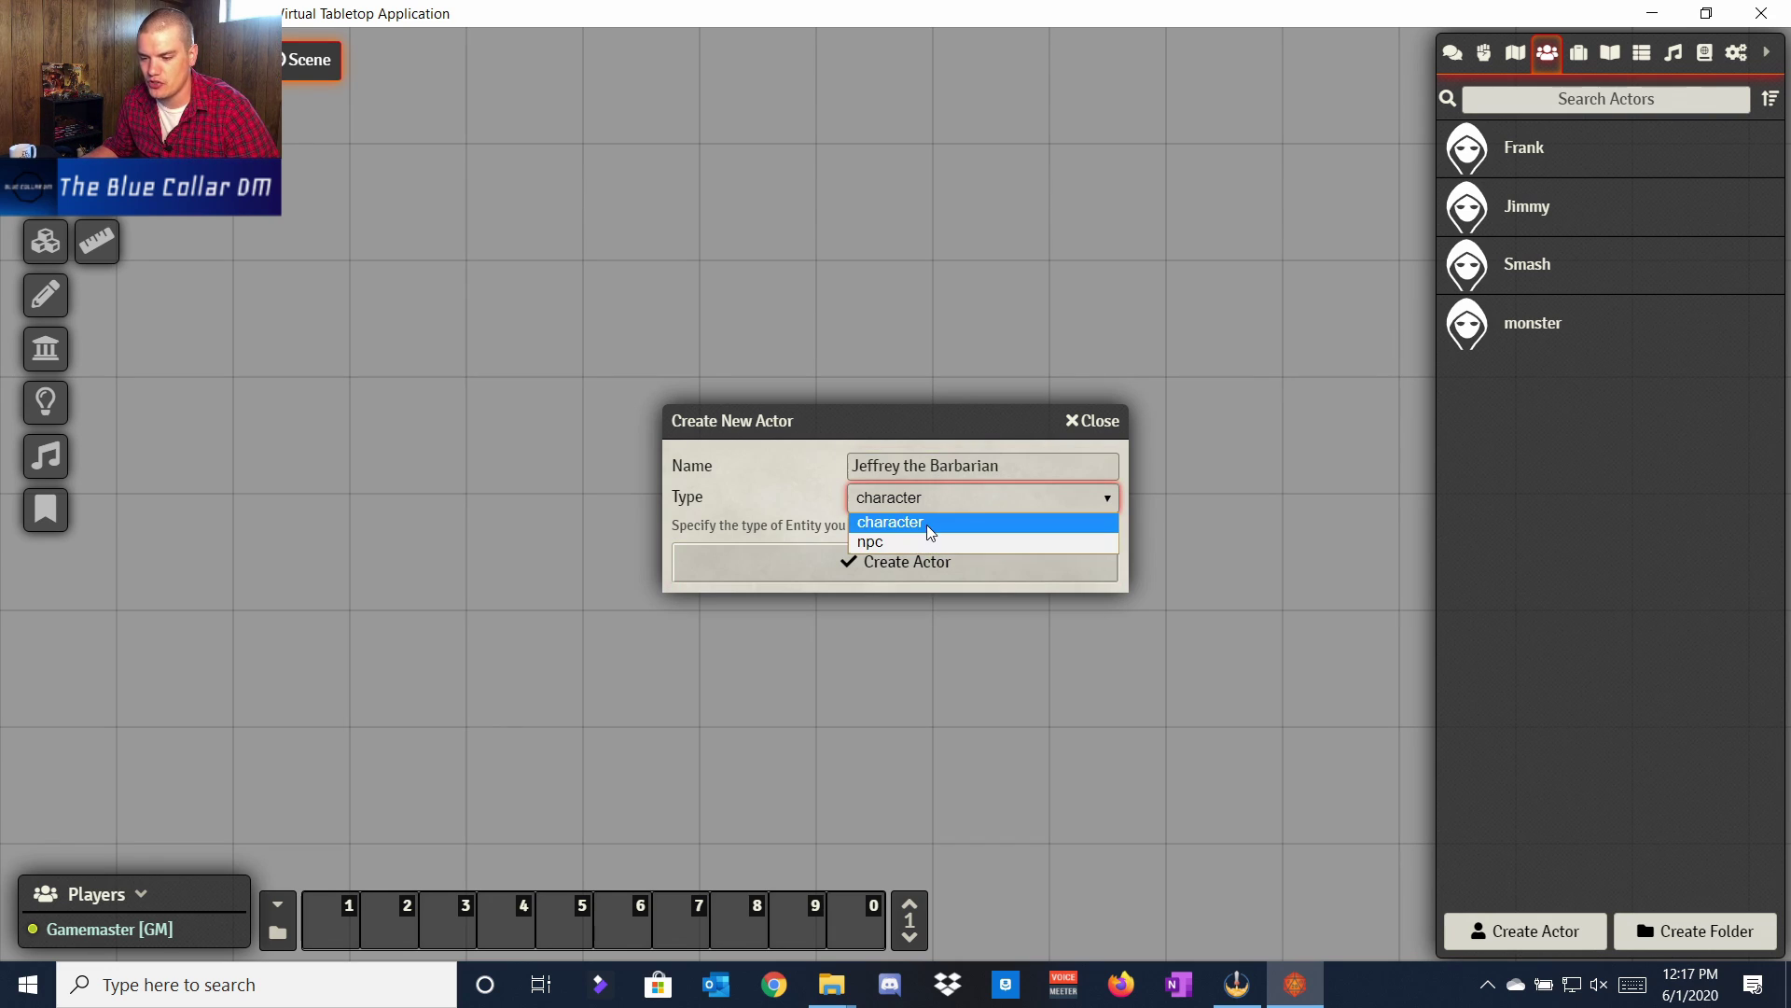
pyautogui.click(927, 502)
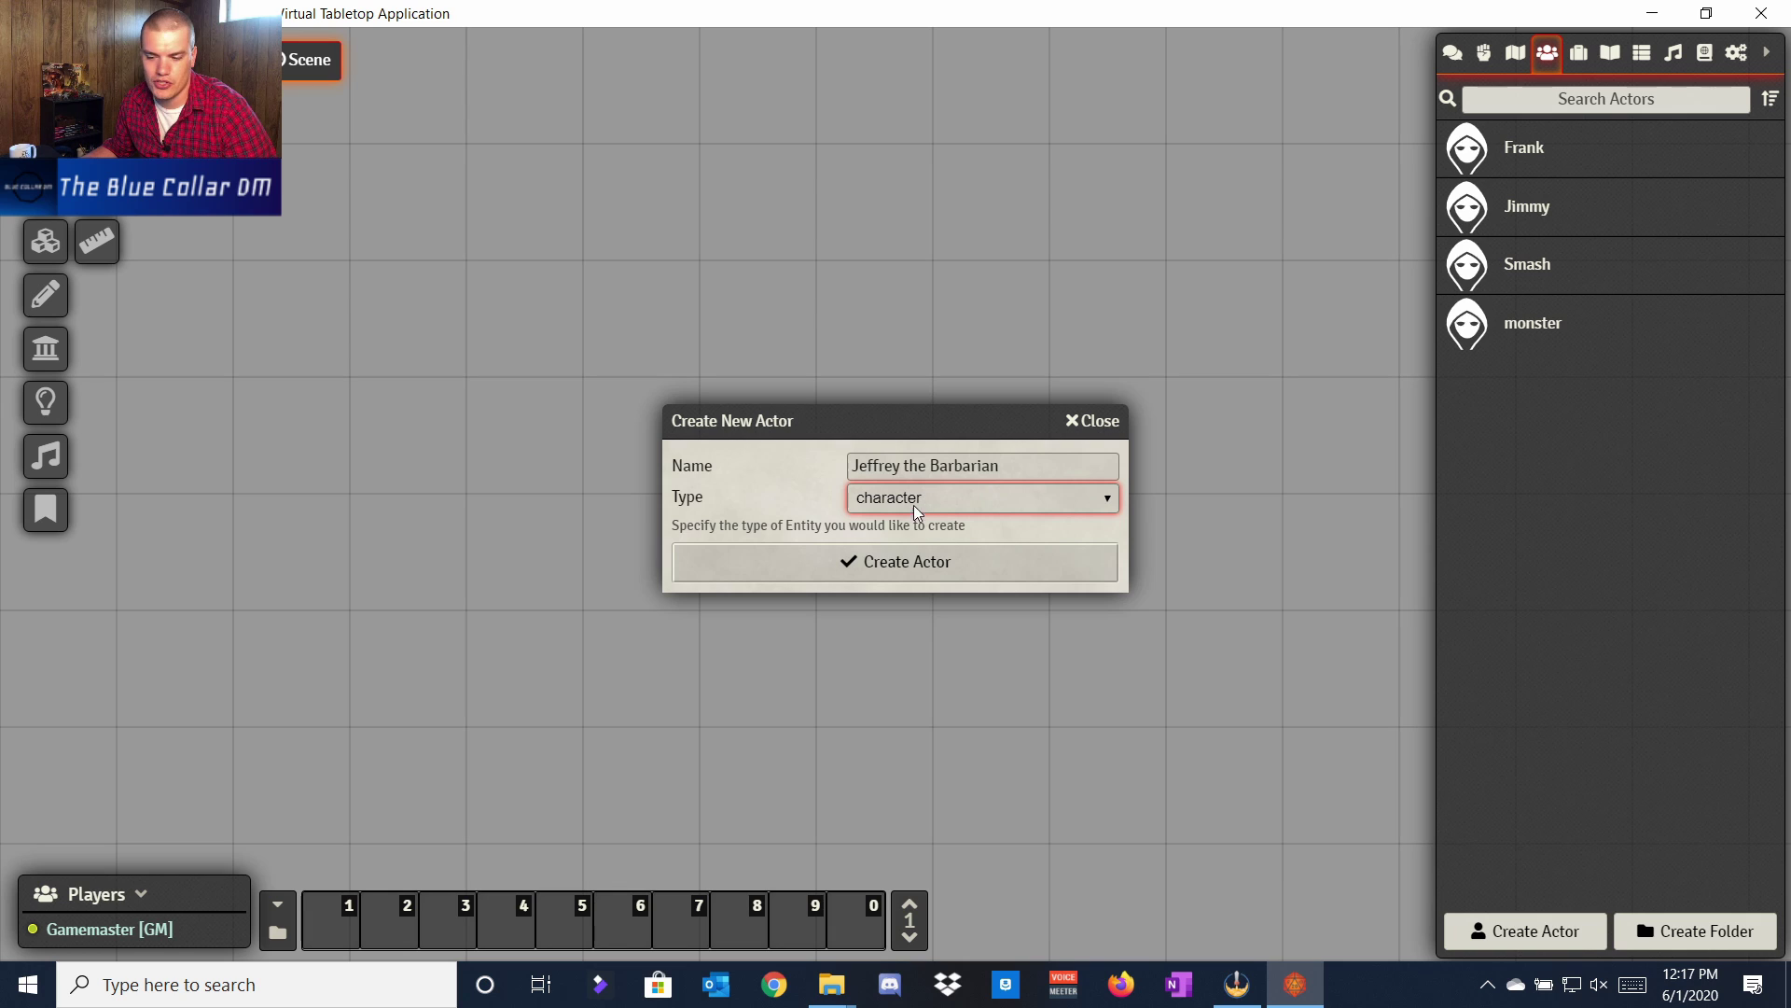
pyautogui.click(900, 562)
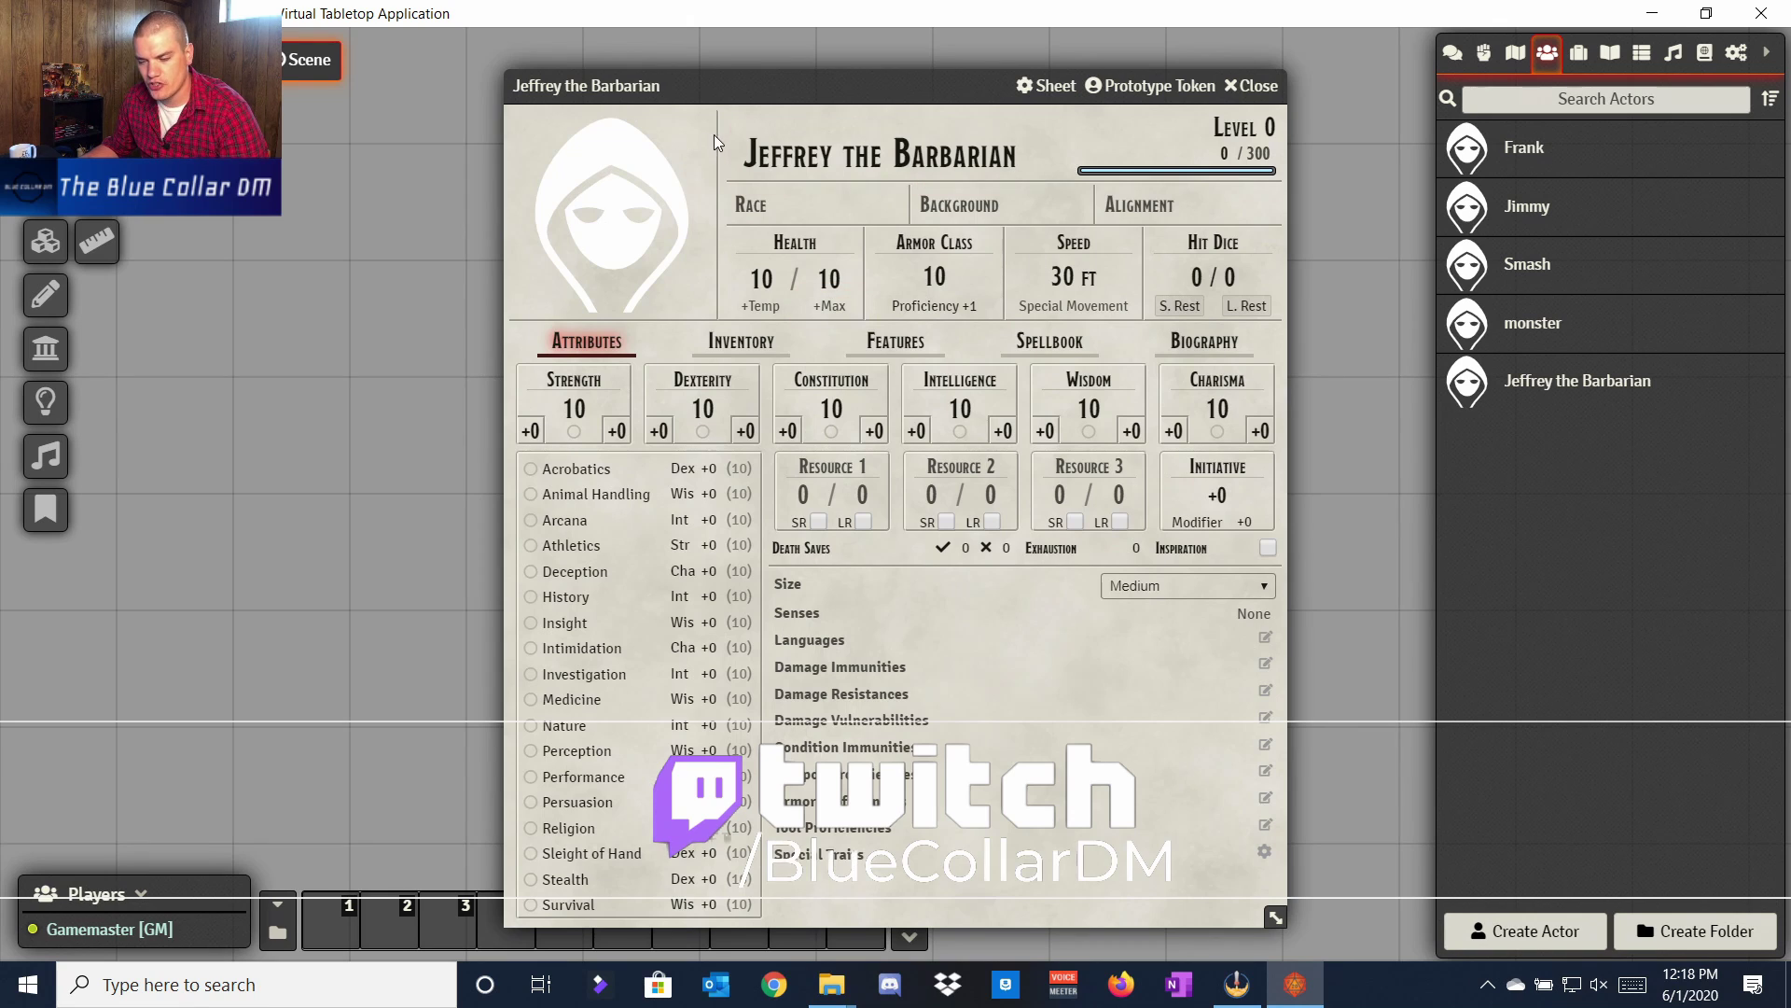
# Step: Fill in Jeffrey's race as Human, background as Folk Hero and alignment as Neutral Good
pyautogui.click(757, 196)
pyautogui.write('Human')
pyautogui.press('Tab')
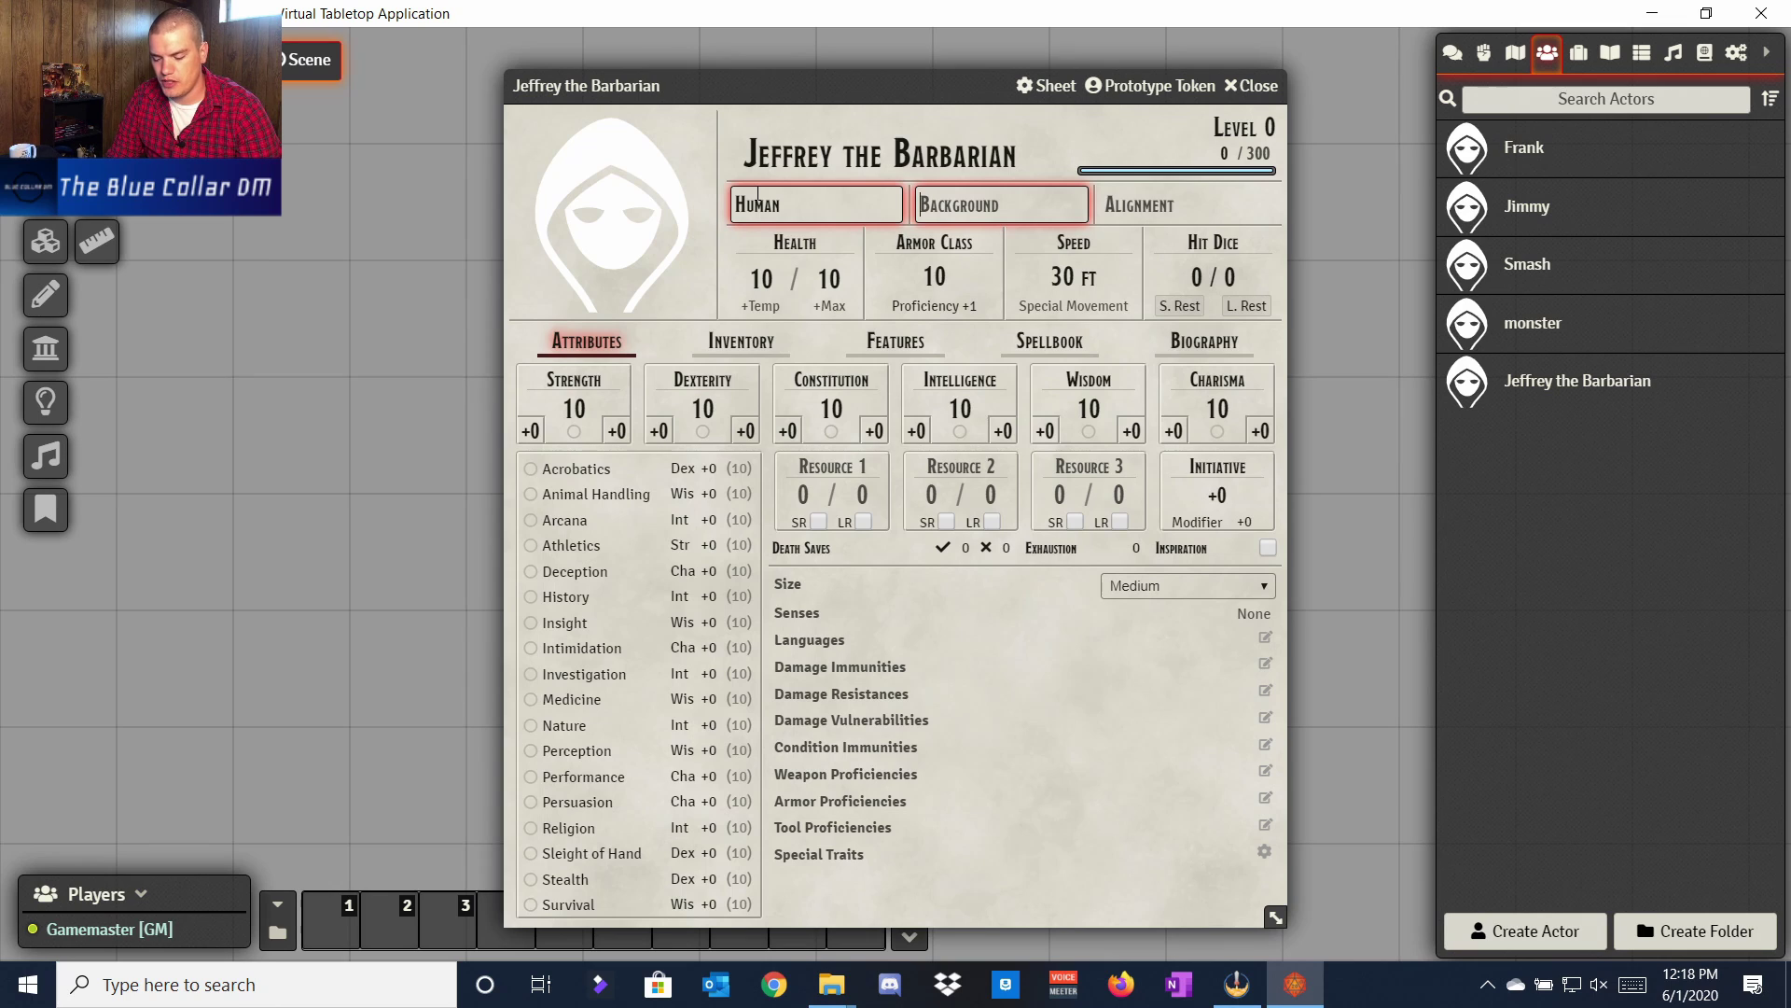
pyautogui.write('Folk')
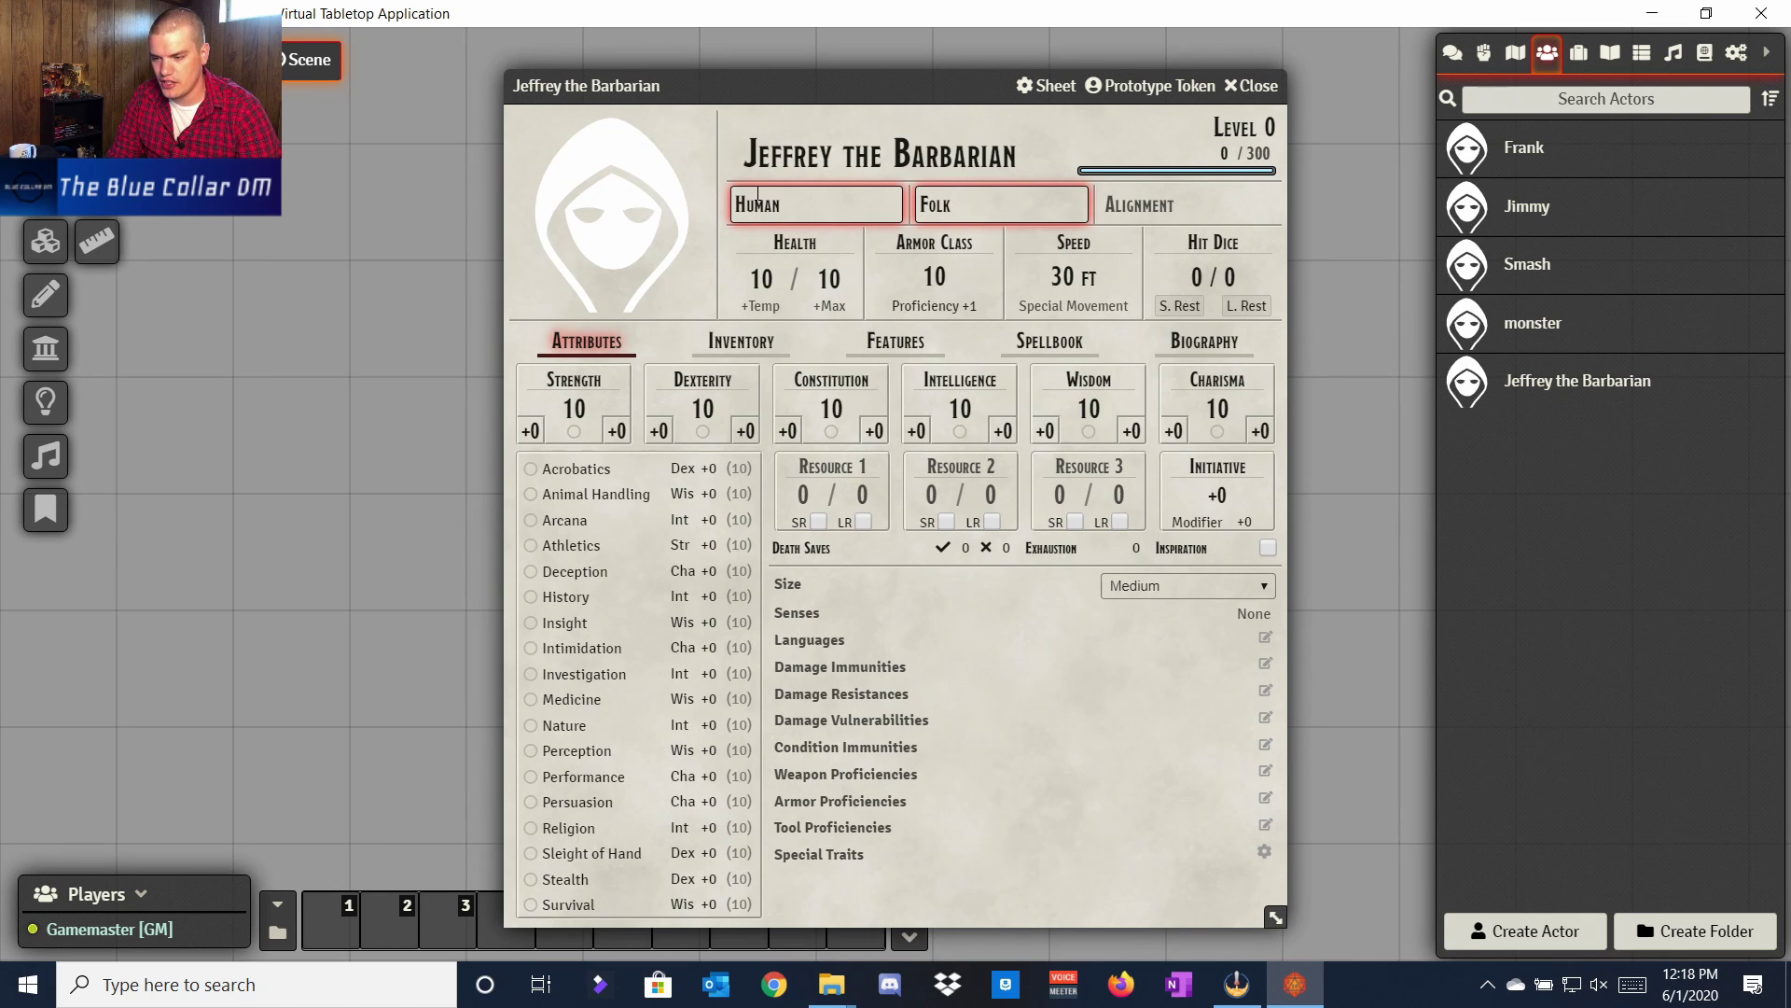
pyautogui.write(' Hero')
pyautogui.press('Tab')
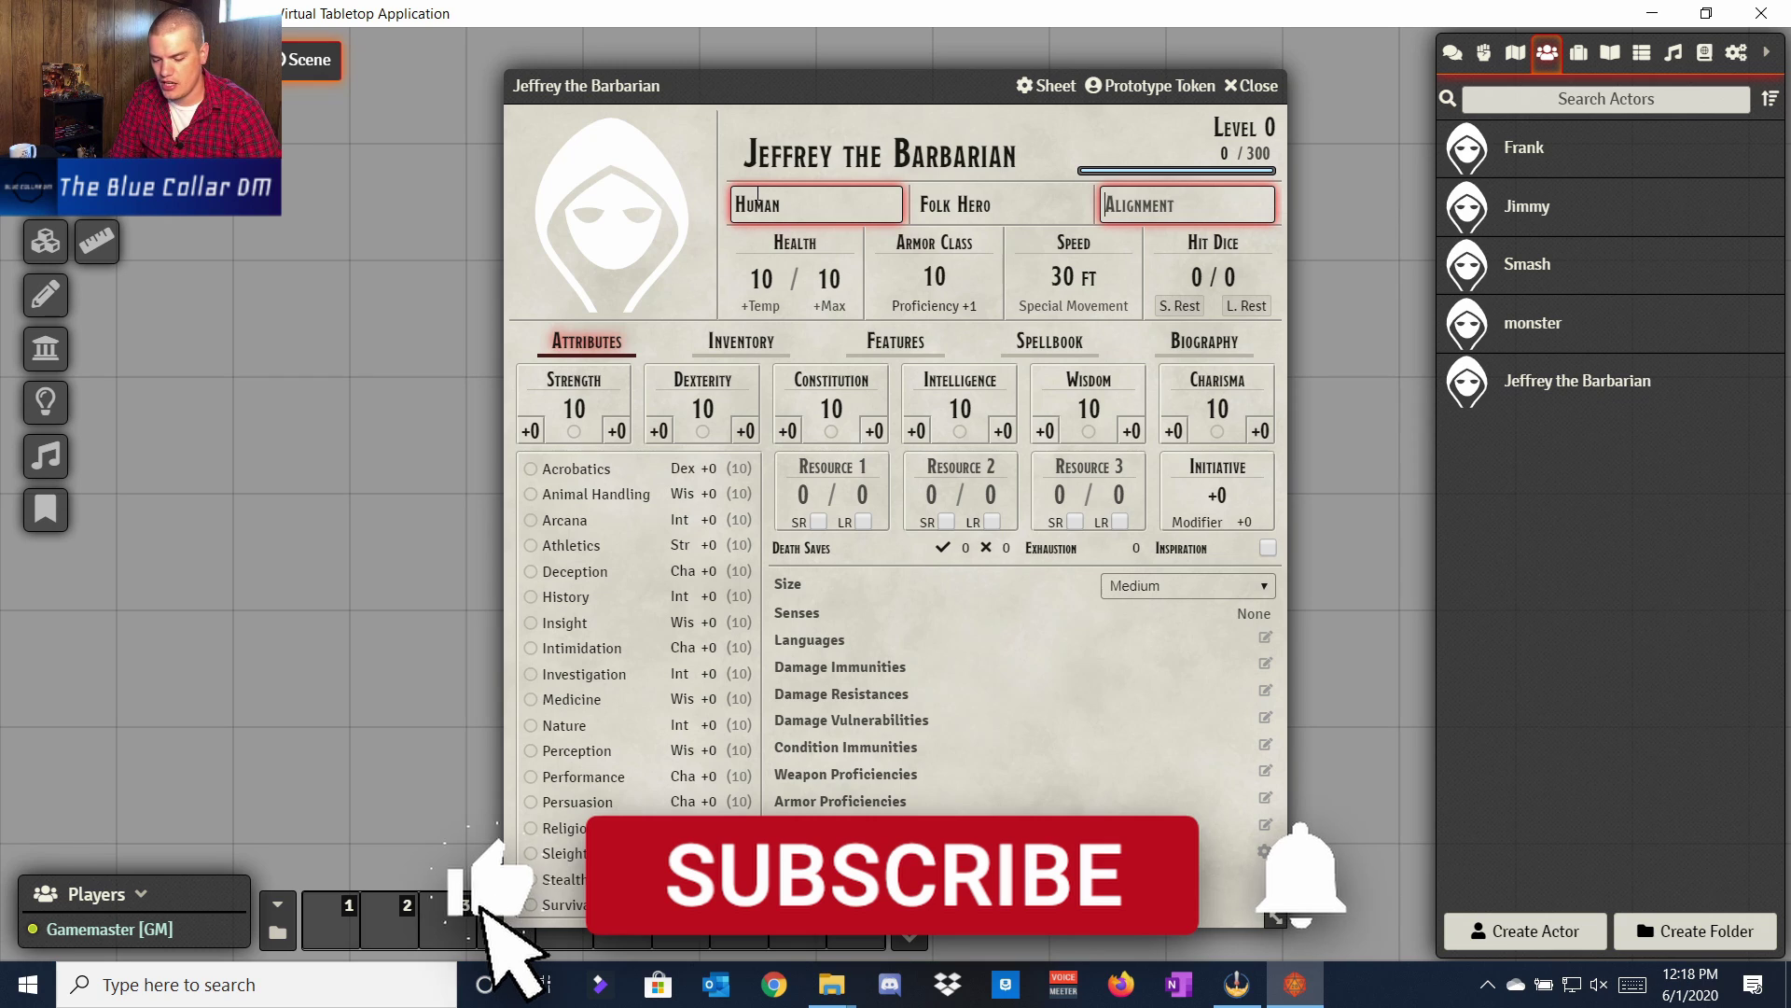
pyautogui.write('Neutral Good')
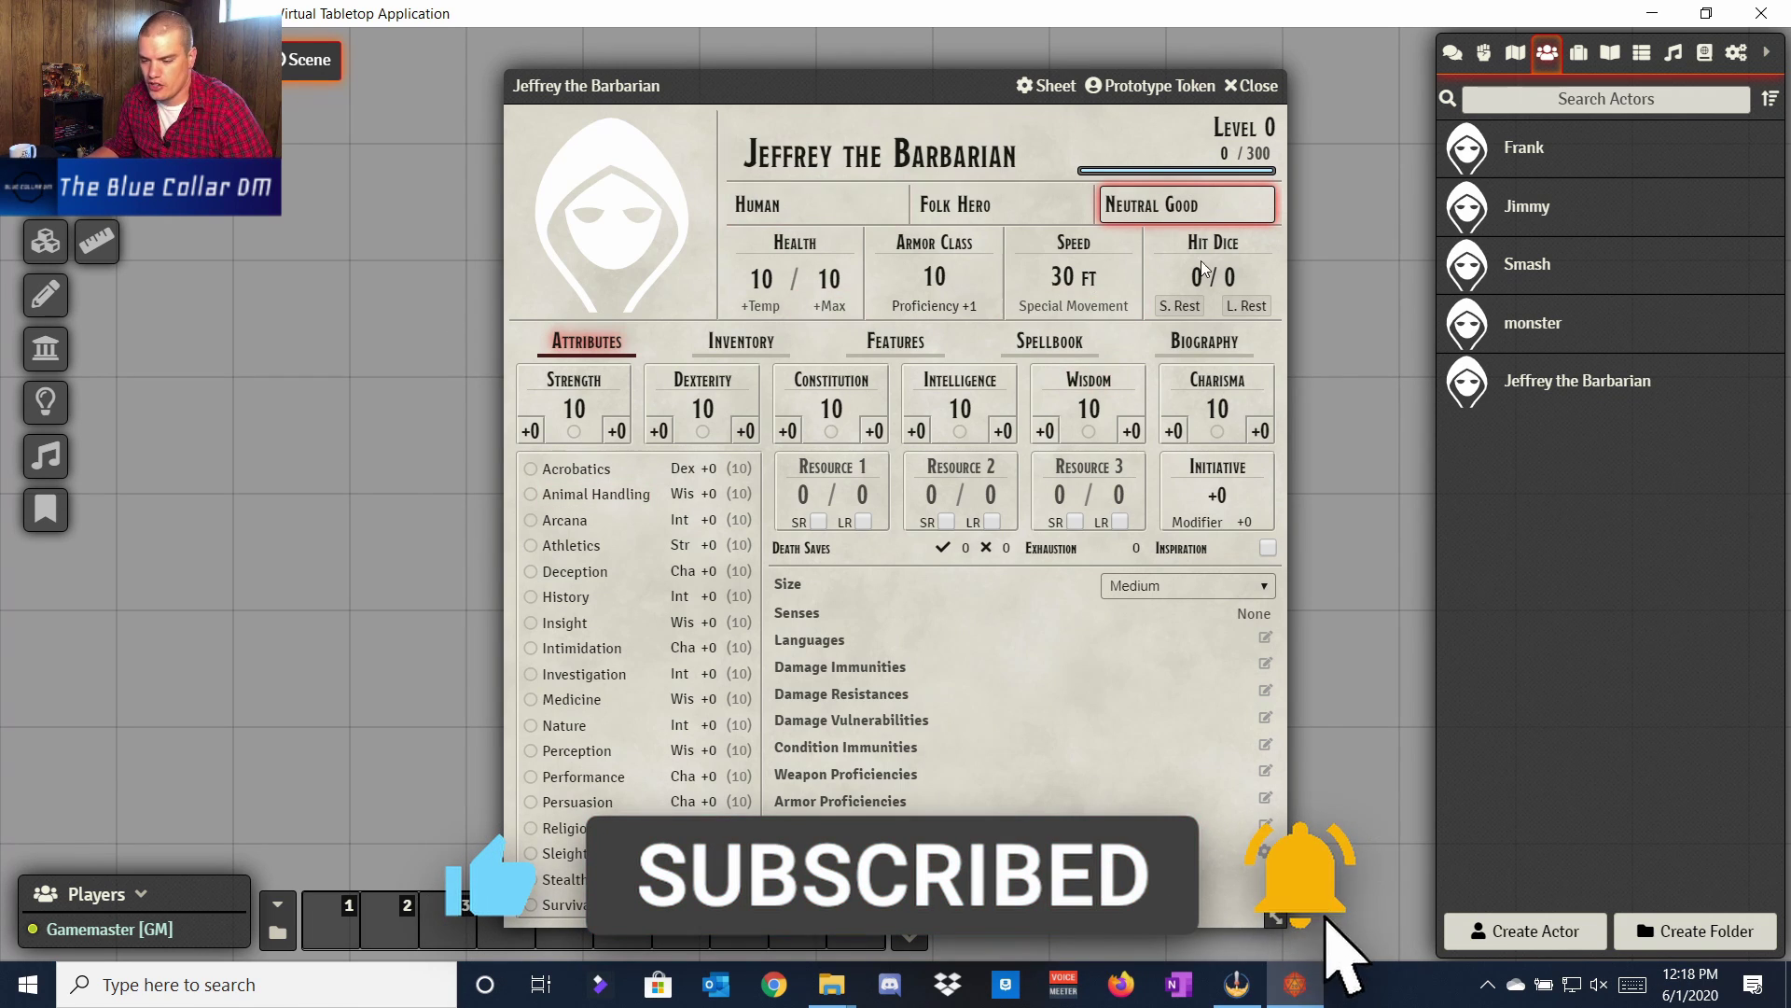
pyautogui.click(575, 406)
pyautogui.click(1215, 407)
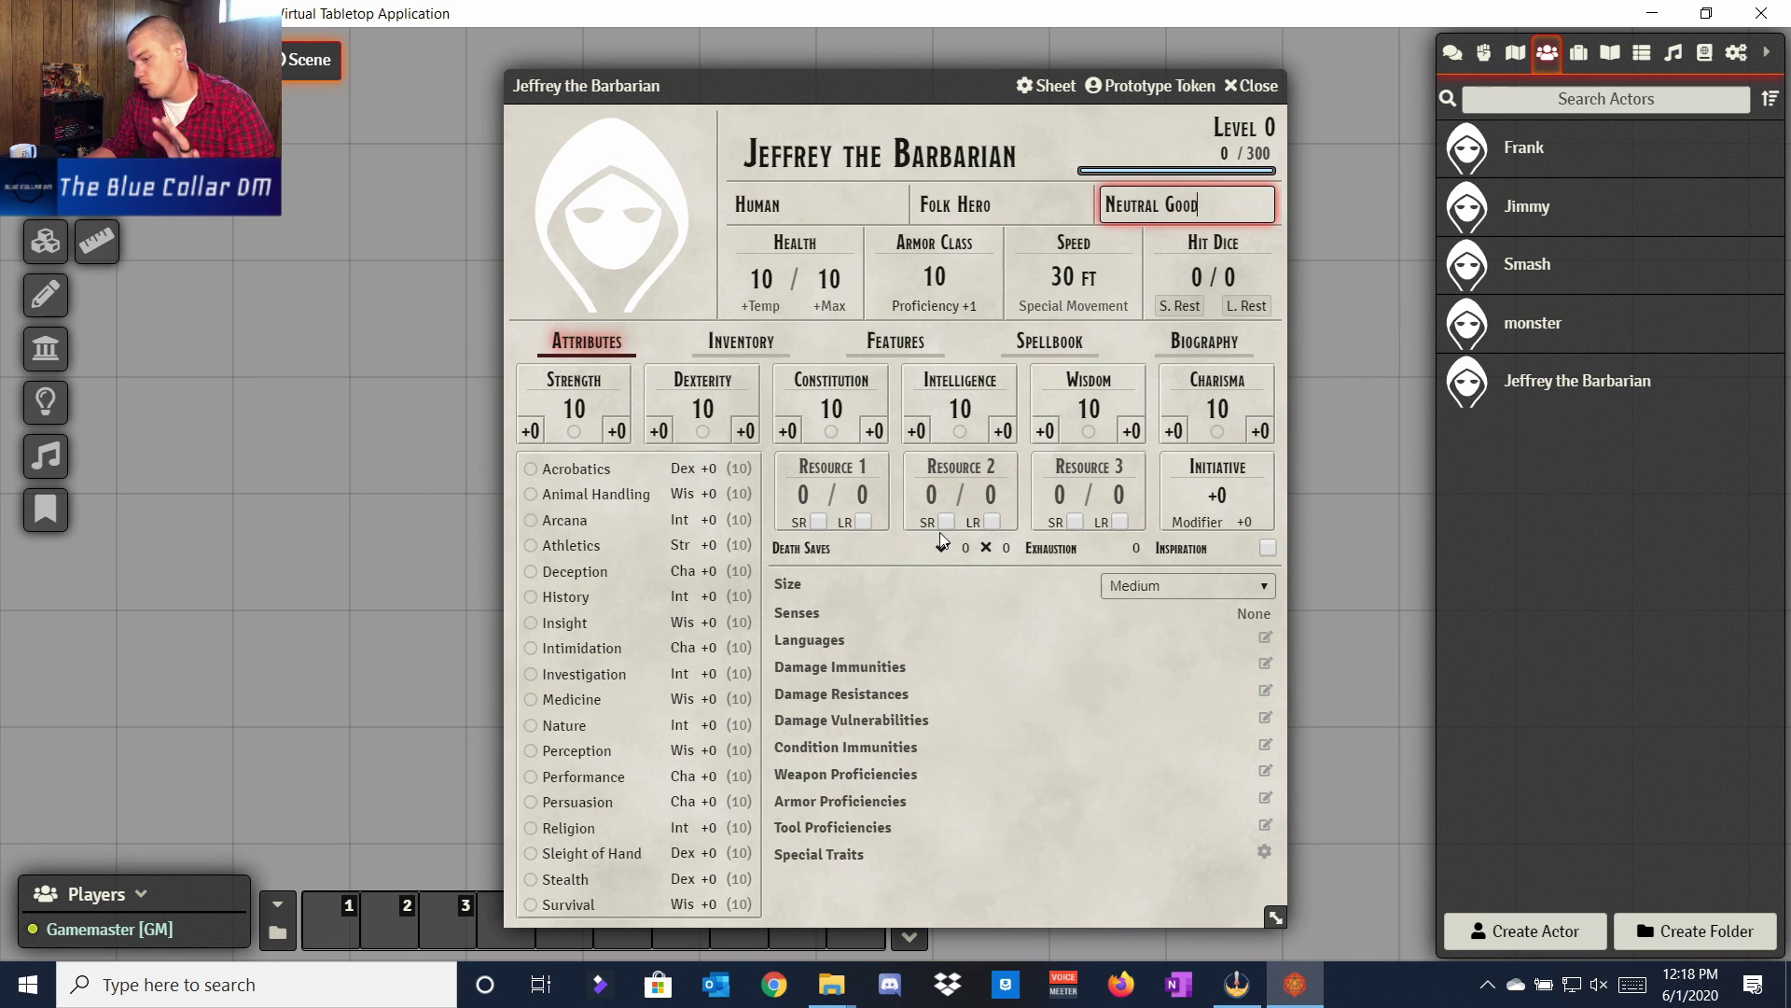
pyautogui.click(903, 343)
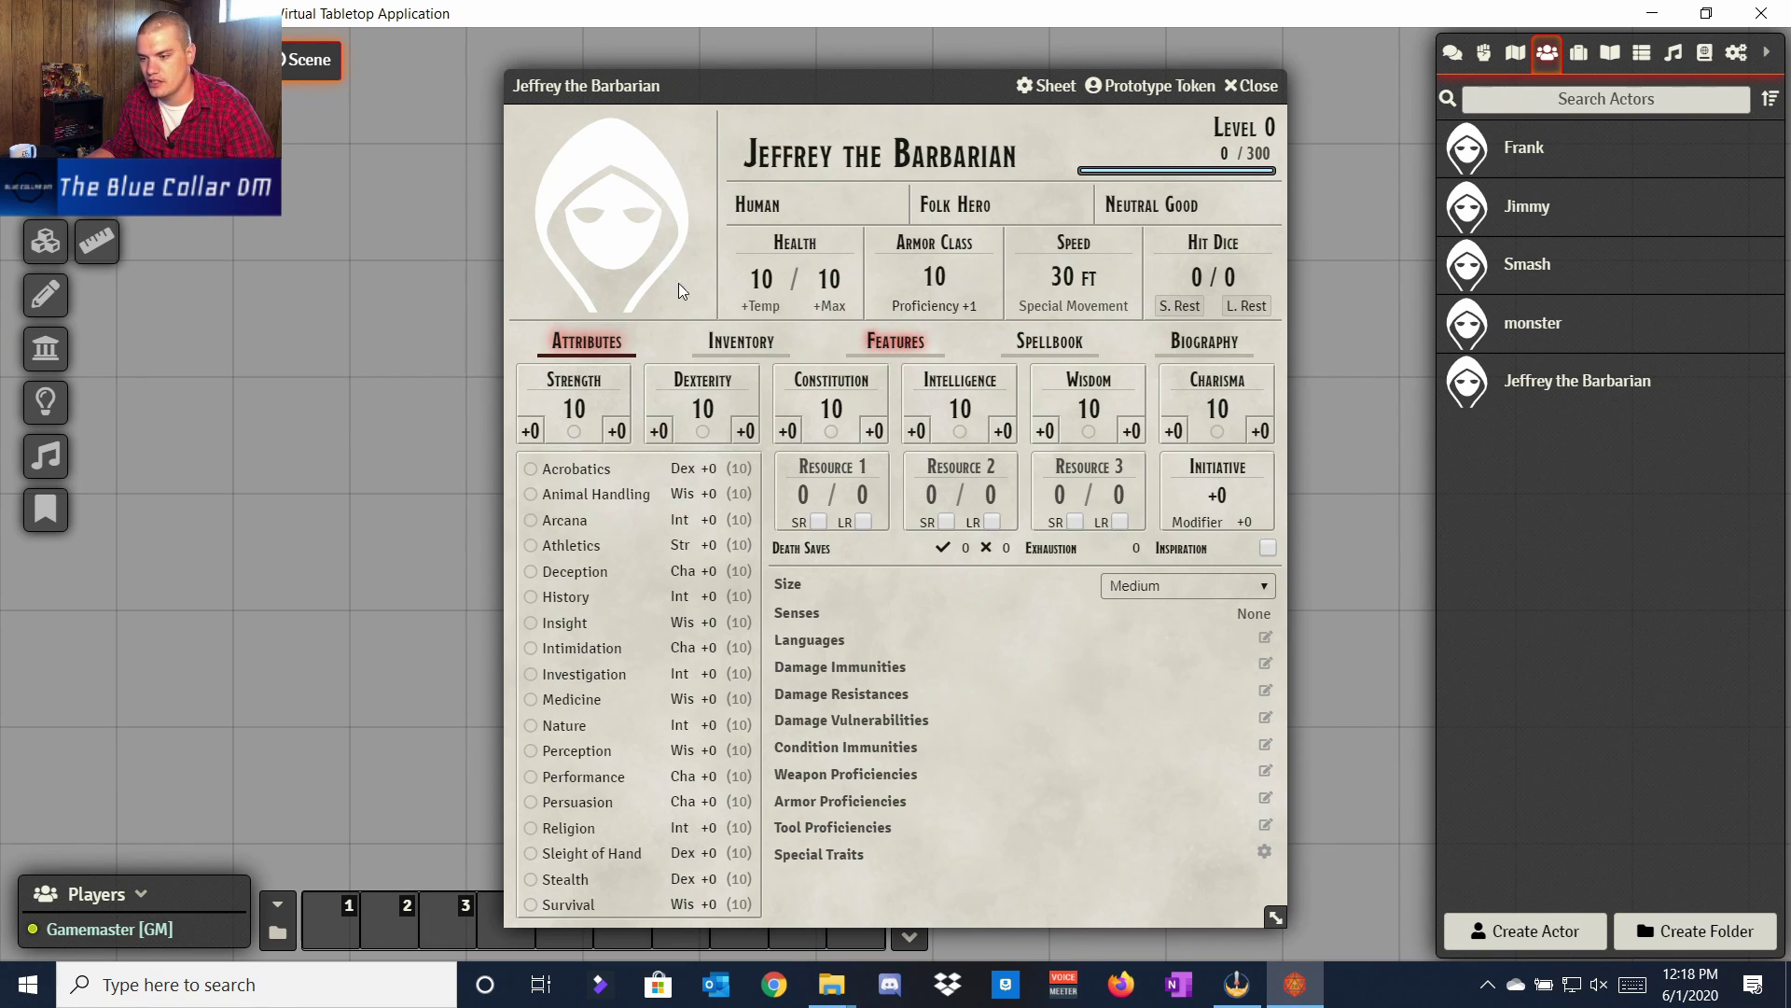
# Step: Drag the Barbarian class from the Classes (SRD) compendium onto Jeffrey's sheet, making him level 1
pyautogui.click(930, 344)
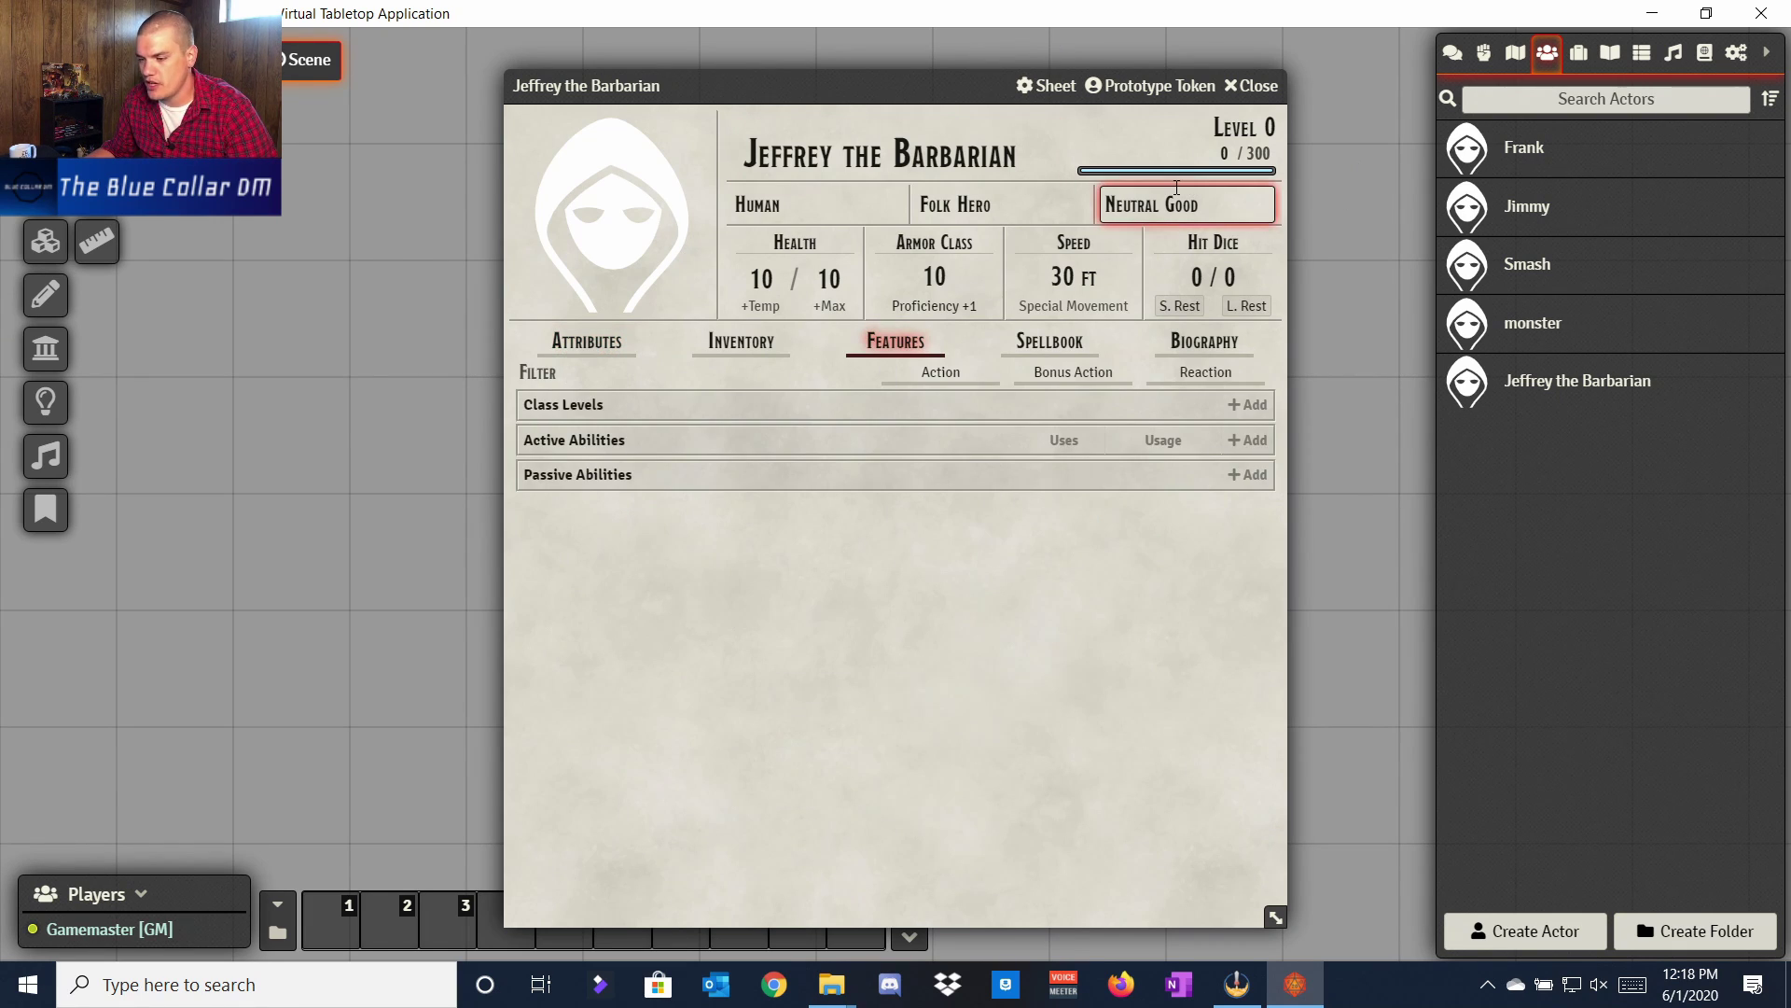
pyautogui.click(1704, 54)
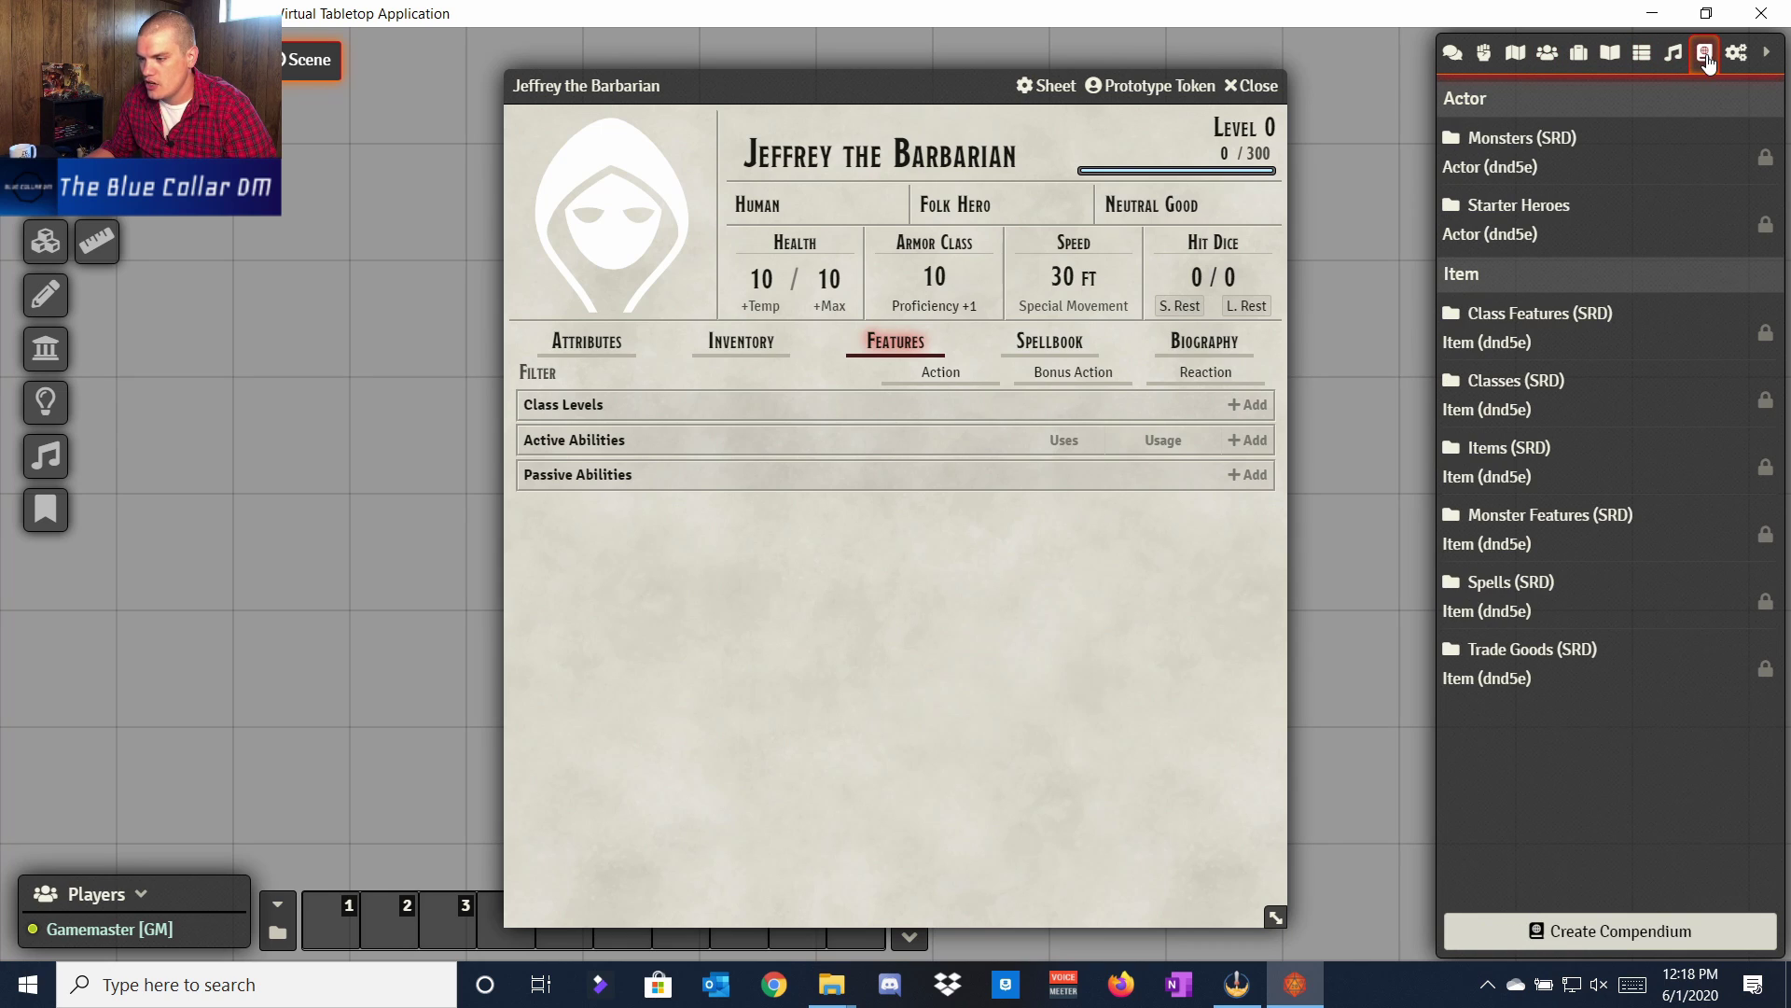
pyautogui.click(1534, 387)
pyautogui.moveTo(233, 221); pyautogui.dragTo(849, 392)
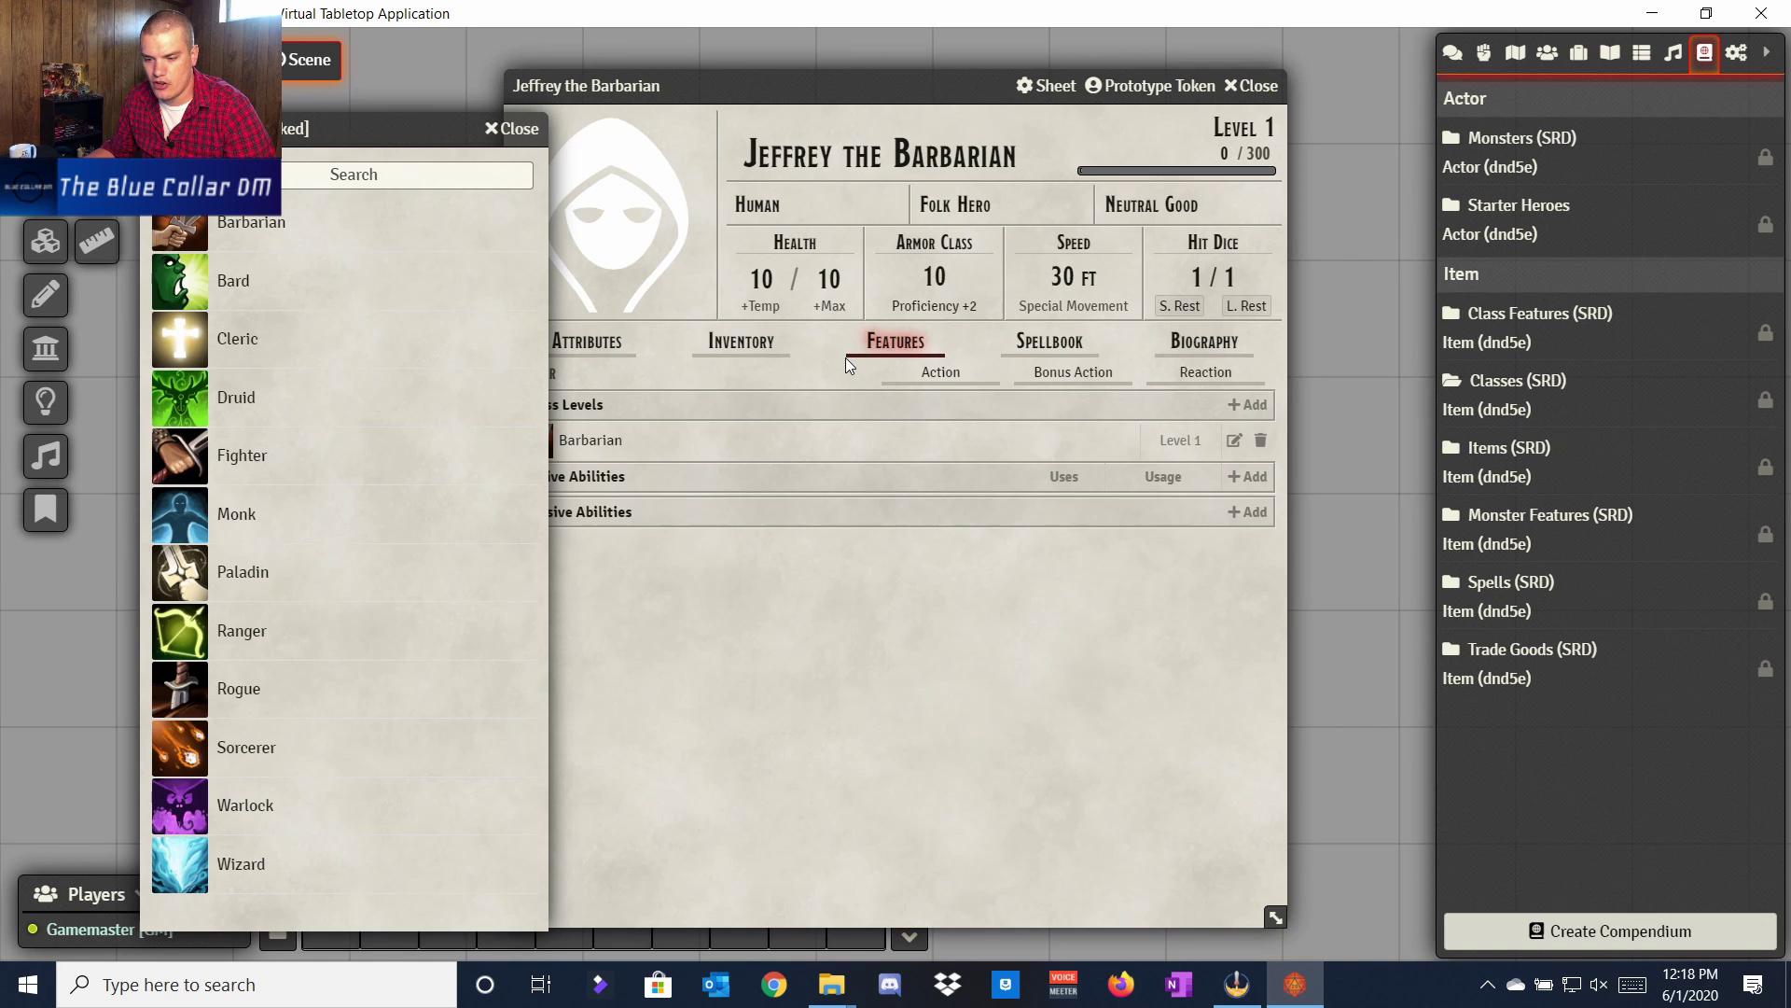
pyautogui.click(509, 128)
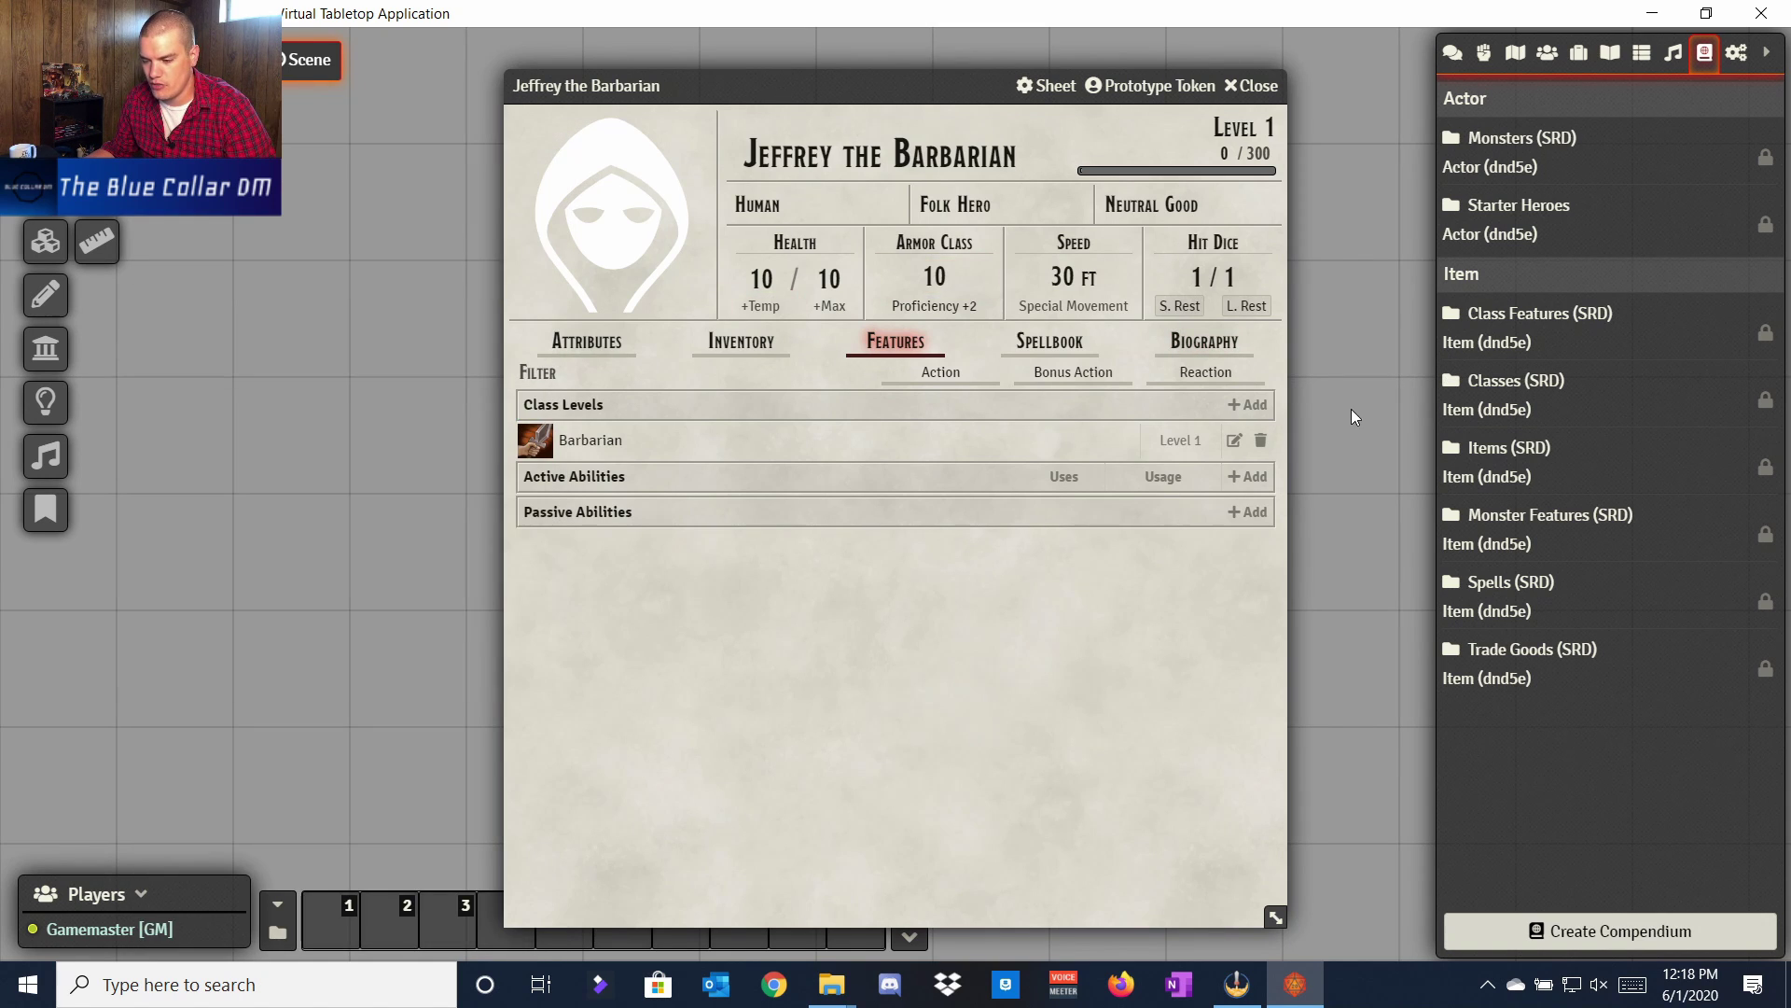
# Step: In the Barbarian class details, keep spell progression None and pick Athletics and Perception as class skills
pyautogui.click(1237, 444)
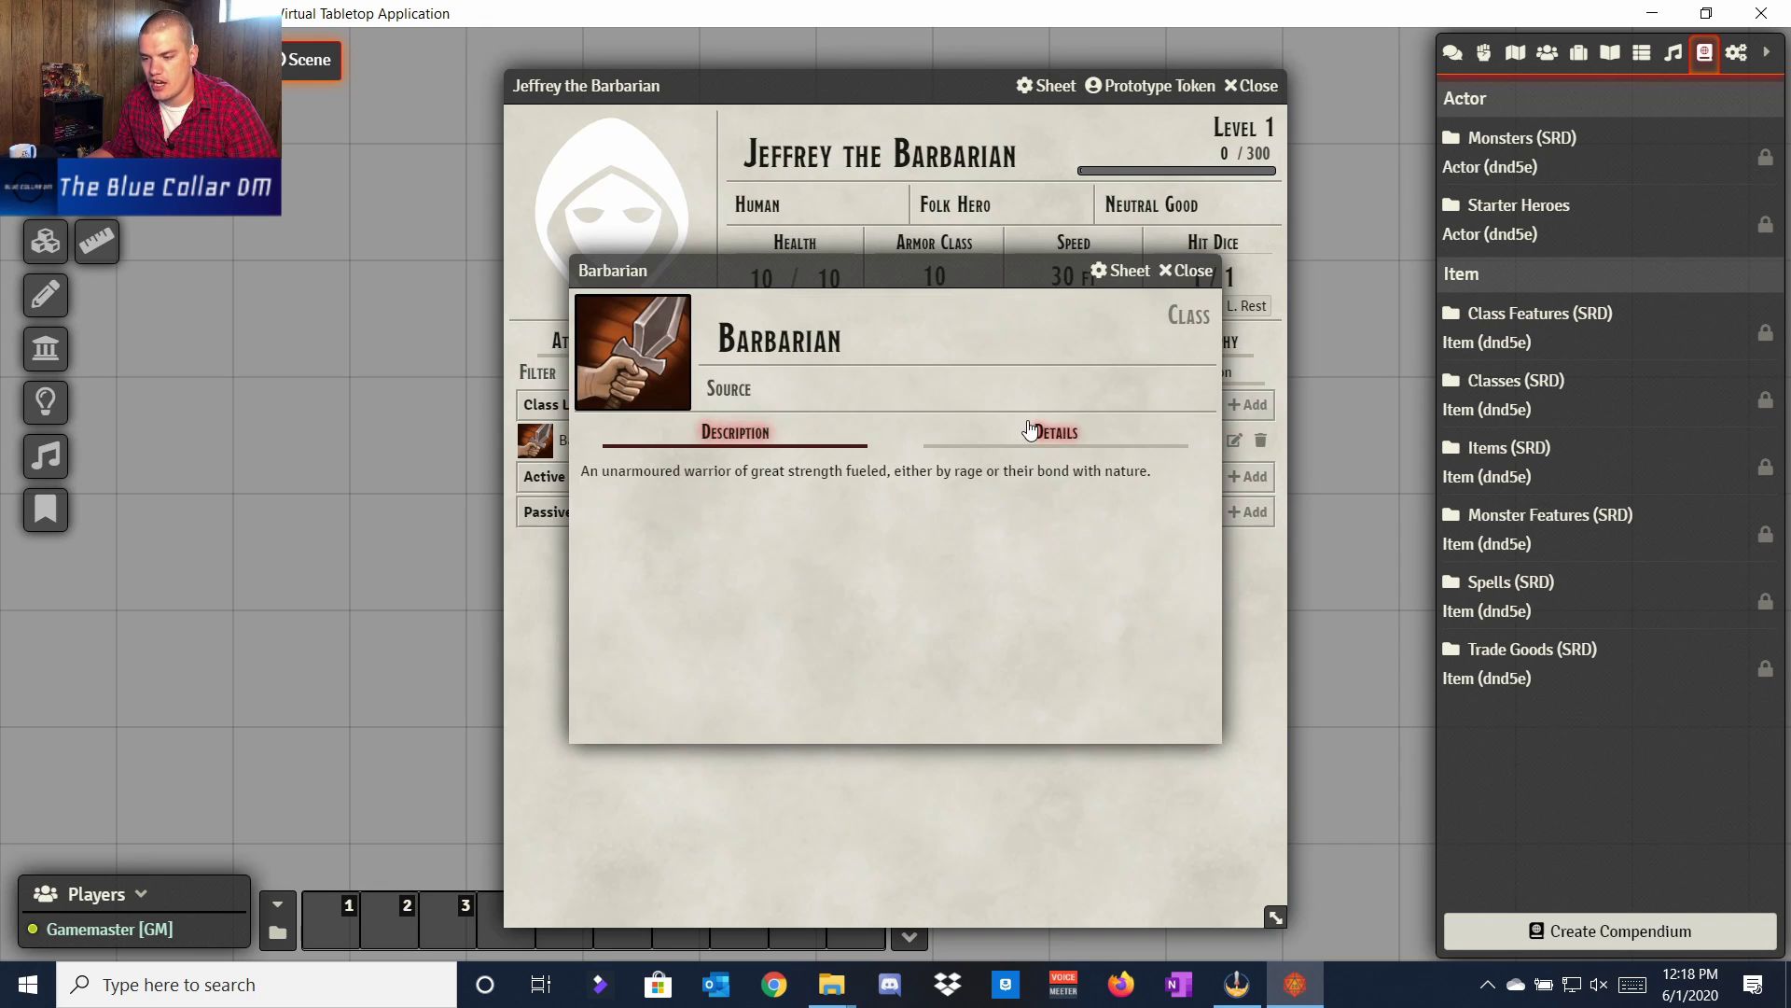
pyautogui.click(1030, 429)
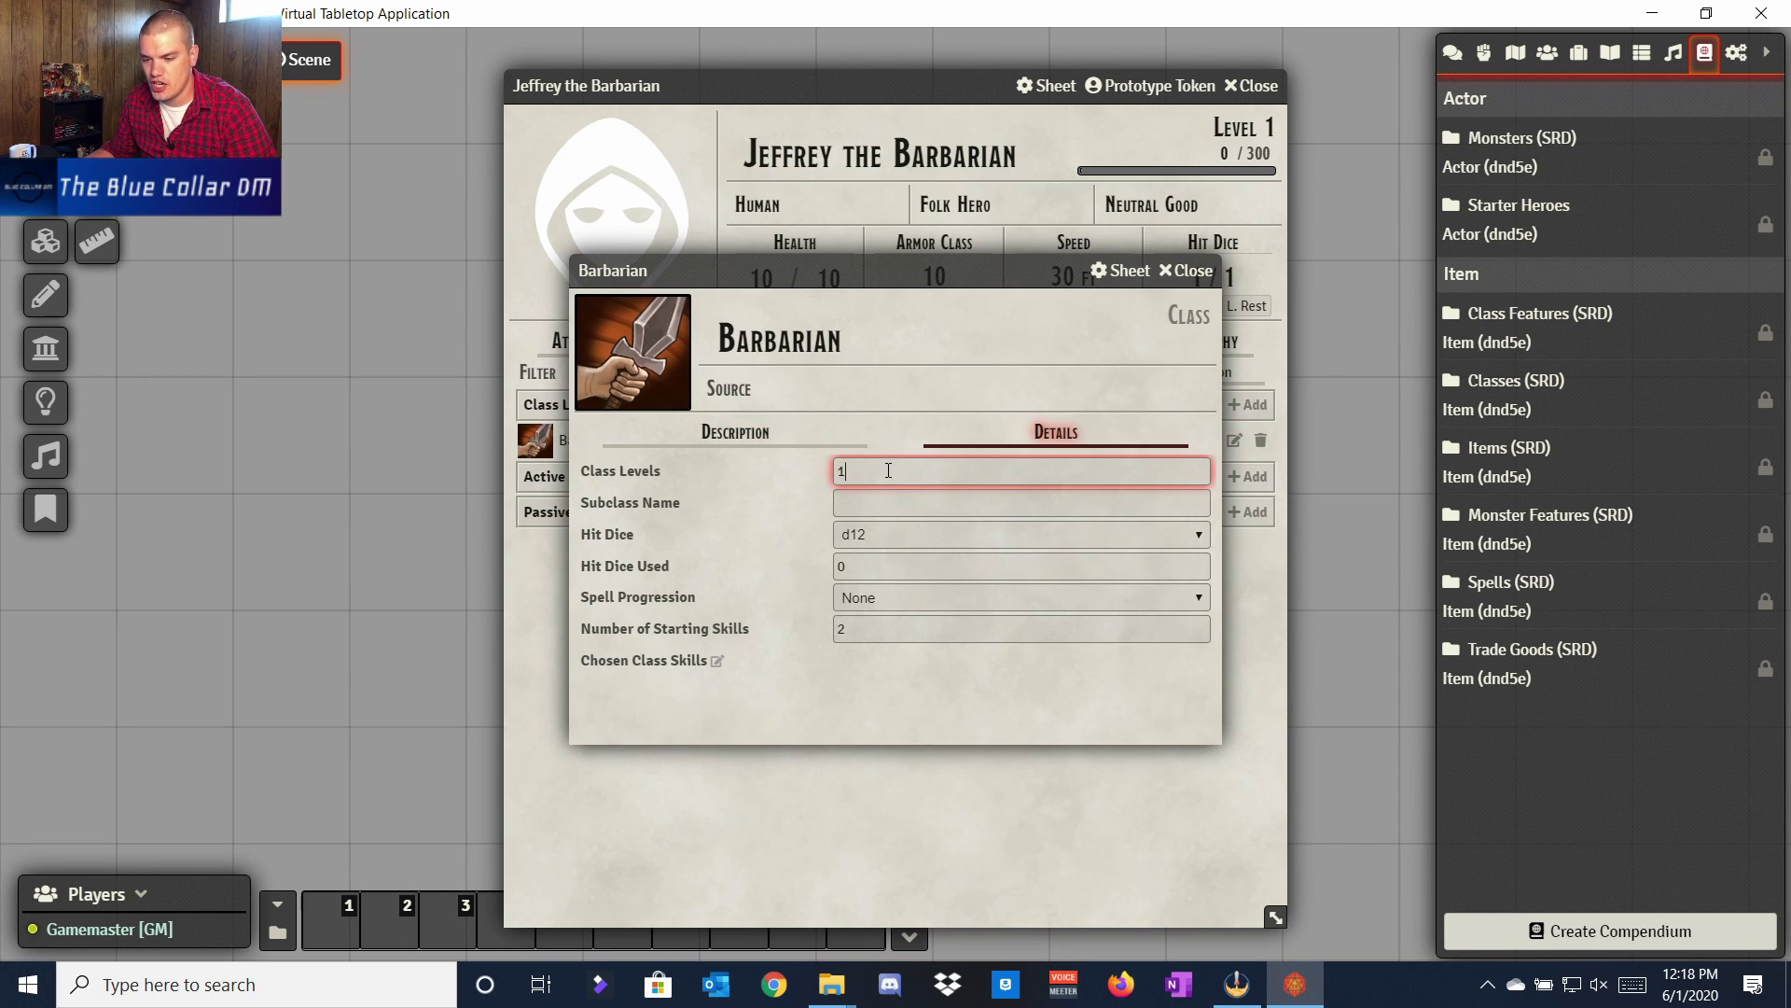
pyautogui.click(898, 501)
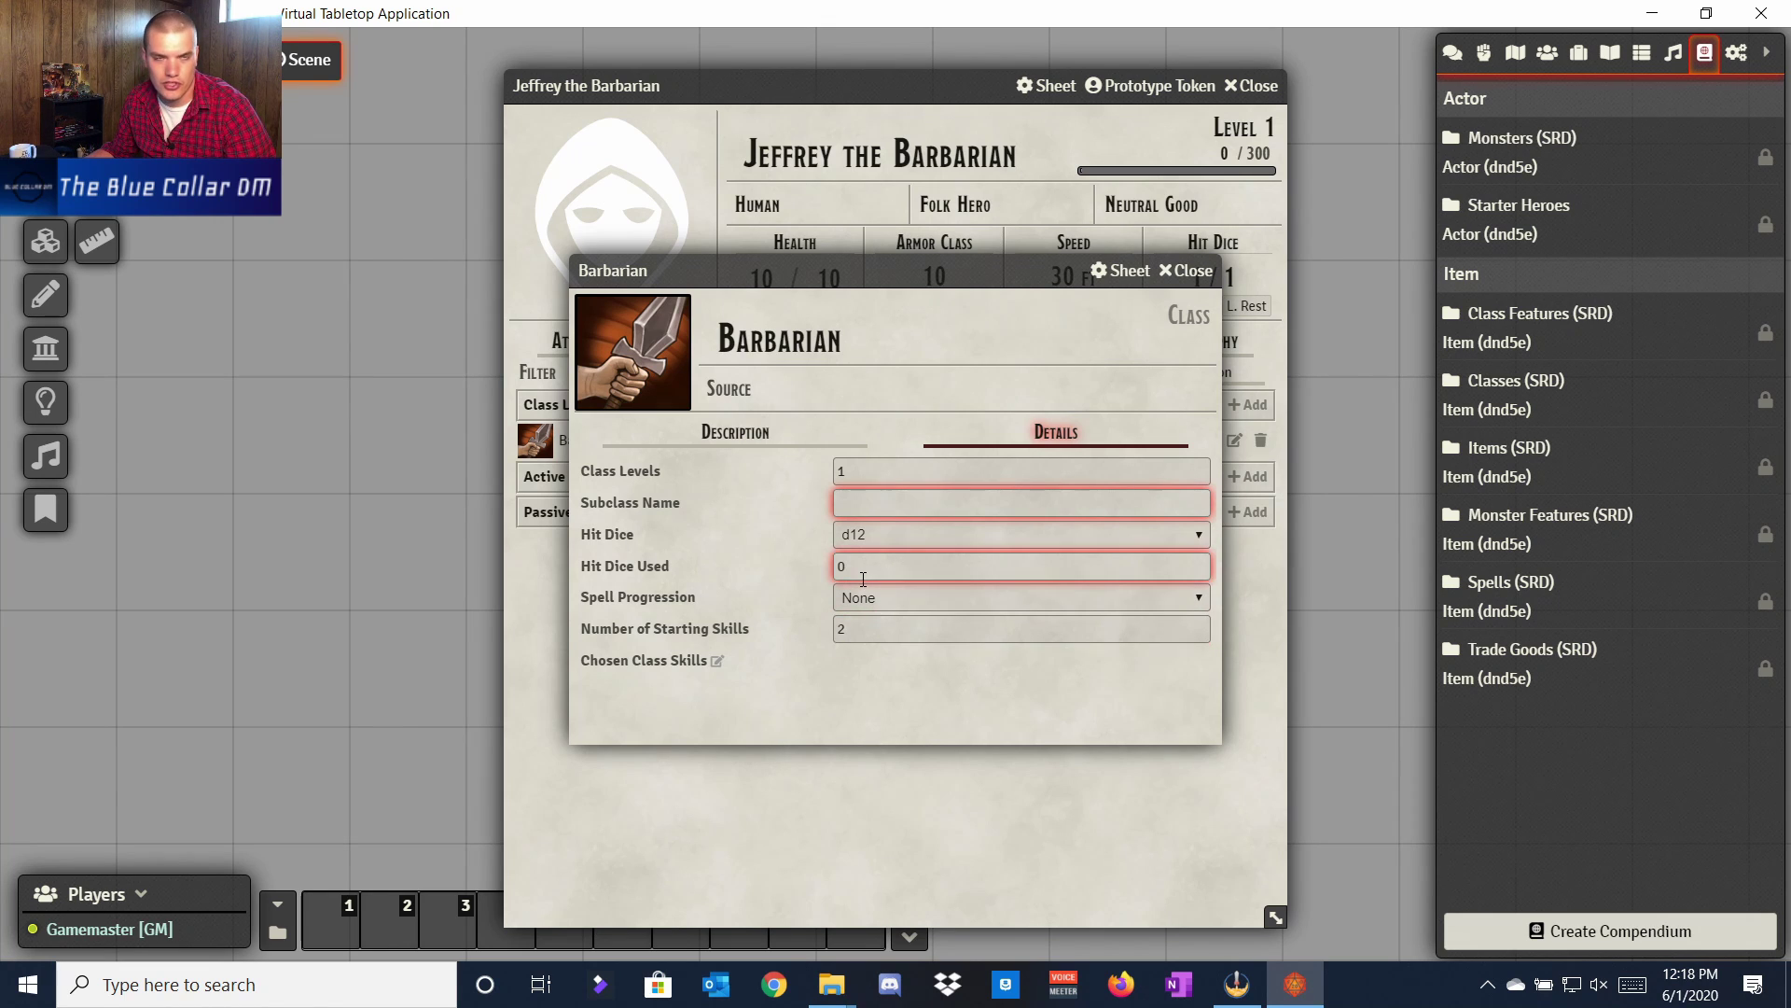
pyautogui.click(927, 605)
pyautogui.click(925, 601)
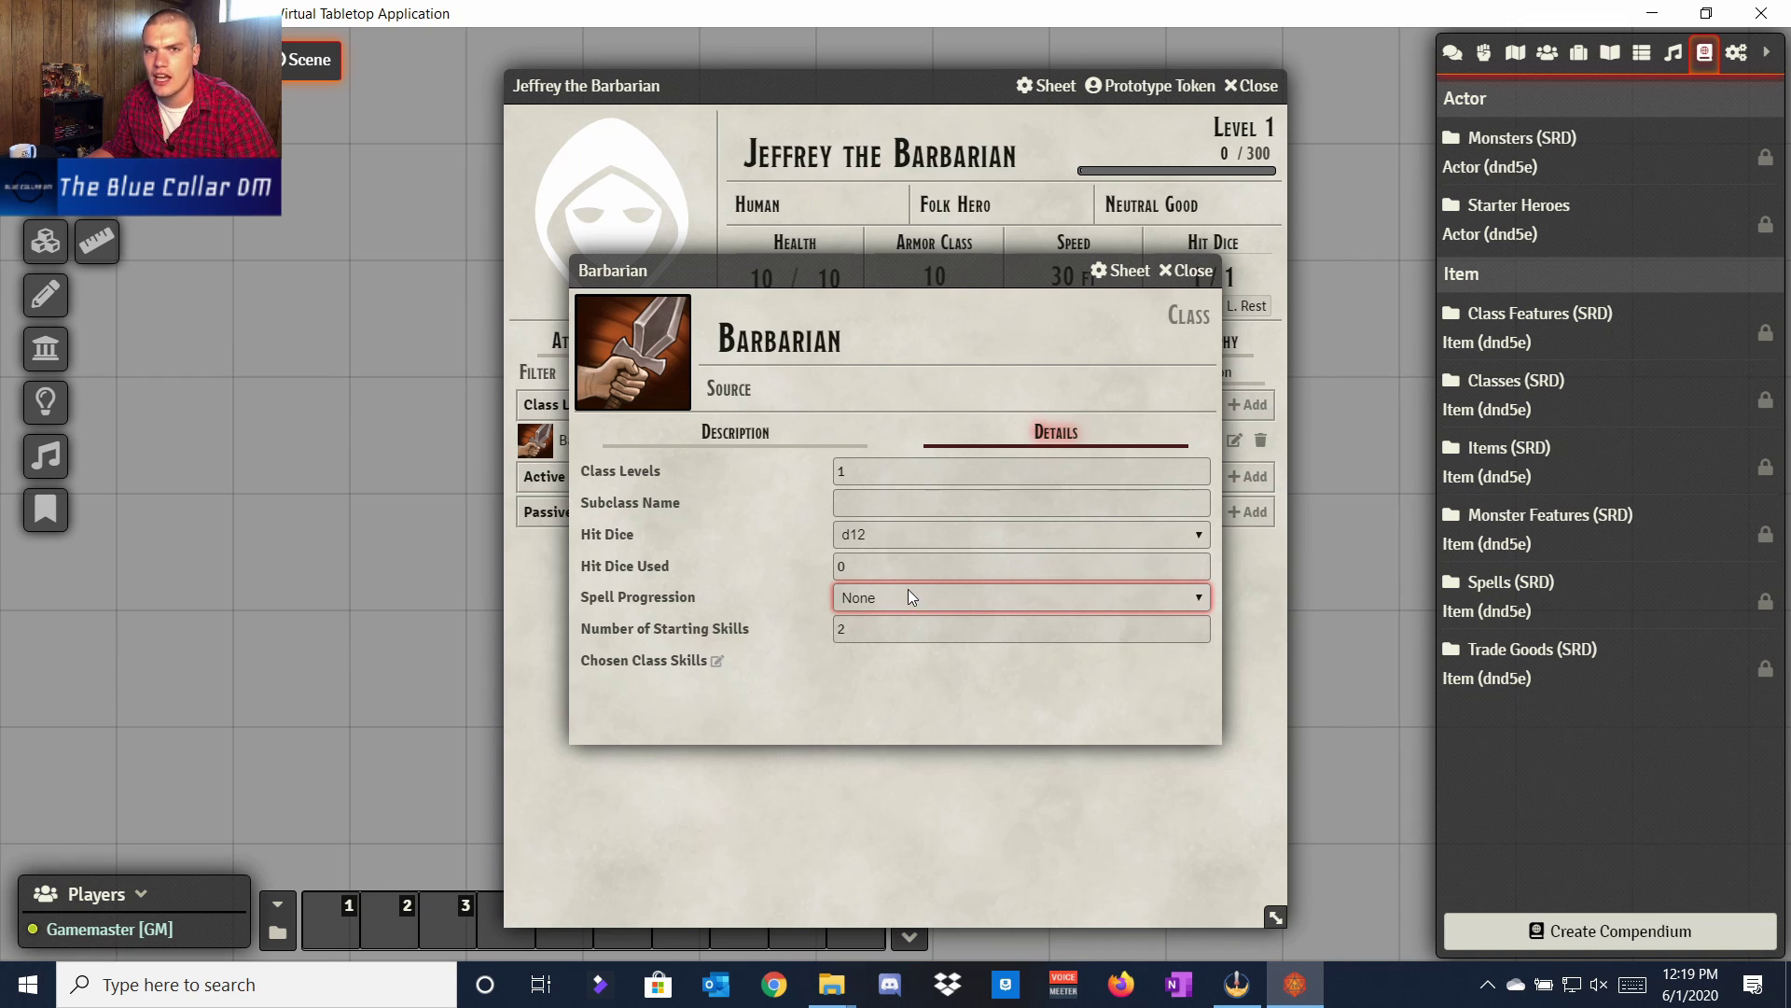
pyautogui.click(717, 660)
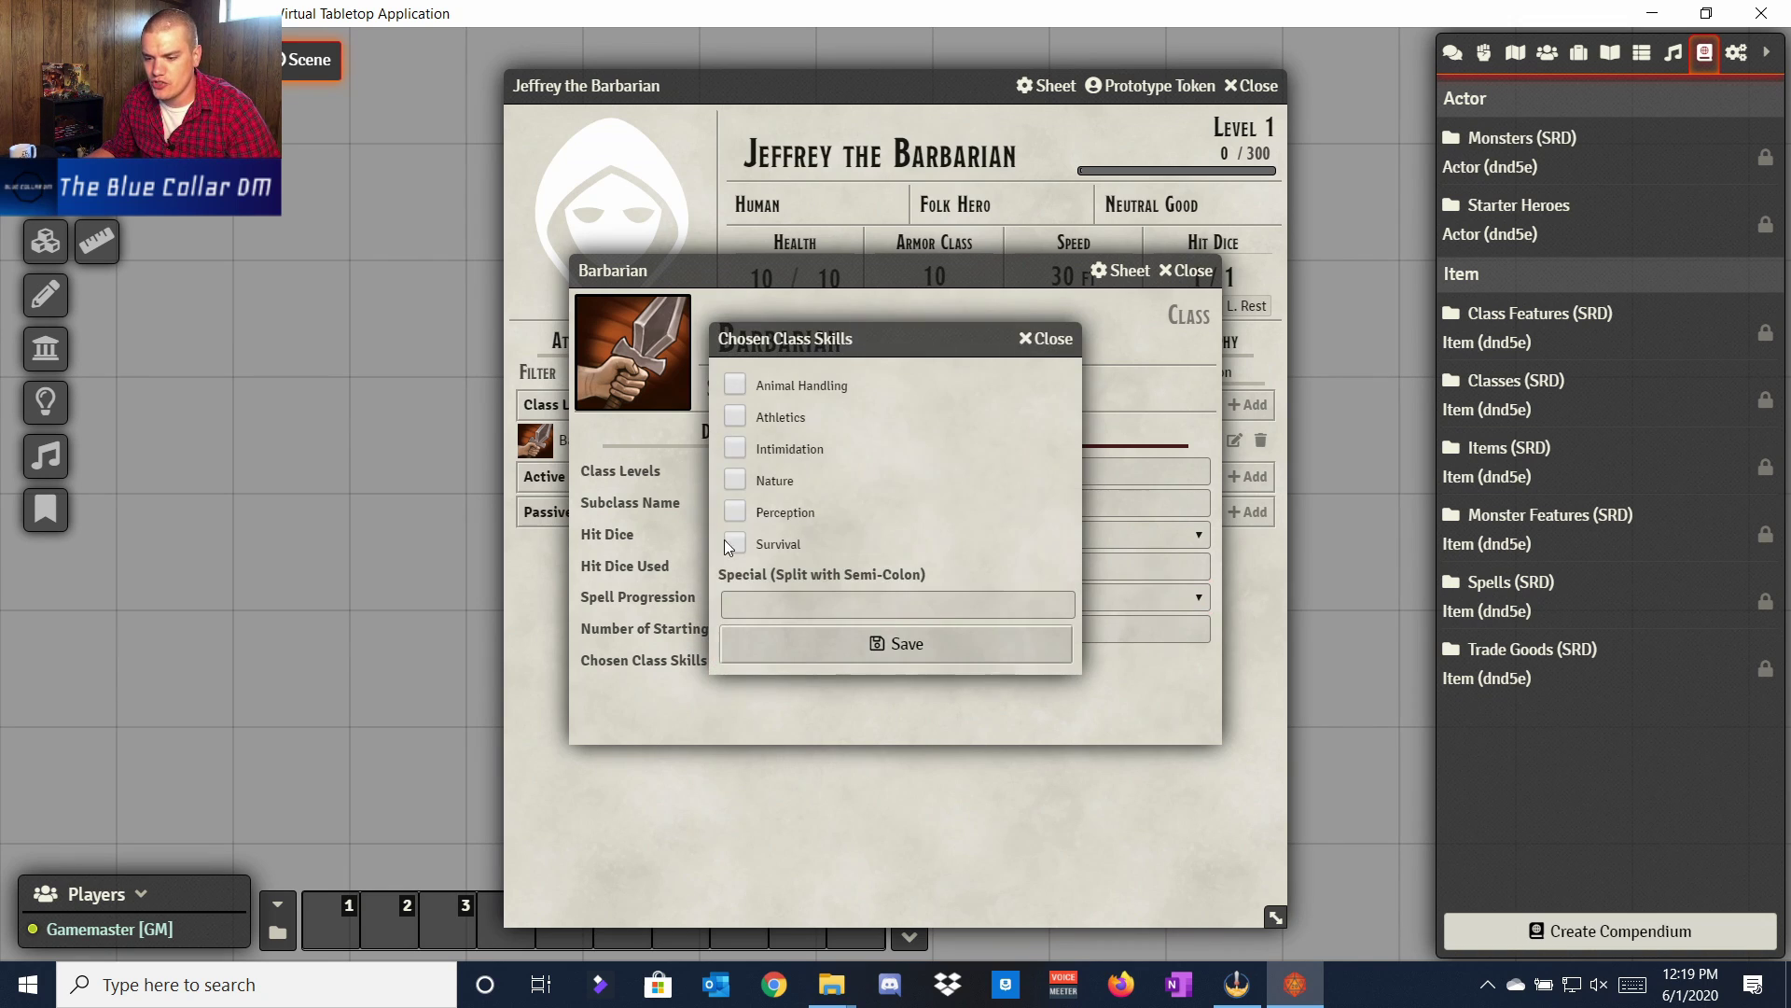
pyautogui.click(794, 428)
pyautogui.click(877, 645)
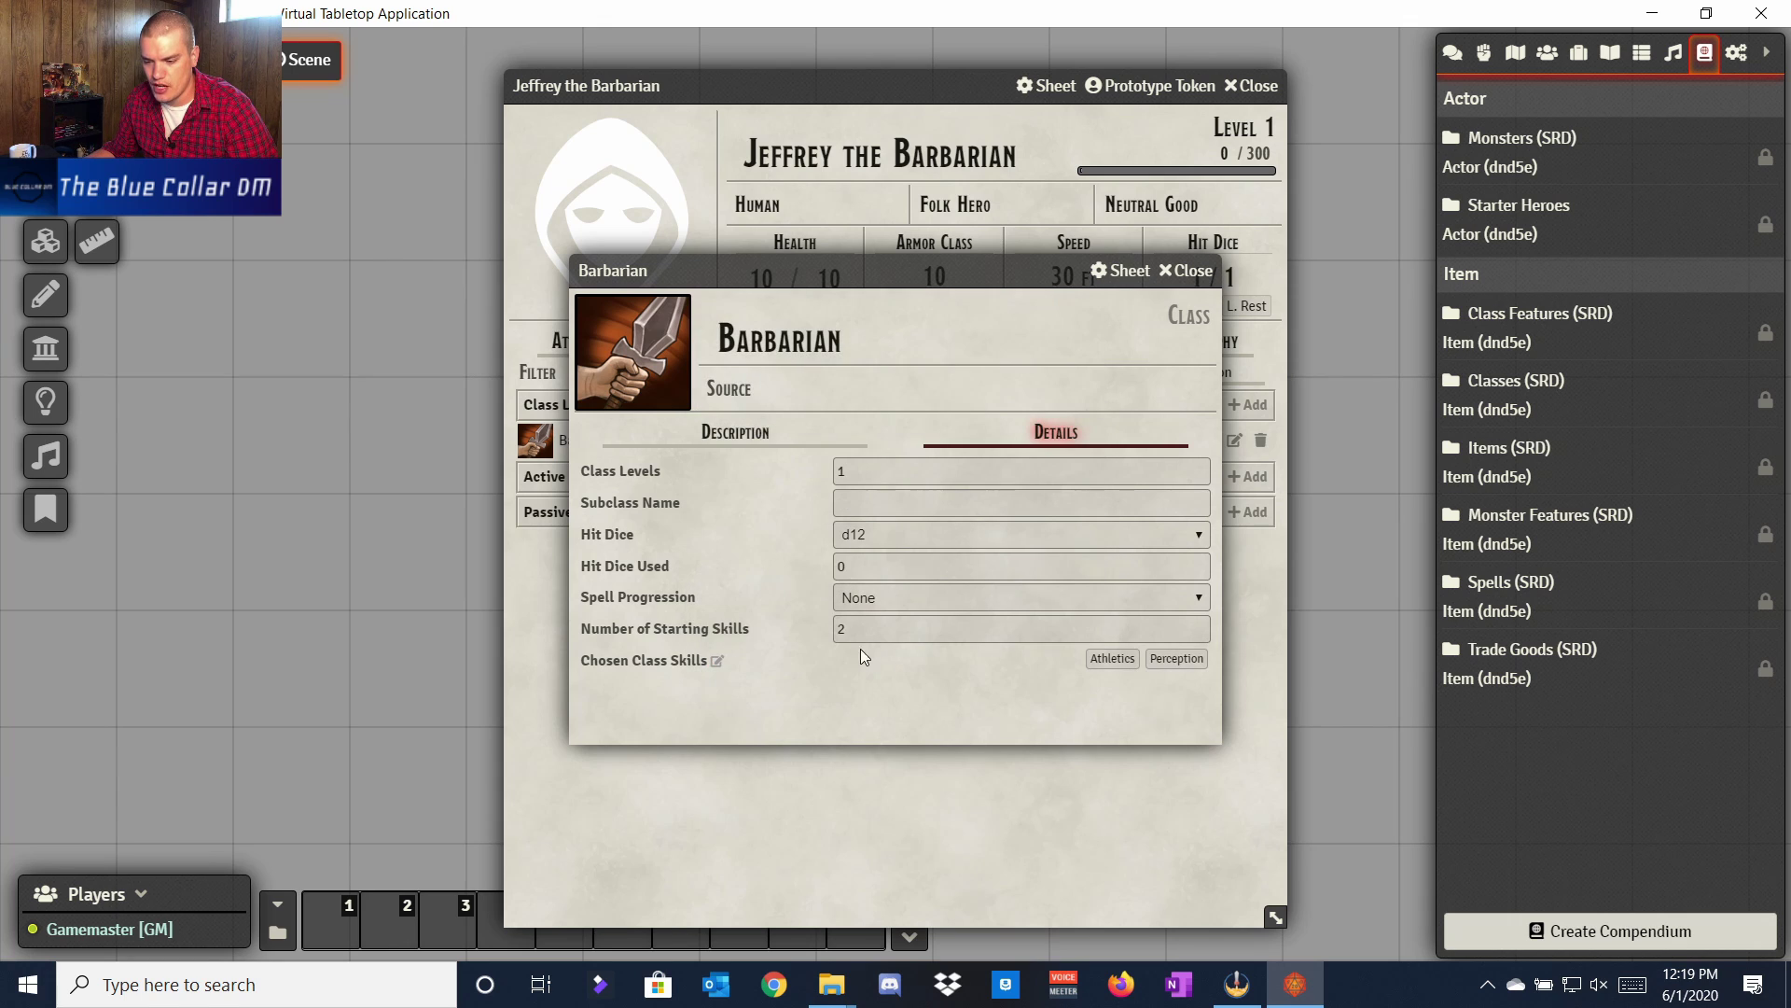
pyautogui.click(1187, 272)
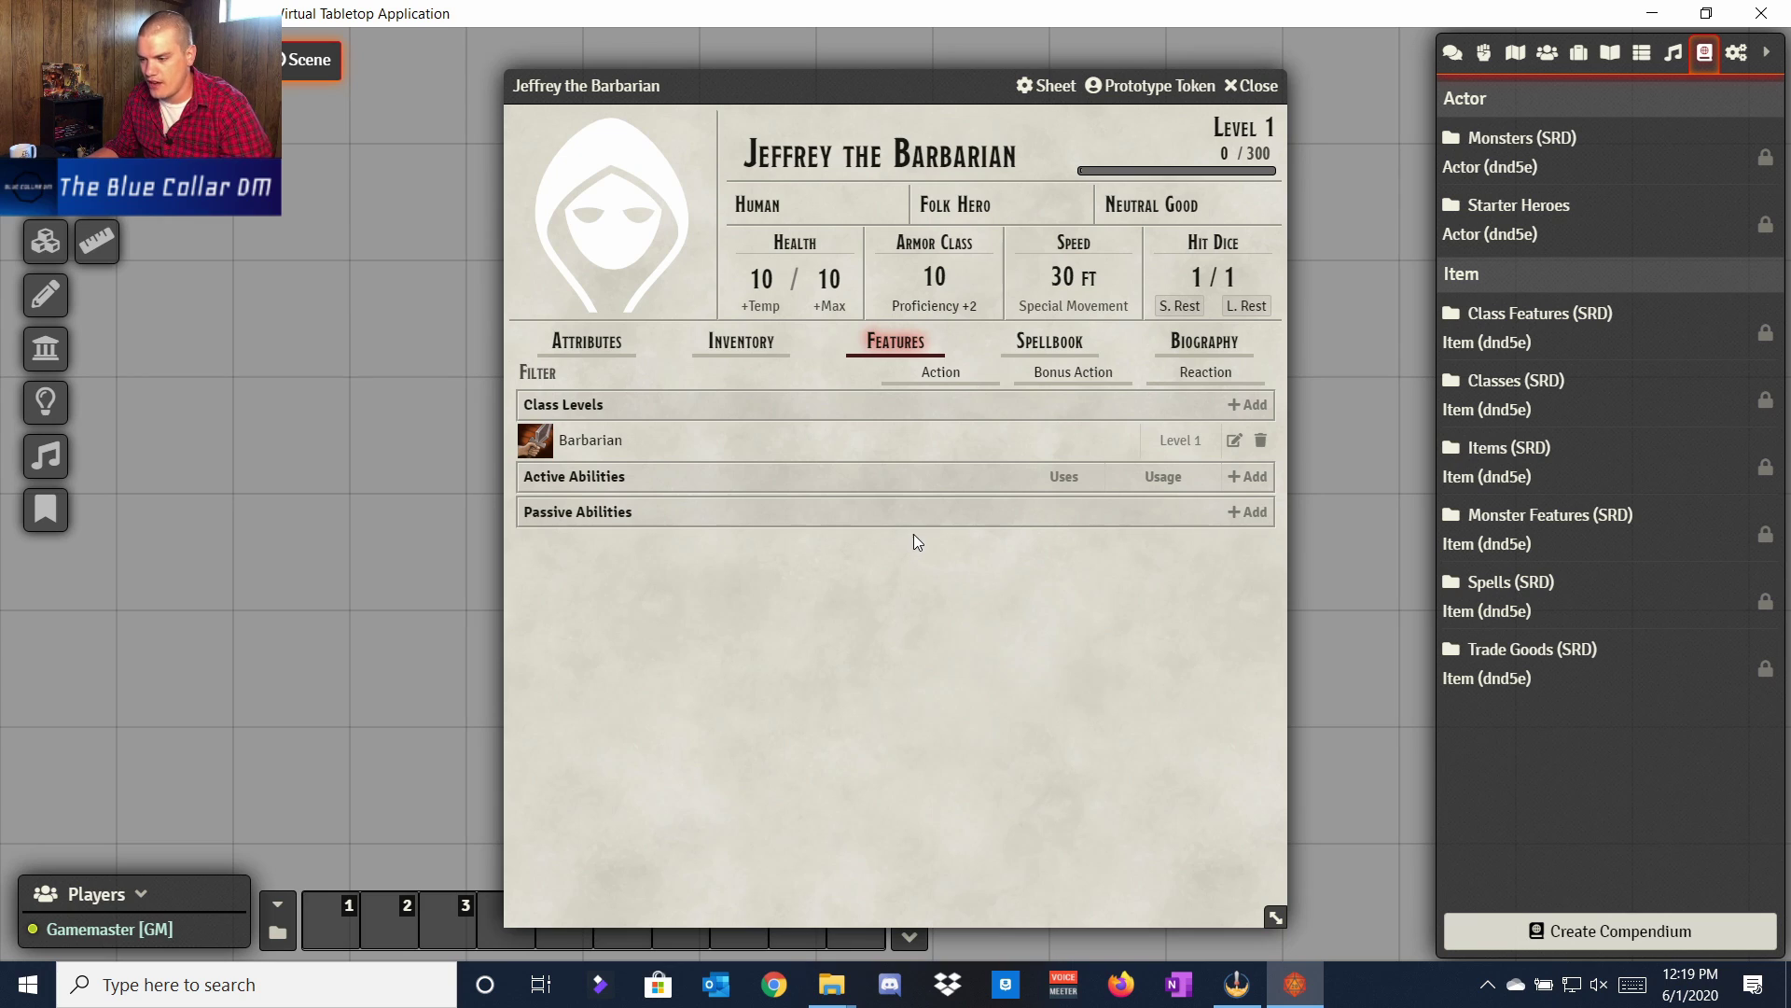
# Step: Add the Rage feature from the Class Features (SRD) compendium to Jeffrey
pyautogui.click(1521, 318)
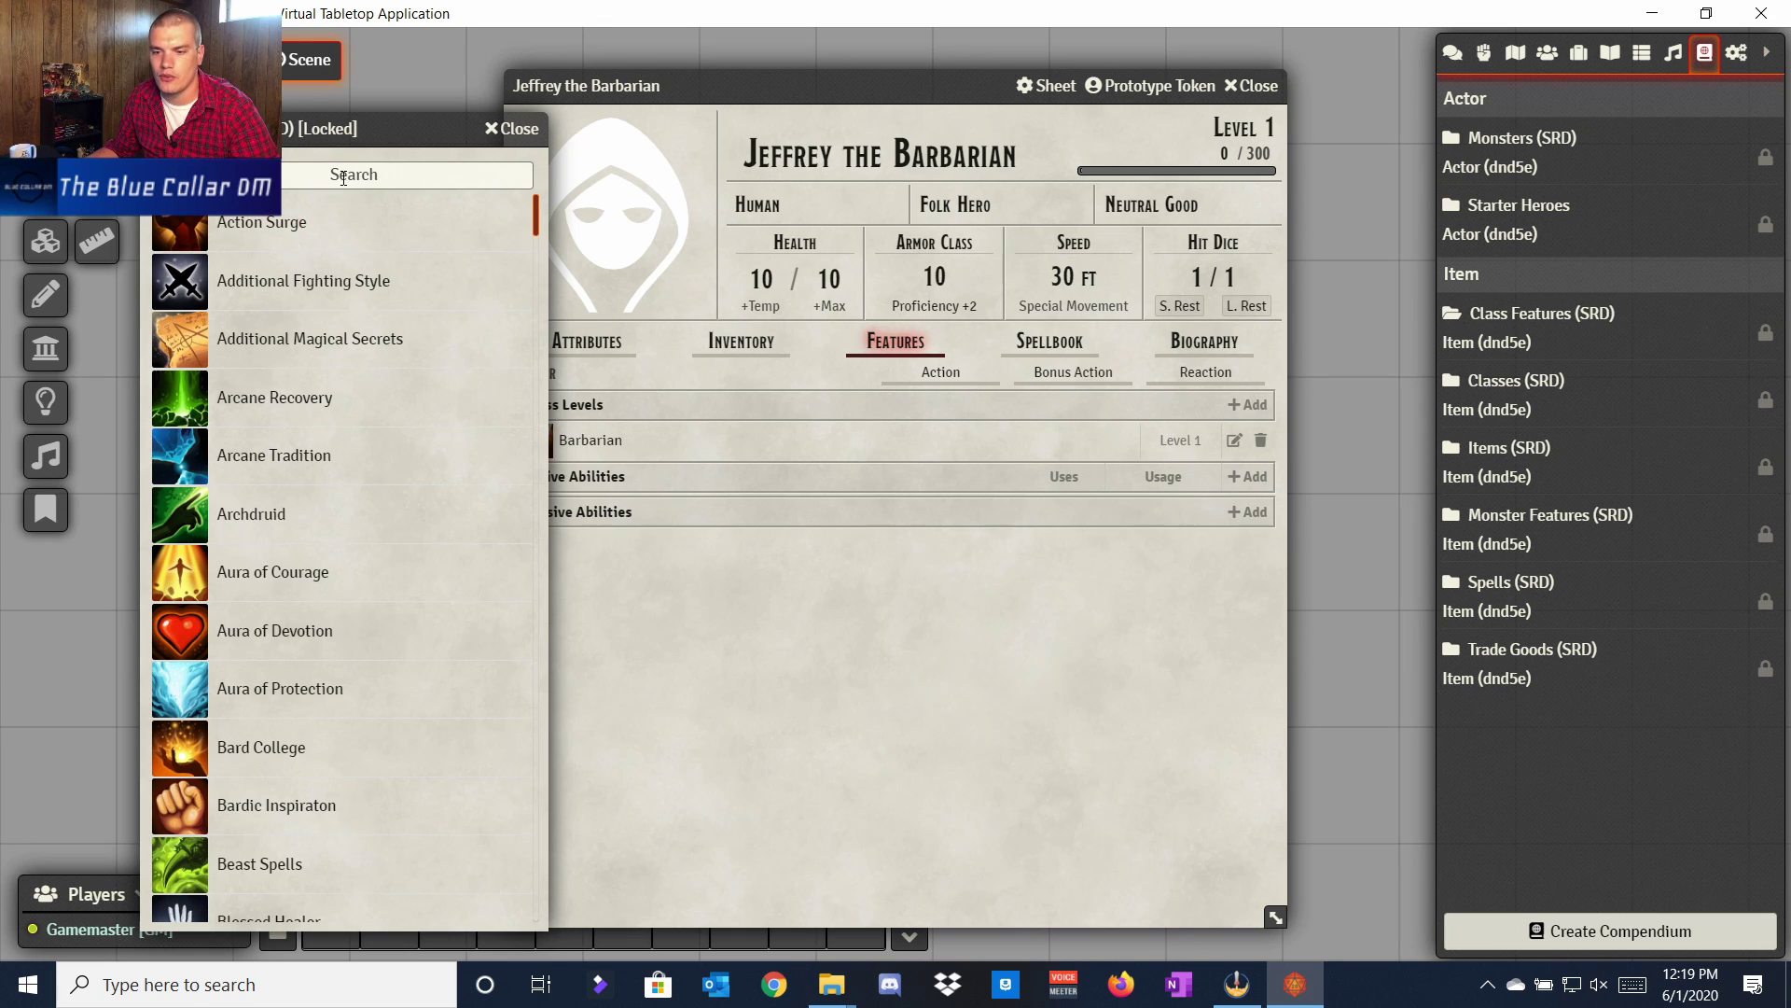
pyautogui.click(348, 174)
pyautogui.write('rage')
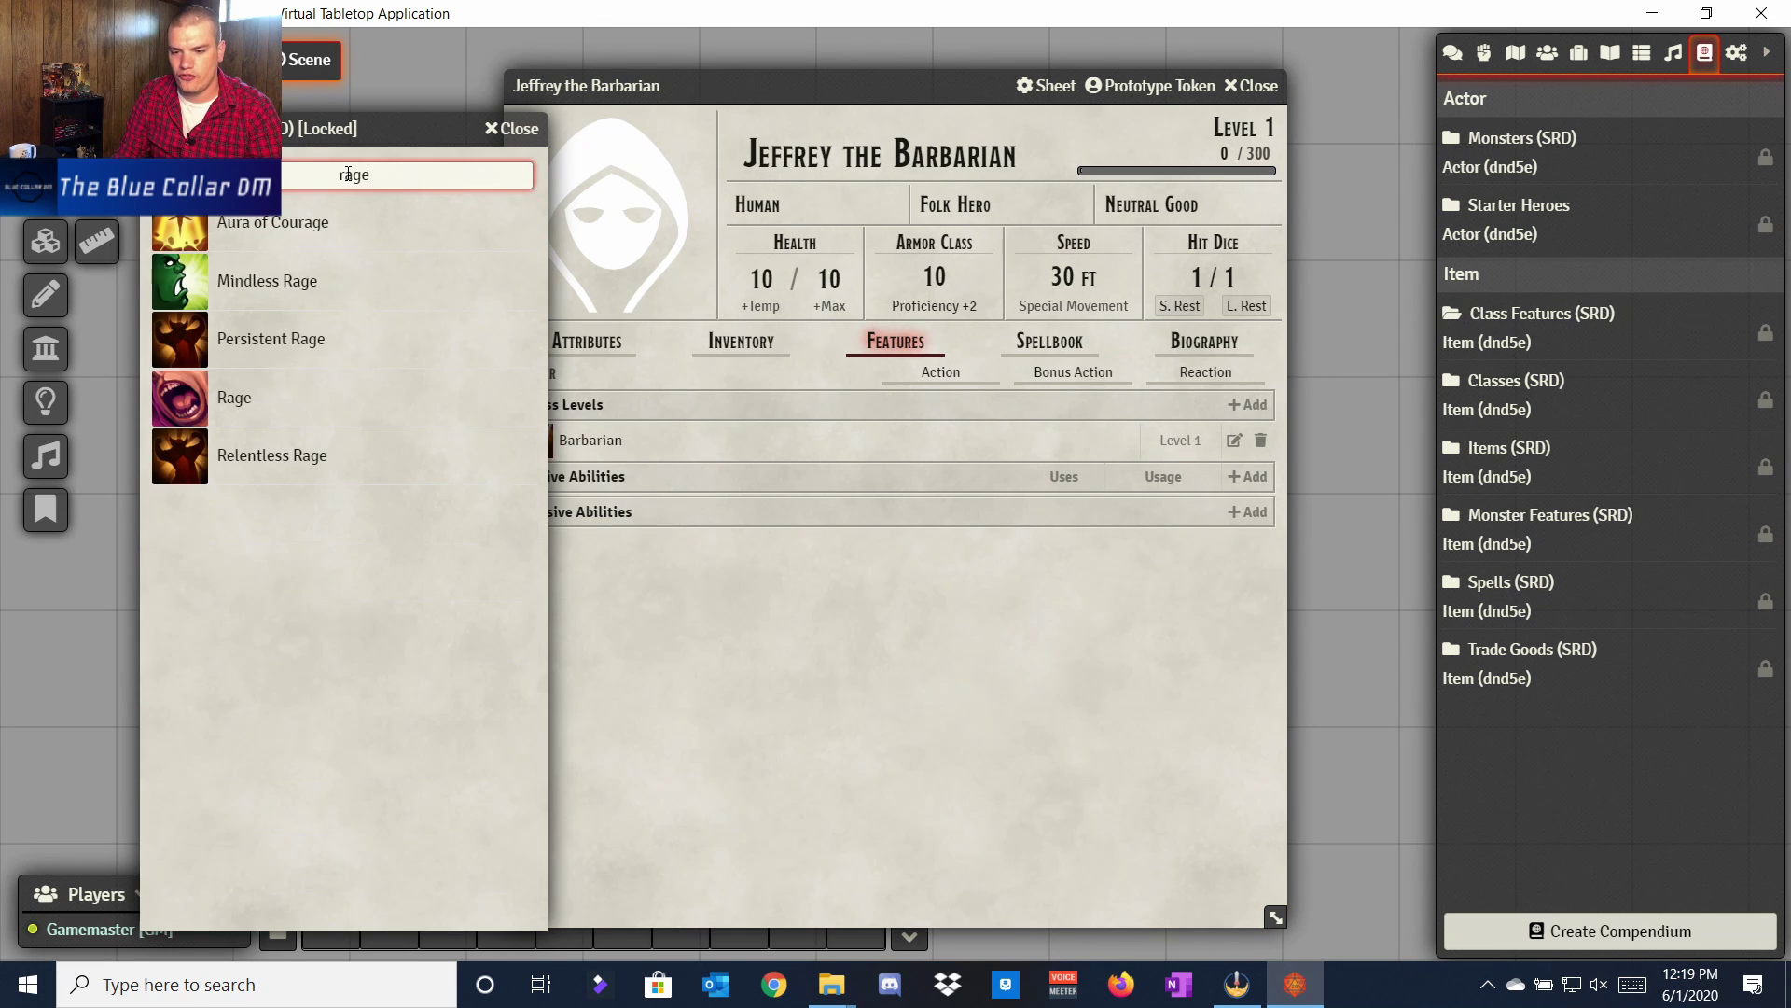
pyautogui.moveTo(175, 399); pyautogui.dragTo(1027, 495)
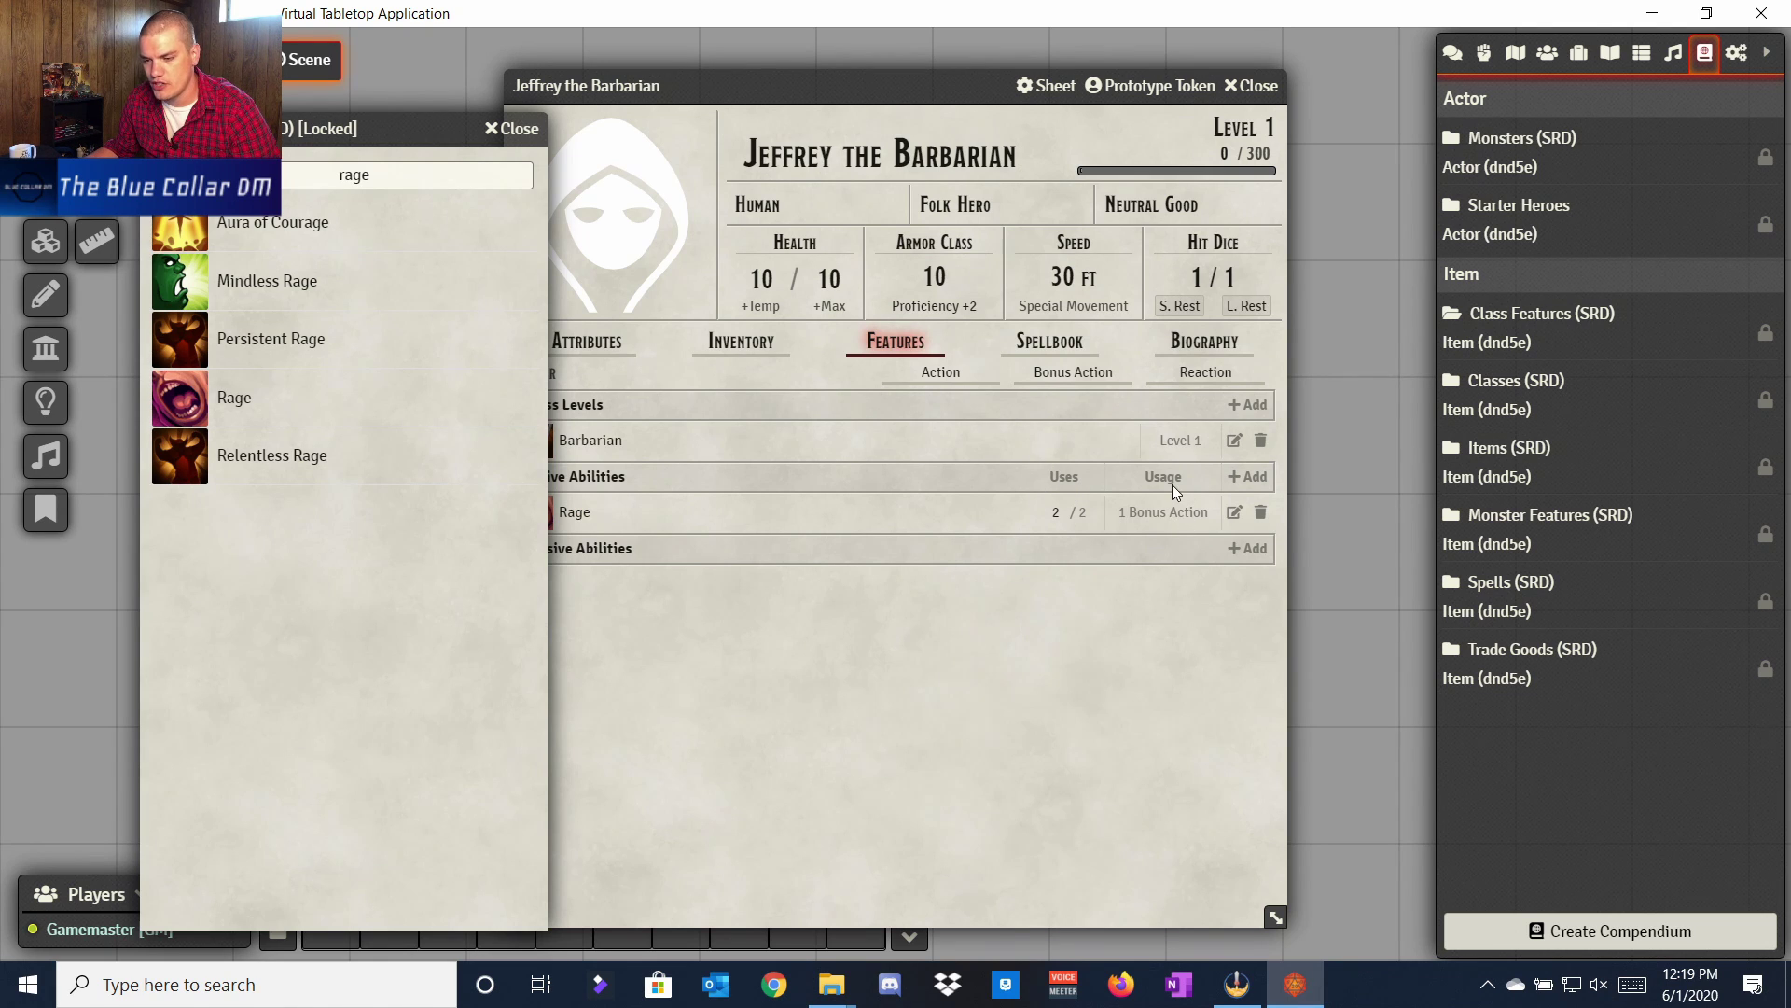
# Step: Add Unarmored Defense (Barbarian) to Jeffrey and check its description
pyautogui.click(308, 177)
pyautogui.hotkey('ctrl', 'a')
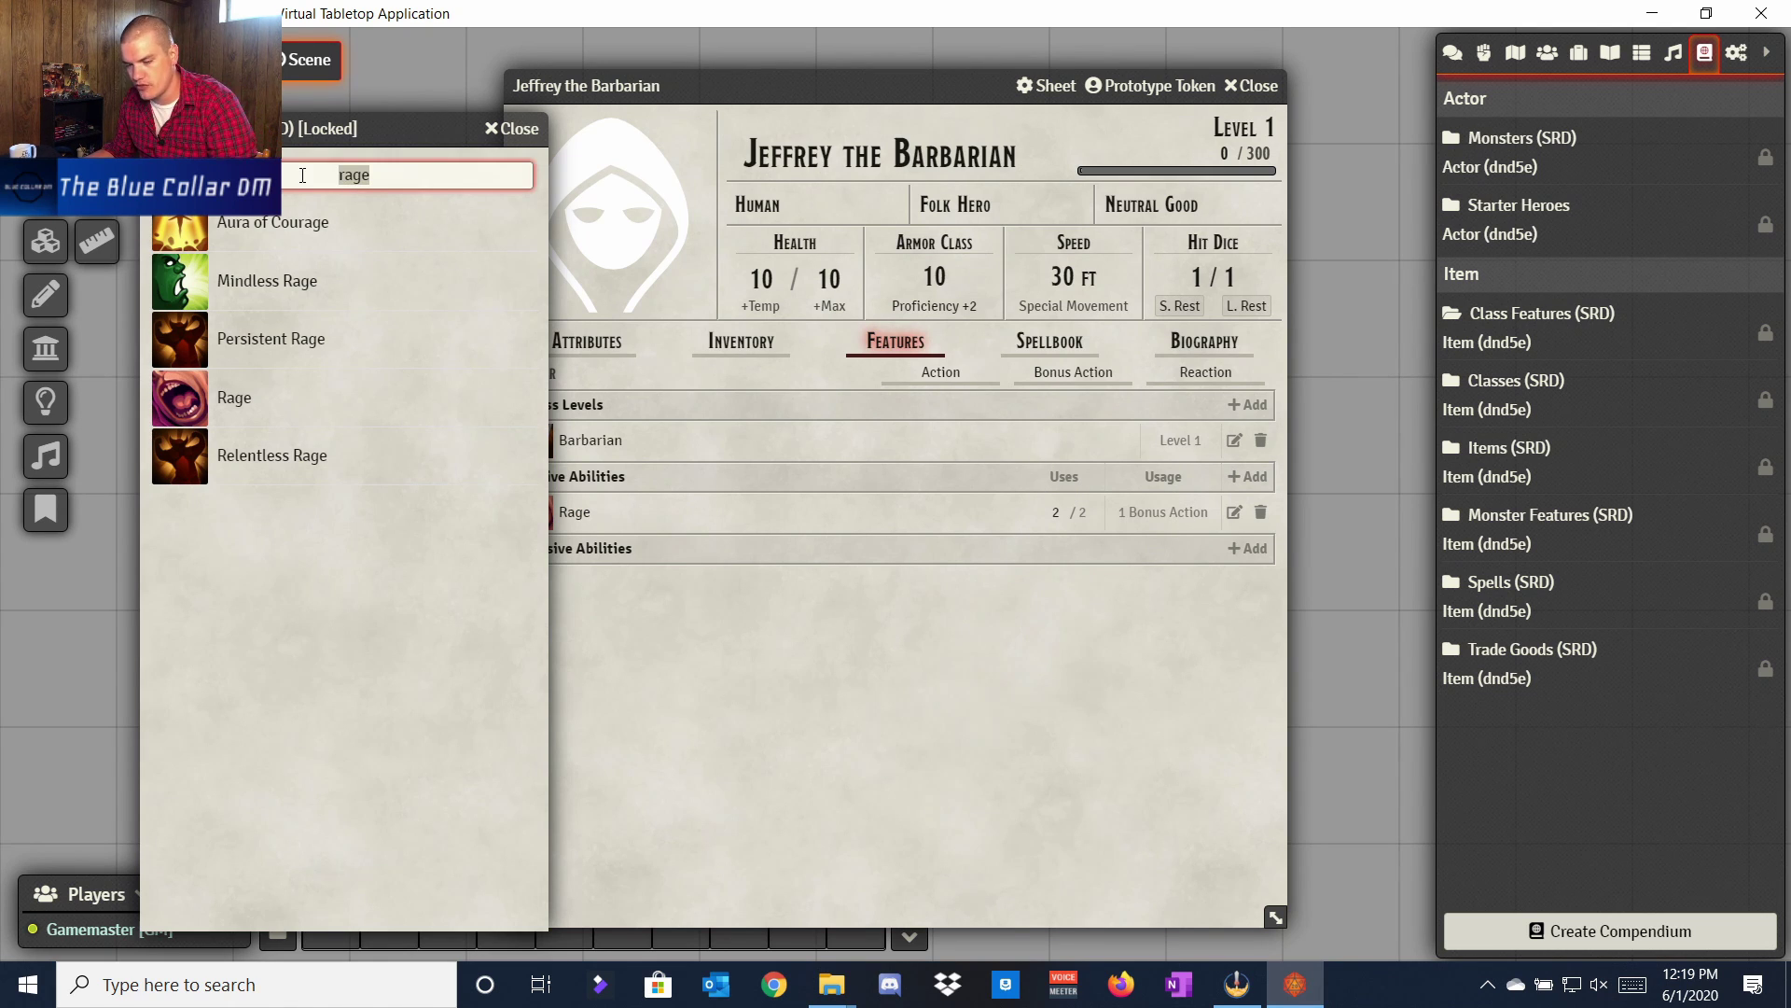
pyautogui.press('BackSpace')
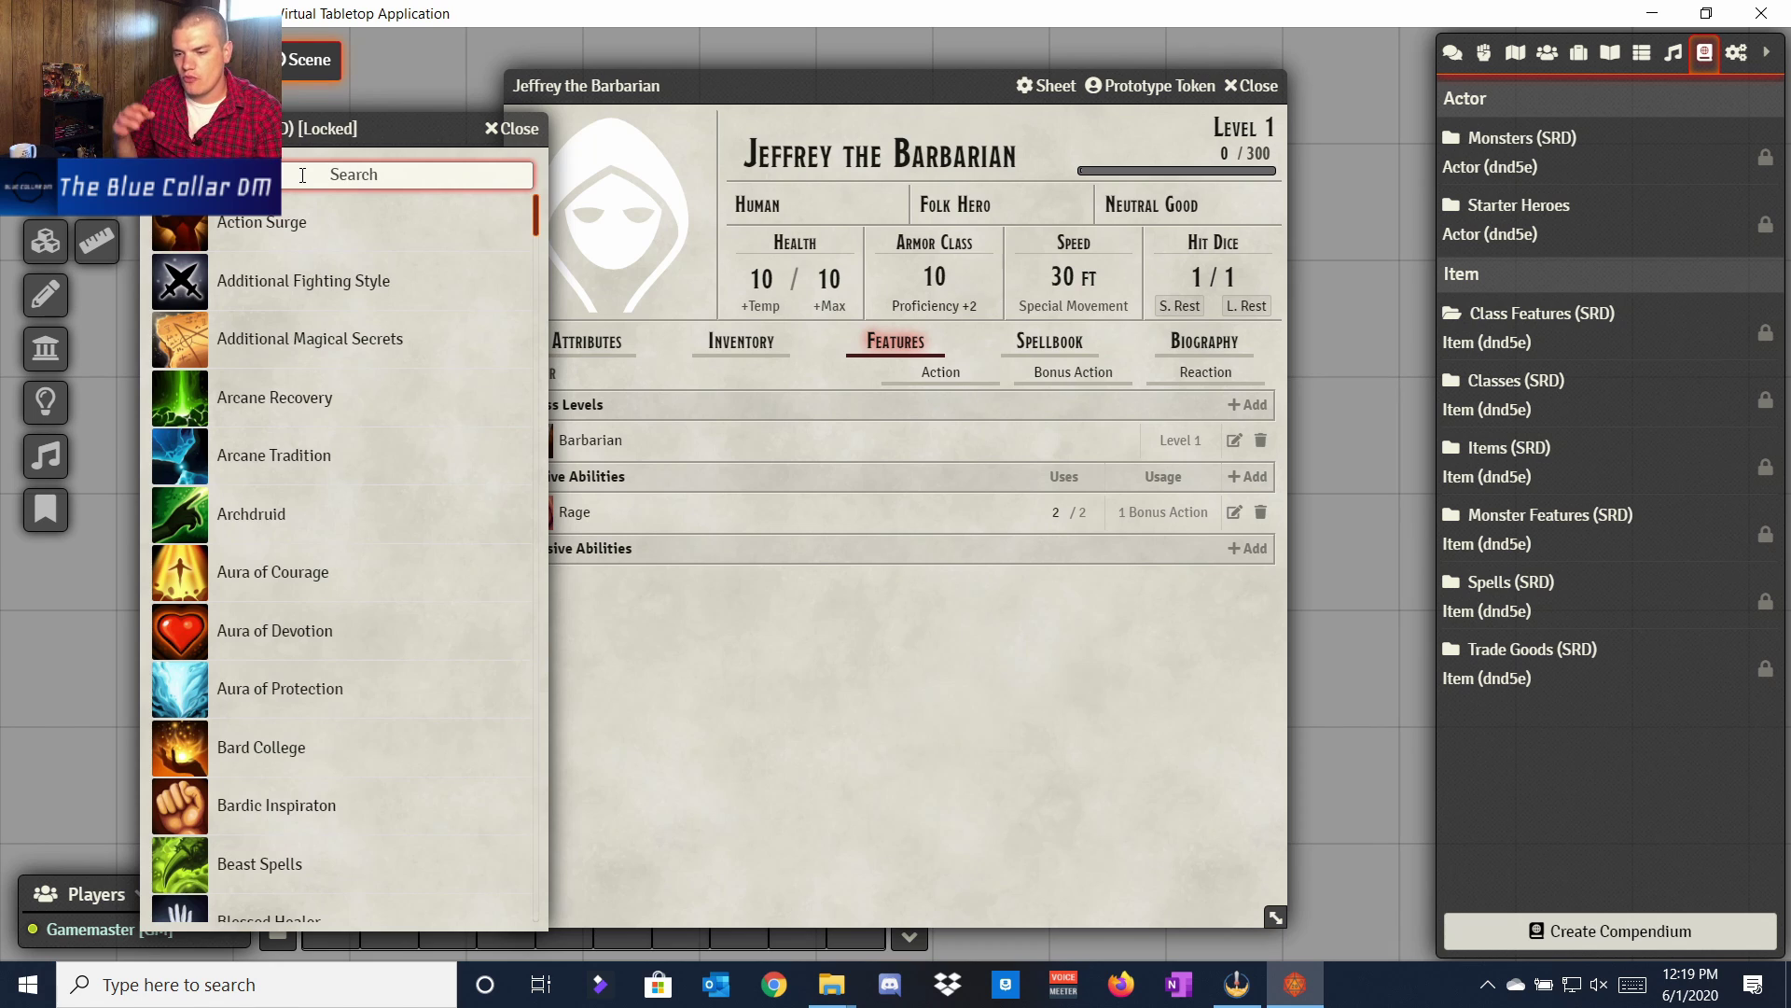
pyautogui.write('una')
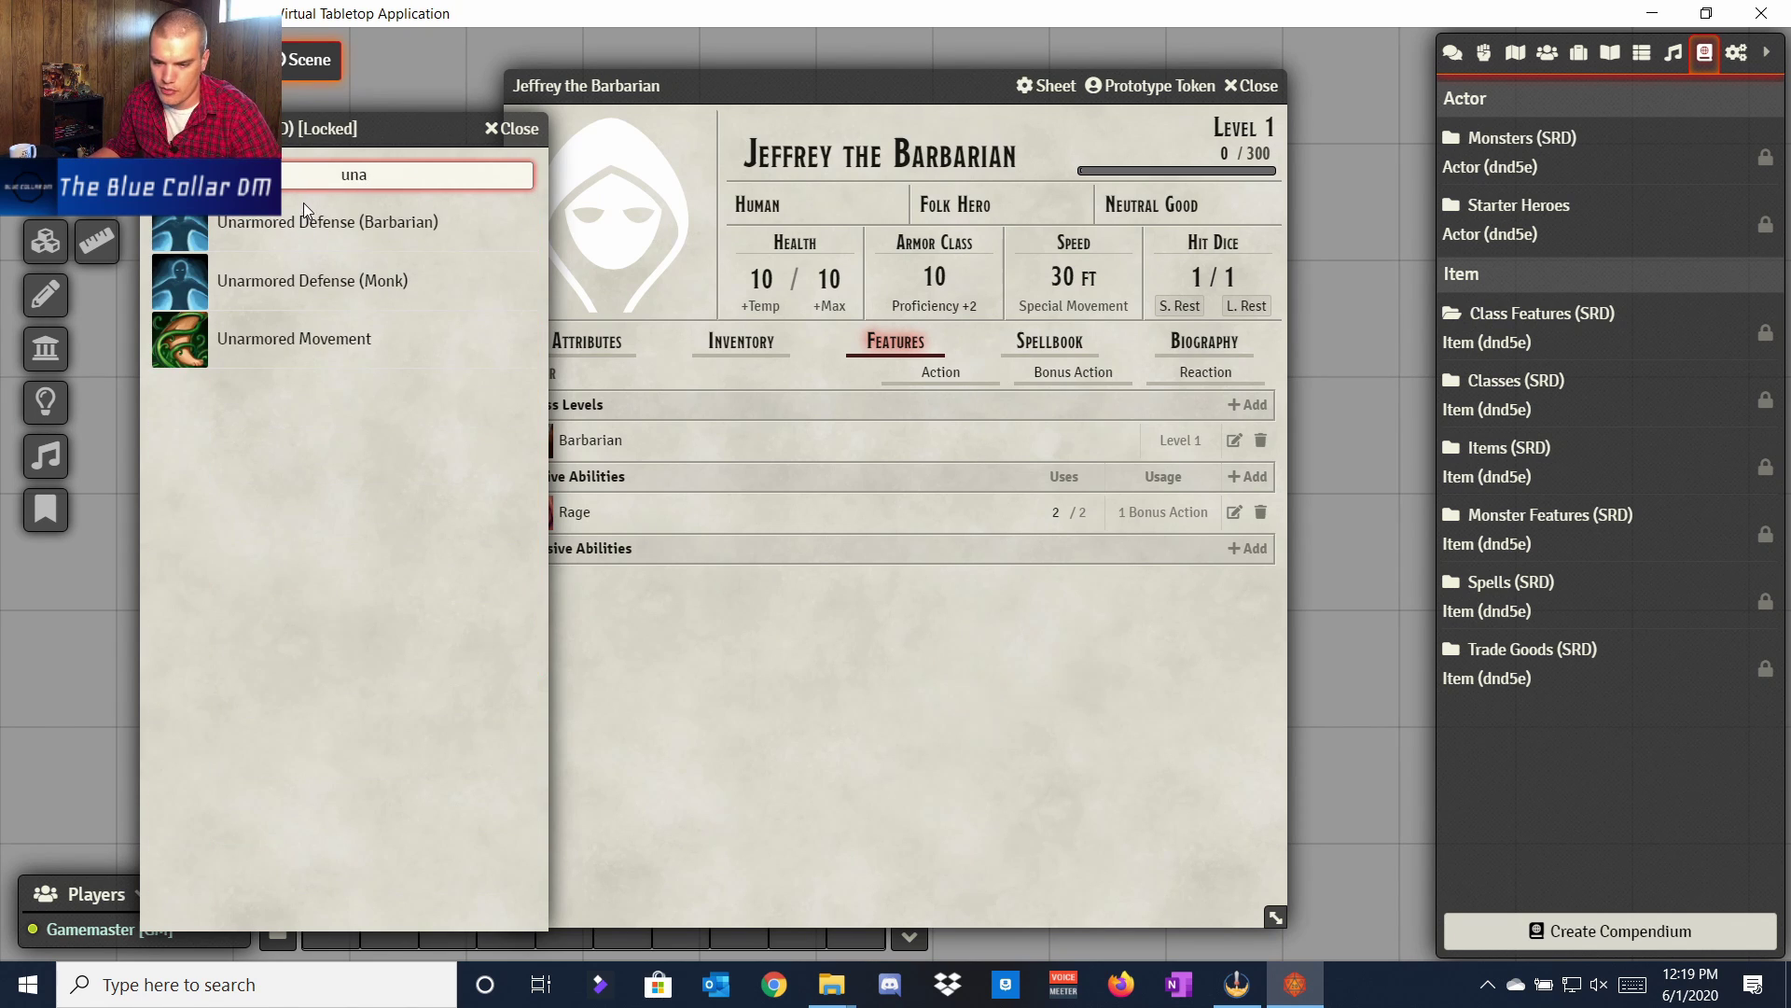
pyautogui.moveTo(294, 236); pyautogui.dragTo(824, 487)
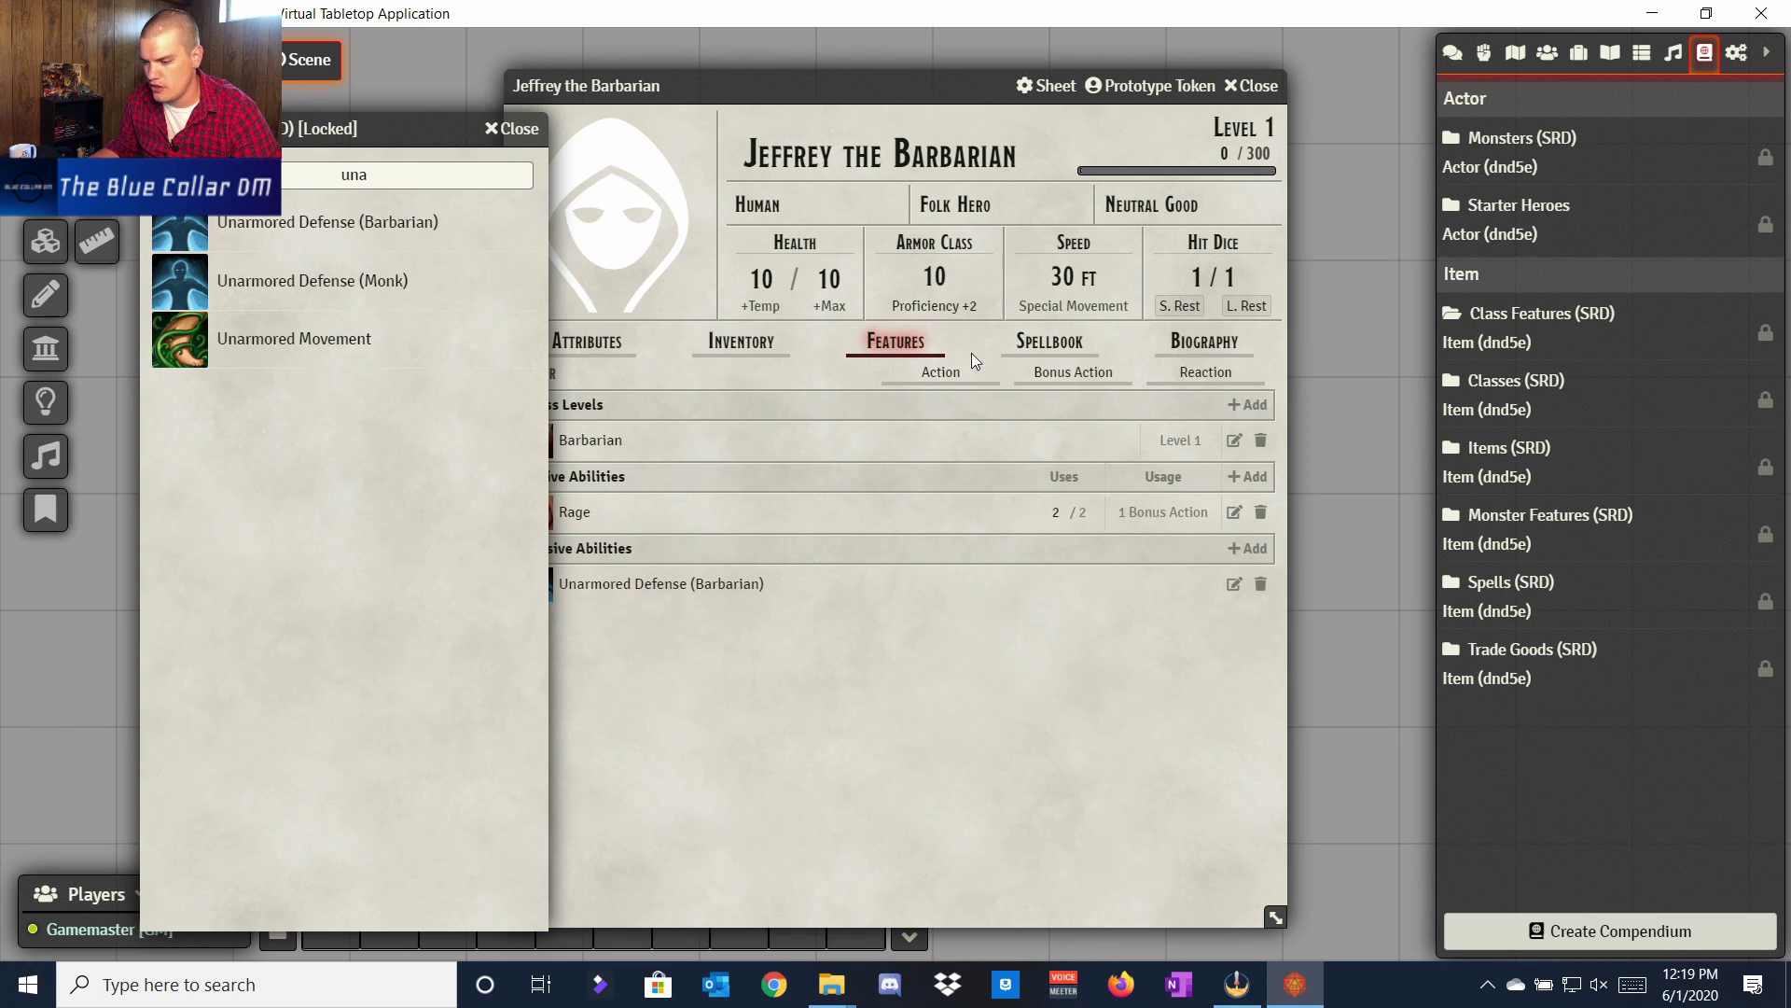
pyautogui.click(504, 127)
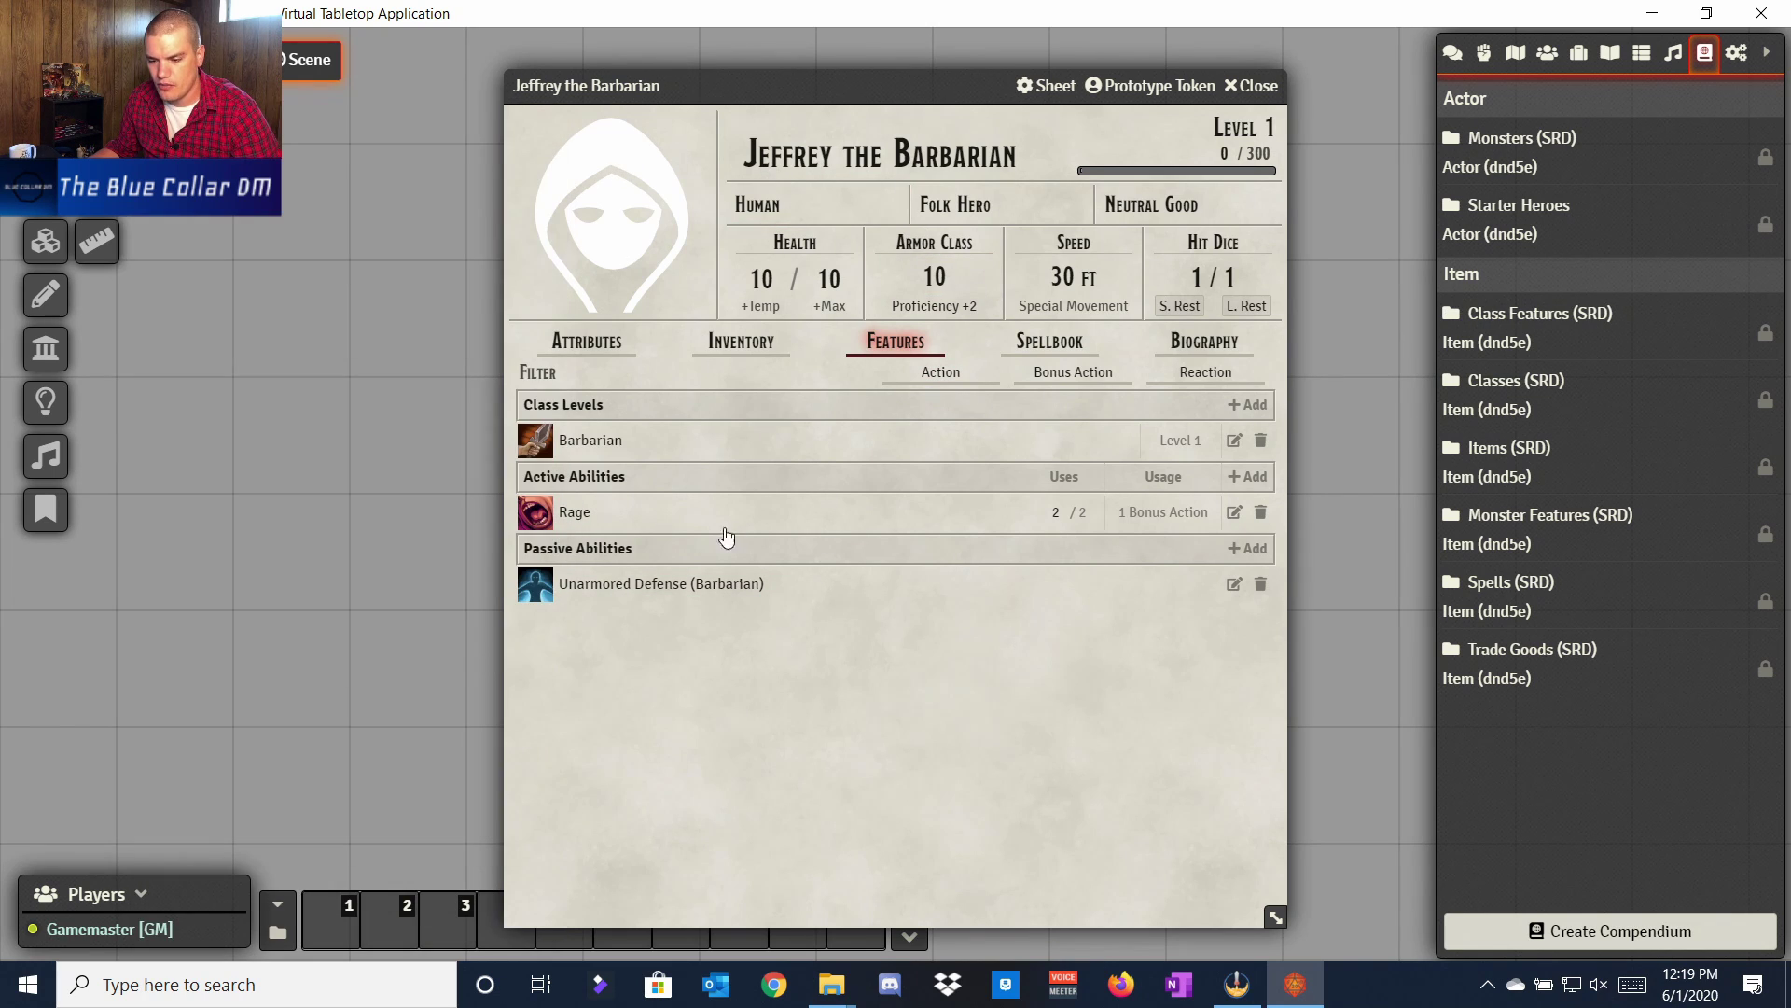
pyautogui.click(662, 585)
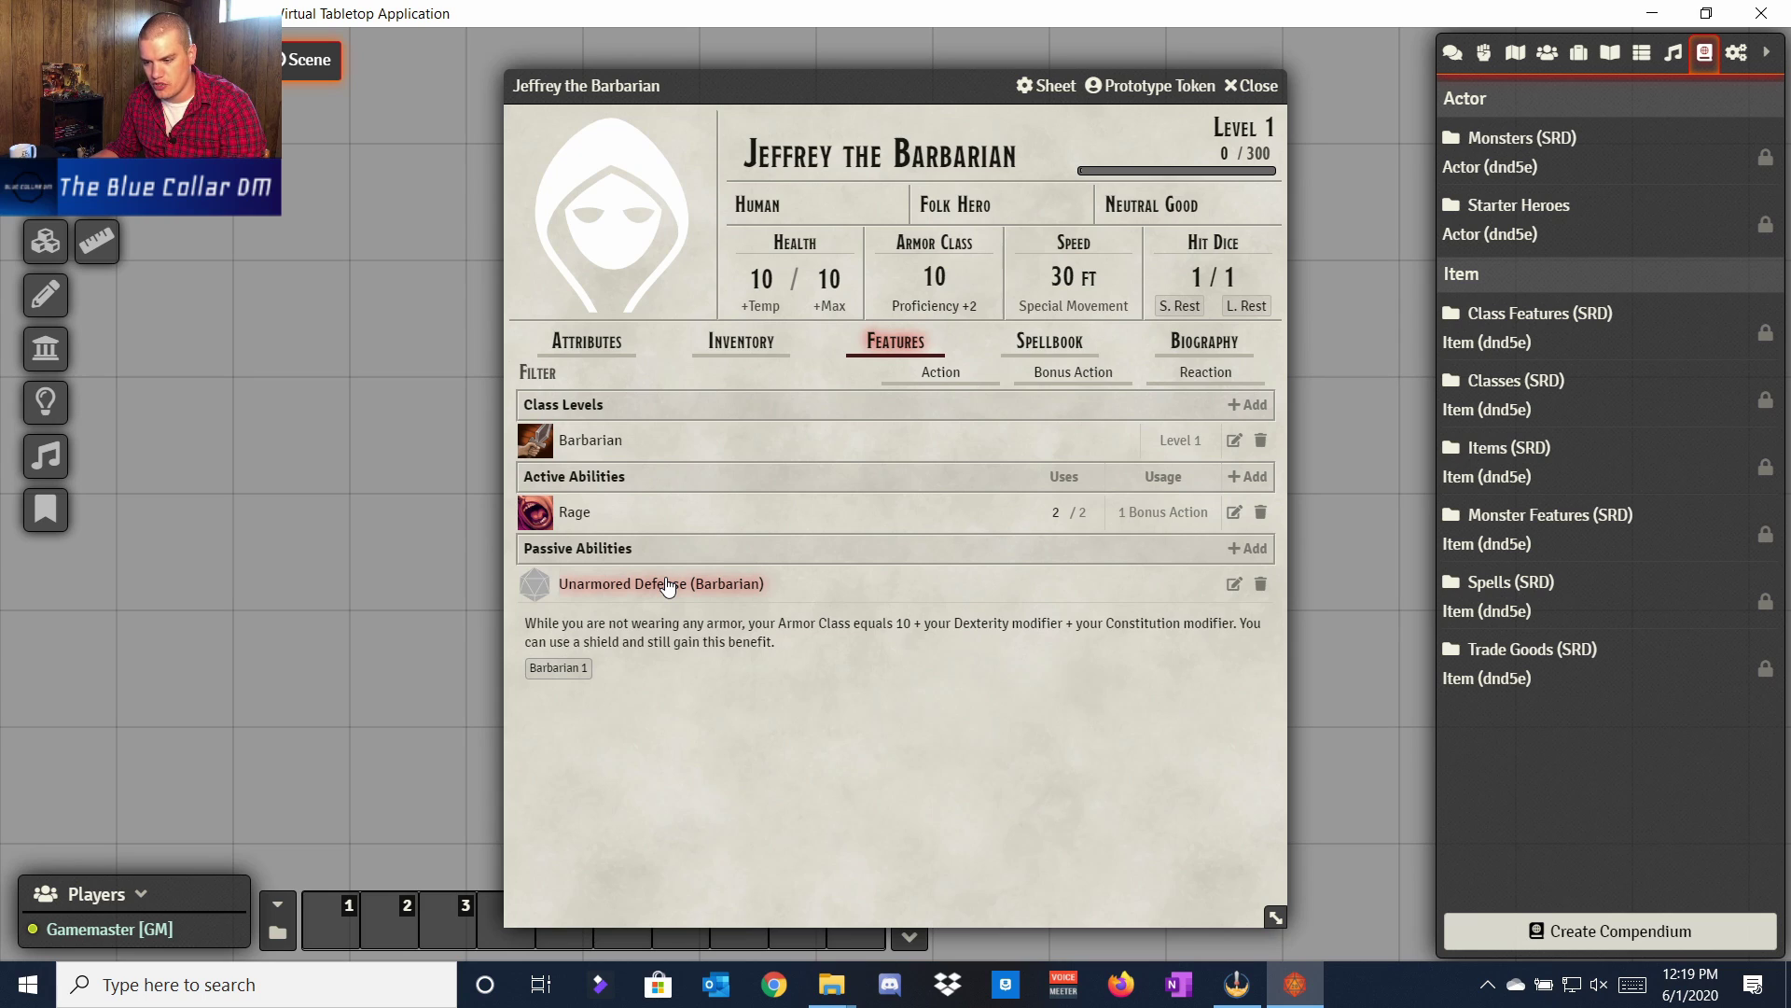
pyautogui.click(667, 585)
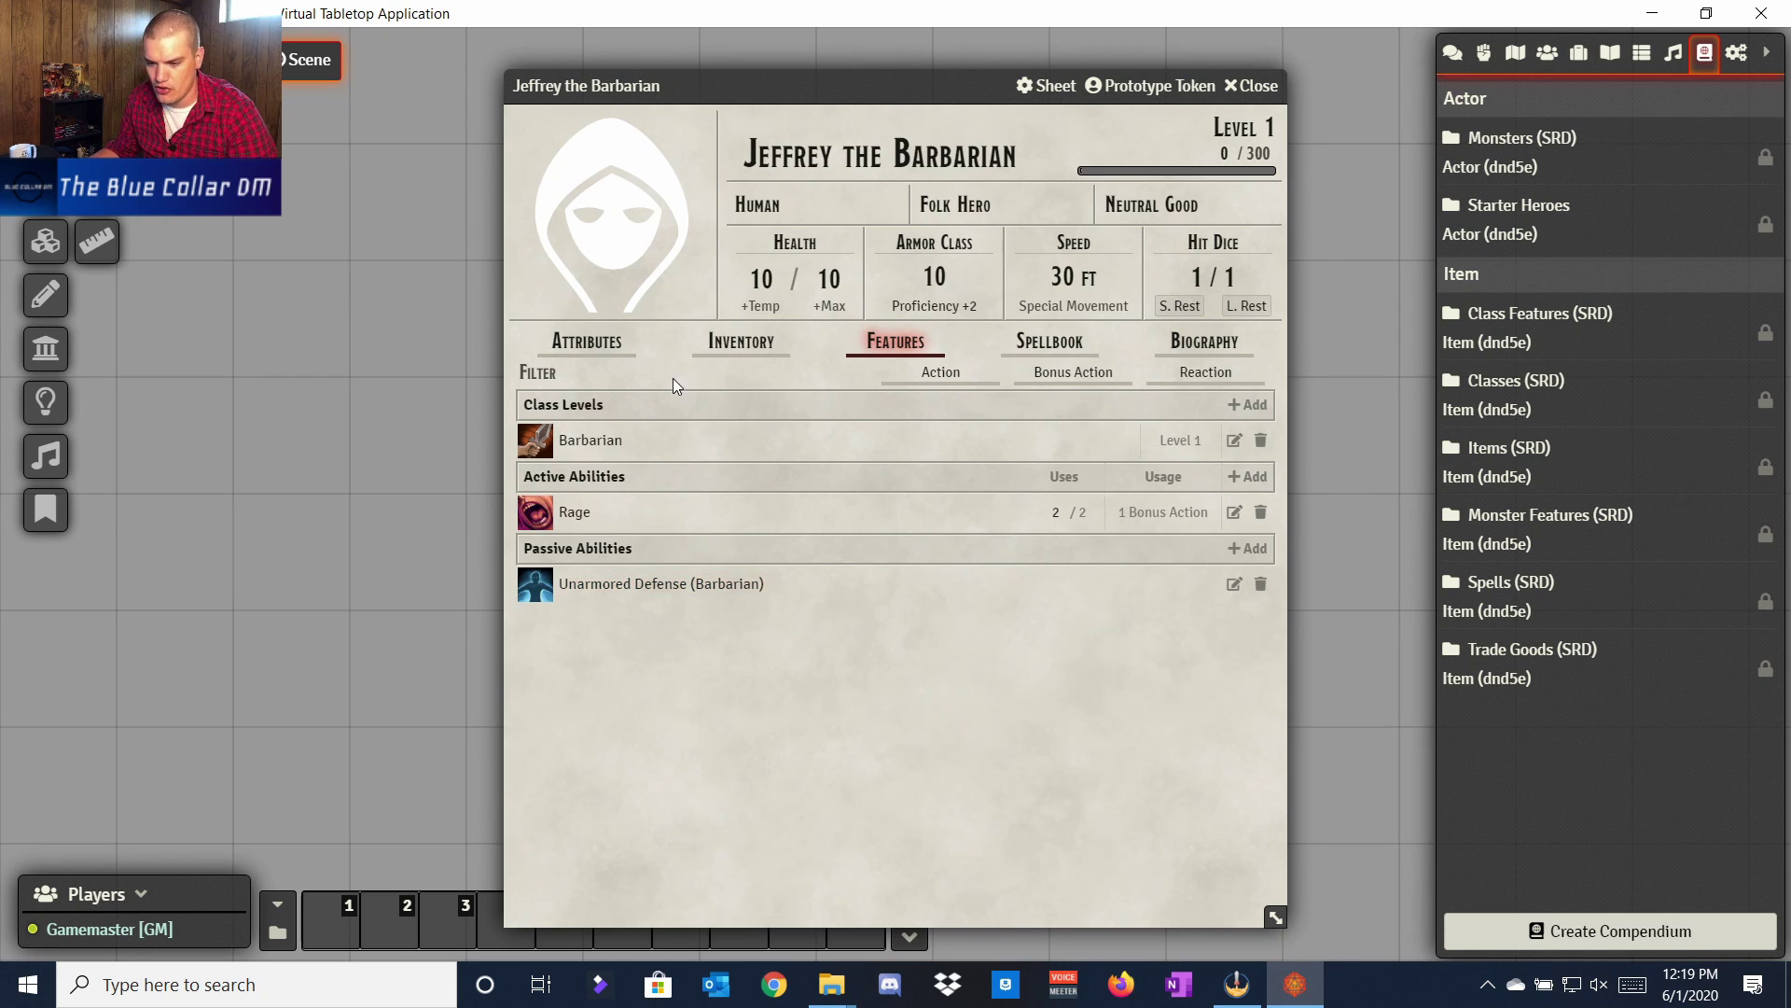
# Step: Set Strength to 16, Dexterity to 15 and Constitution to 14
pyautogui.click(602, 345)
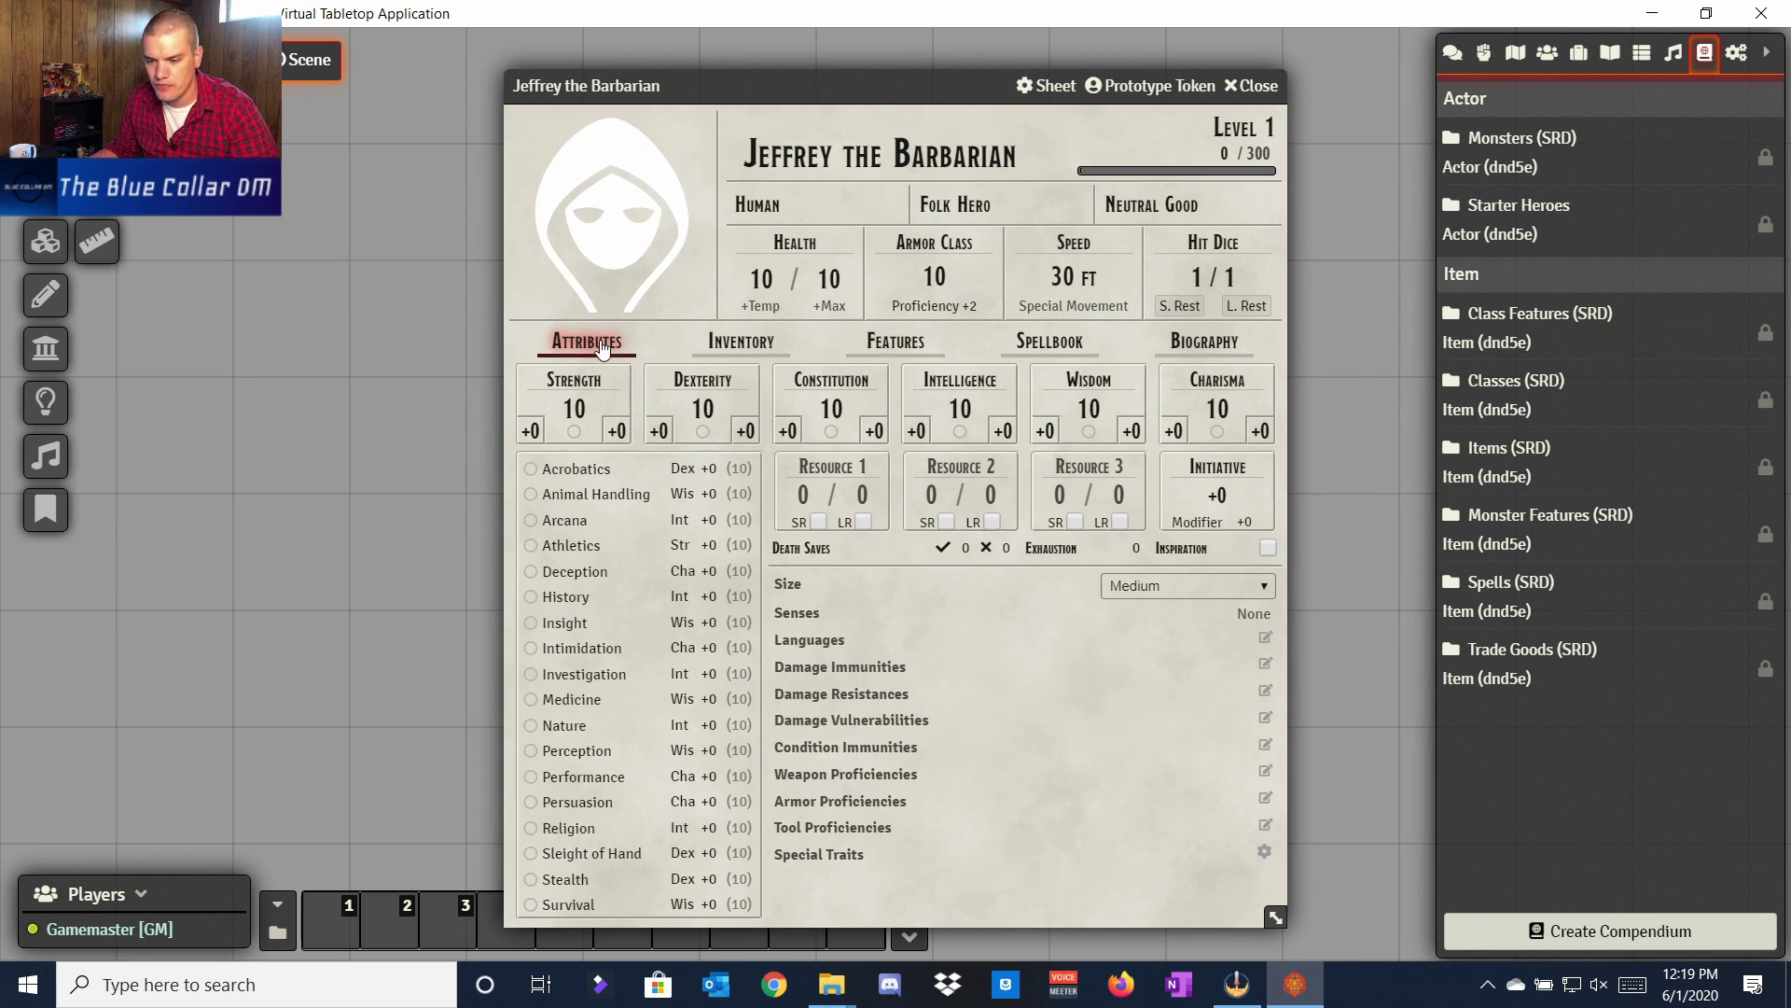
pyautogui.click(574, 408)
pyautogui.moveTo(586, 409); pyautogui.dragTo(556, 403)
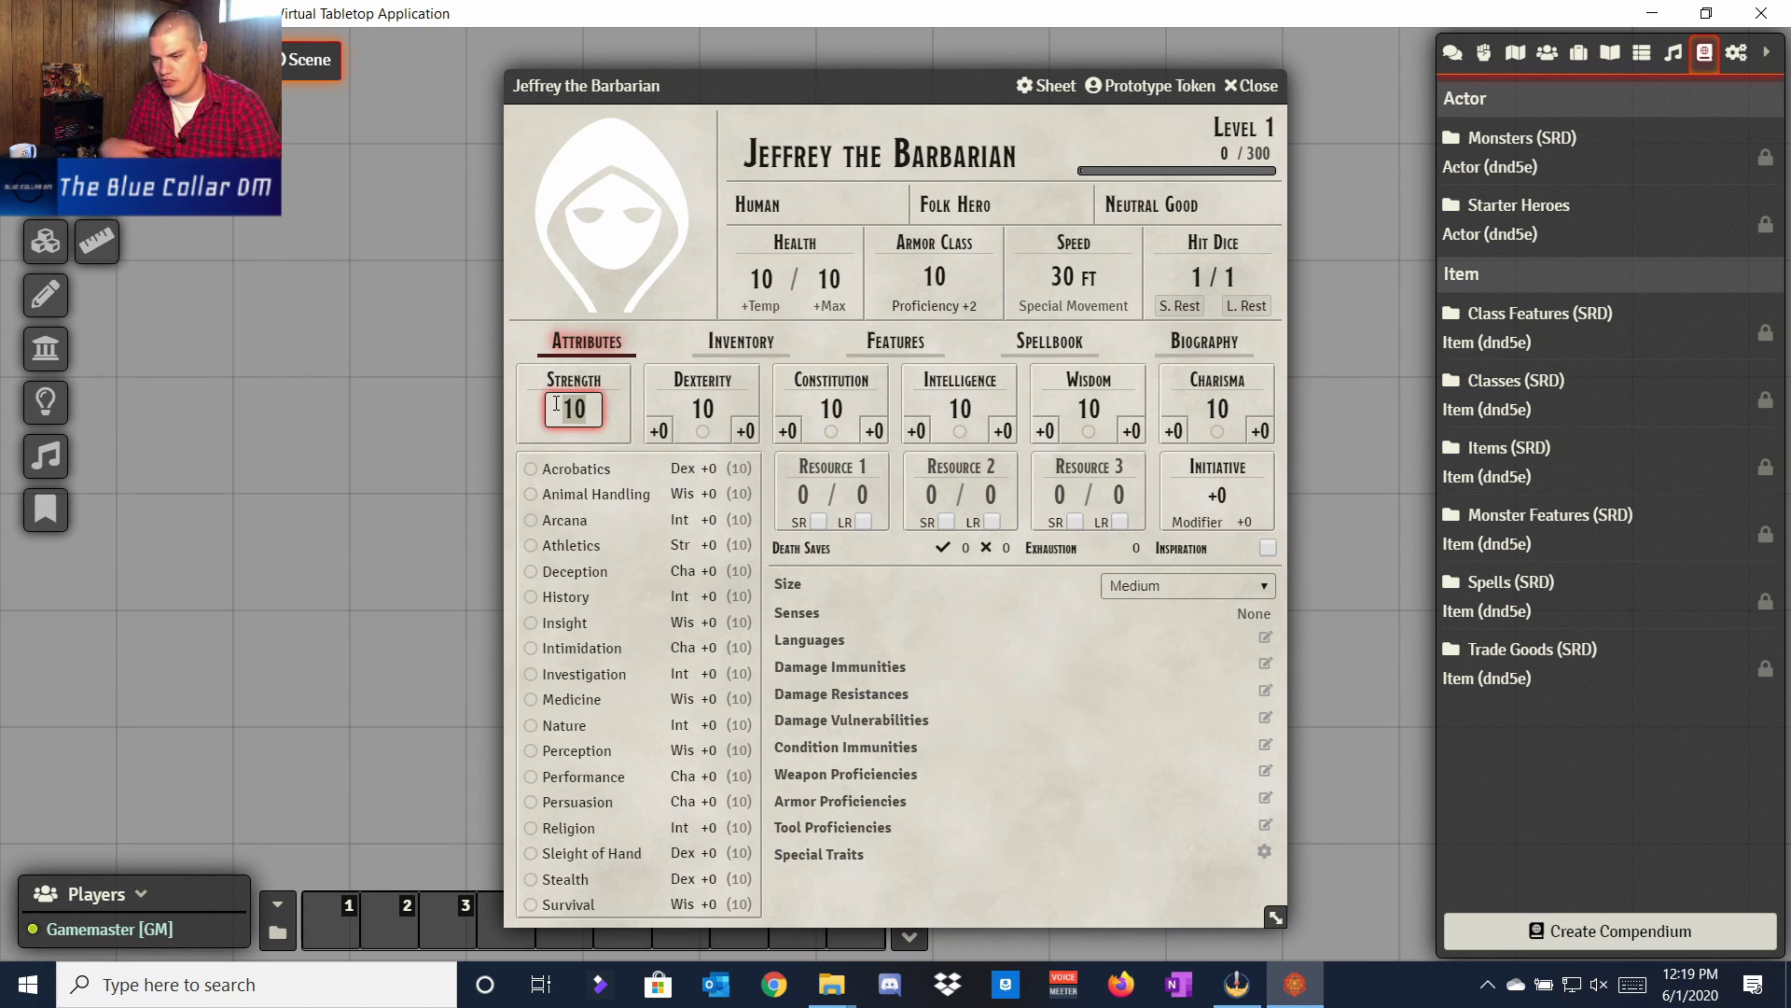
pyautogui.write('16')
pyautogui.press('Tab')
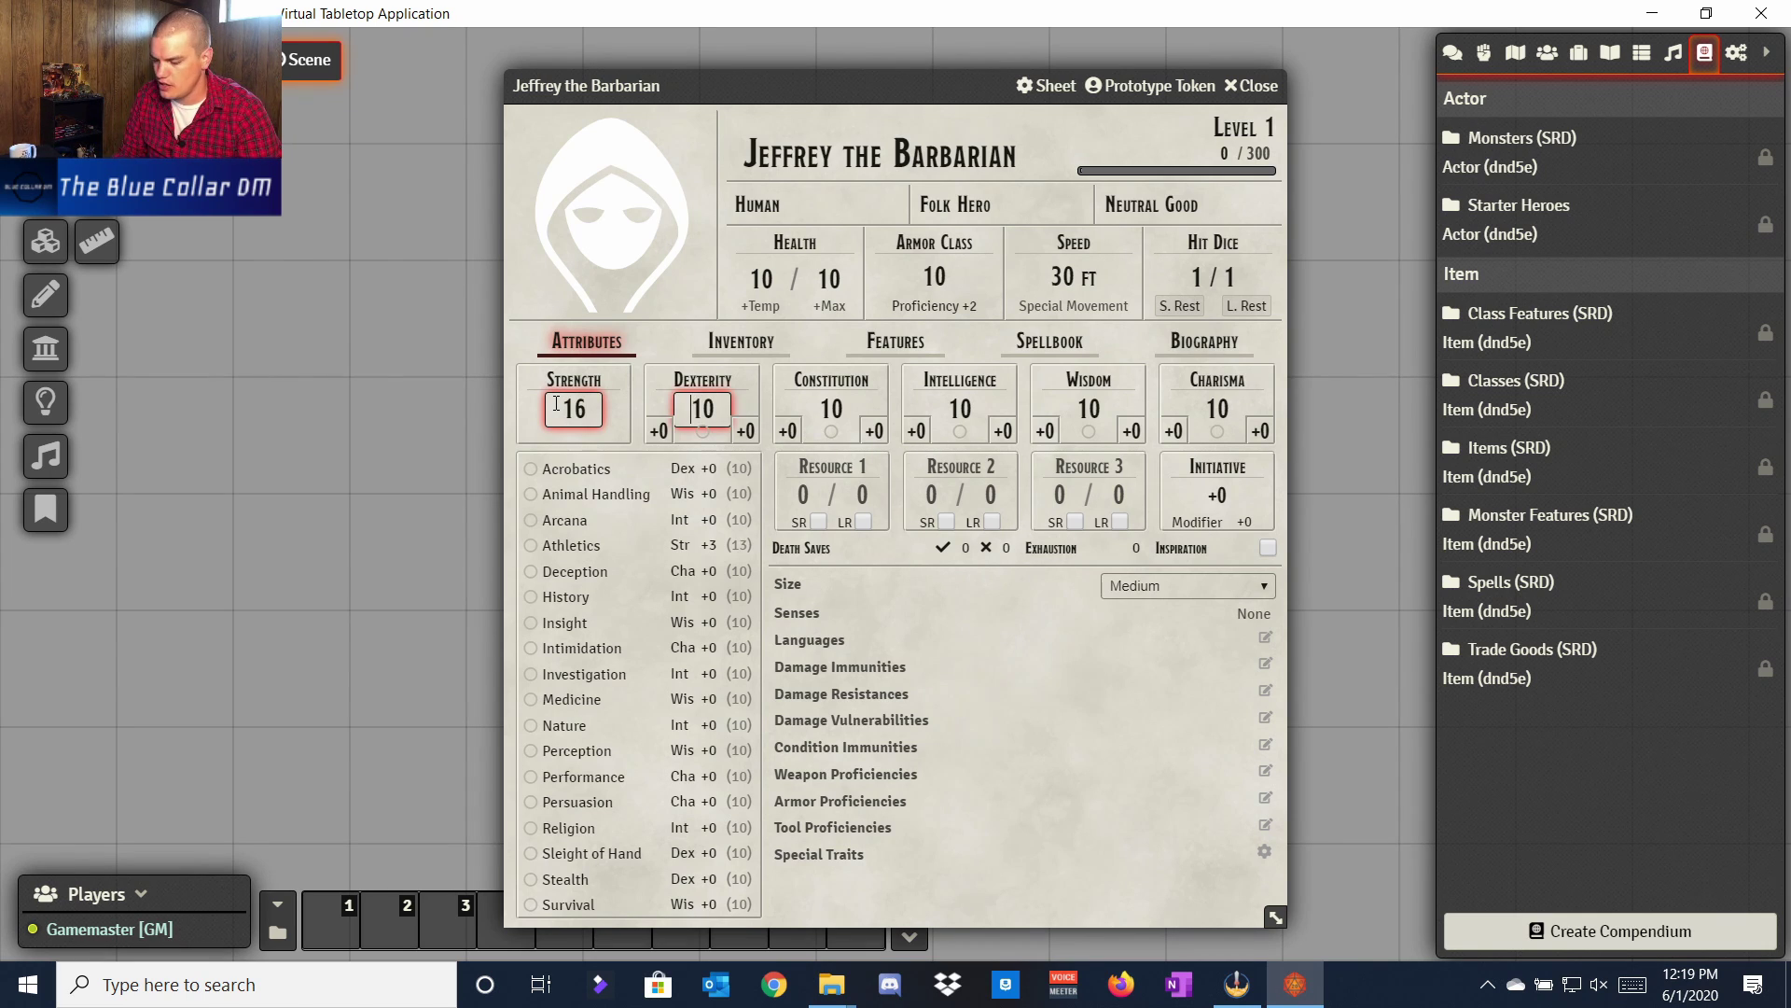
pyautogui.write('10')
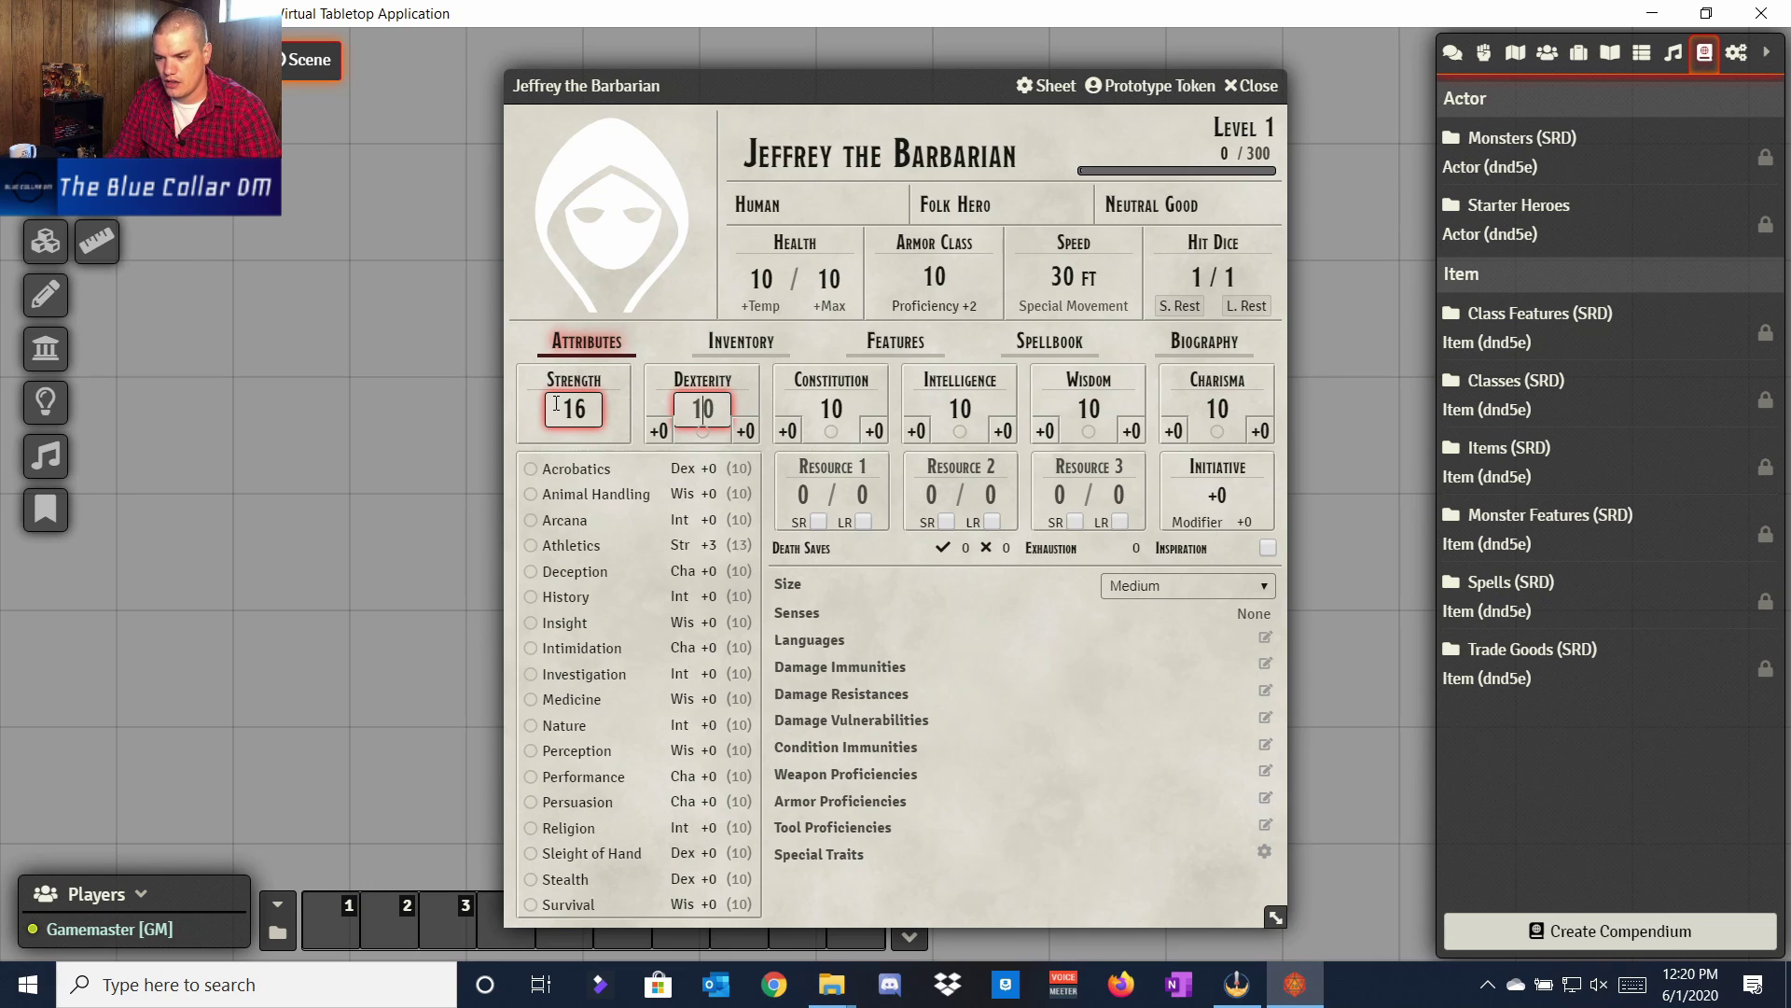
pyautogui.write('5')
pyautogui.press('Tab')
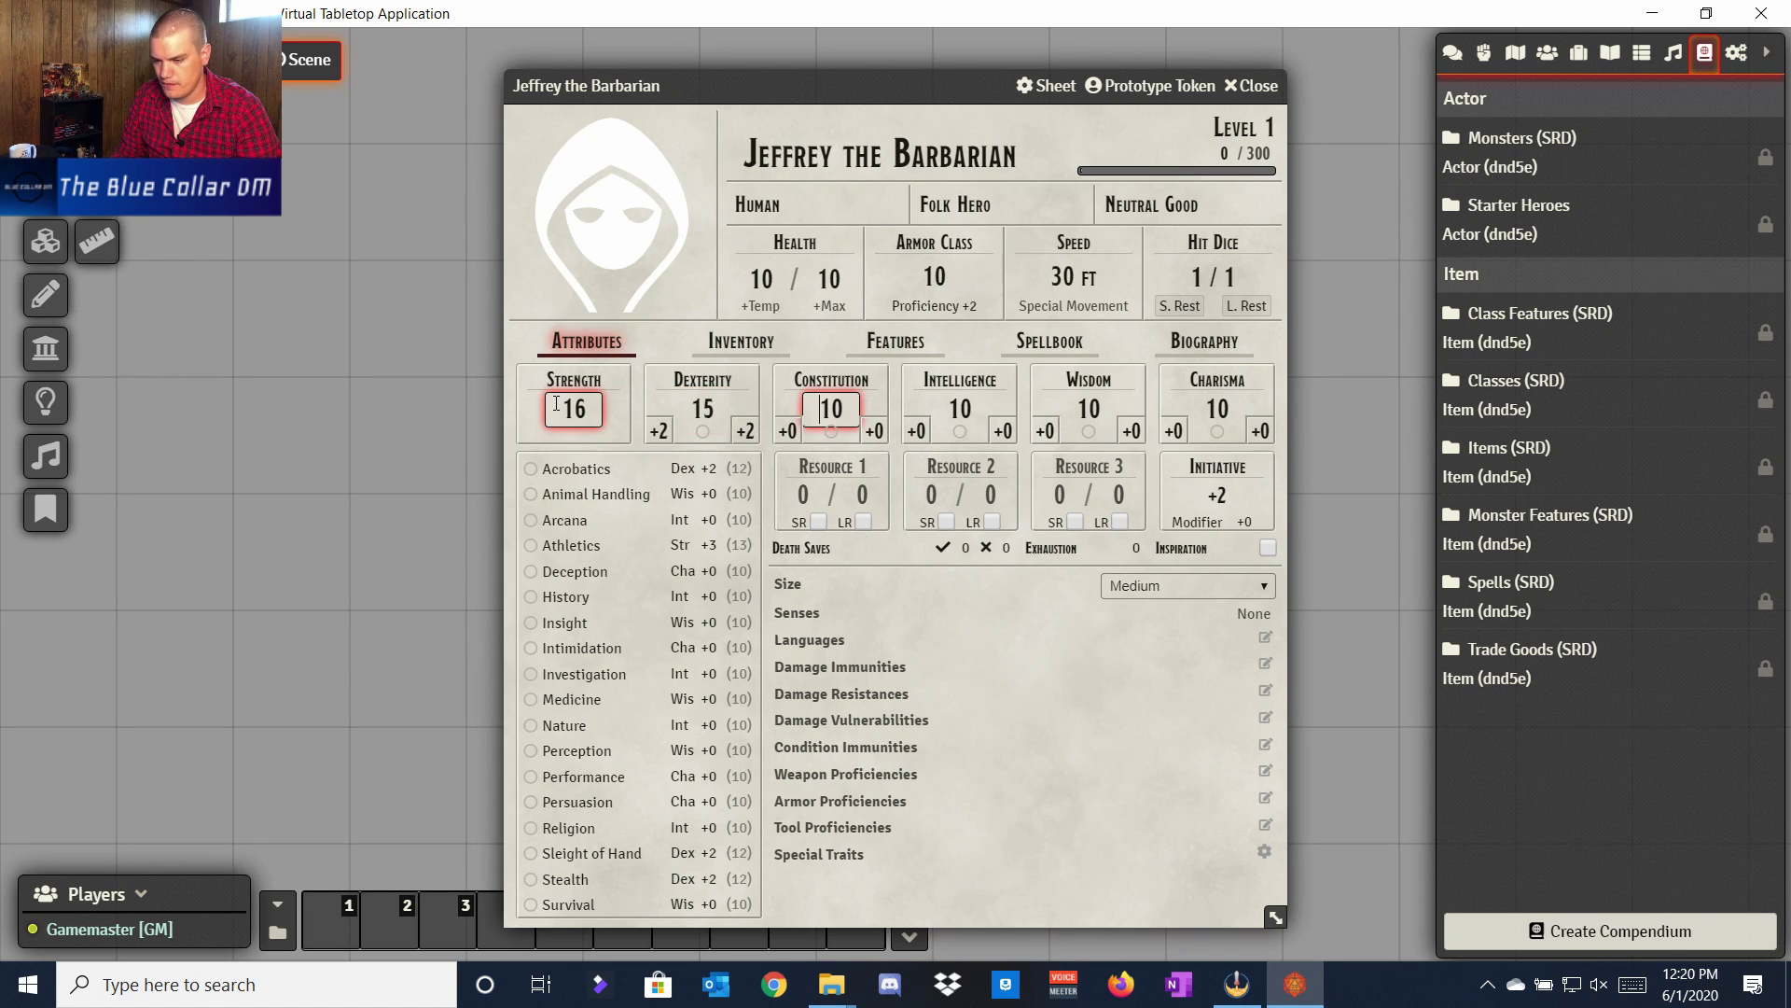
pyautogui.press('BackSpace')
pyautogui.write('4')
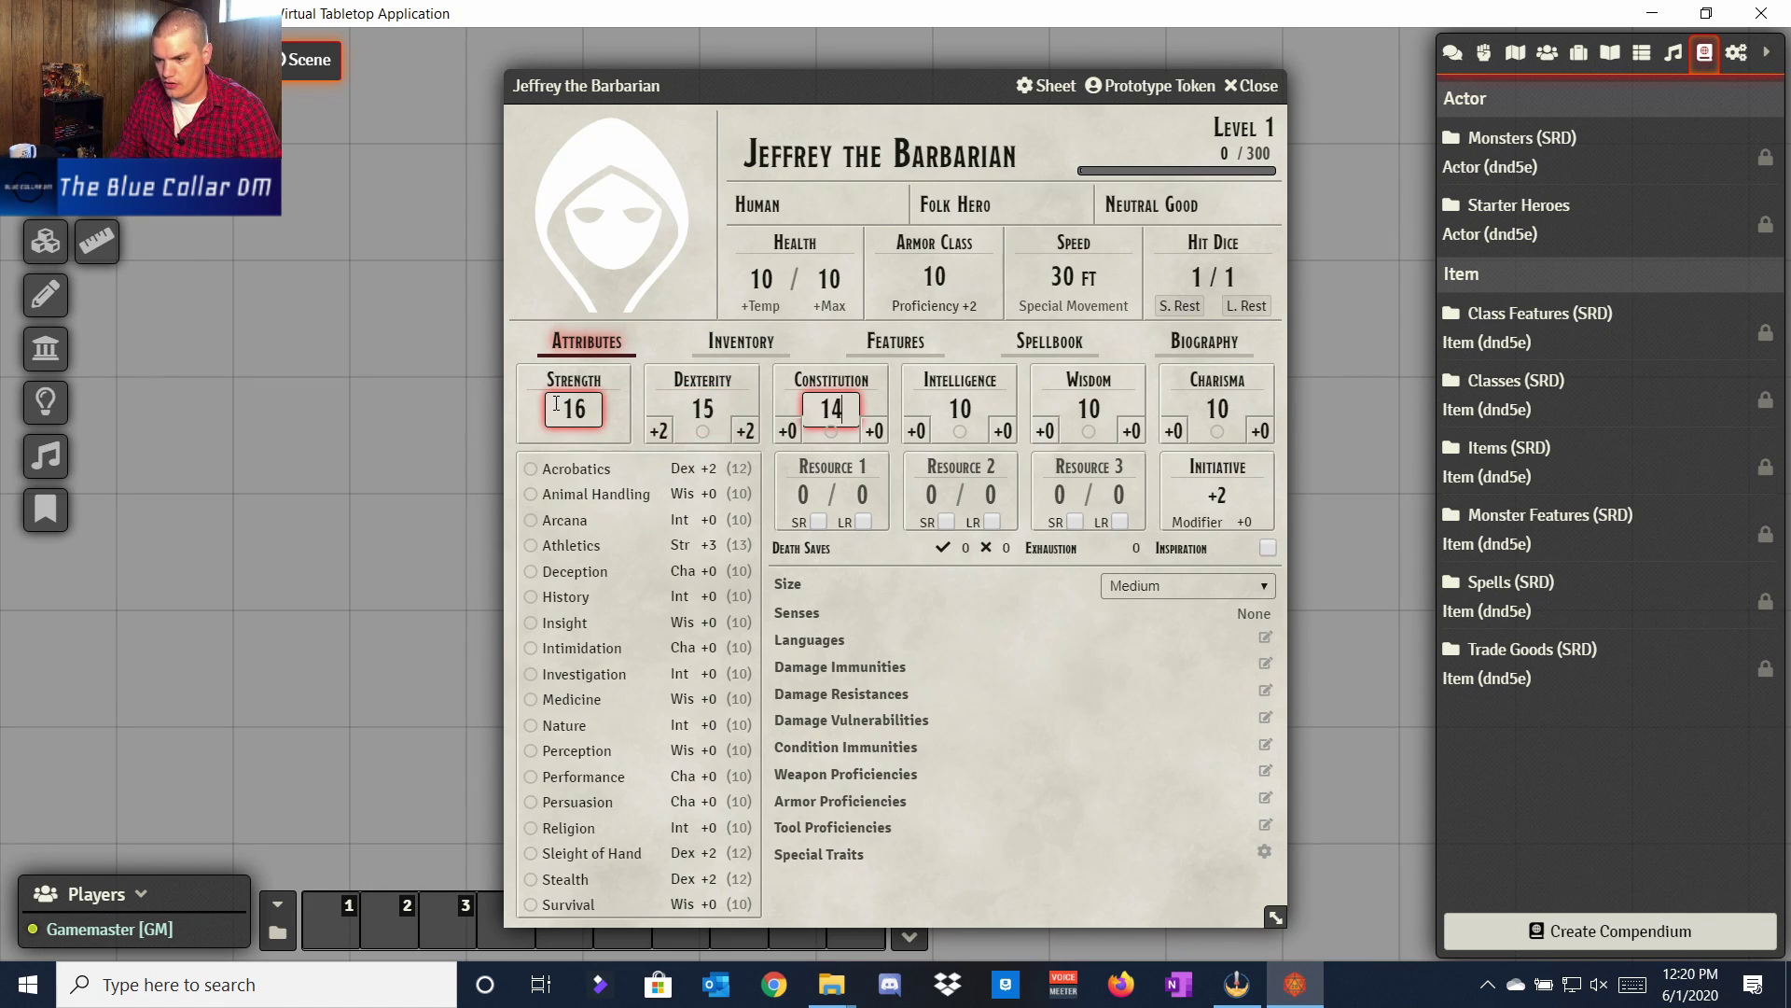
pyautogui.press('Tab')
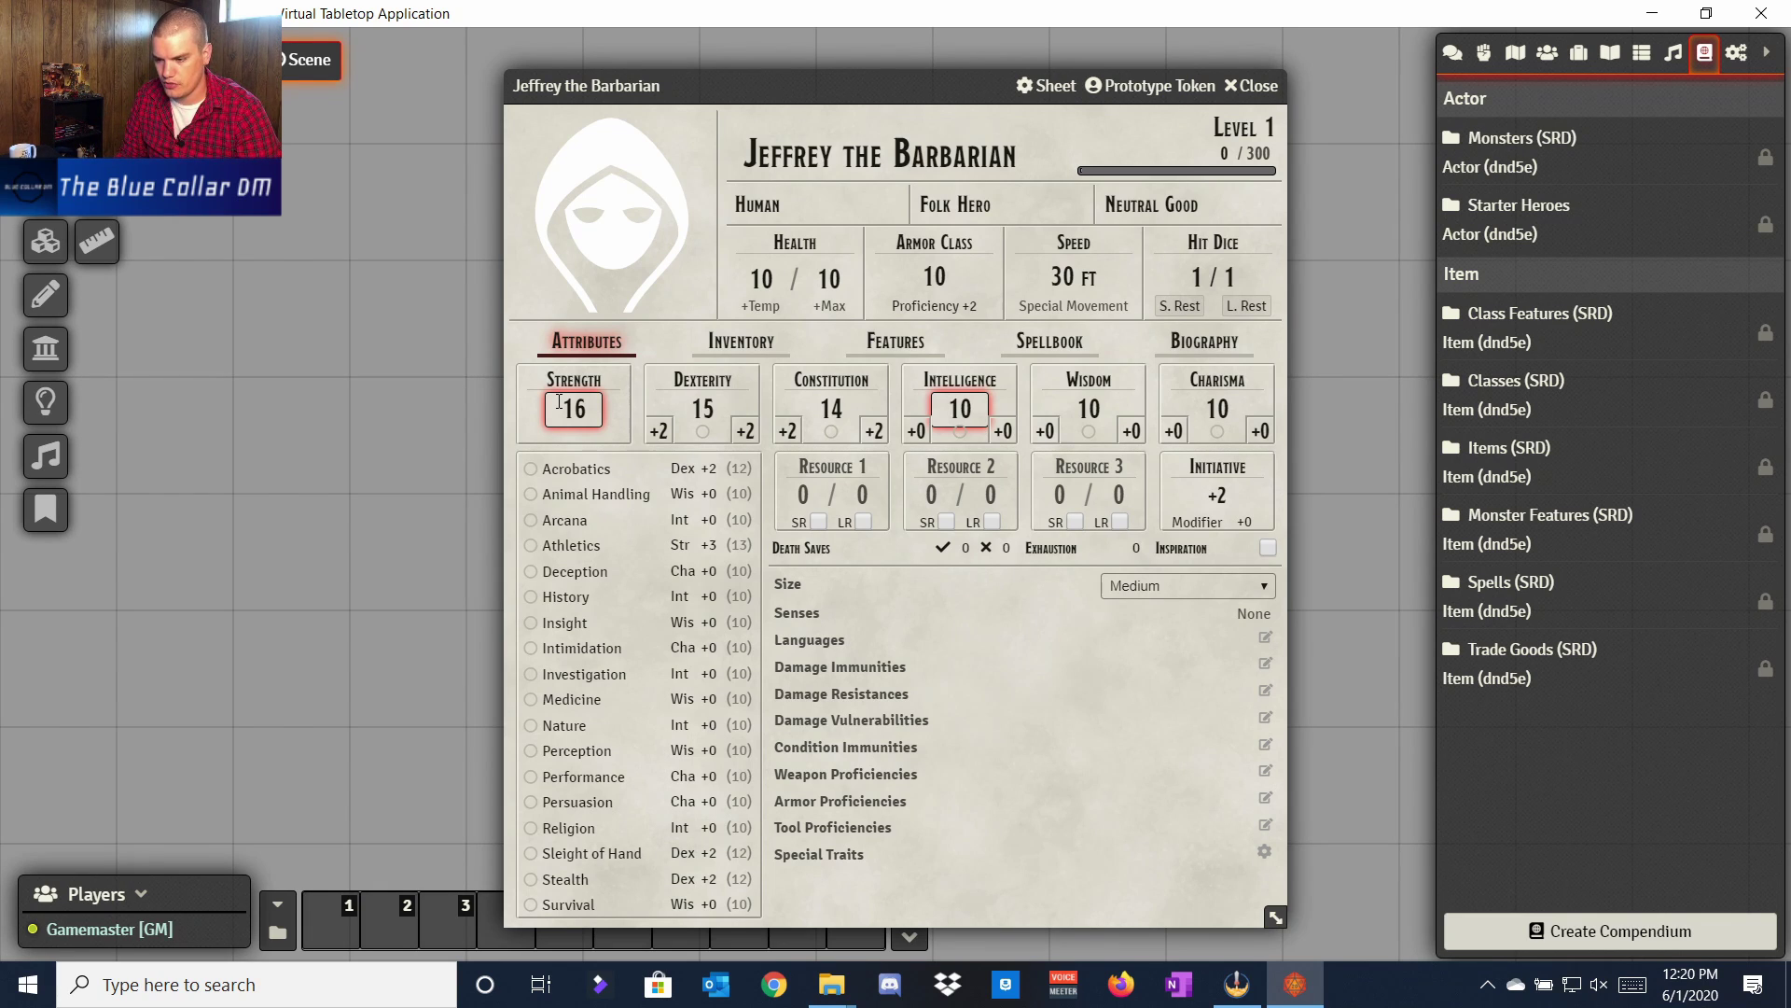
# Step: Set Intelligence to 13, Wisdom to 11 and Charisma to 9
pyautogui.press('BackSpace')
pyautogui.write('3')
pyautogui.press('Tab')
pyautogui.write('11')
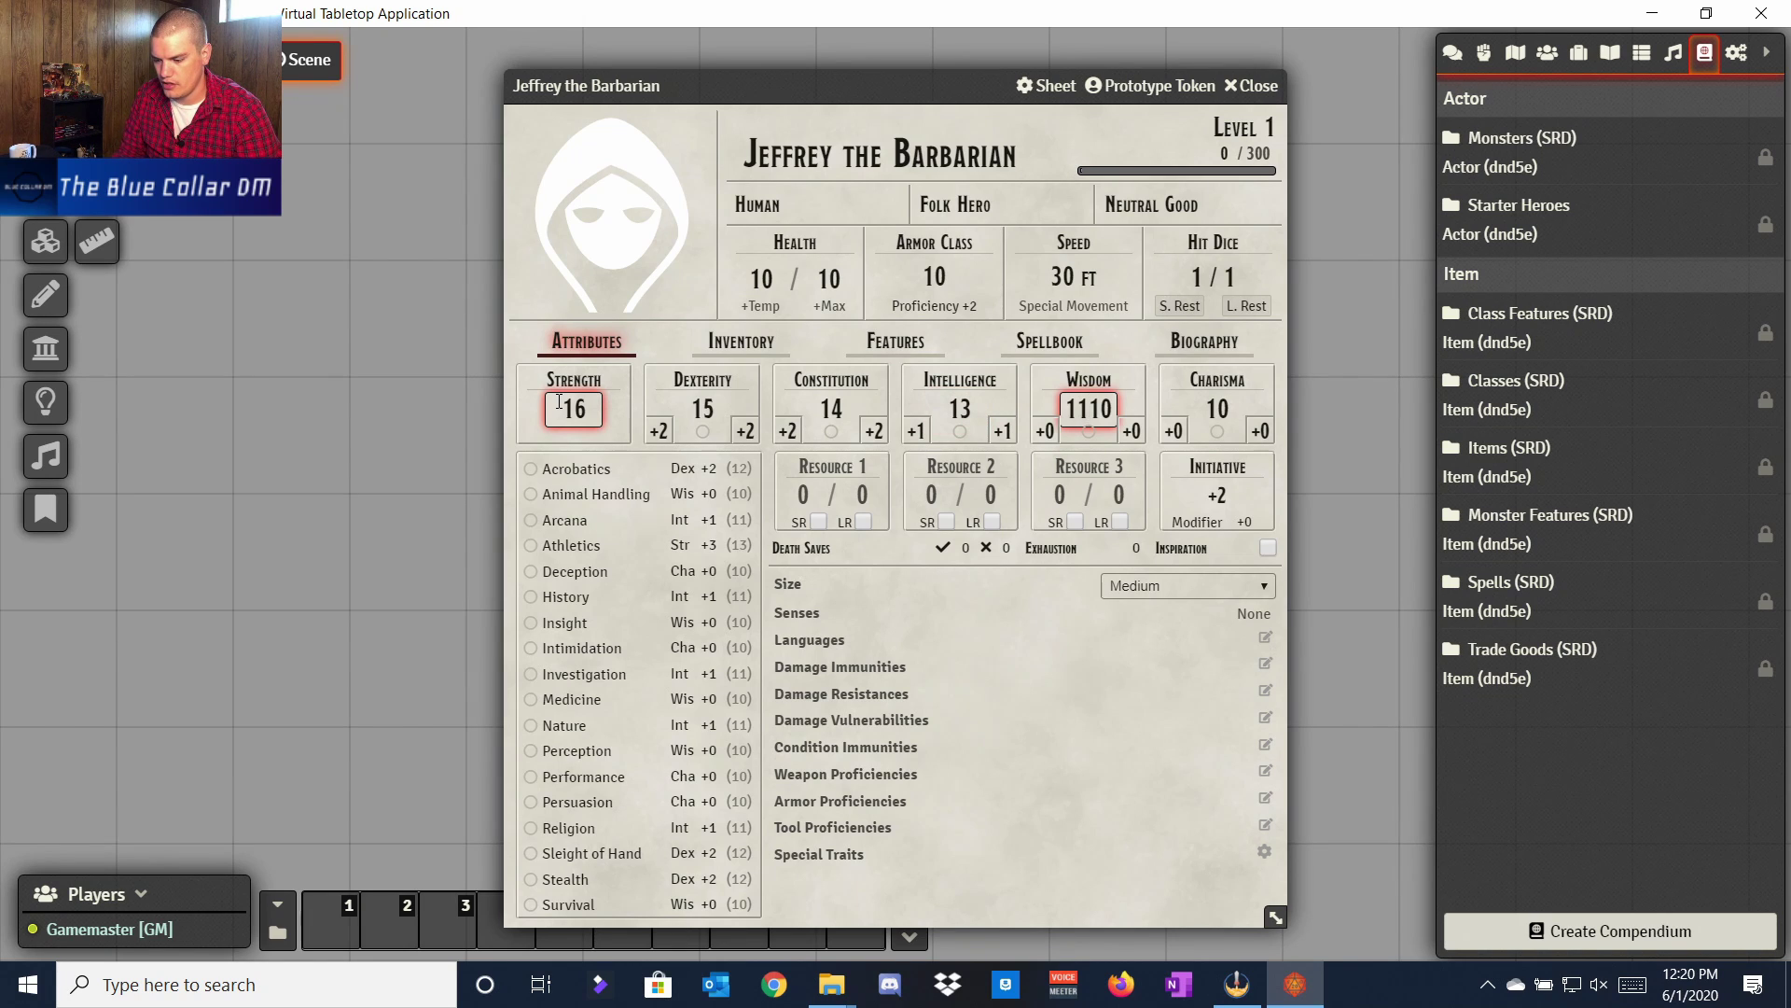
pyautogui.press('Delete')
pyautogui.press('Delete')
pyautogui.press('Tab')
pyautogui.write('9')
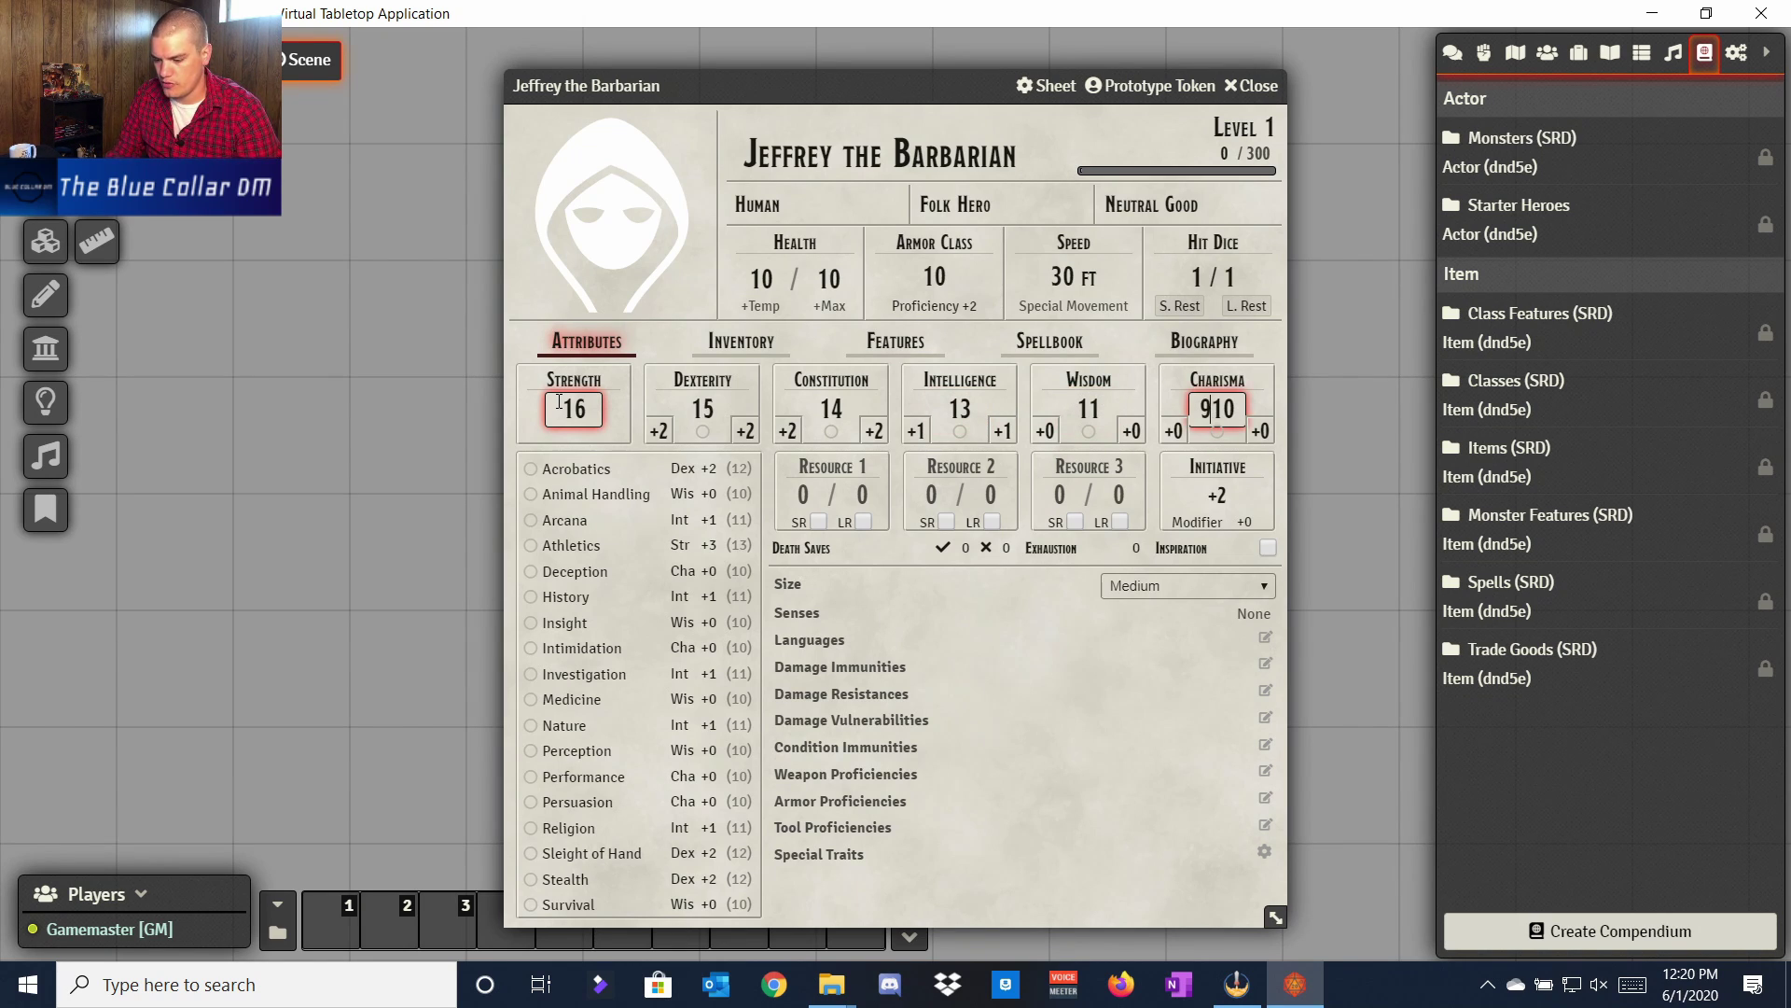
pyautogui.press('Delete')
pyautogui.press('Delete')
pyautogui.press('Tab')
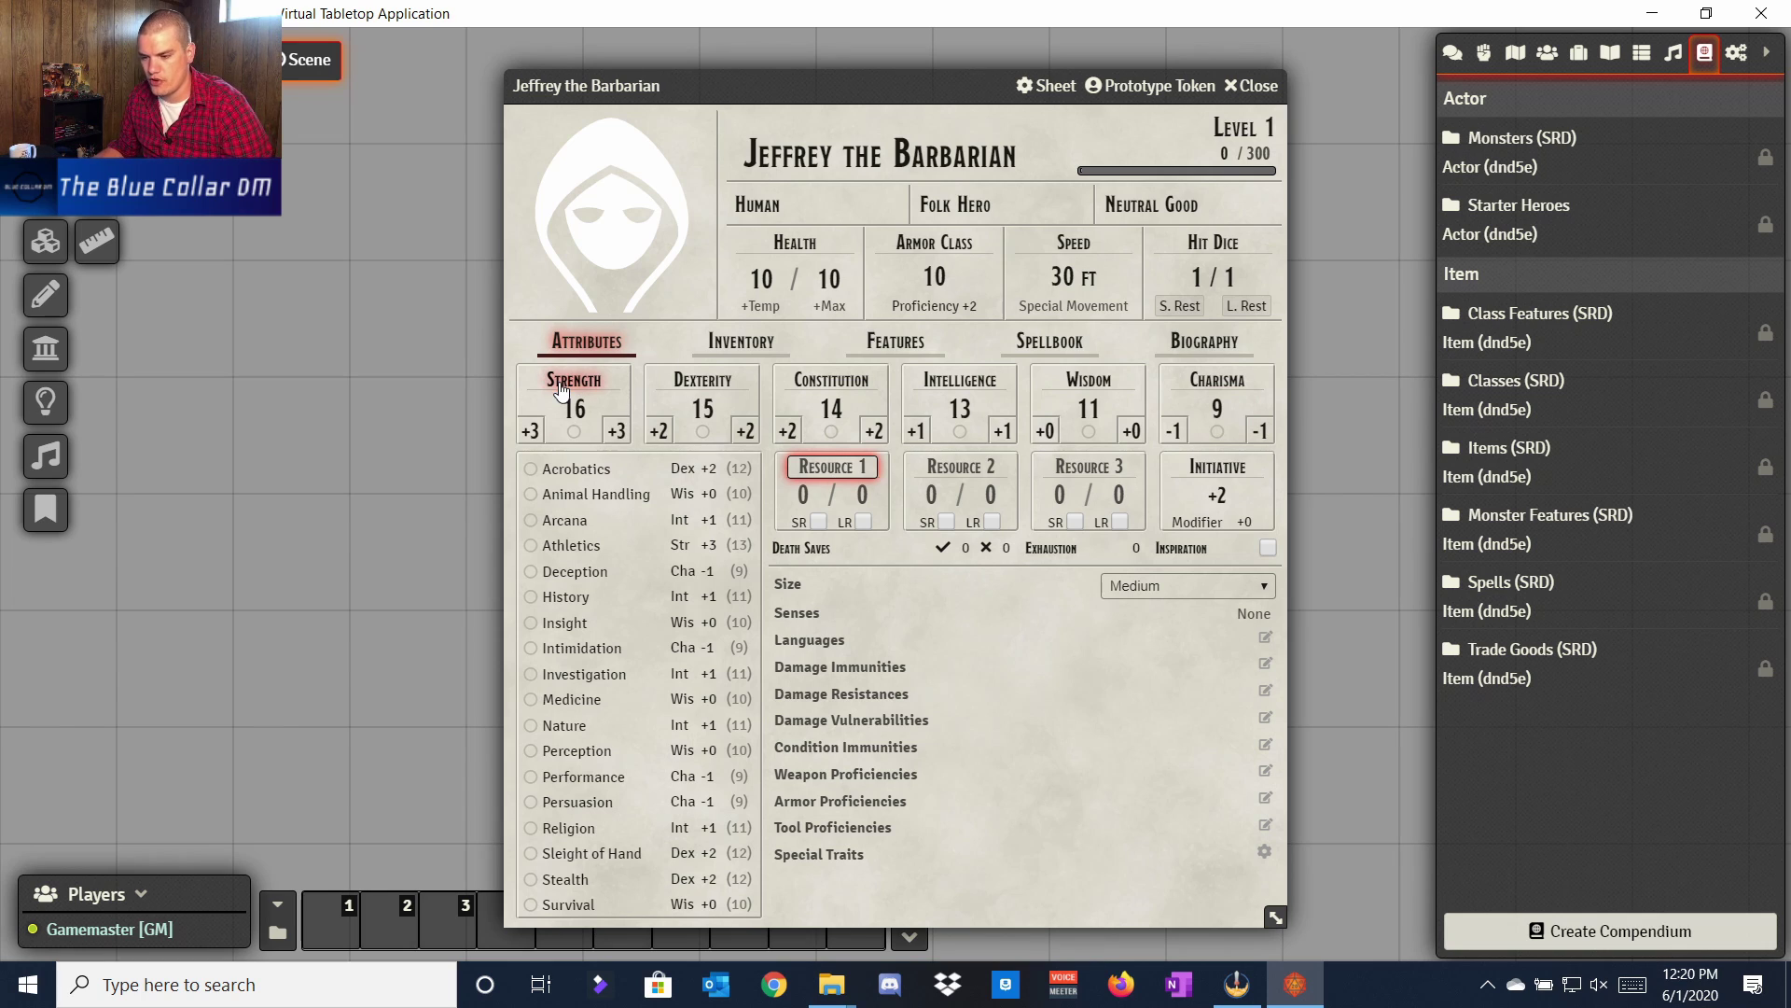
pyautogui.click(938, 277)
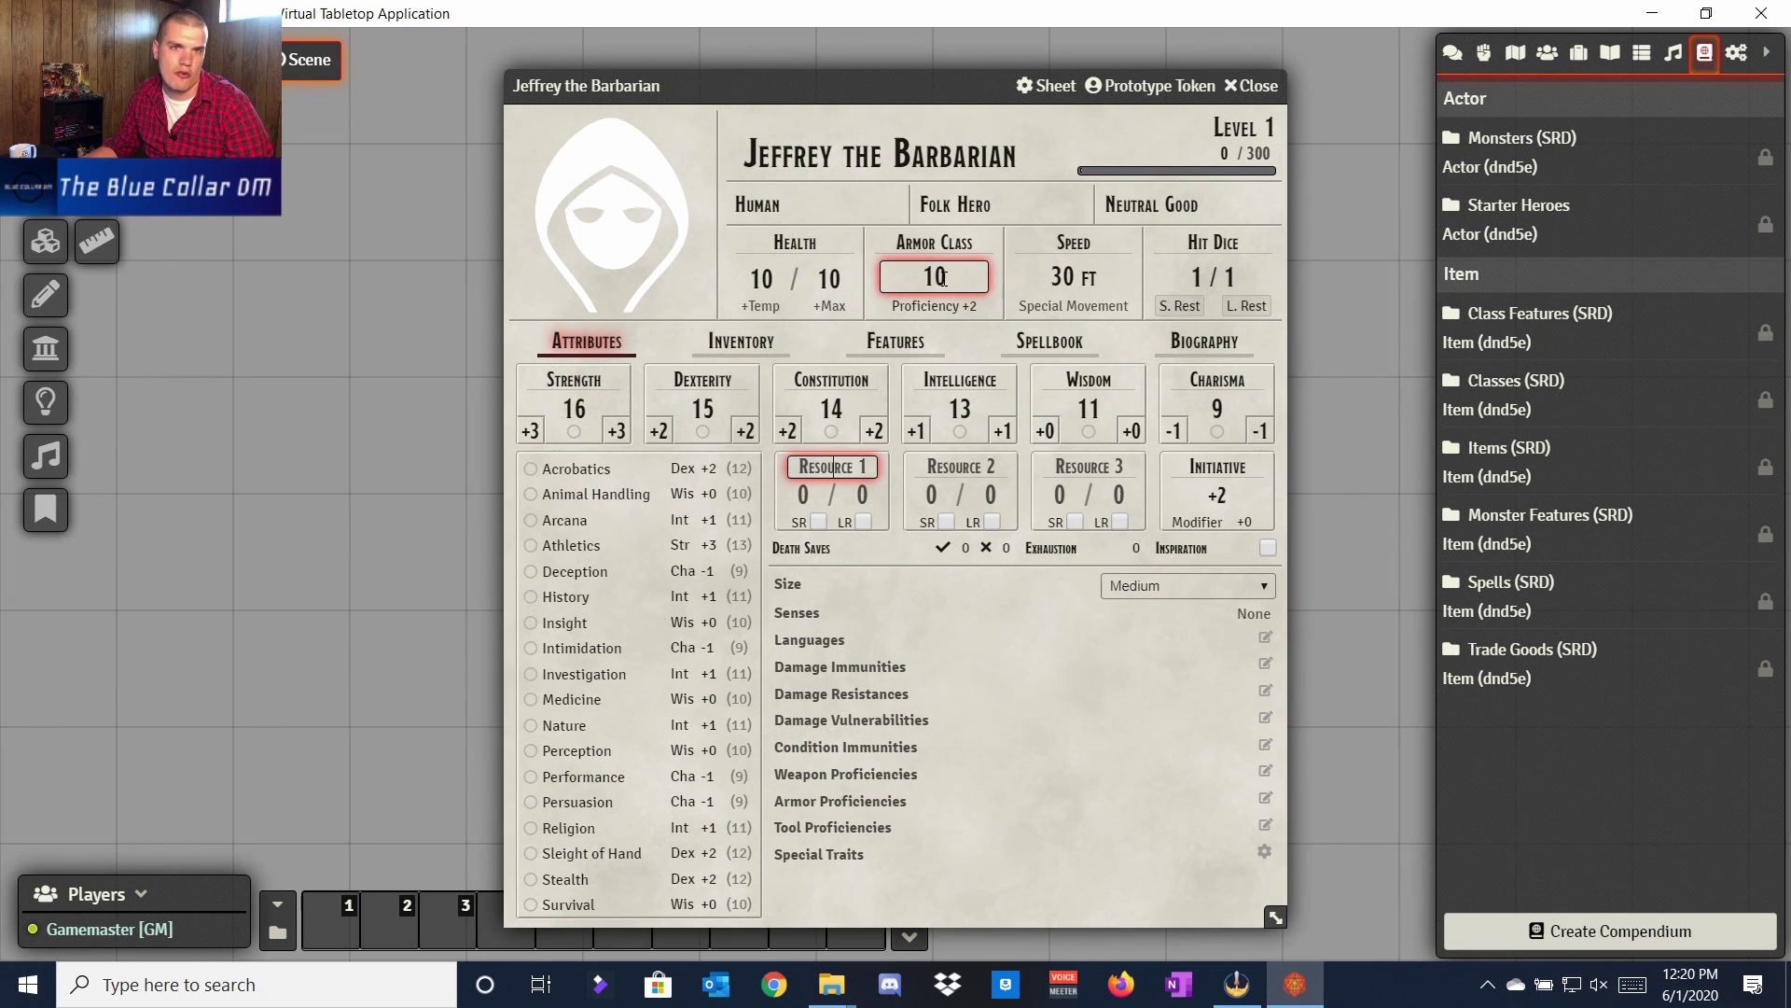
# Step: Check the Unarmored Defense rule, then begin changing Armor Class from 10 to 14
pyautogui.click(924, 344)
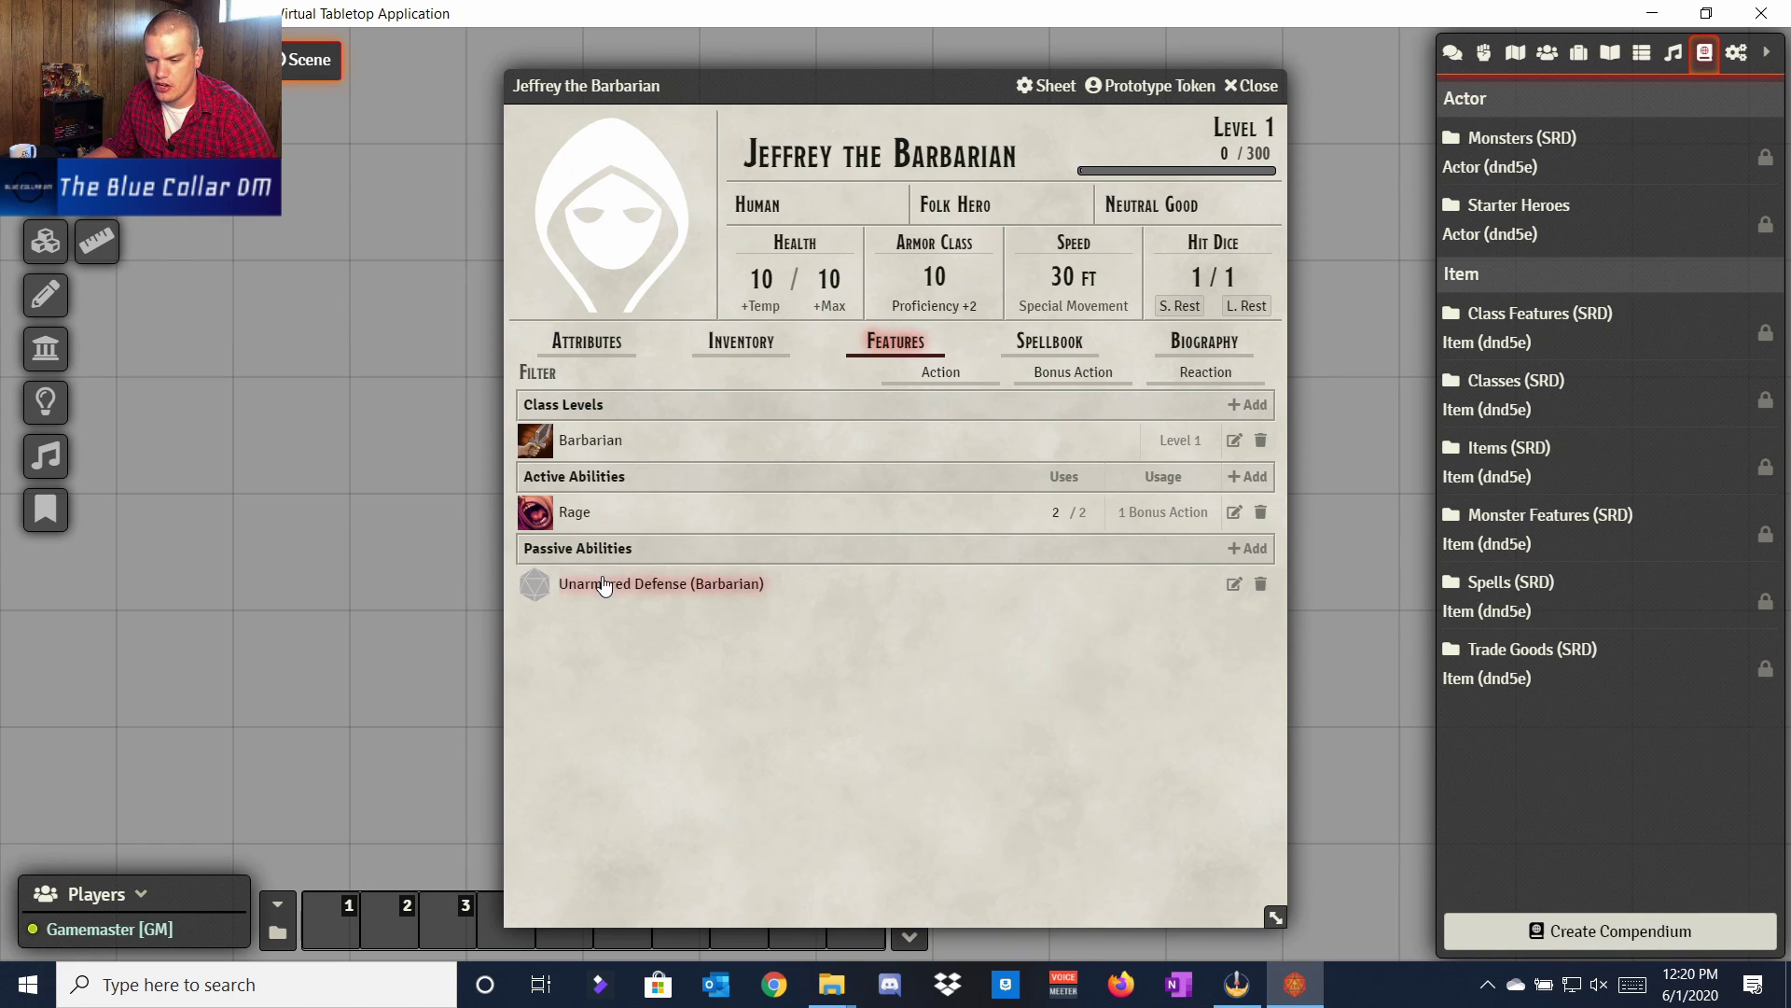
pyautogui.click(644, 584)
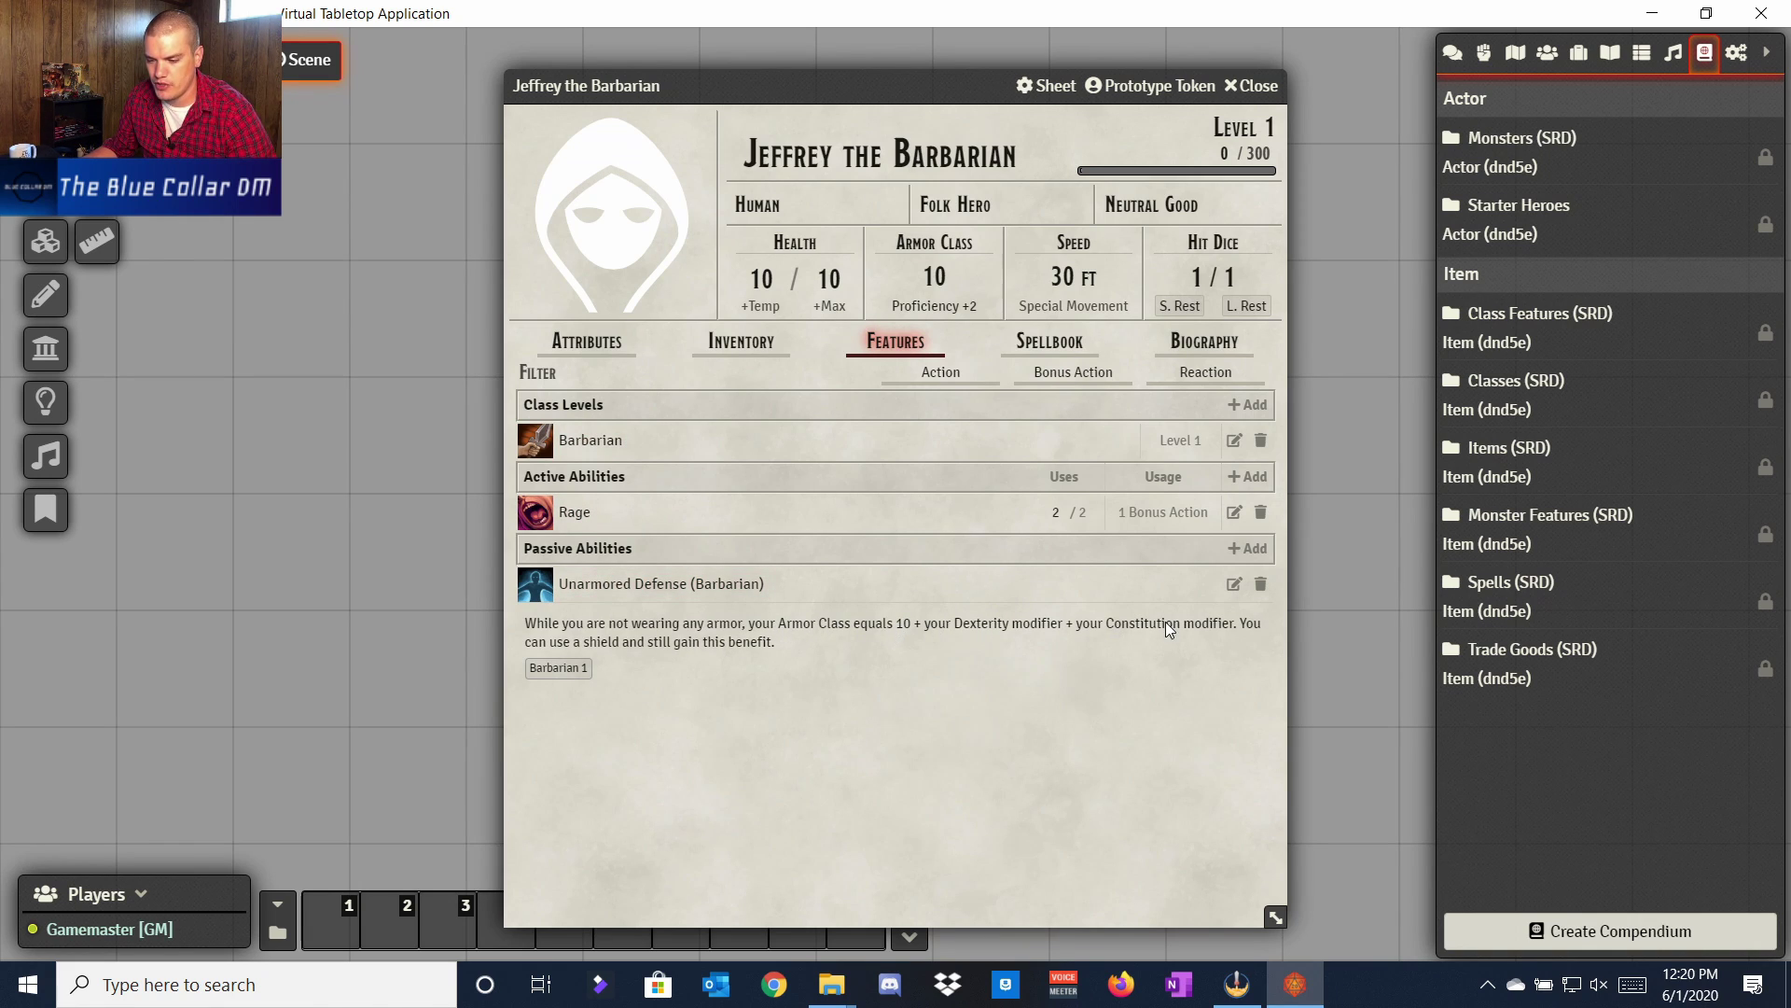
pyautogui.click(586, 342)
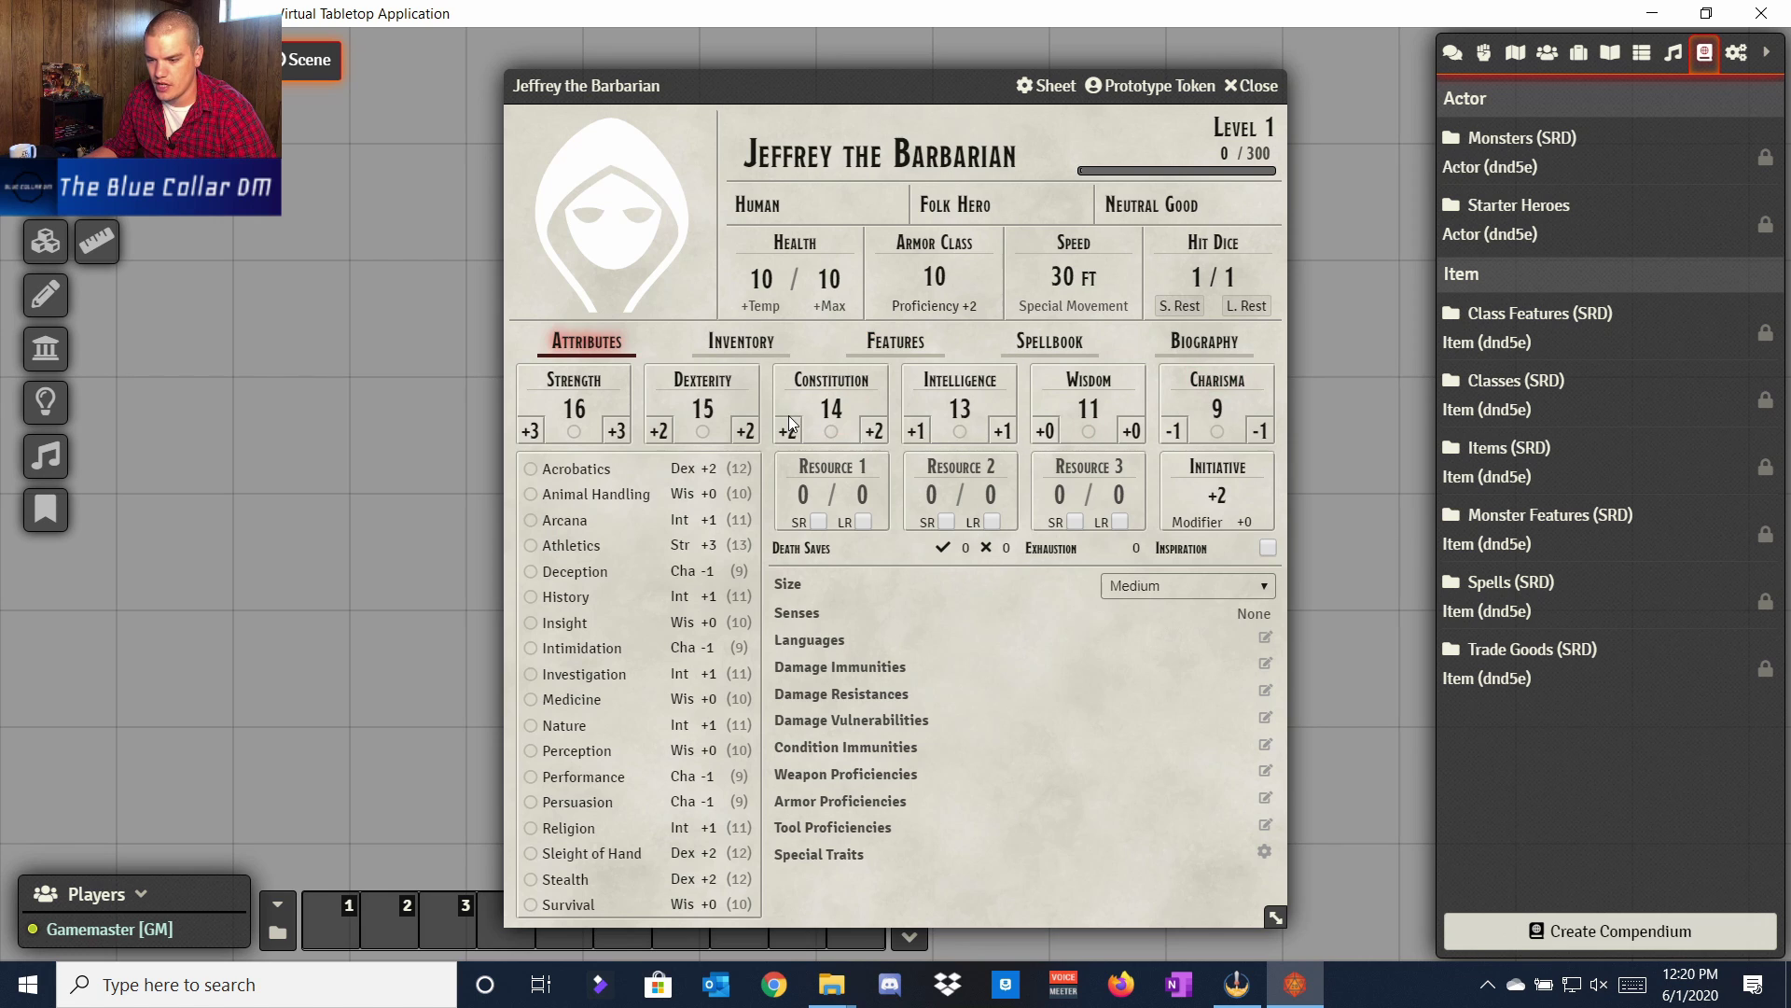
pyautogui.click(942, 275)
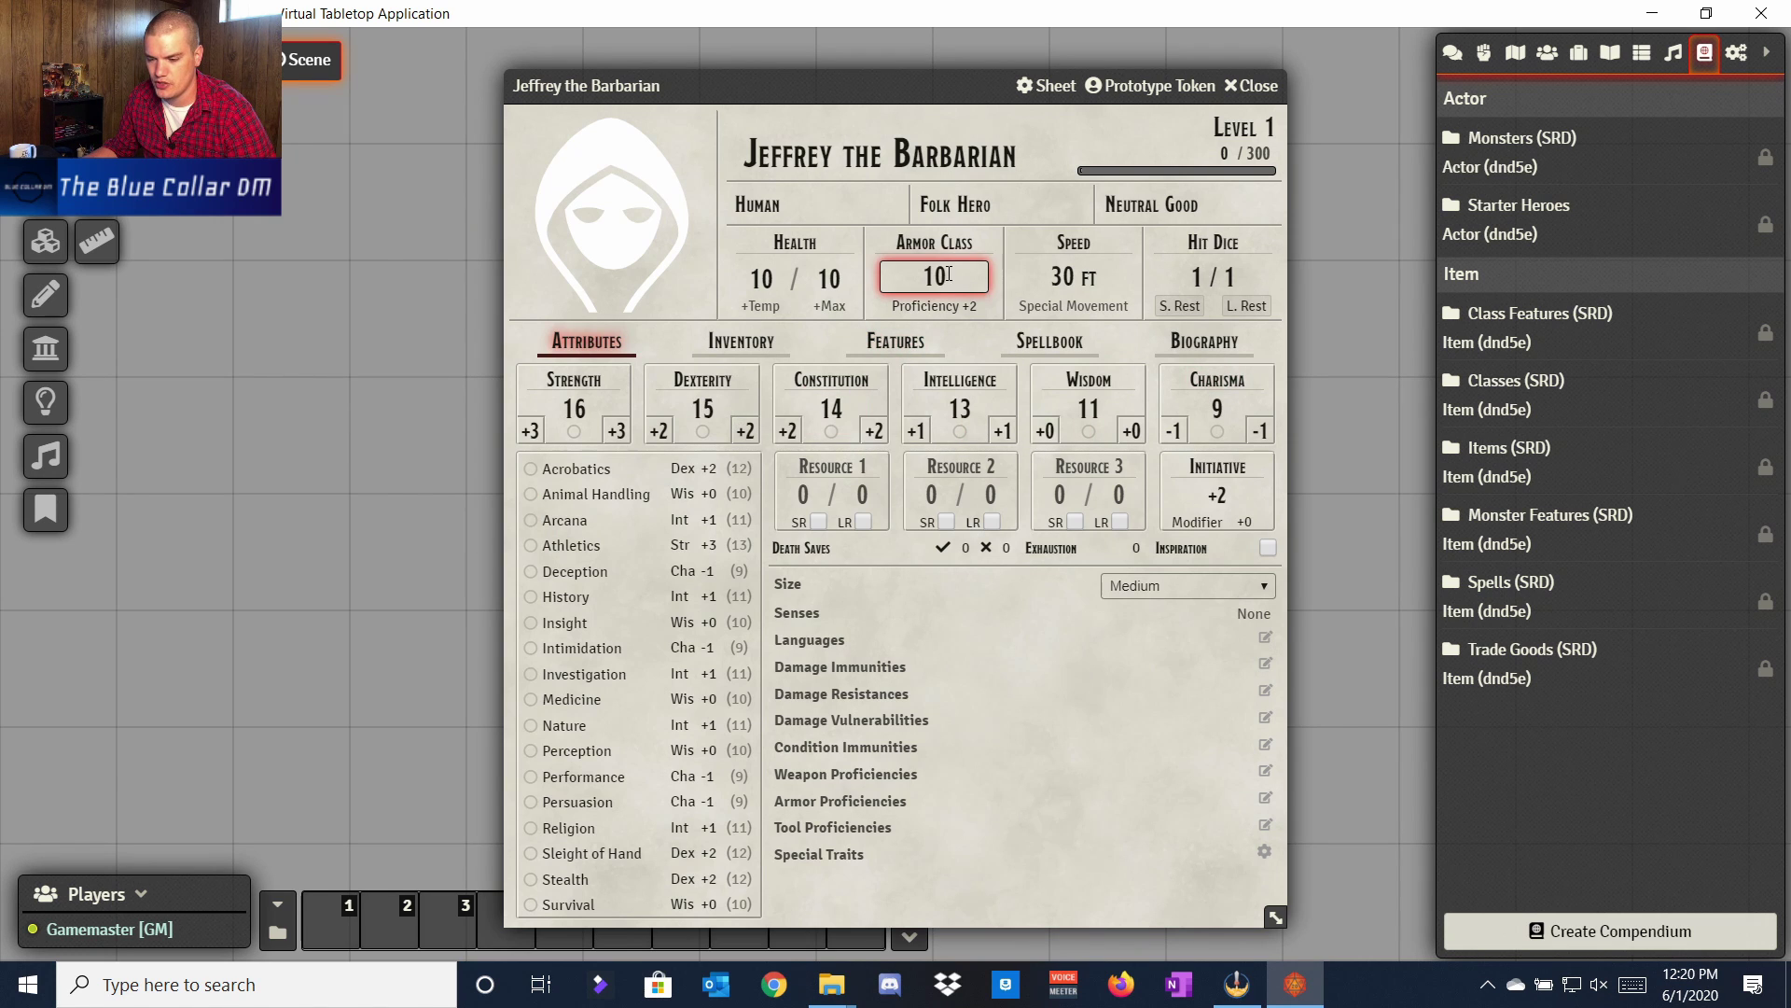
pyautogui.moveTo(949, 274); pyautogui.dragTo(939, 275)
# Step: Finish Armor Class at 14 and set current and maximum health to 12
pyautogui.write('4')
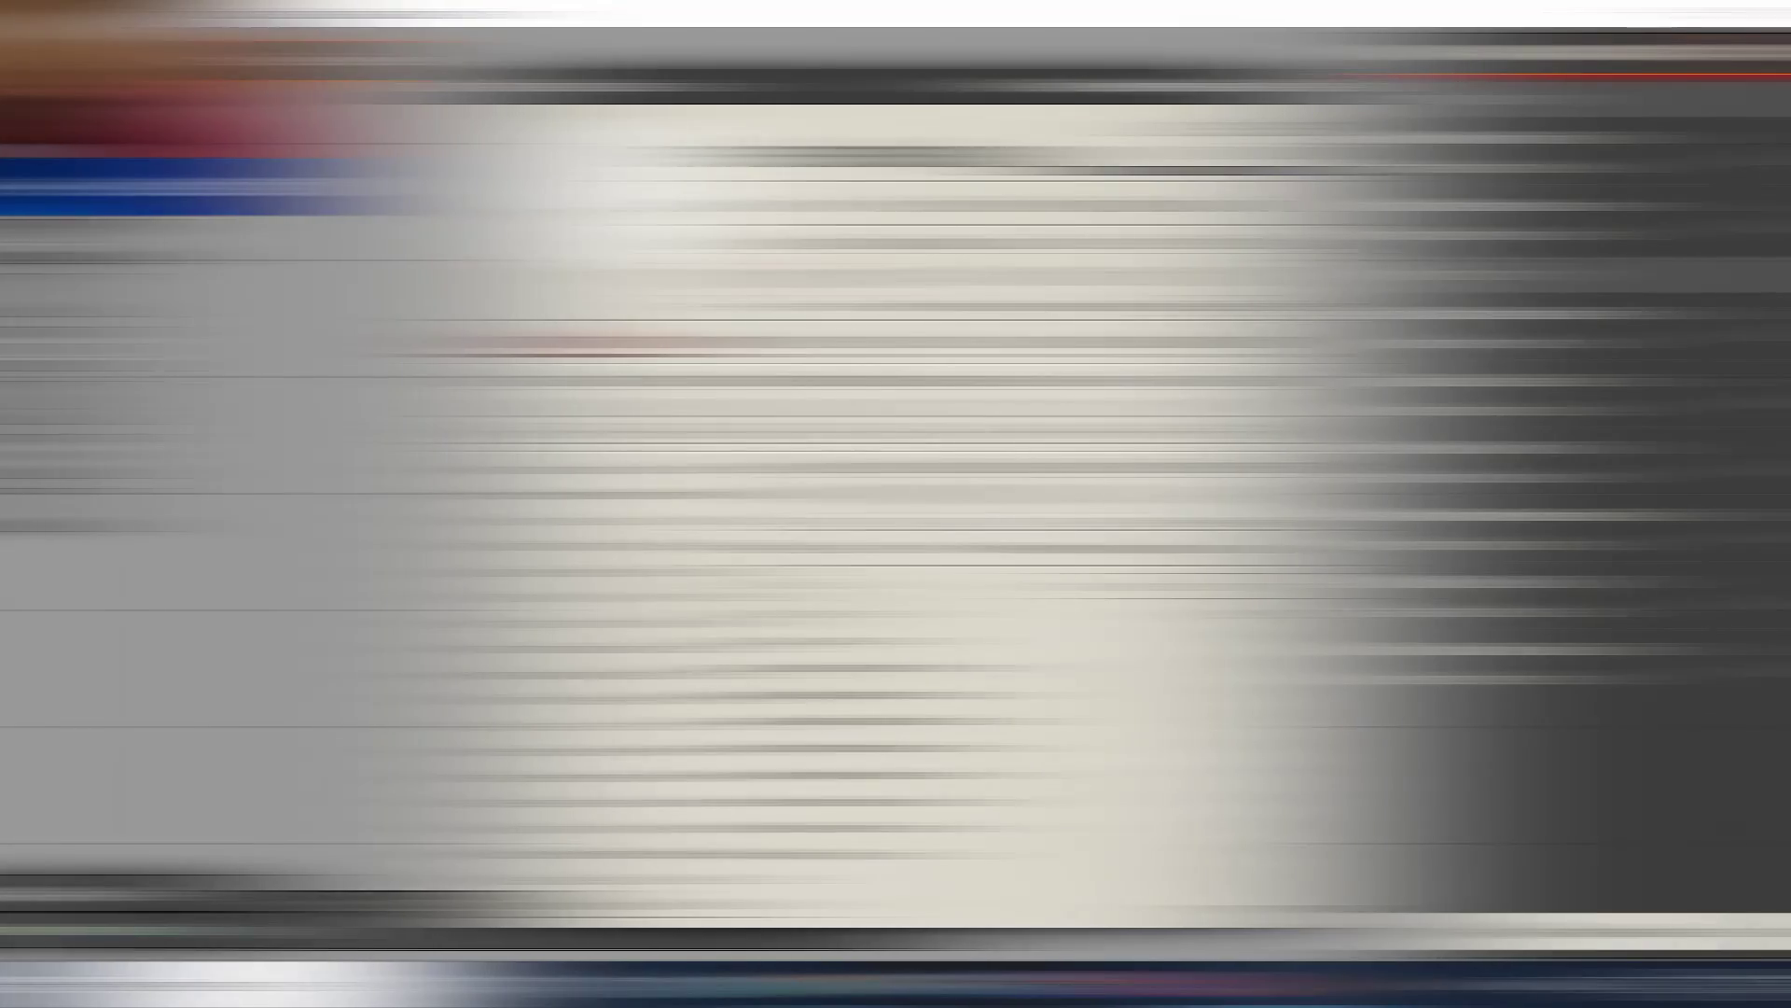
pyautogui.click(754, 277)
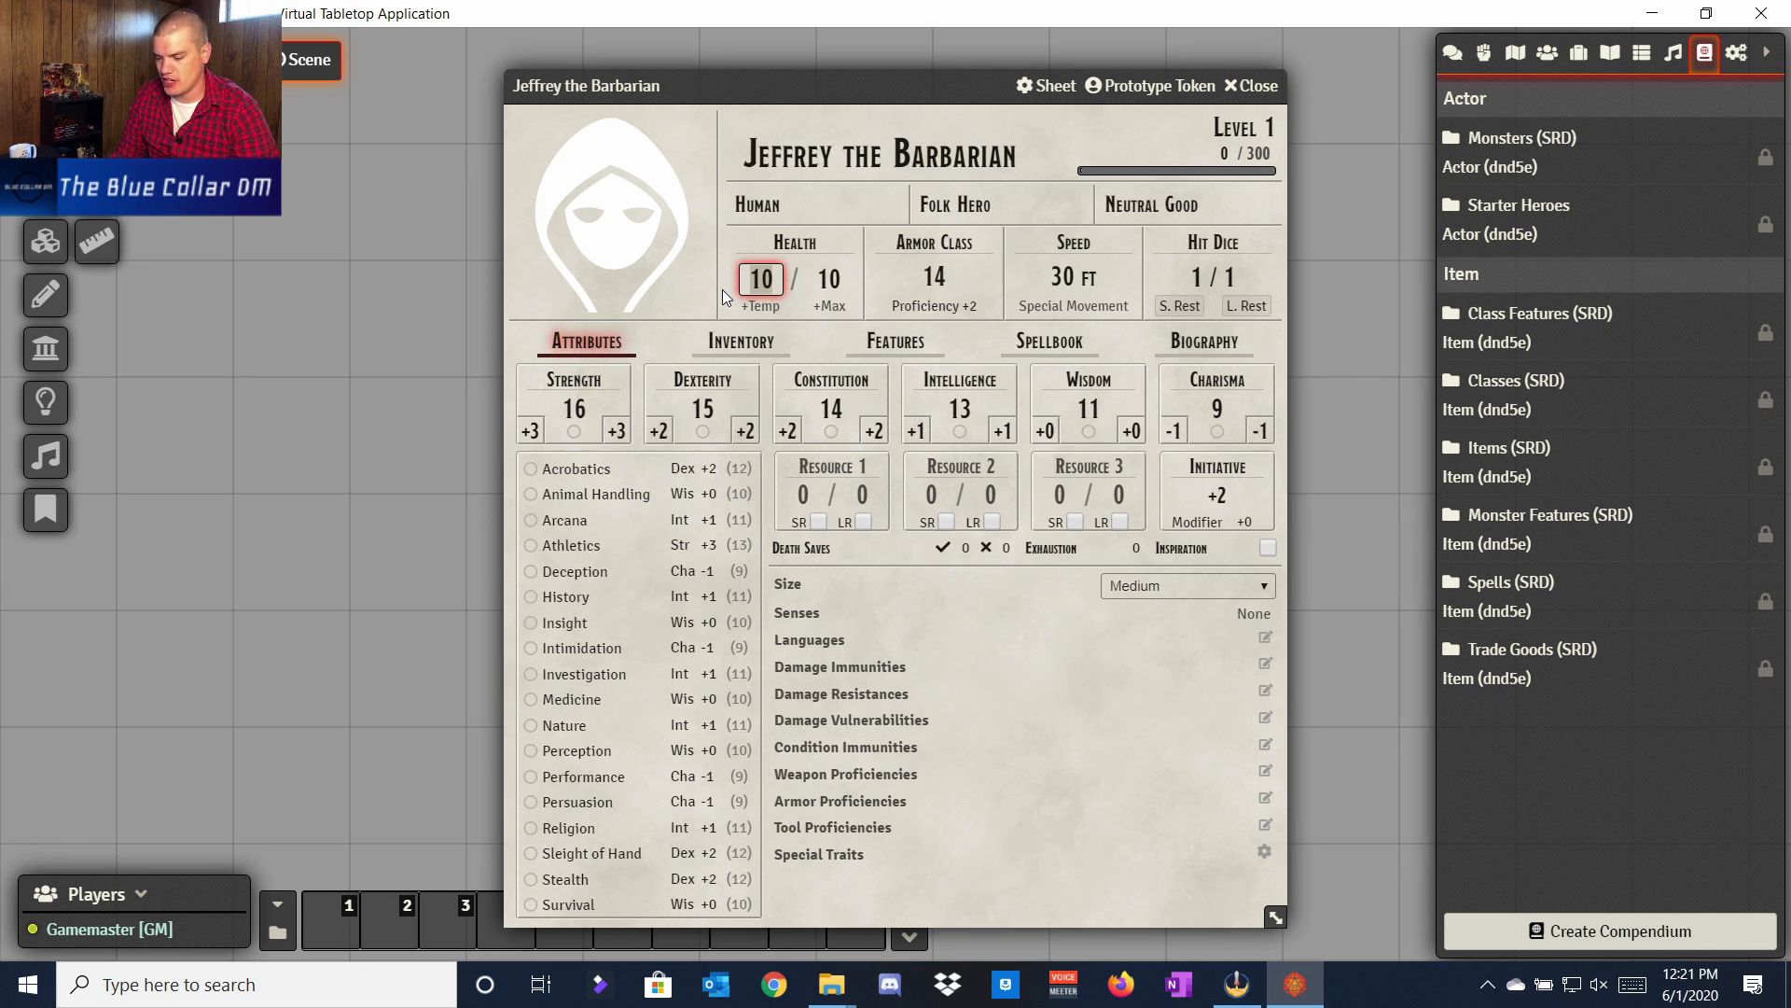
pyautogui.press('Tab')
pyautogui.write('121')
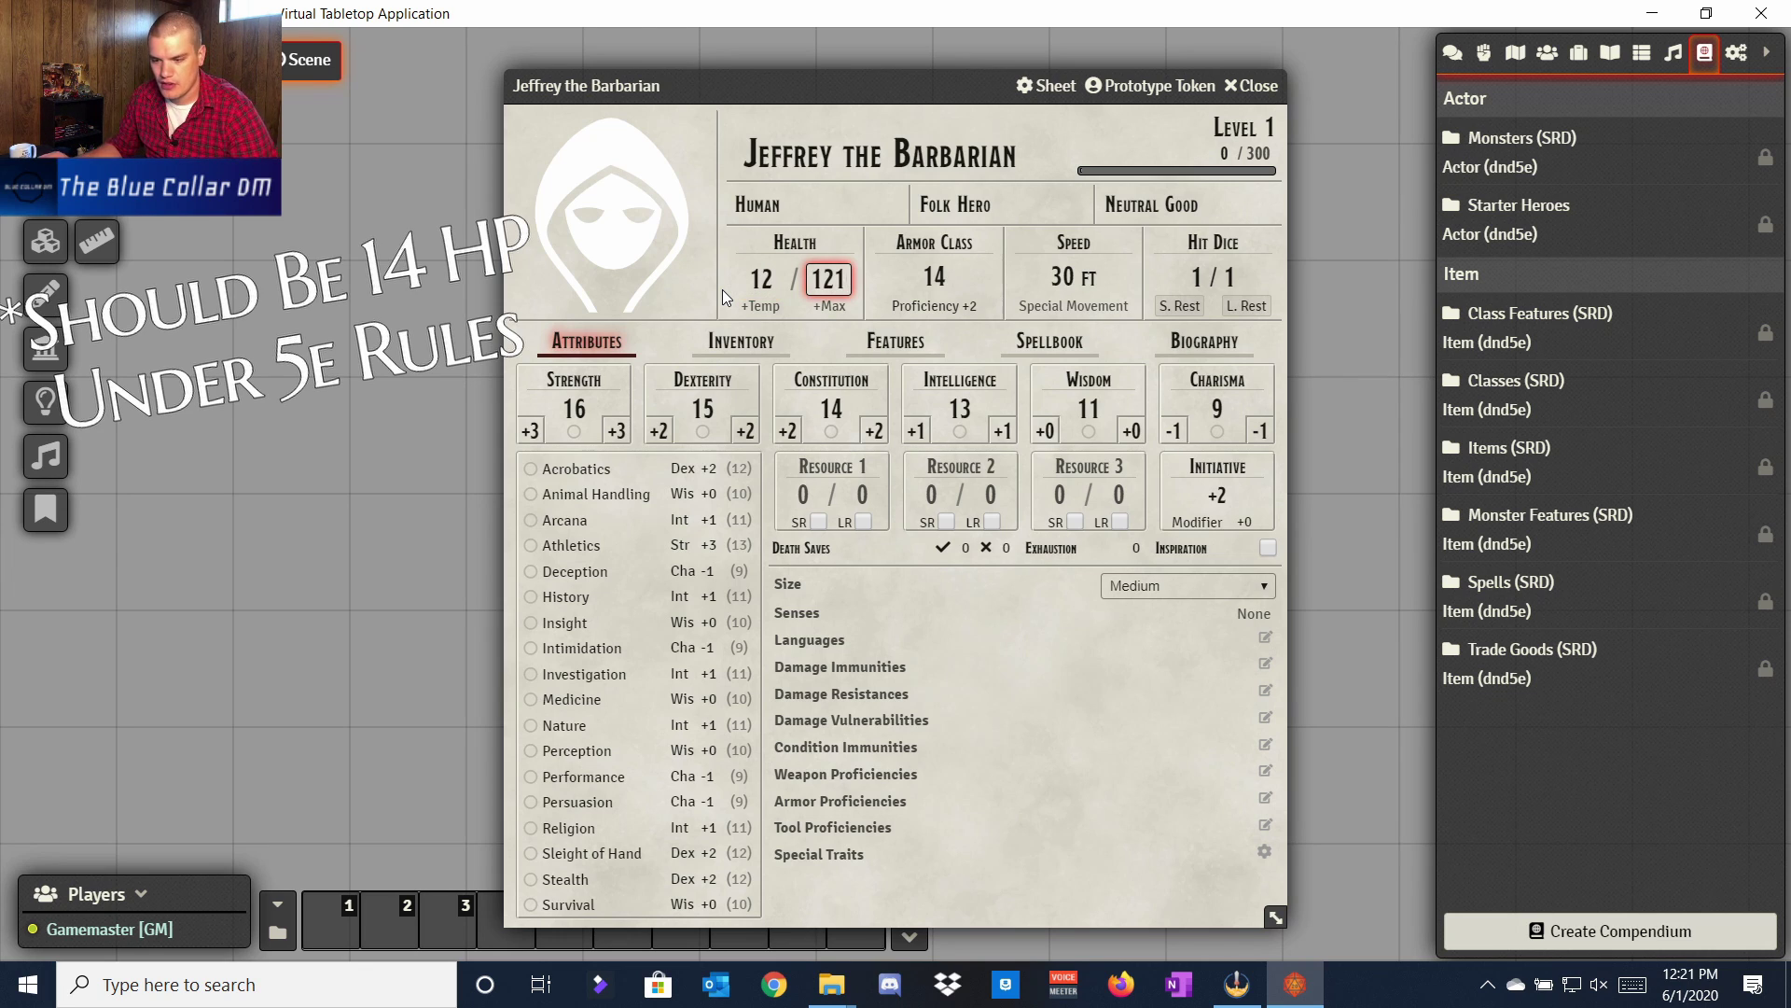
pyautogui.press('Delete')
pyautogui.press('Tab')
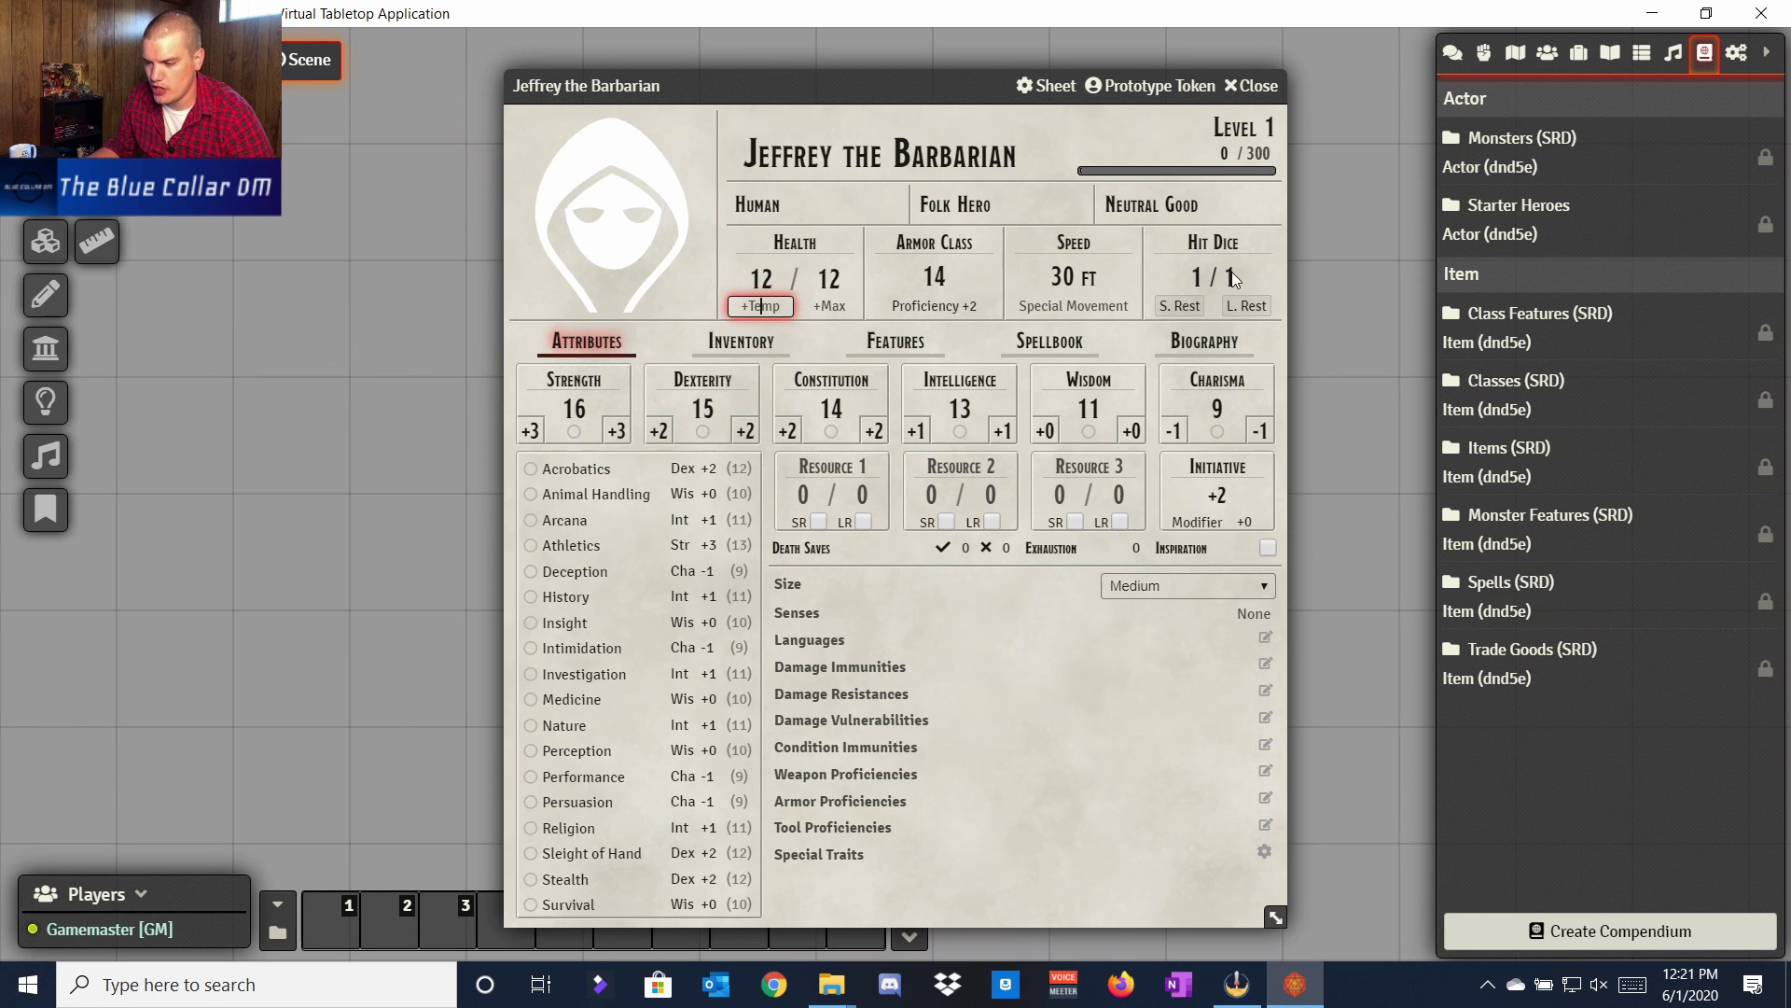
# Step: Look at the short rest and long rest options, cancelling both without resting
pyautogui.click(1180, 307)
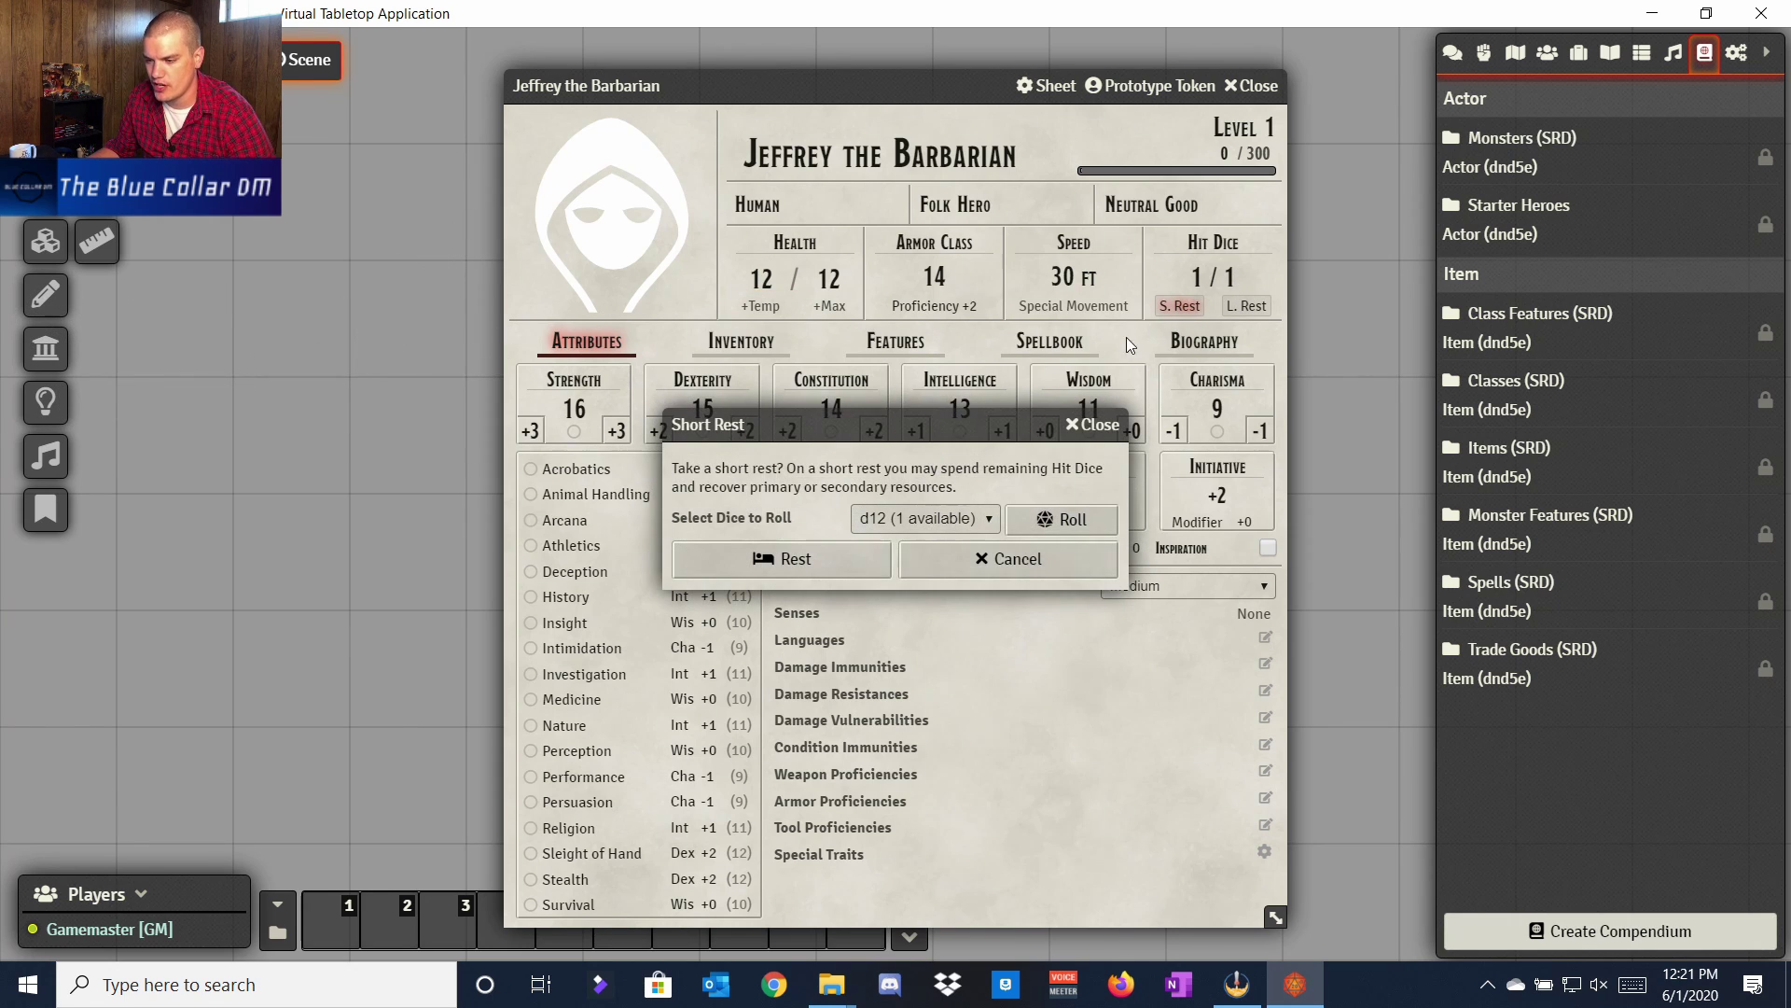
pyautogui.click(972, 558)
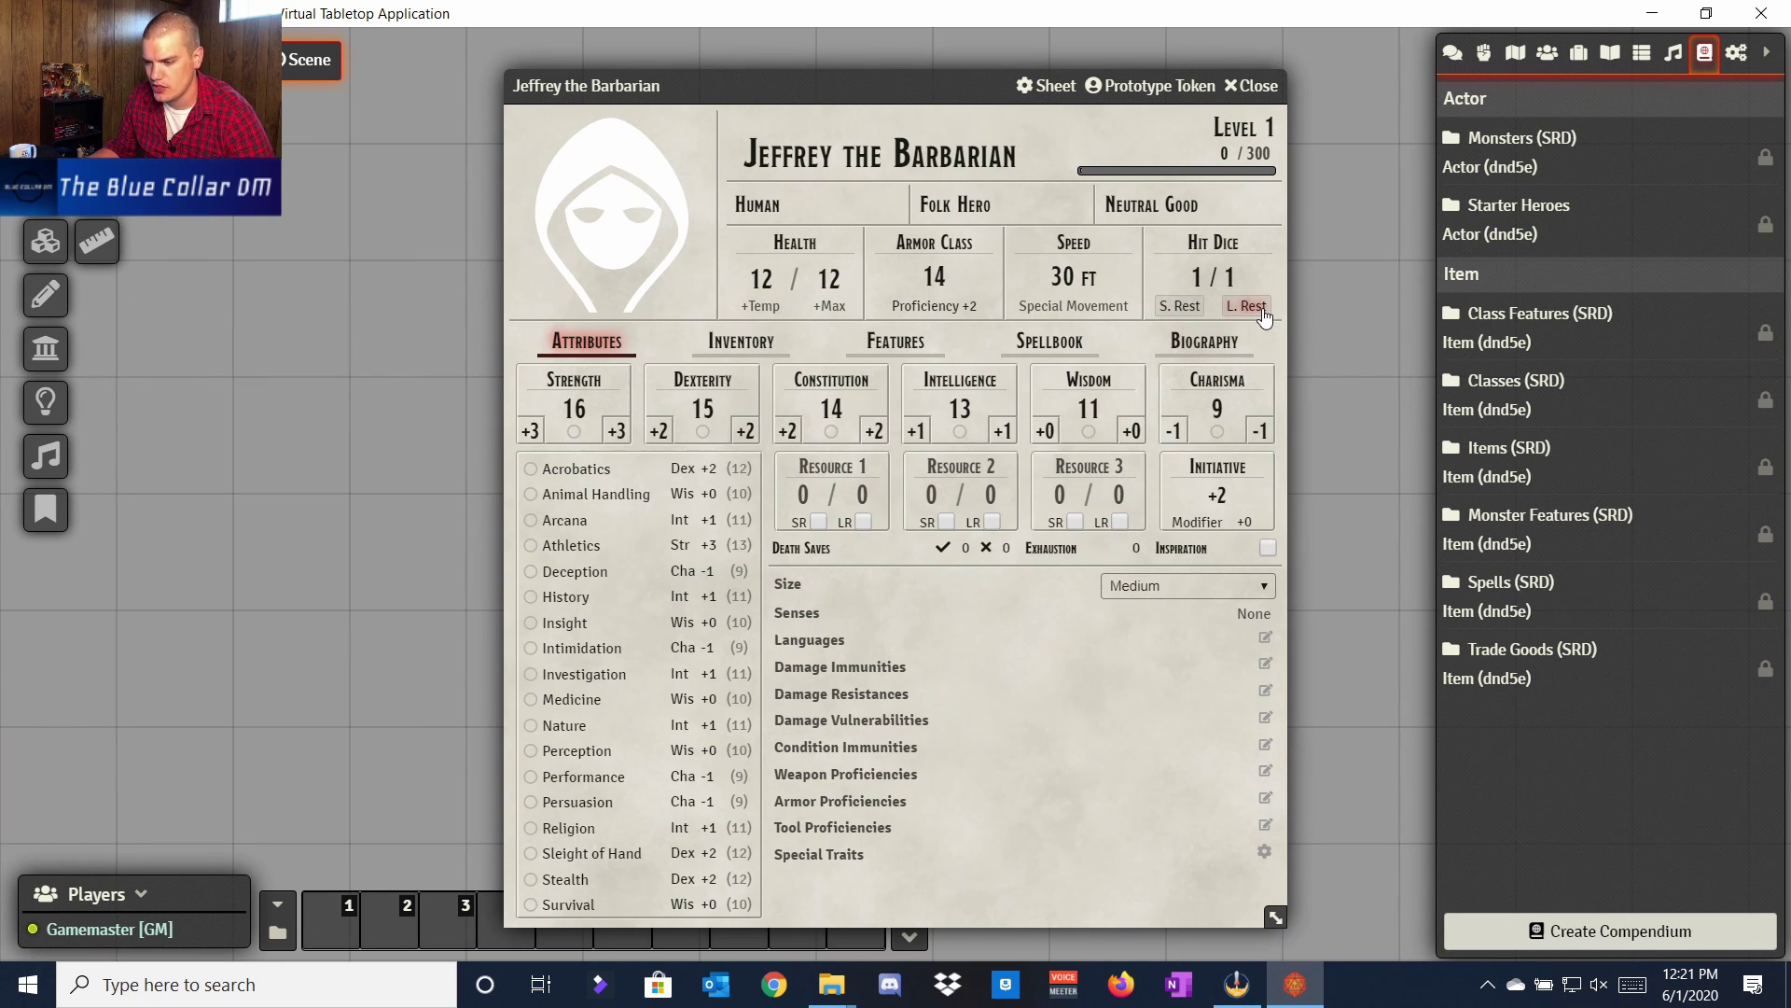
pyautogui.click(1246, 306)
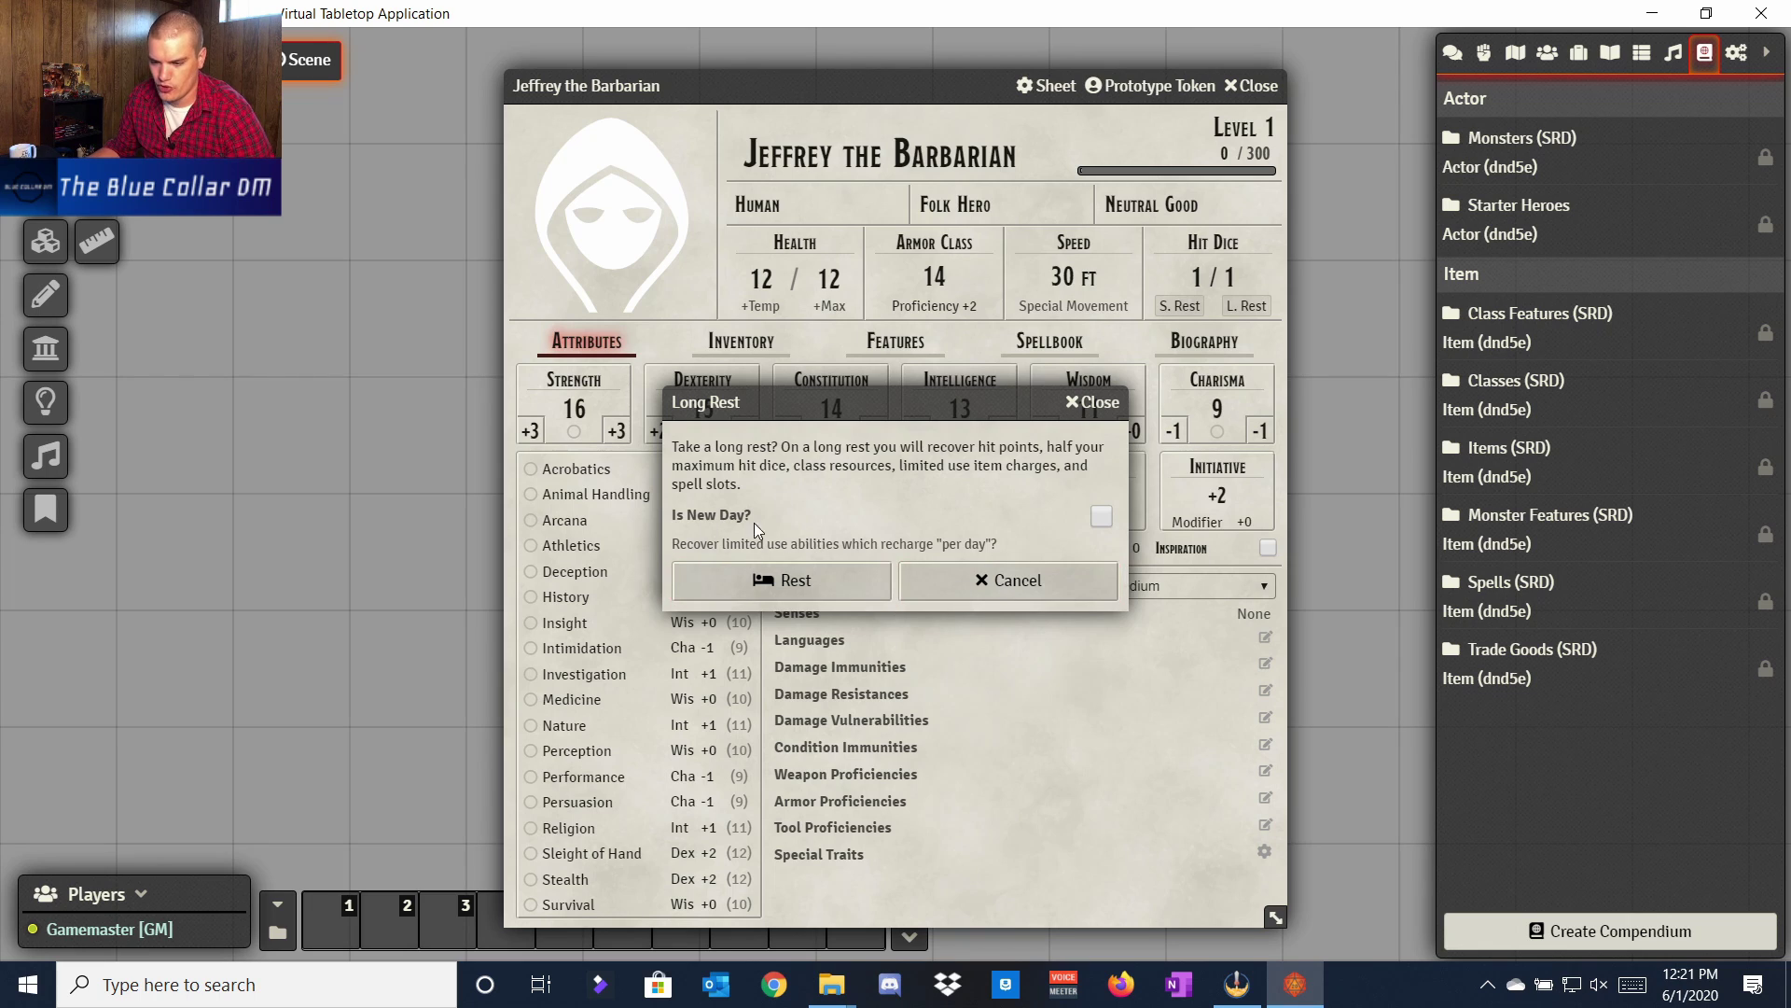
pyautogui.click(970, 580)
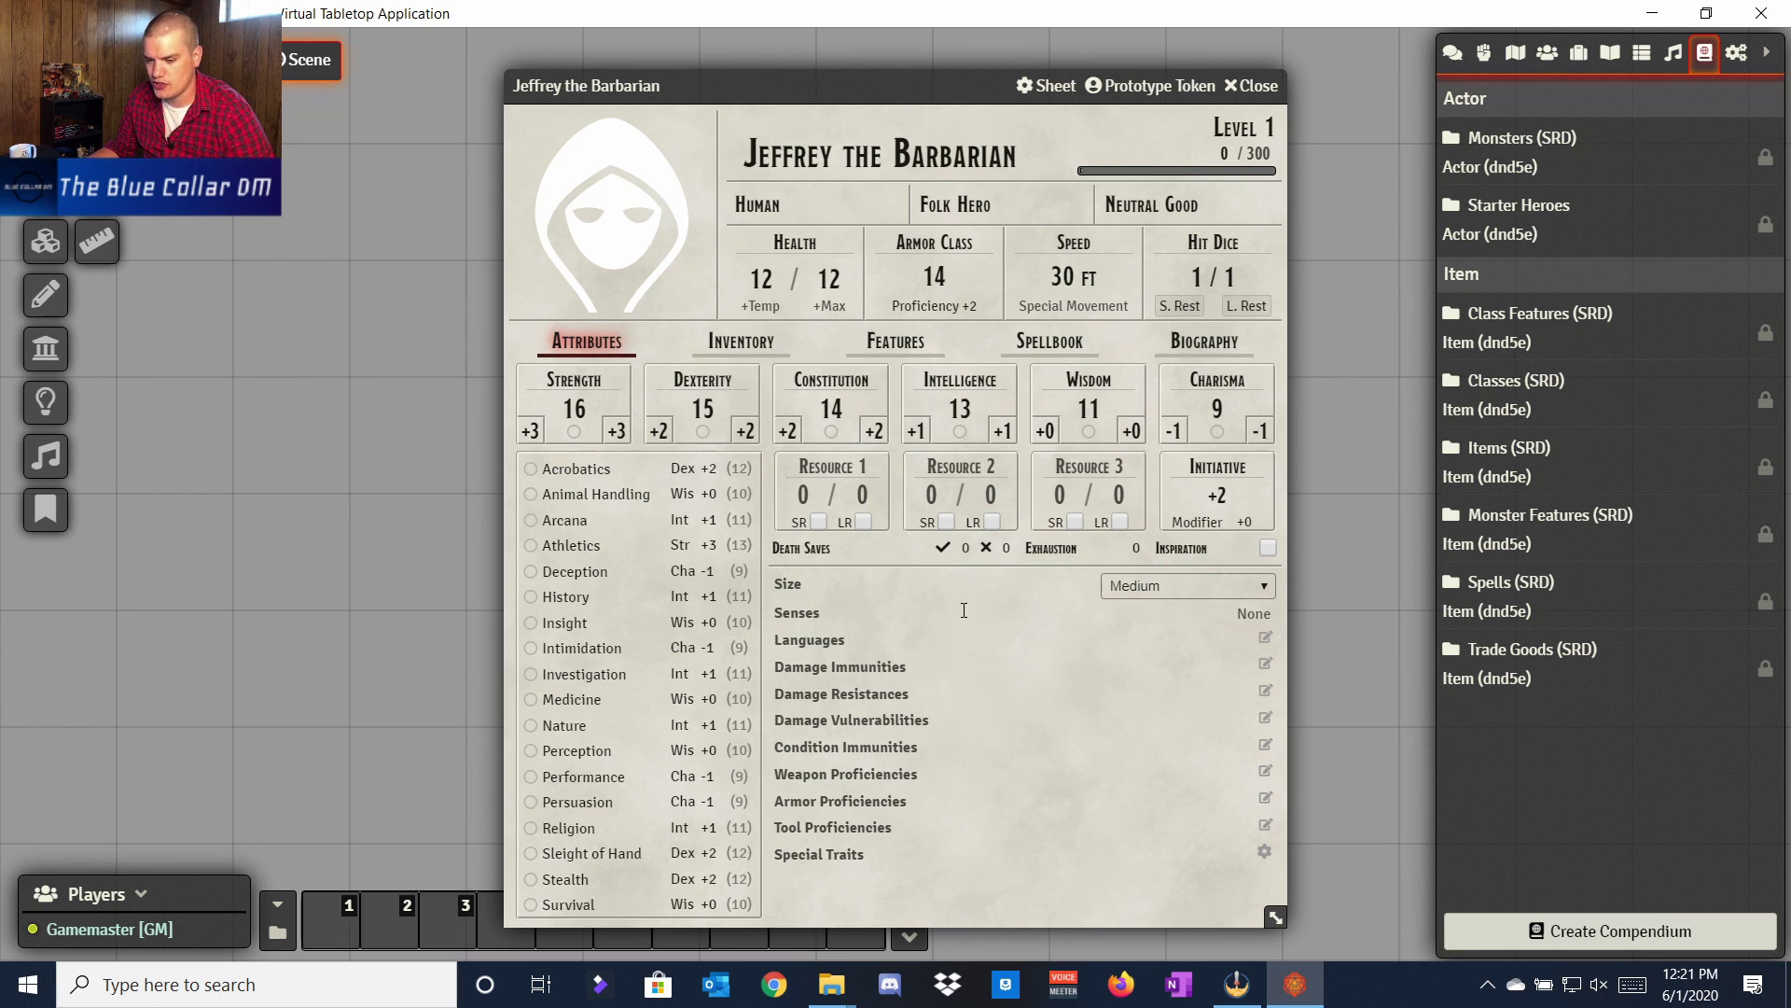
# Step: Replace the None senses with Darkvision 60ft and choose Celestial, Common and Draconic languages
pyautogui.click(1213, 616)
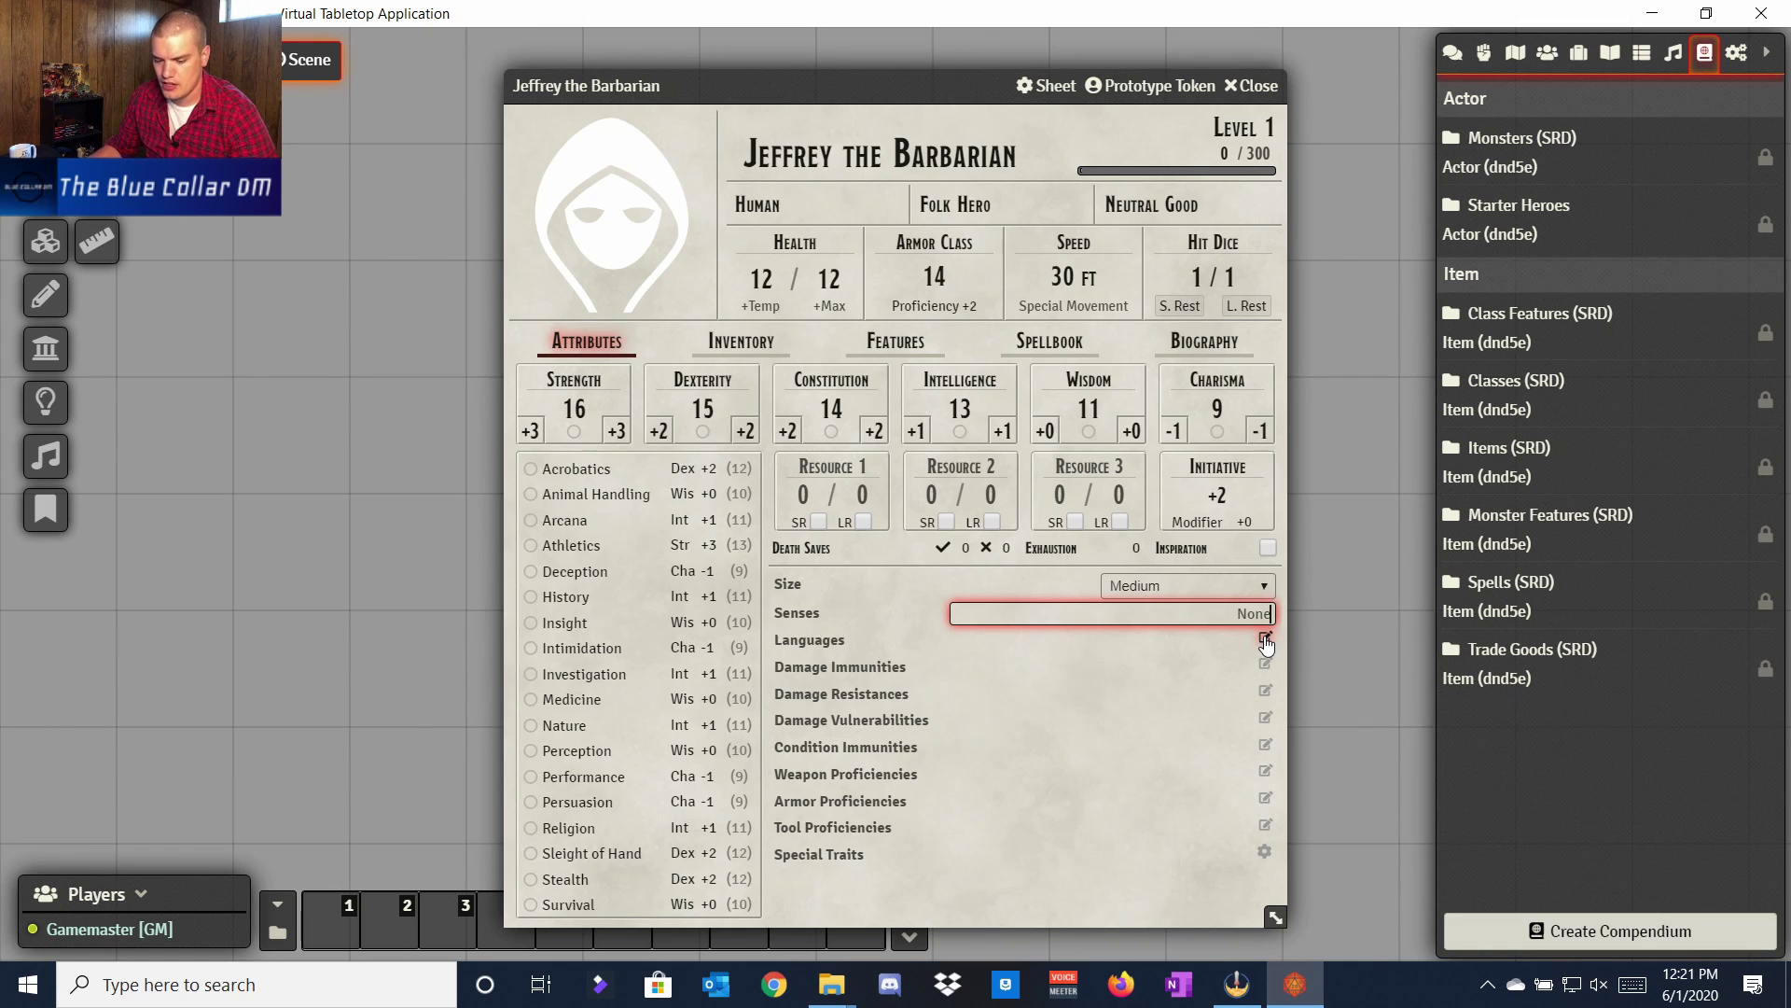
pyautogui.press('BackSpace')
pyautogui.press('BackSpace')
pyautogui.press('BackSpace')
pyautogui.press('BackSpace')
pyautogui.write('Darkvision')
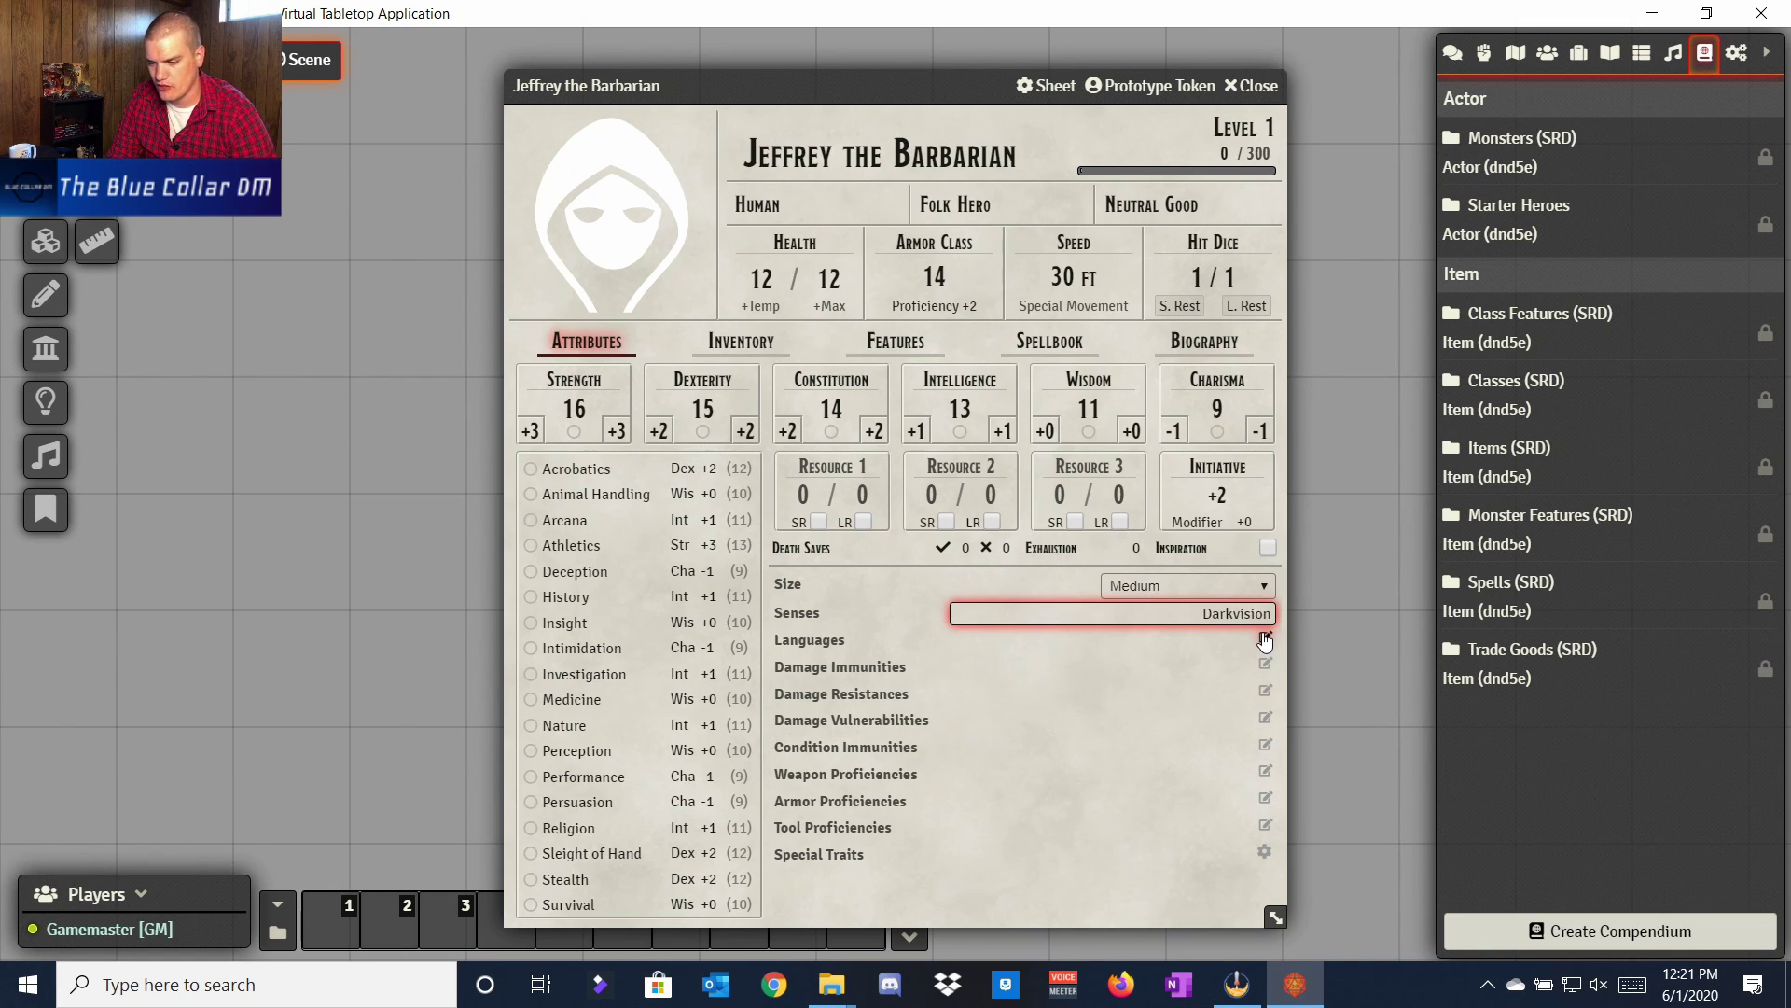
pyautogui.write(' 60ft')
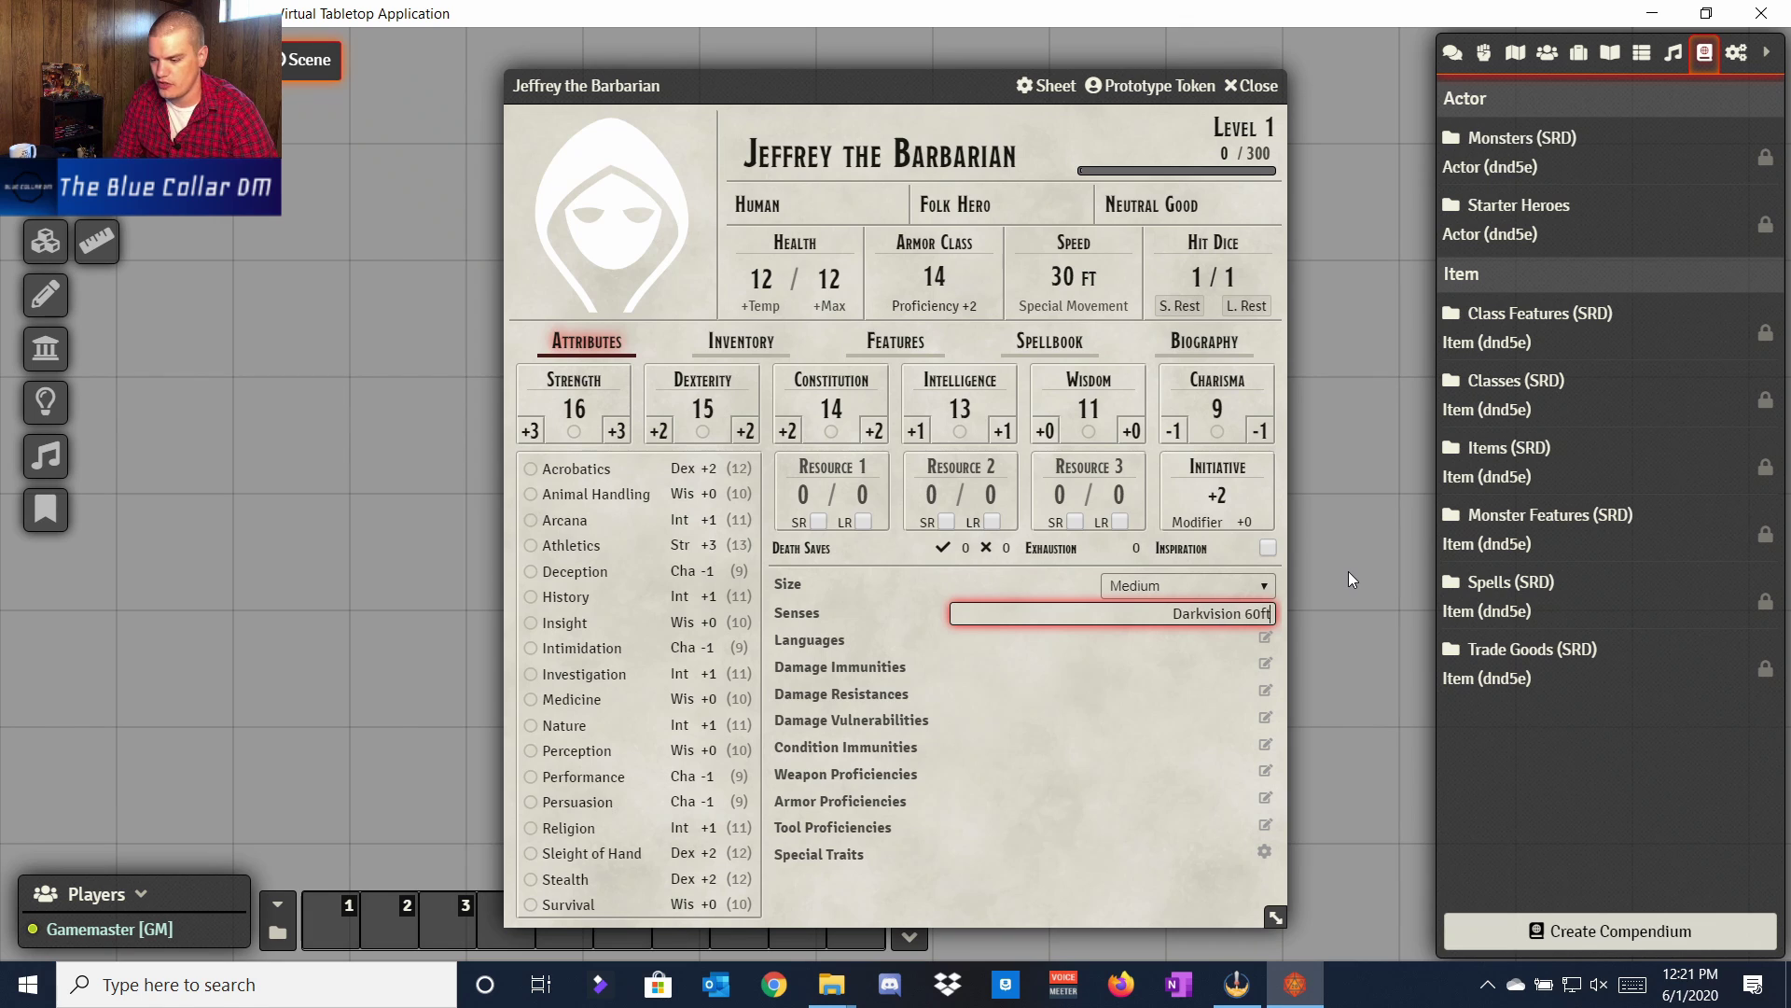
pyautogui.press('Return')
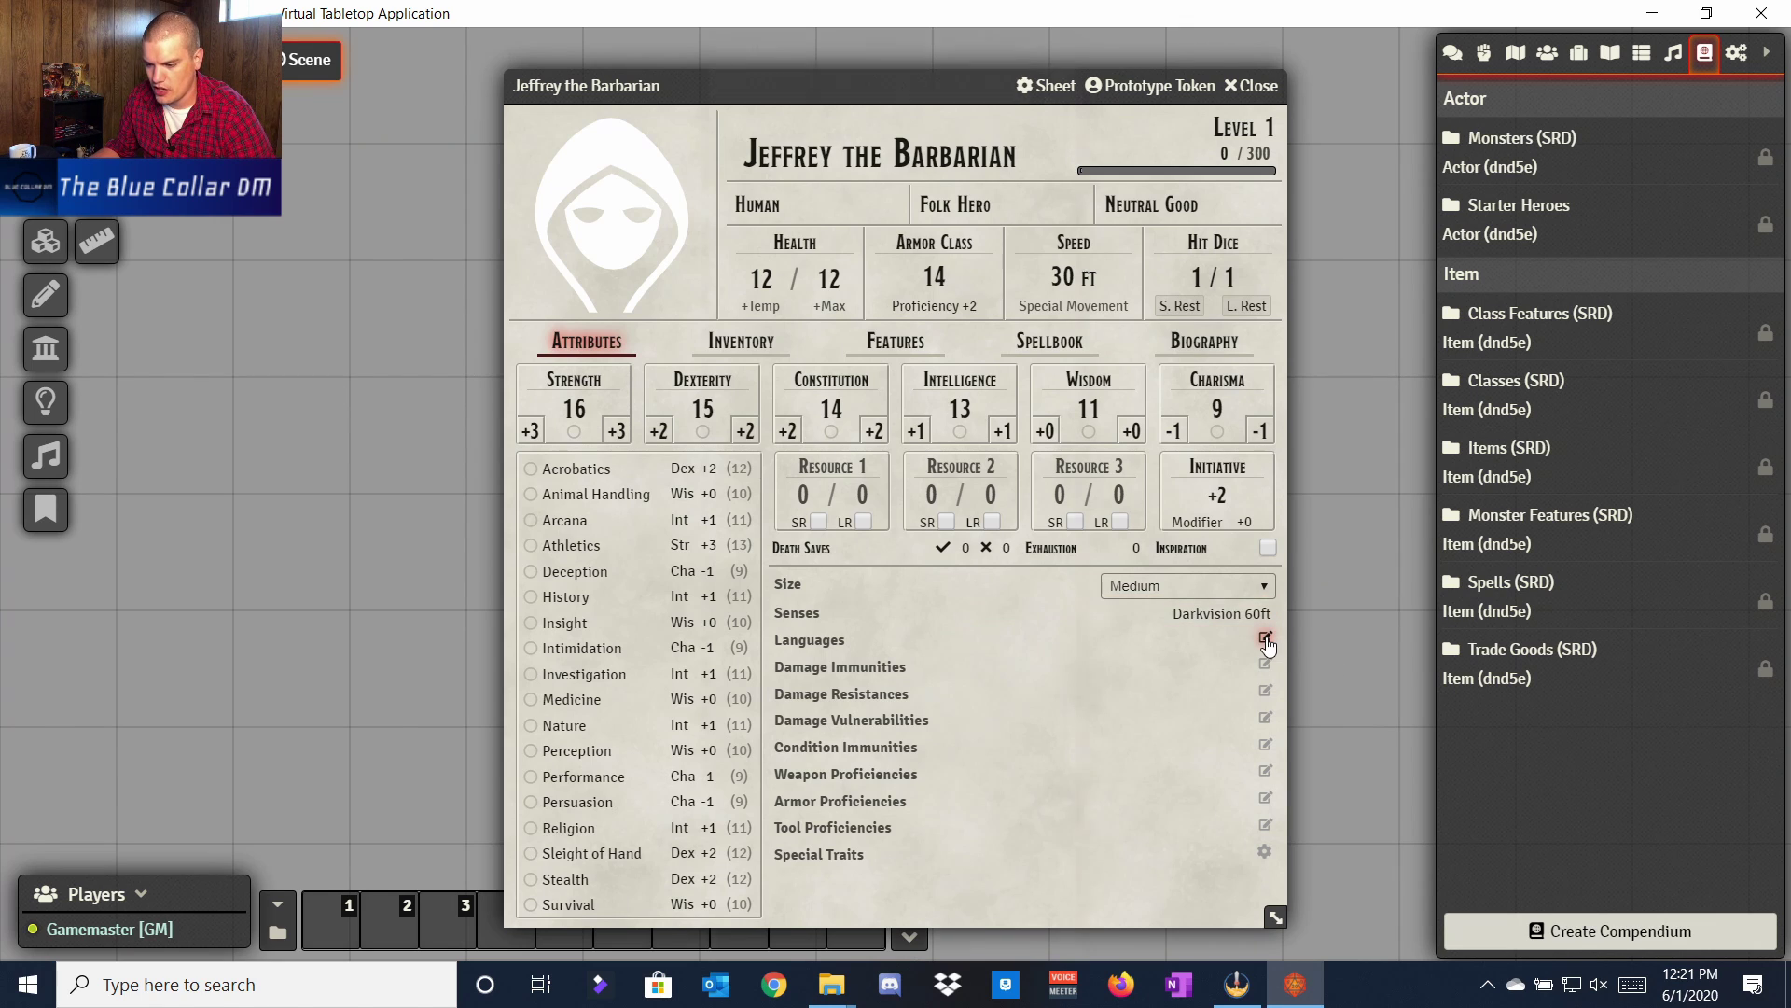
pyautogui.click(1265, 638)
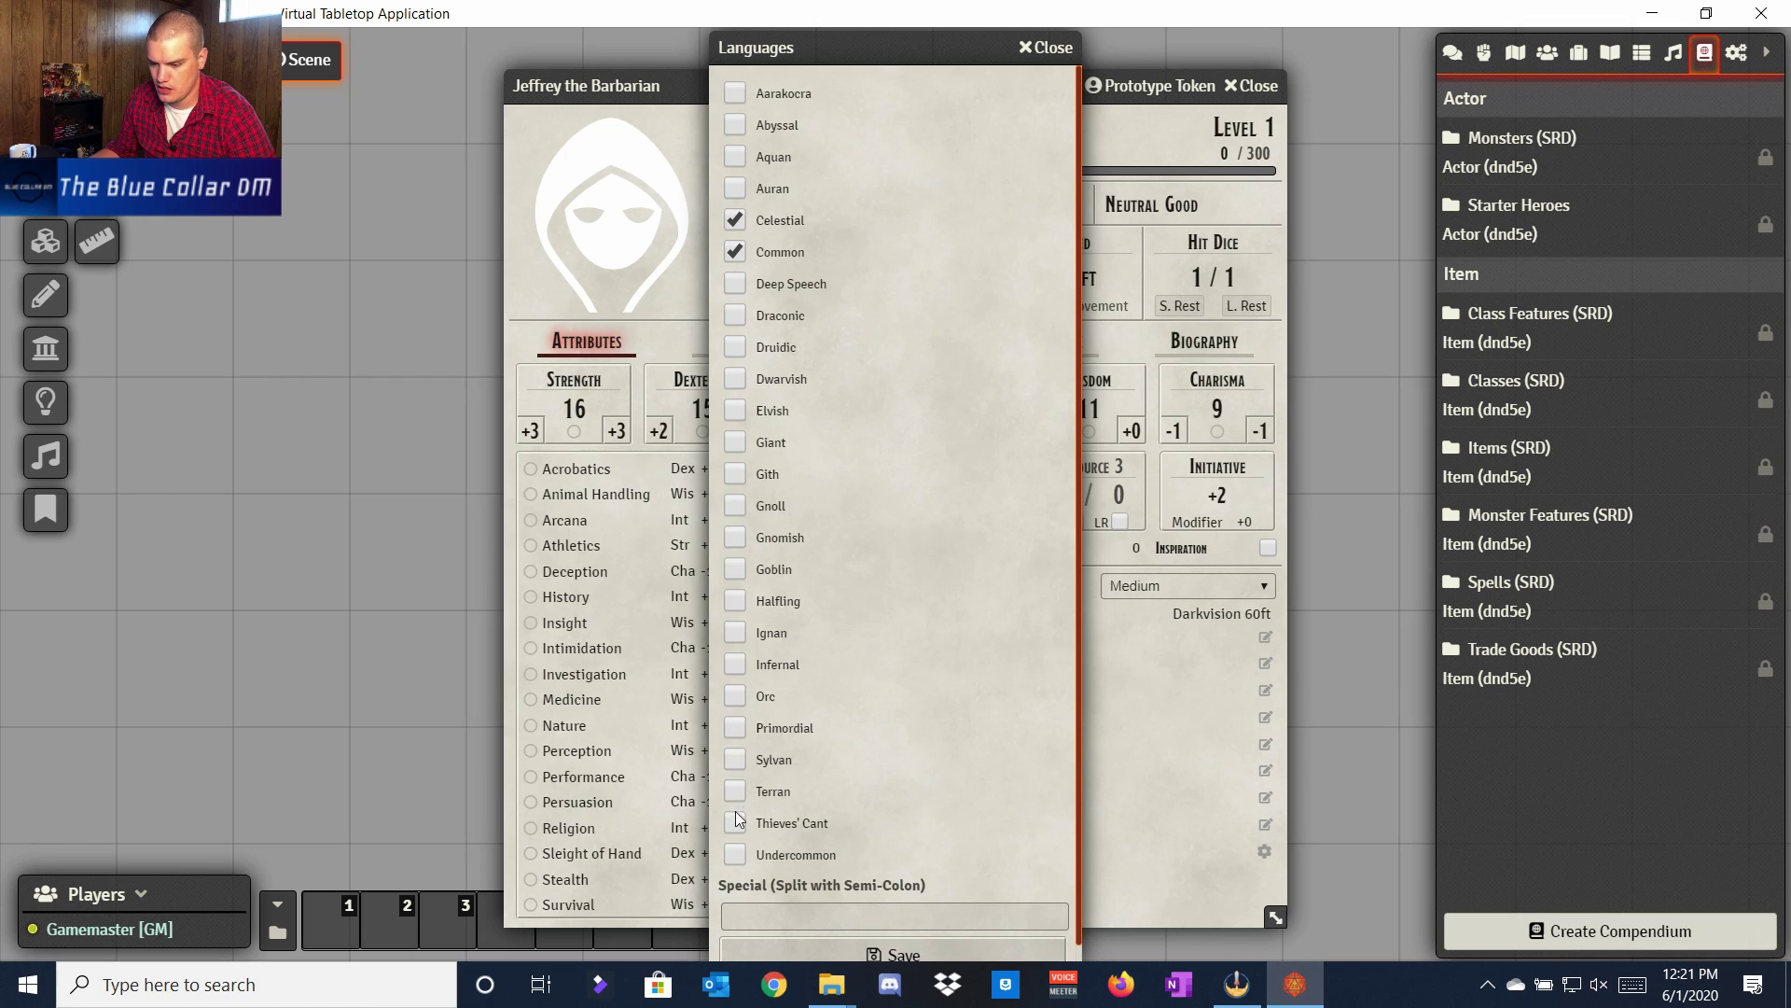
pyautogui.click(894, 952)
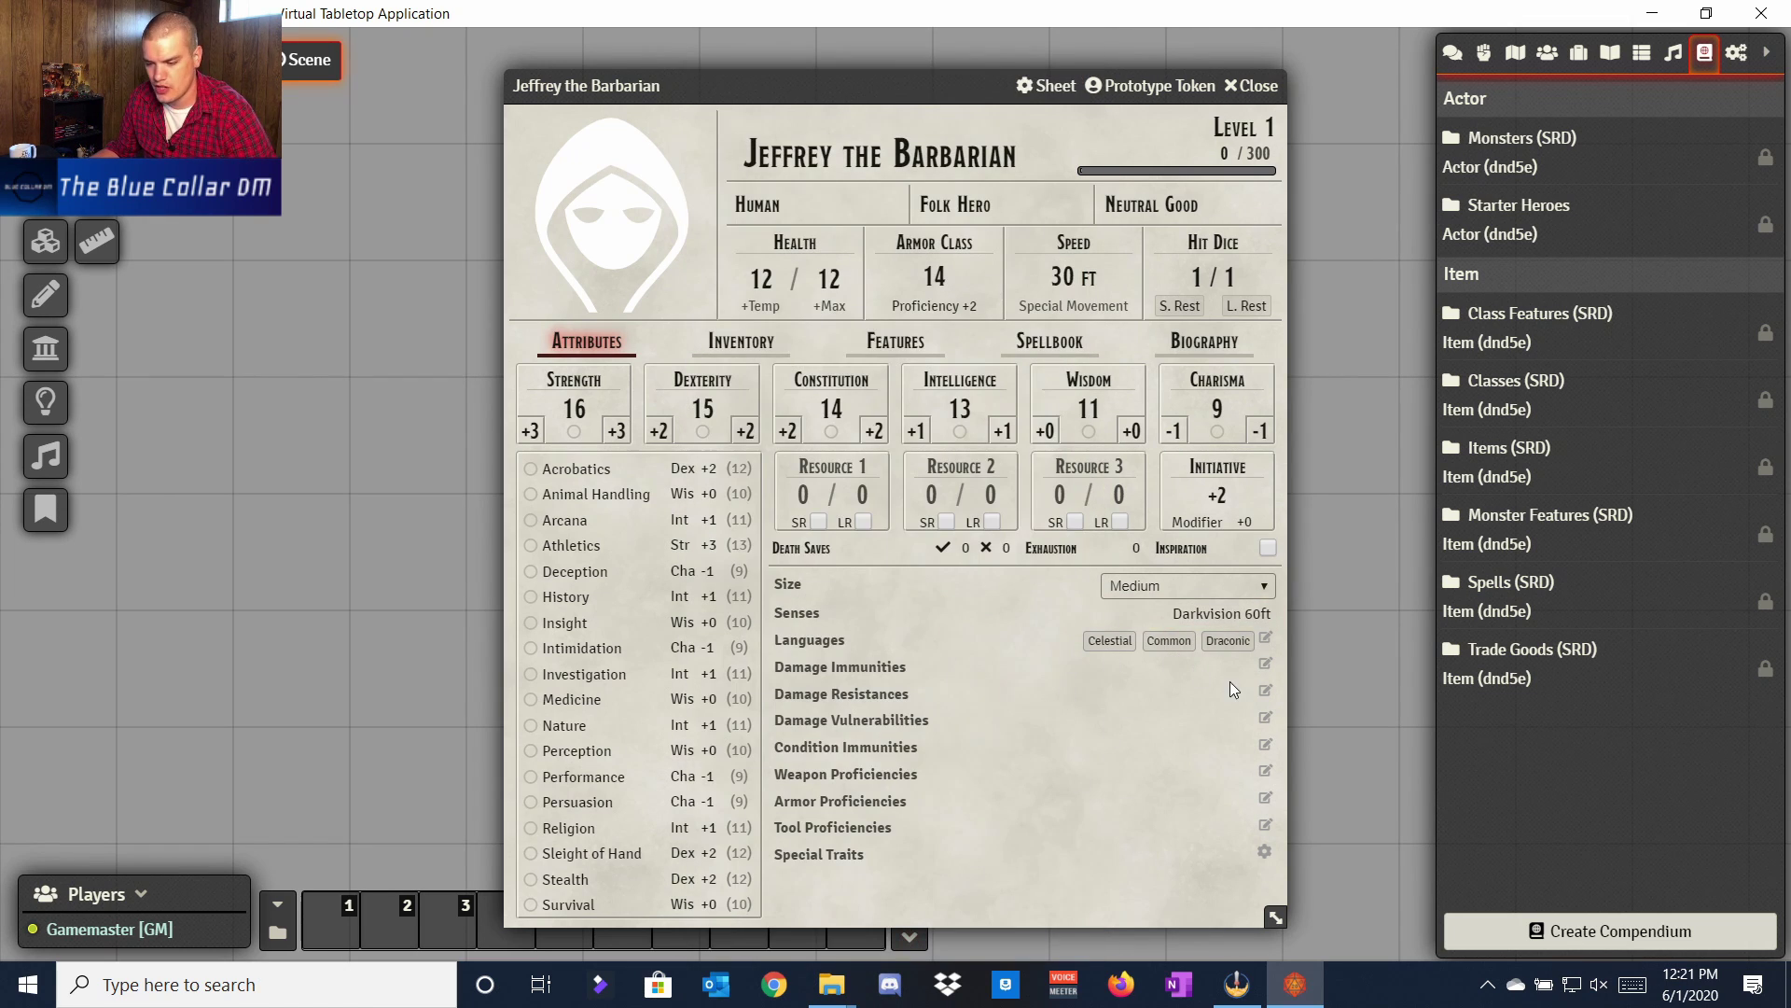
# Step: Leave damage immunities and damage resistances empty
pyautogui.click(1265, 664)
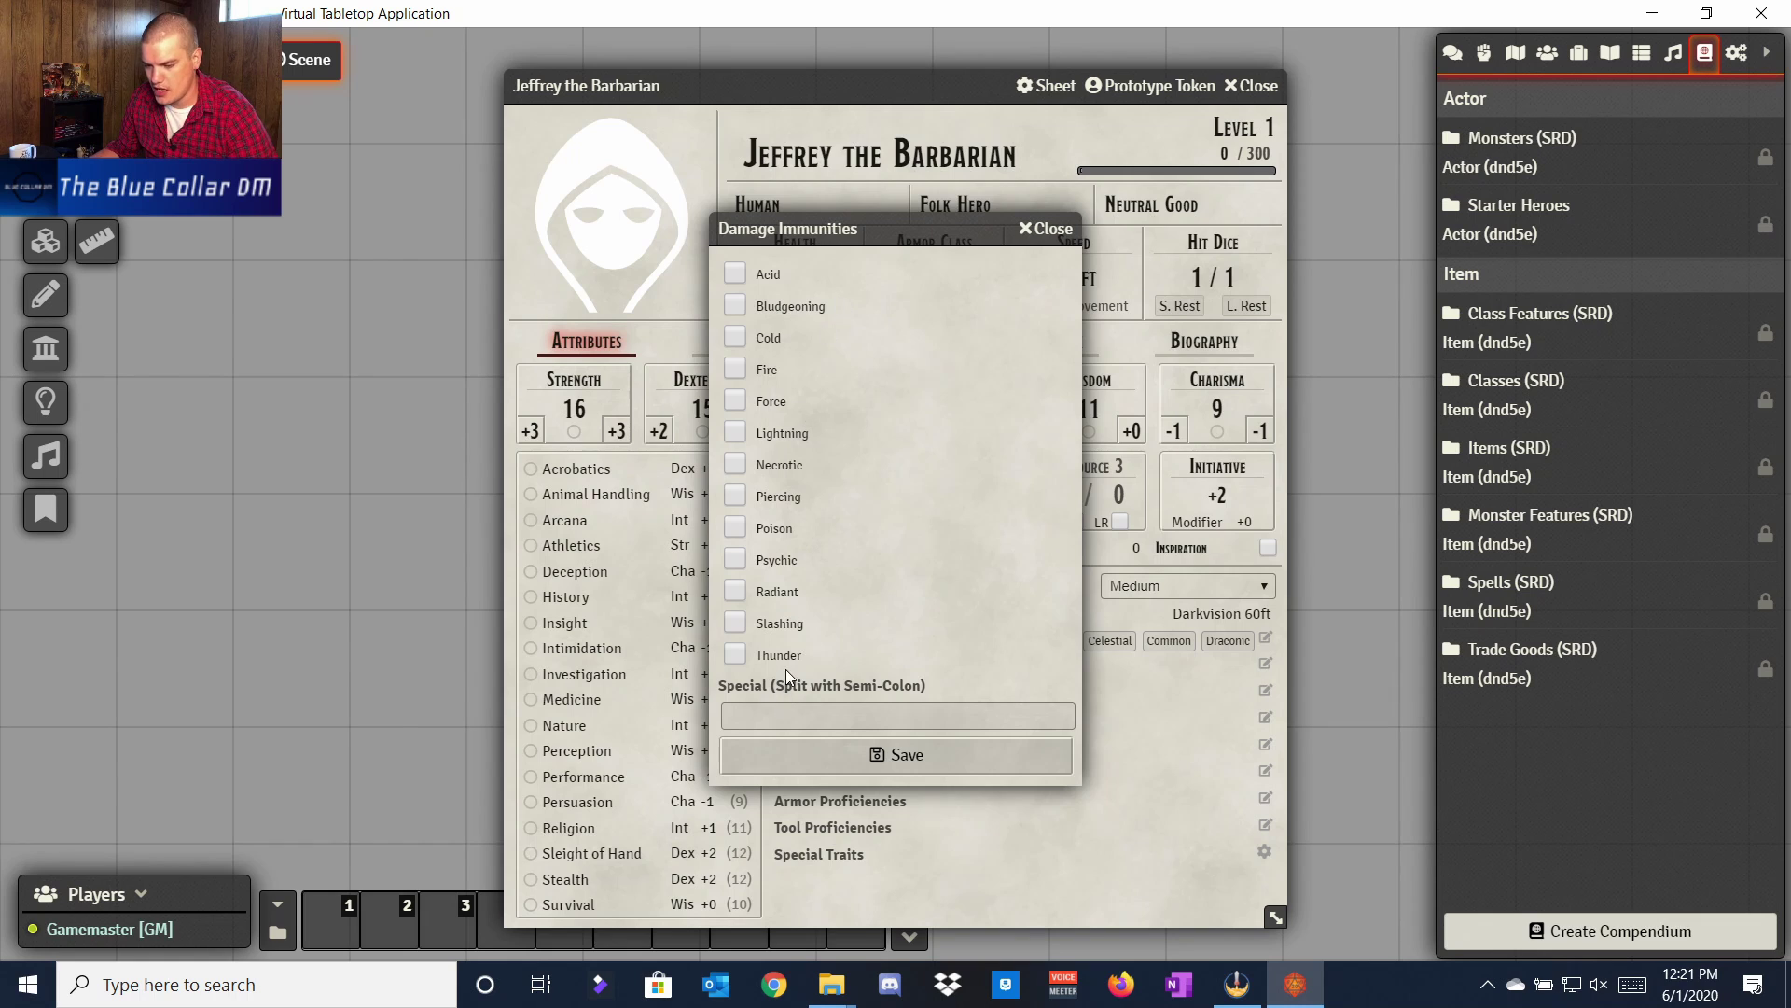
pyautogui.click(1049, 230)
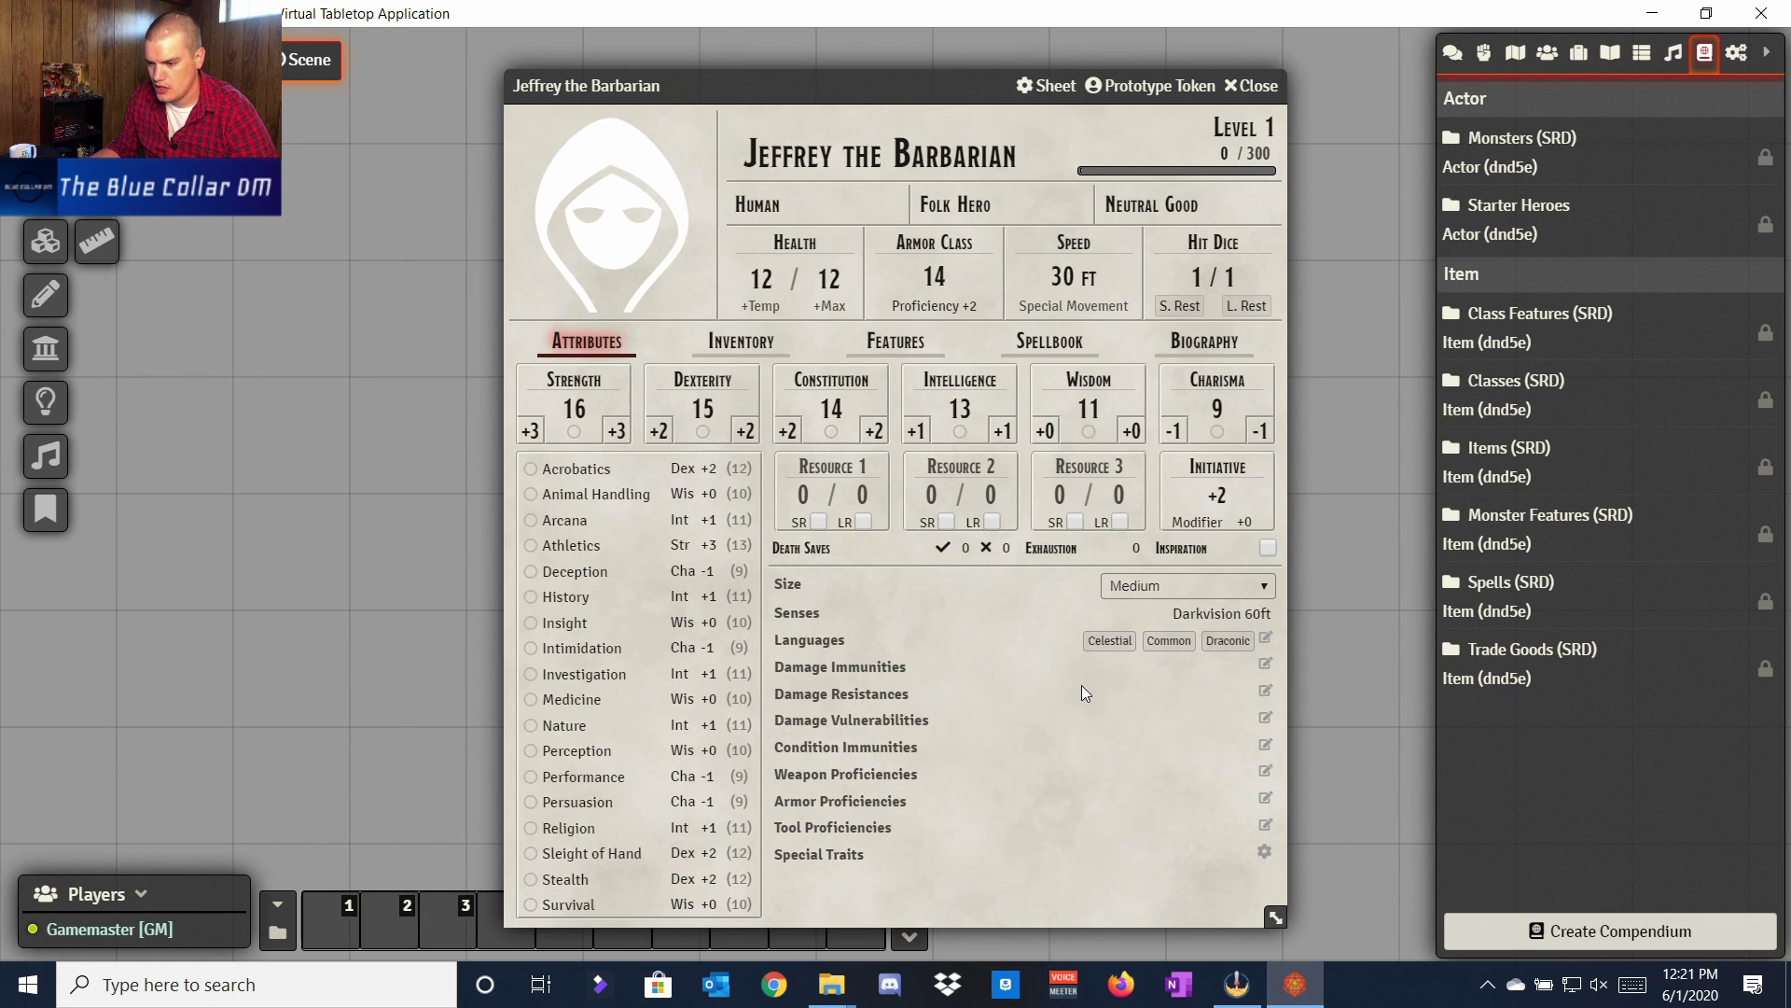
pyautogui.click(1265, 691)
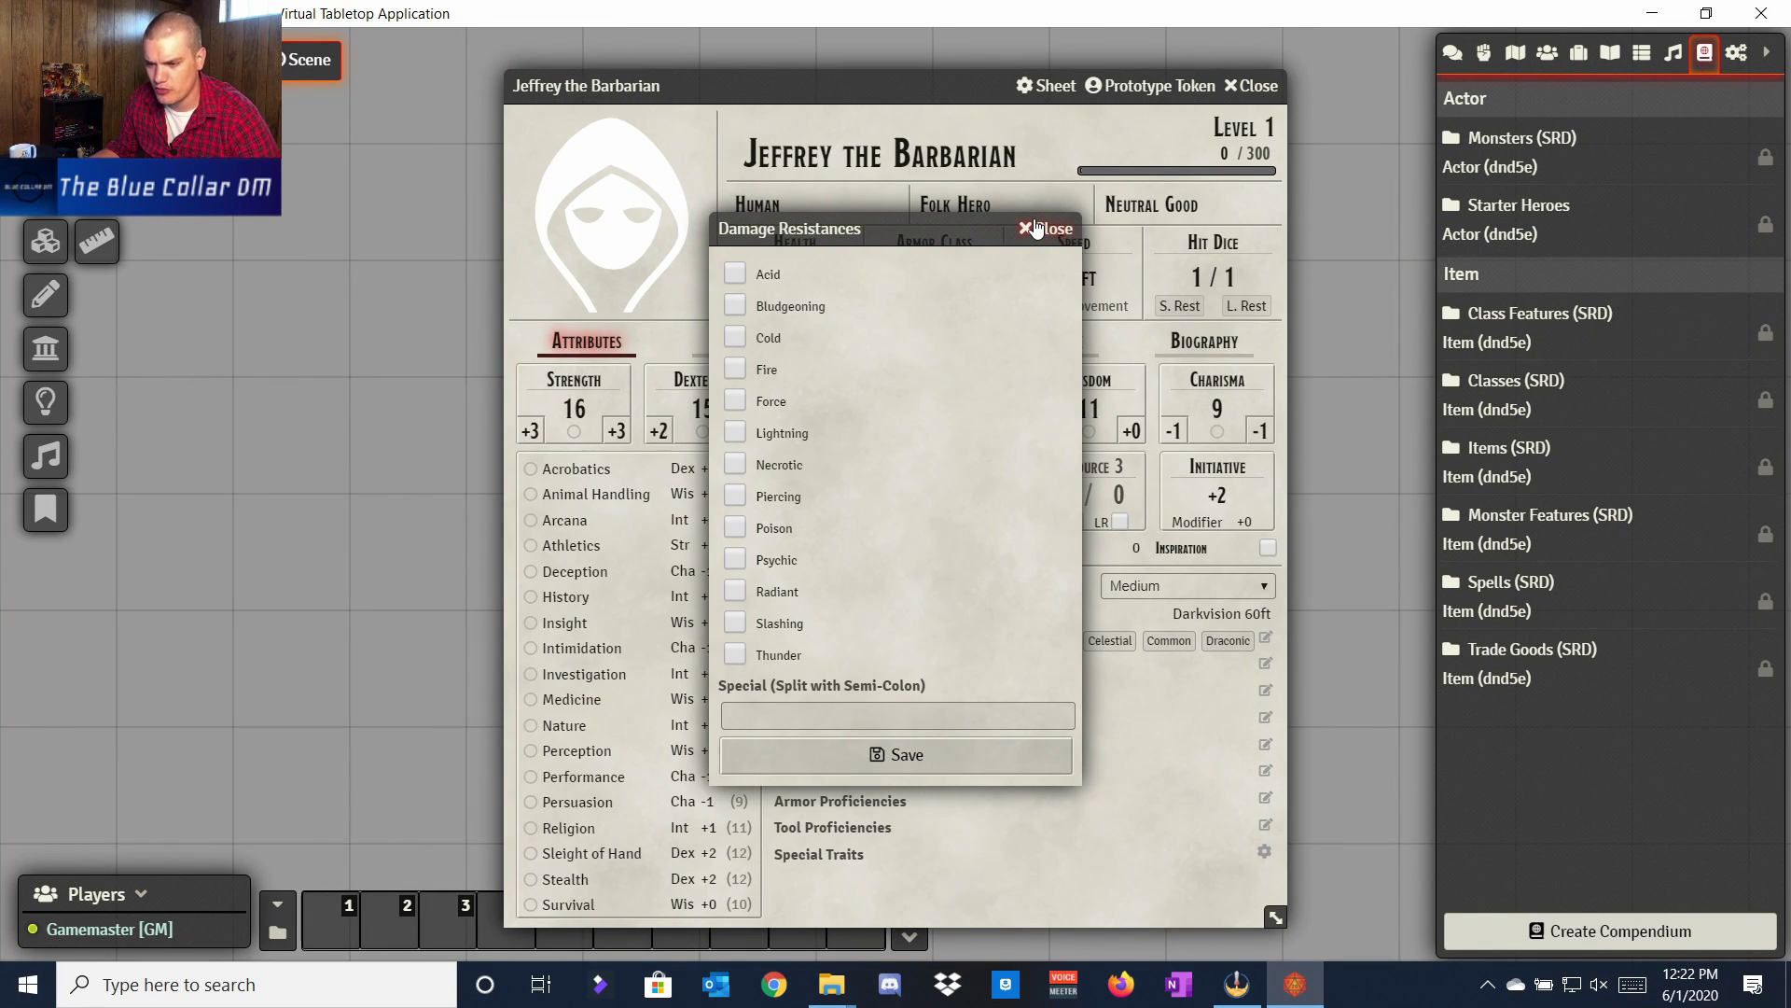
pyautogui.click(1025, 236)
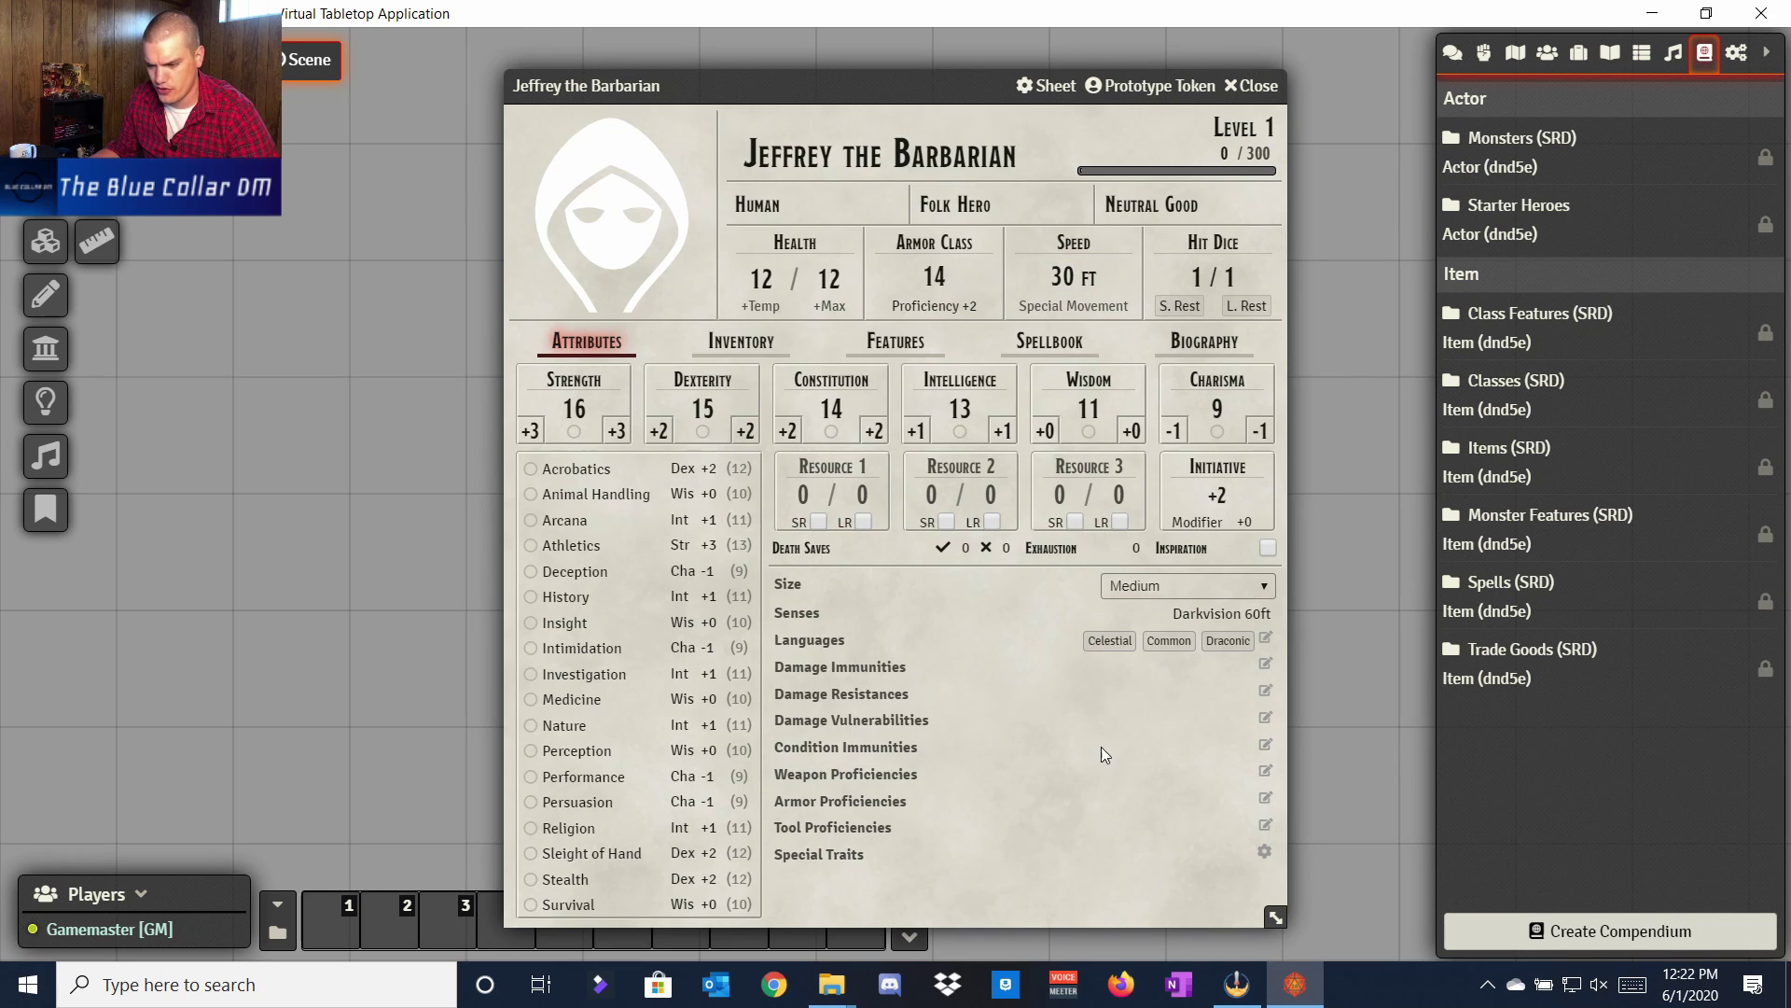
# Step: Give Jeffrey Martial Weapons and Simple Weapons proficiencies
pyautogui.click(1265, 770)
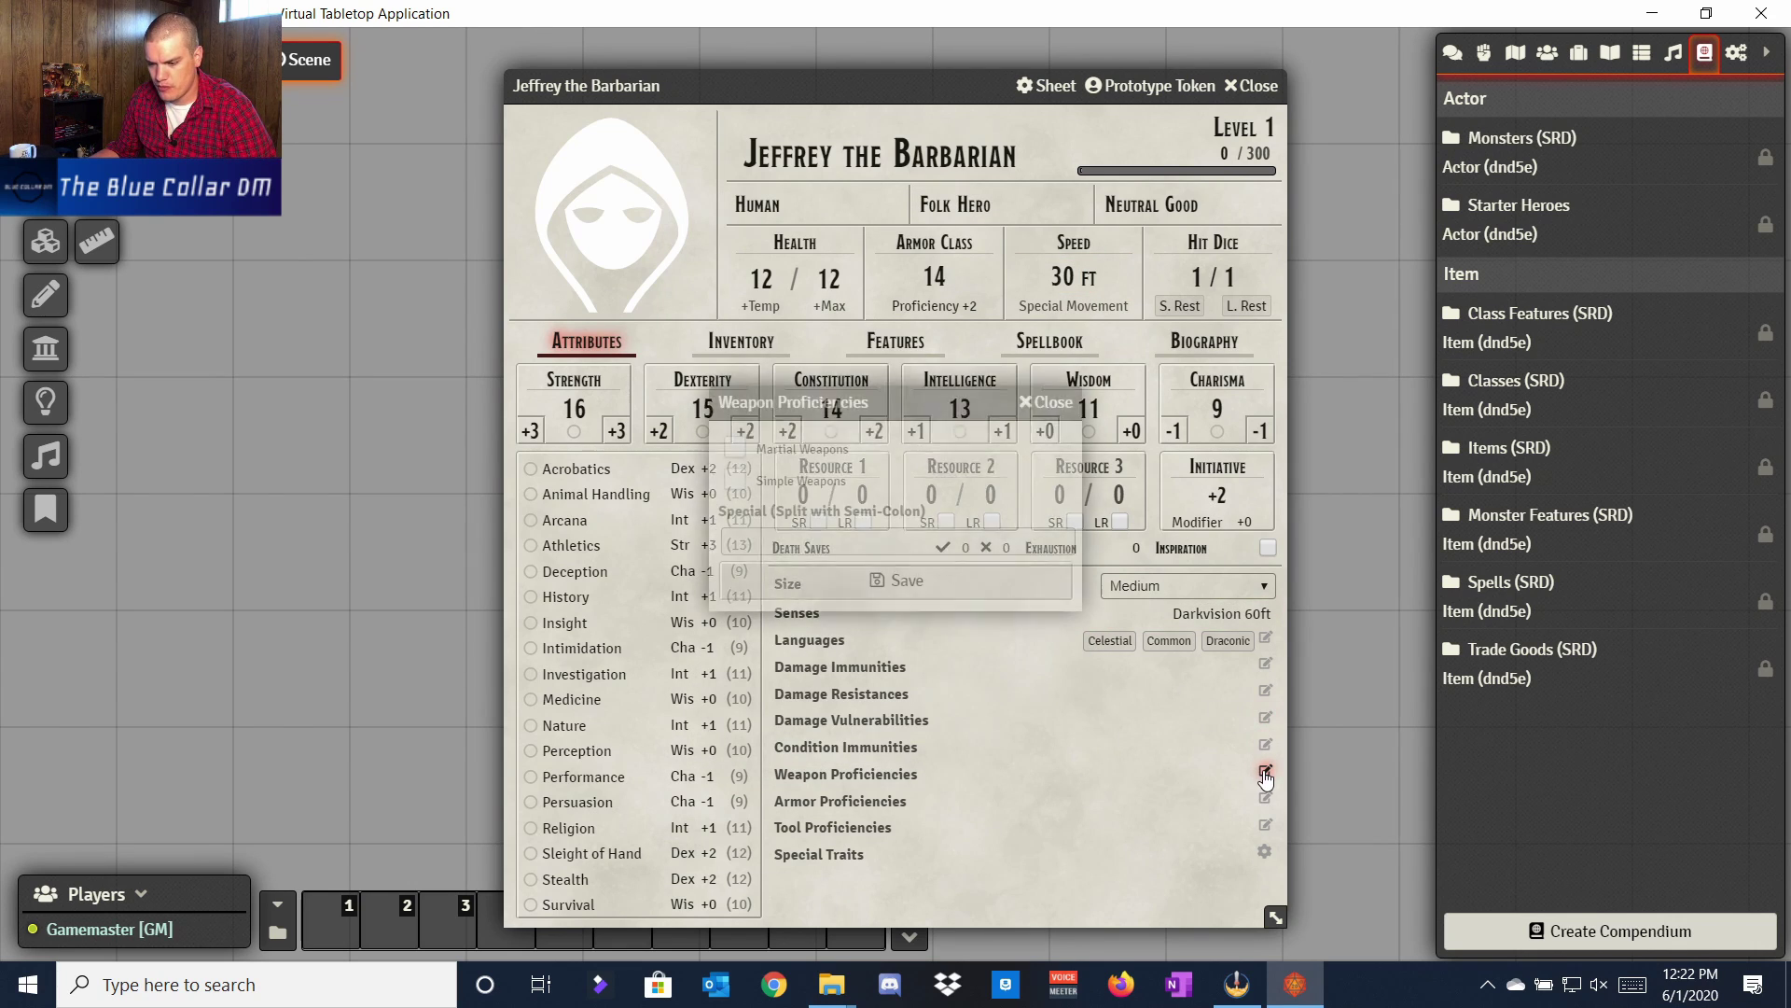
pyautogui.click(795, 448)
pyautogui.click(791, 478)
pyautogui.click(855, 587)
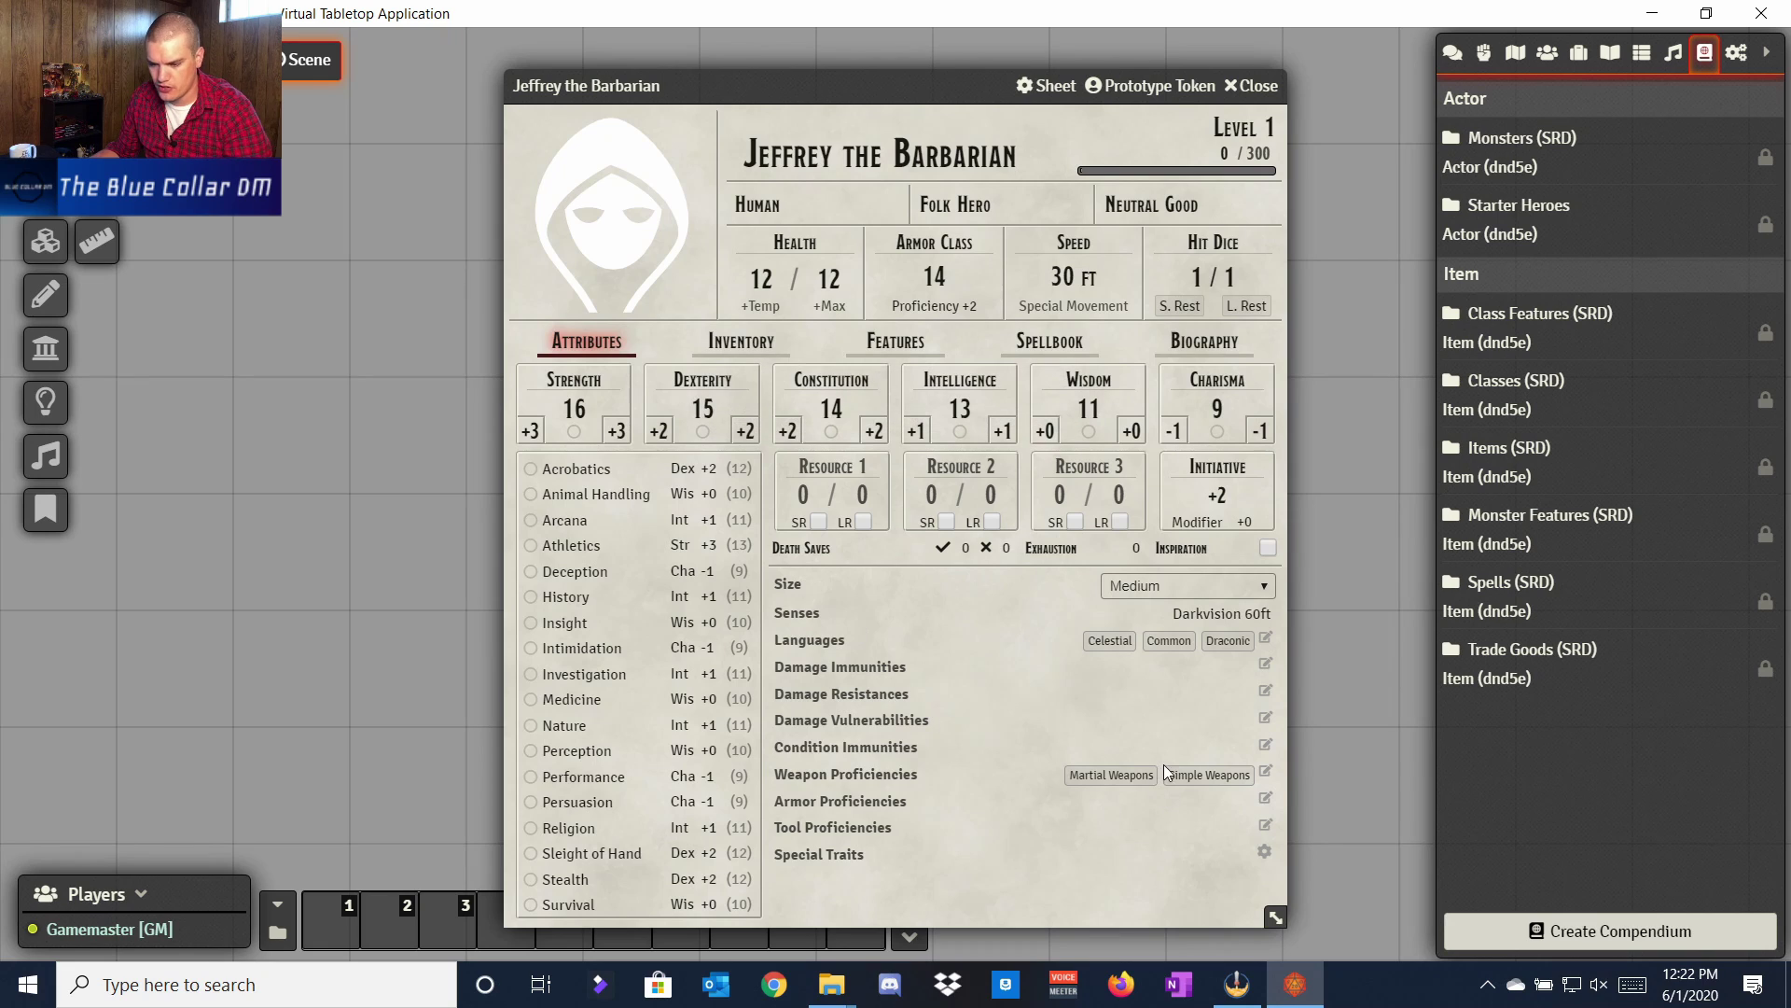
# Step: Add Musical Instrument as a tool proficiency
pyautogui.click(1263, 797)
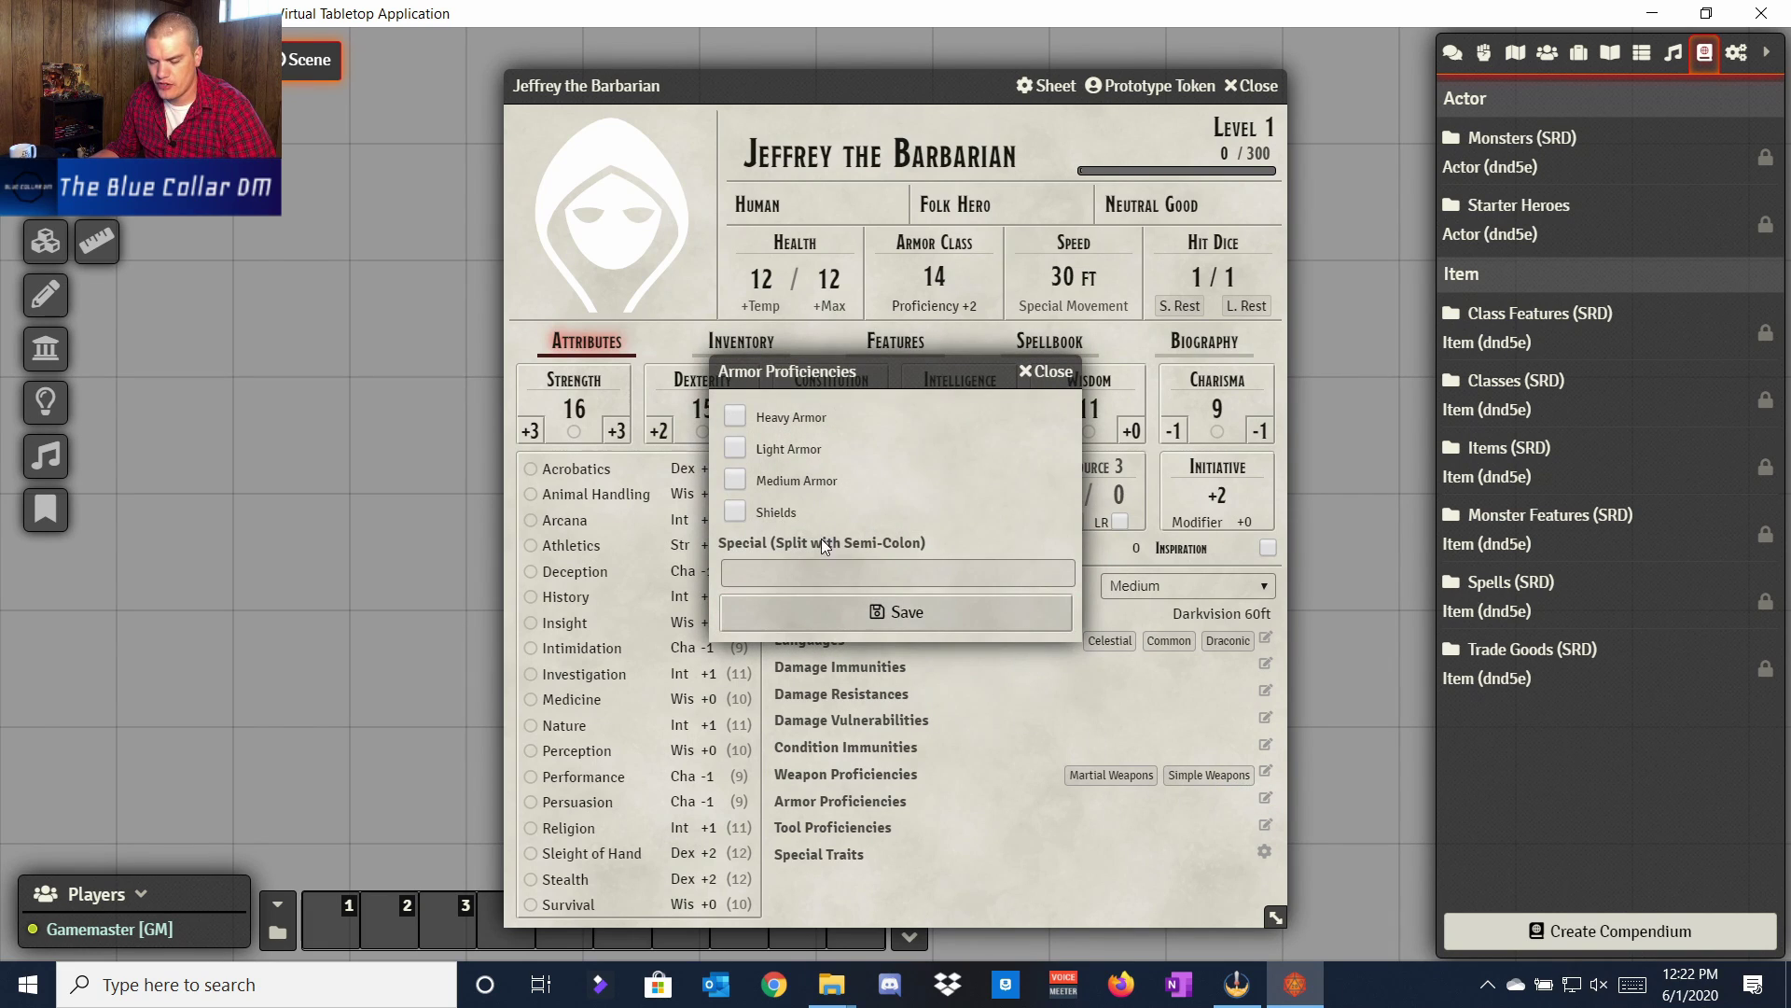
pyautogui.press('Tab')
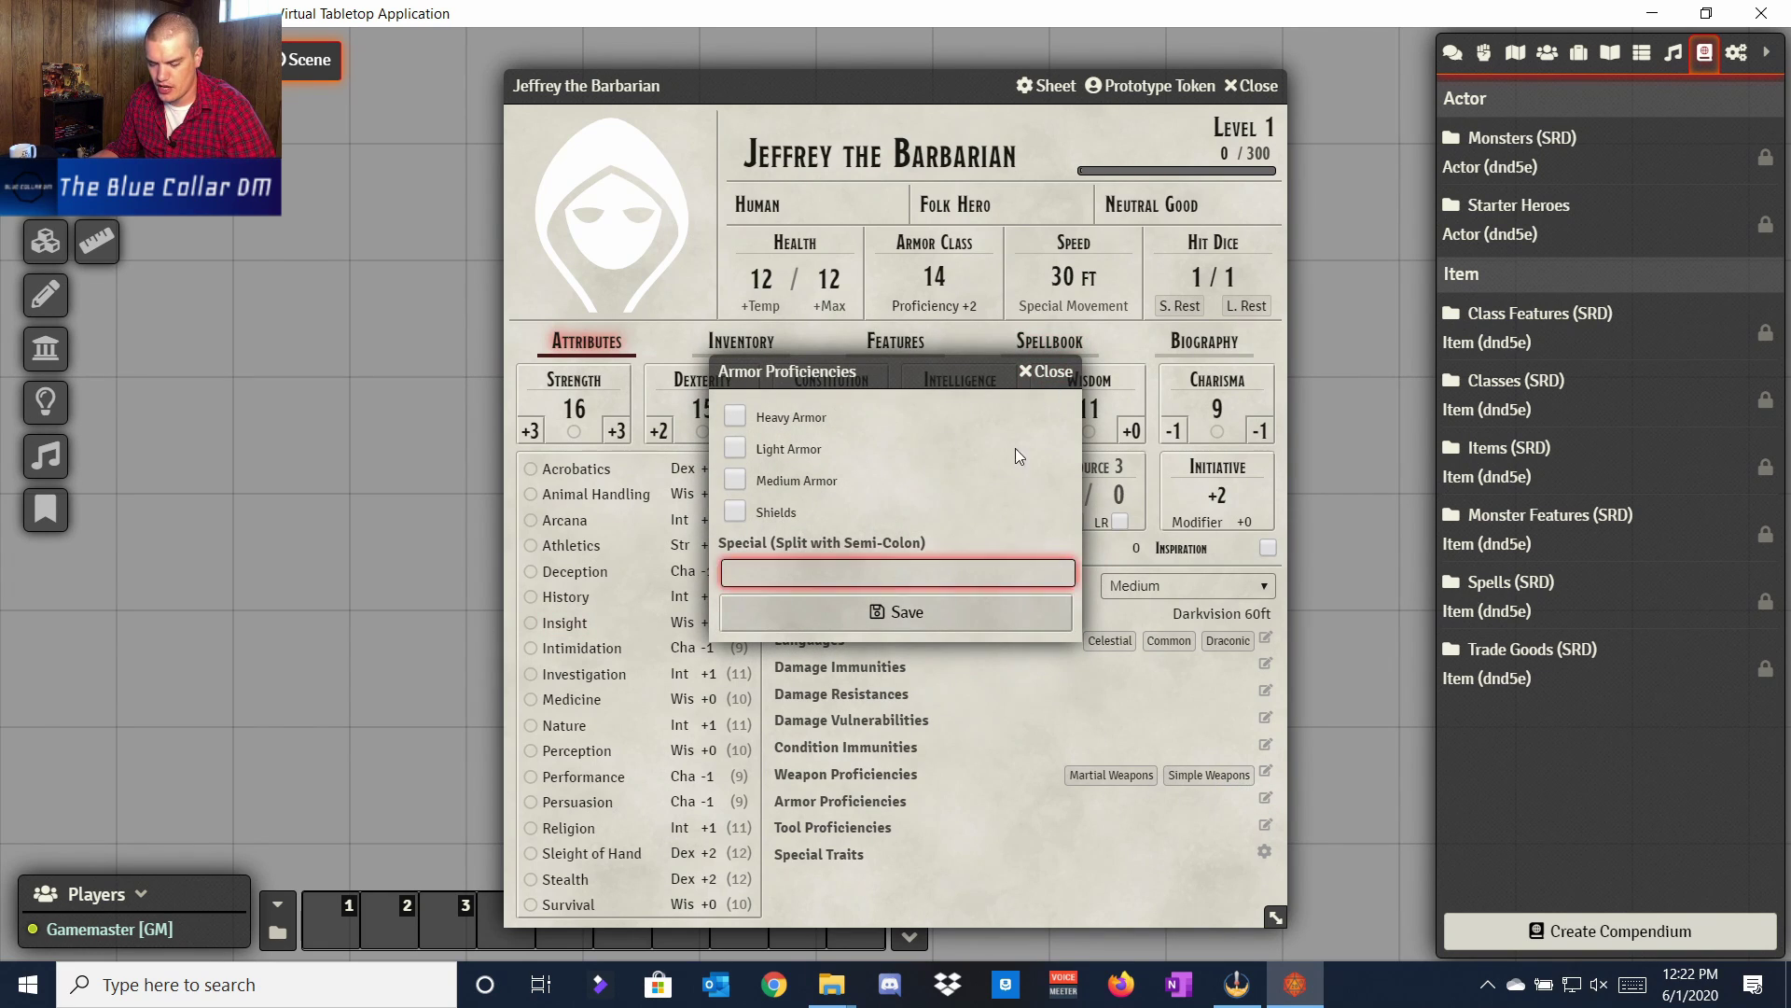
pyautogui.click(1044, 371)
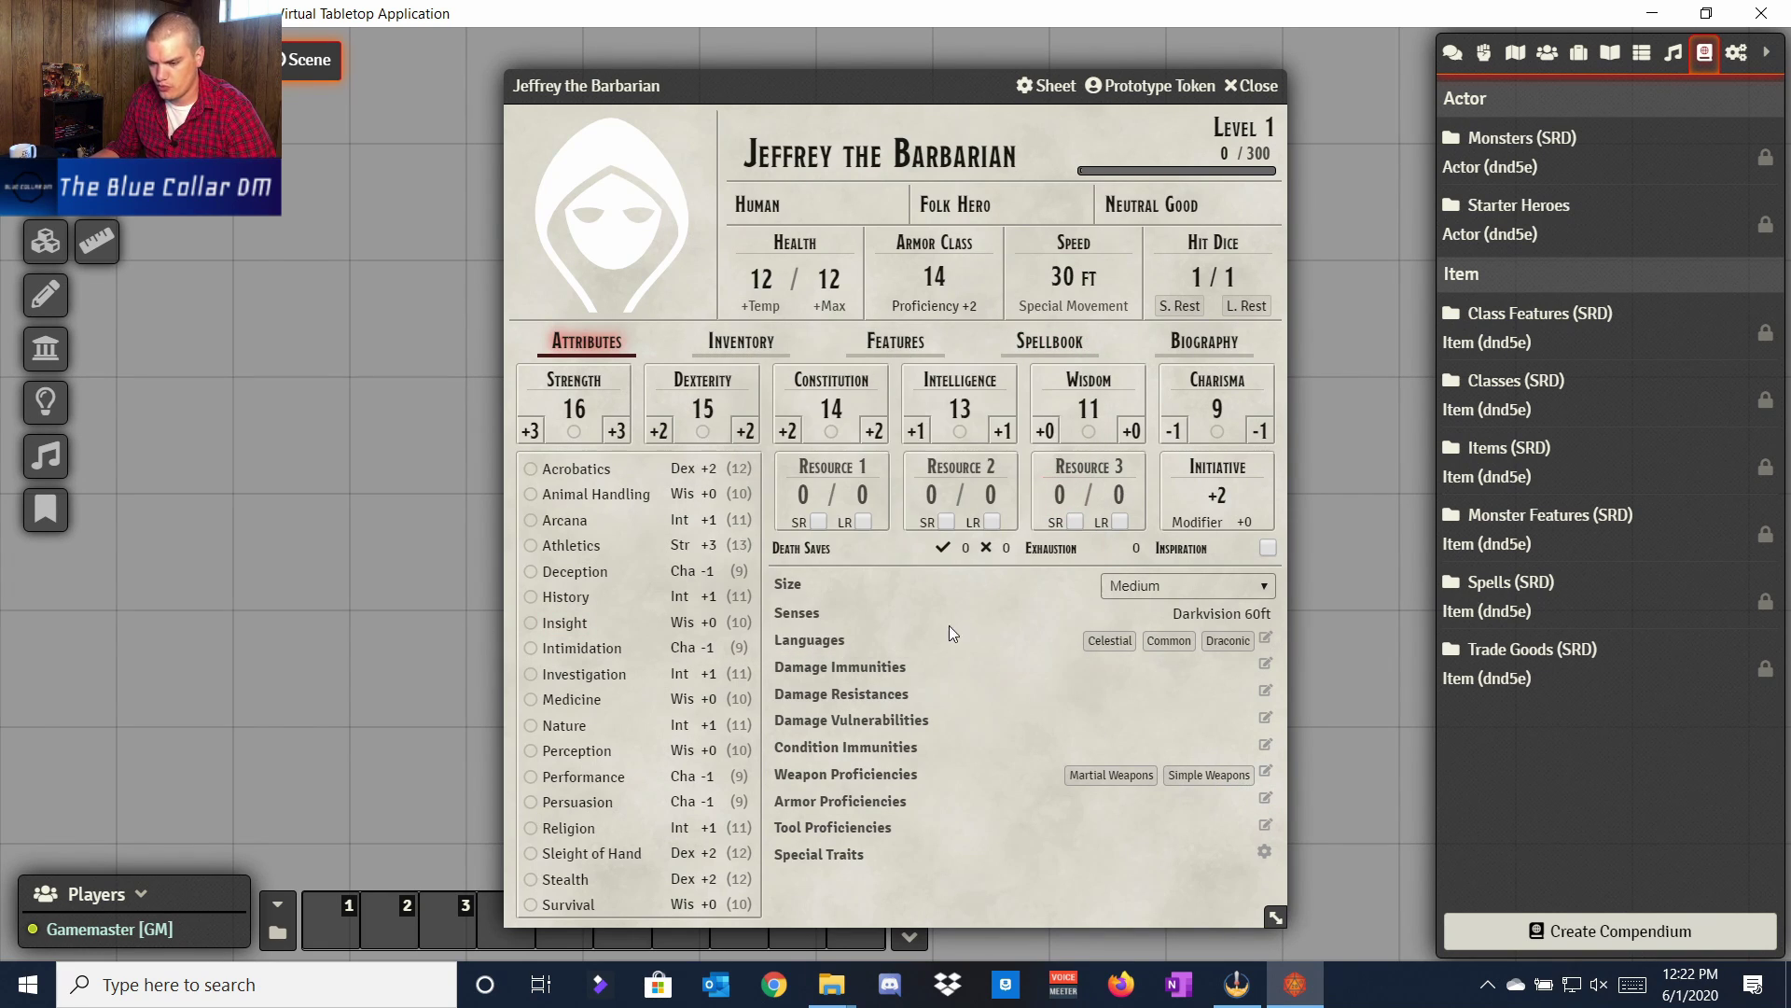
pyautogui.click(1265, 826)
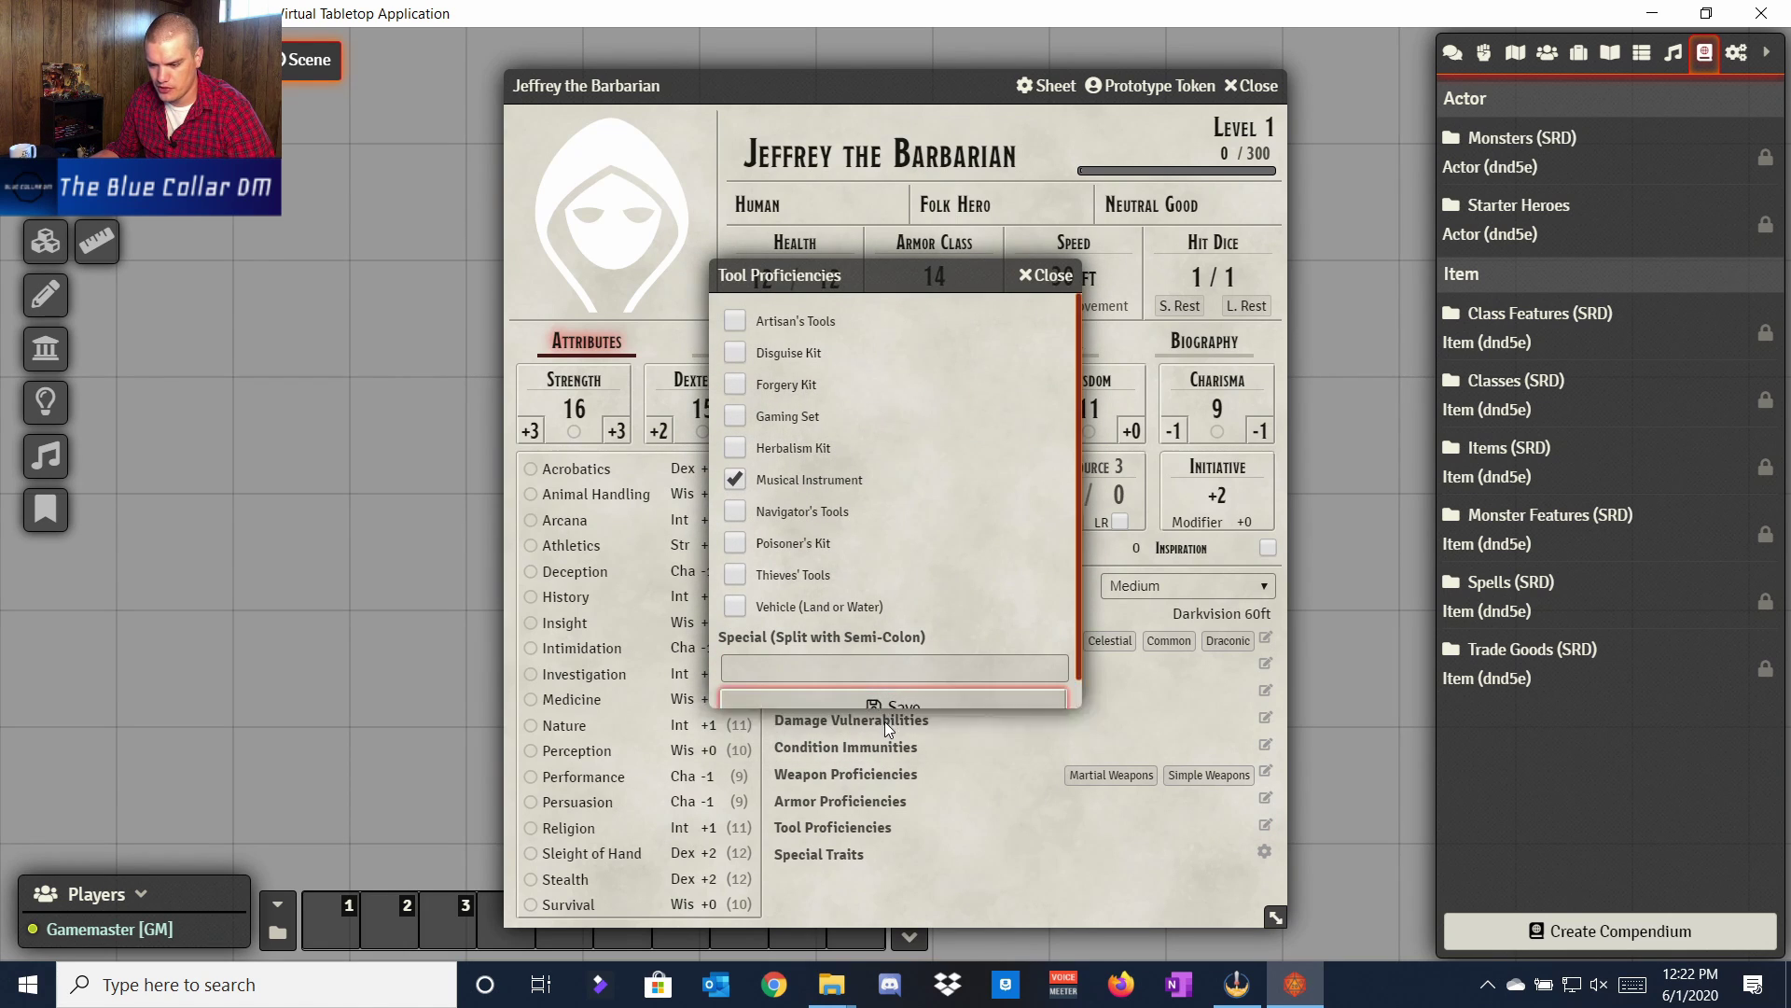
pyautogui.click(885, 721)
# Step: Add Light Armor and Shields armor proficiencies
pyautogui.click(1266, 799)
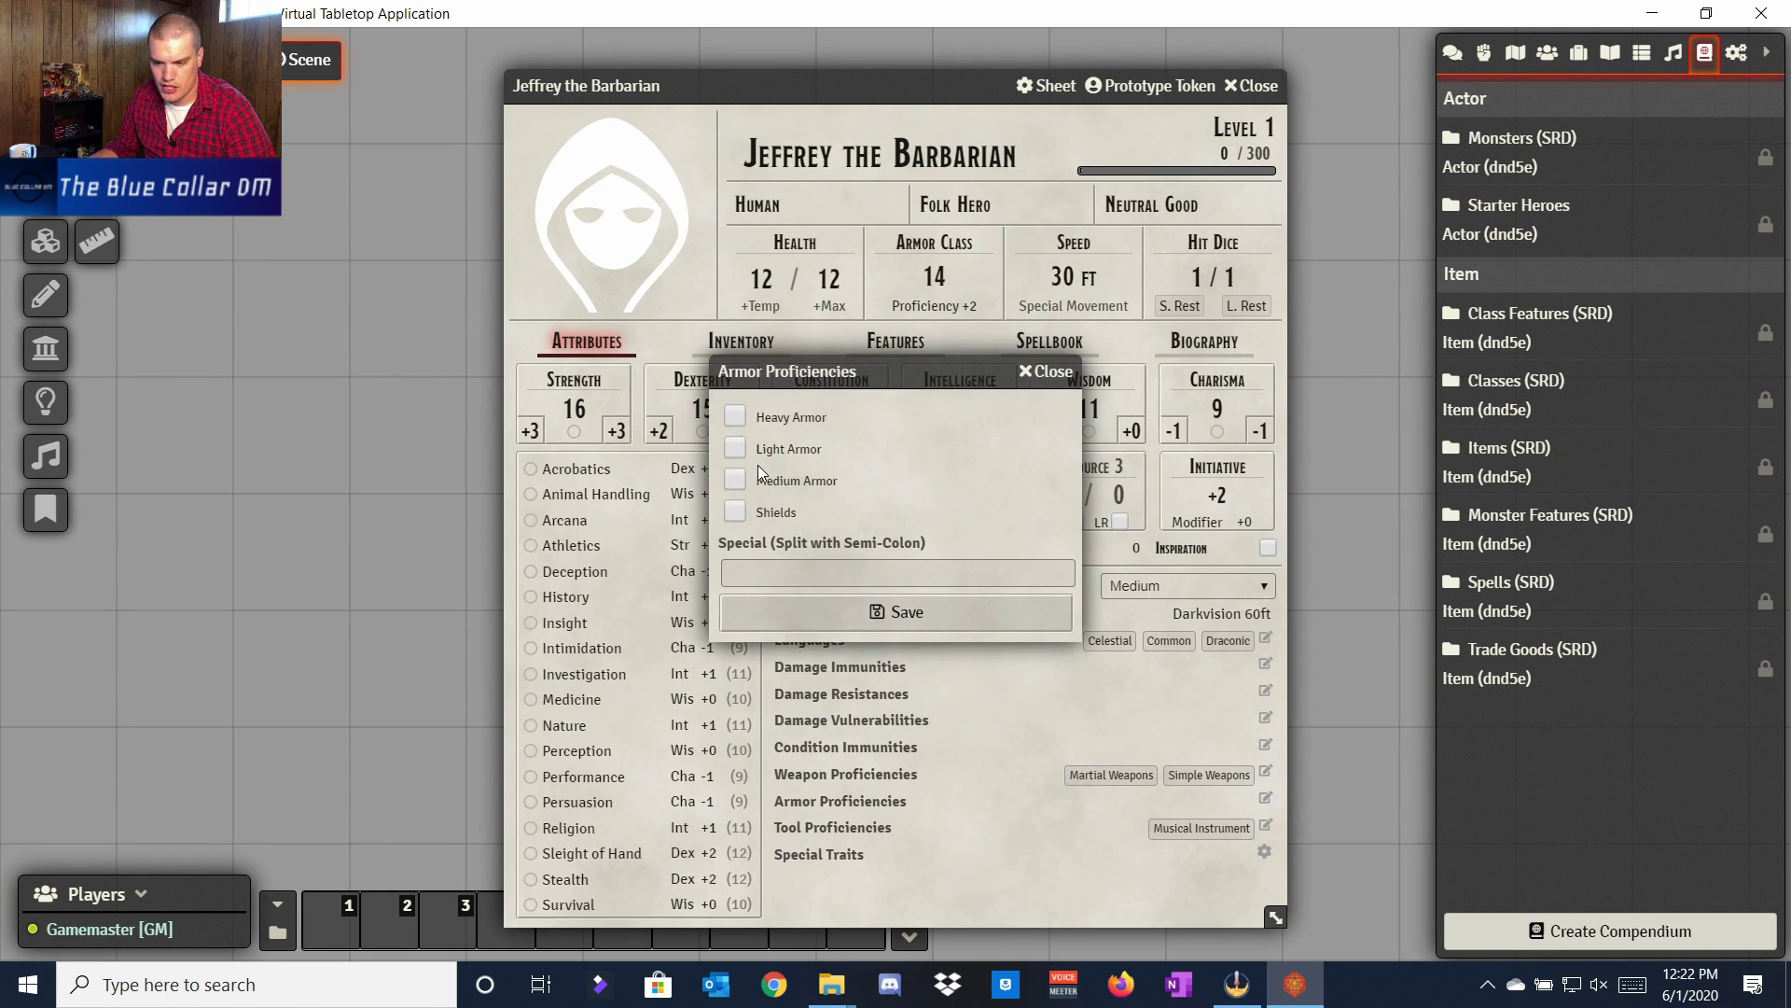
pyautogui.click(771, 514)
pyautogui.click(816, 611)
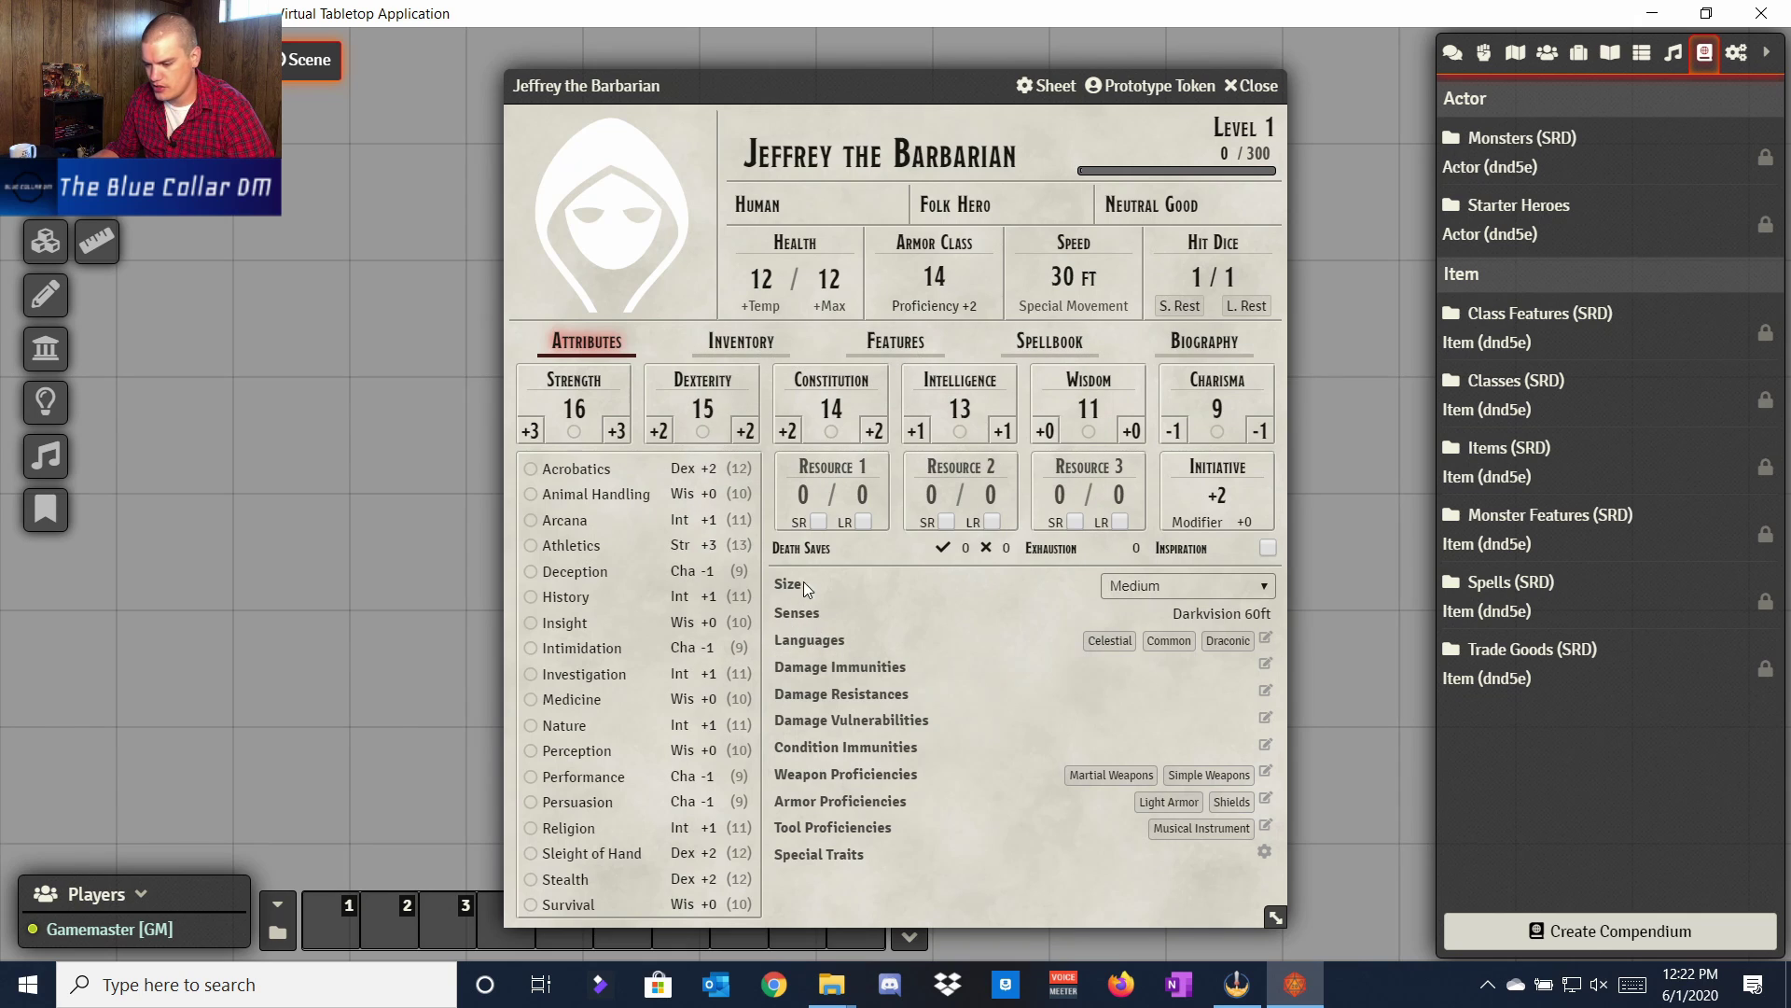
pyautogui.click(1266, 850)
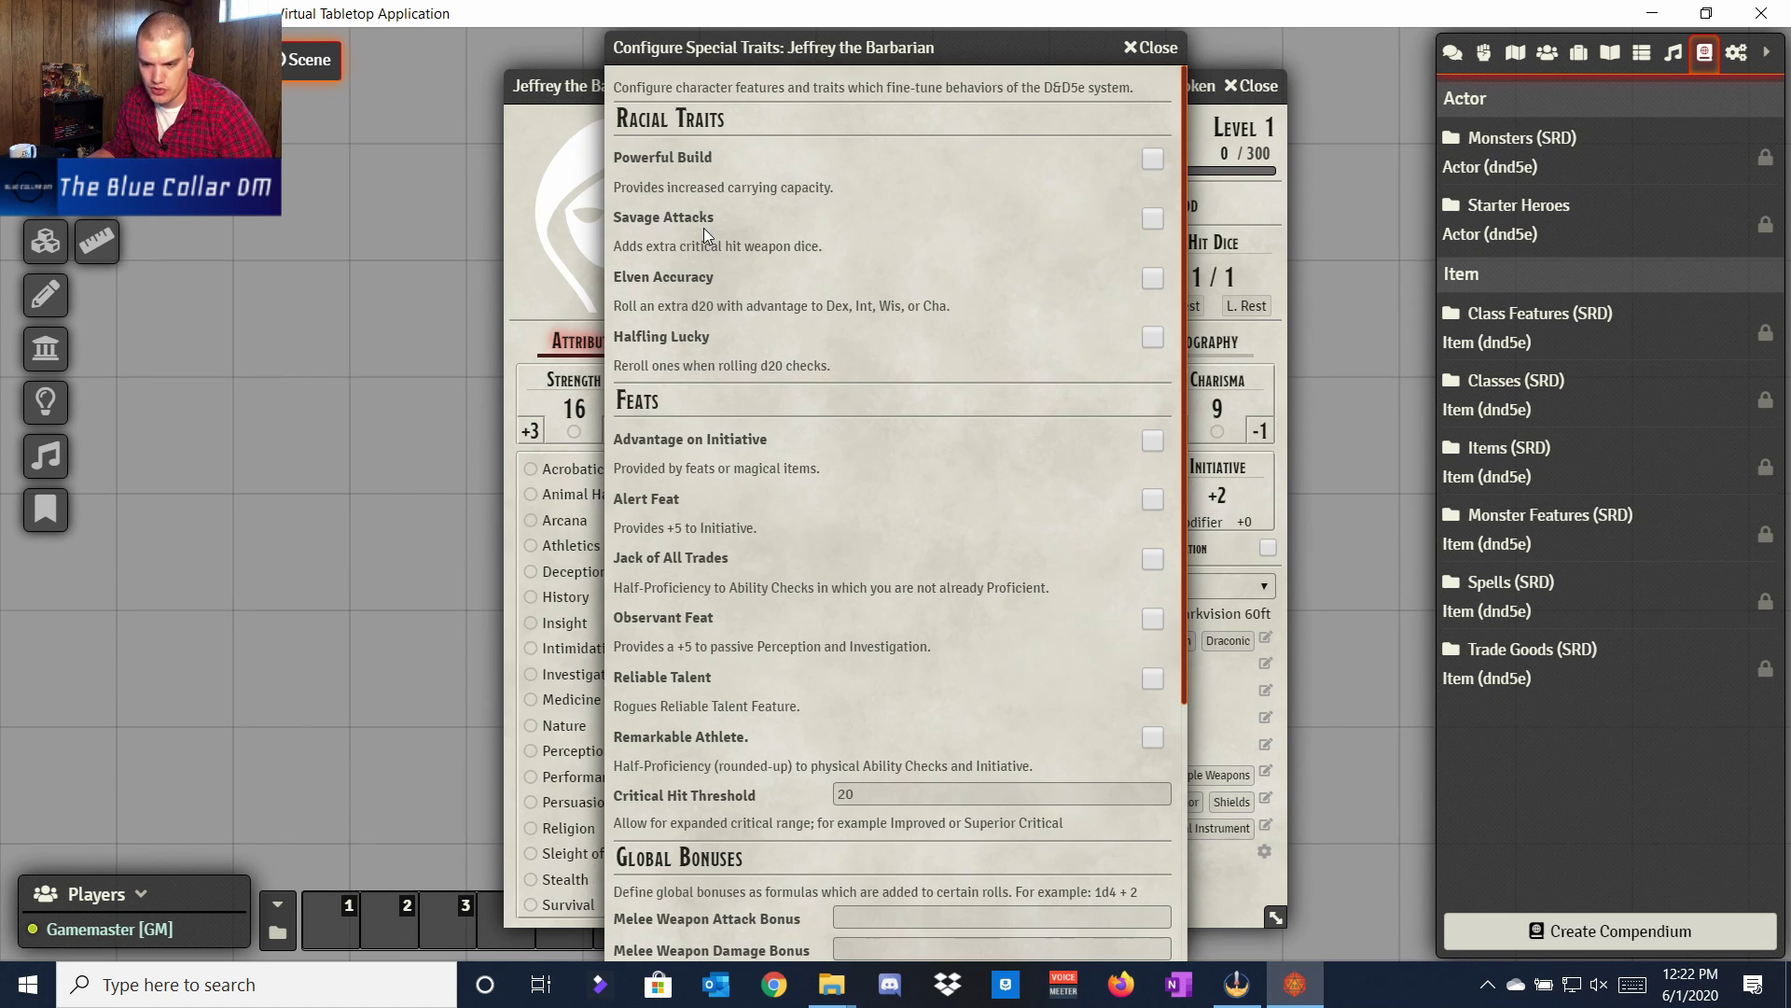
pyautogui.scroll(-5, 708, 239)
pyautogui.scroll(2, 887, 389)
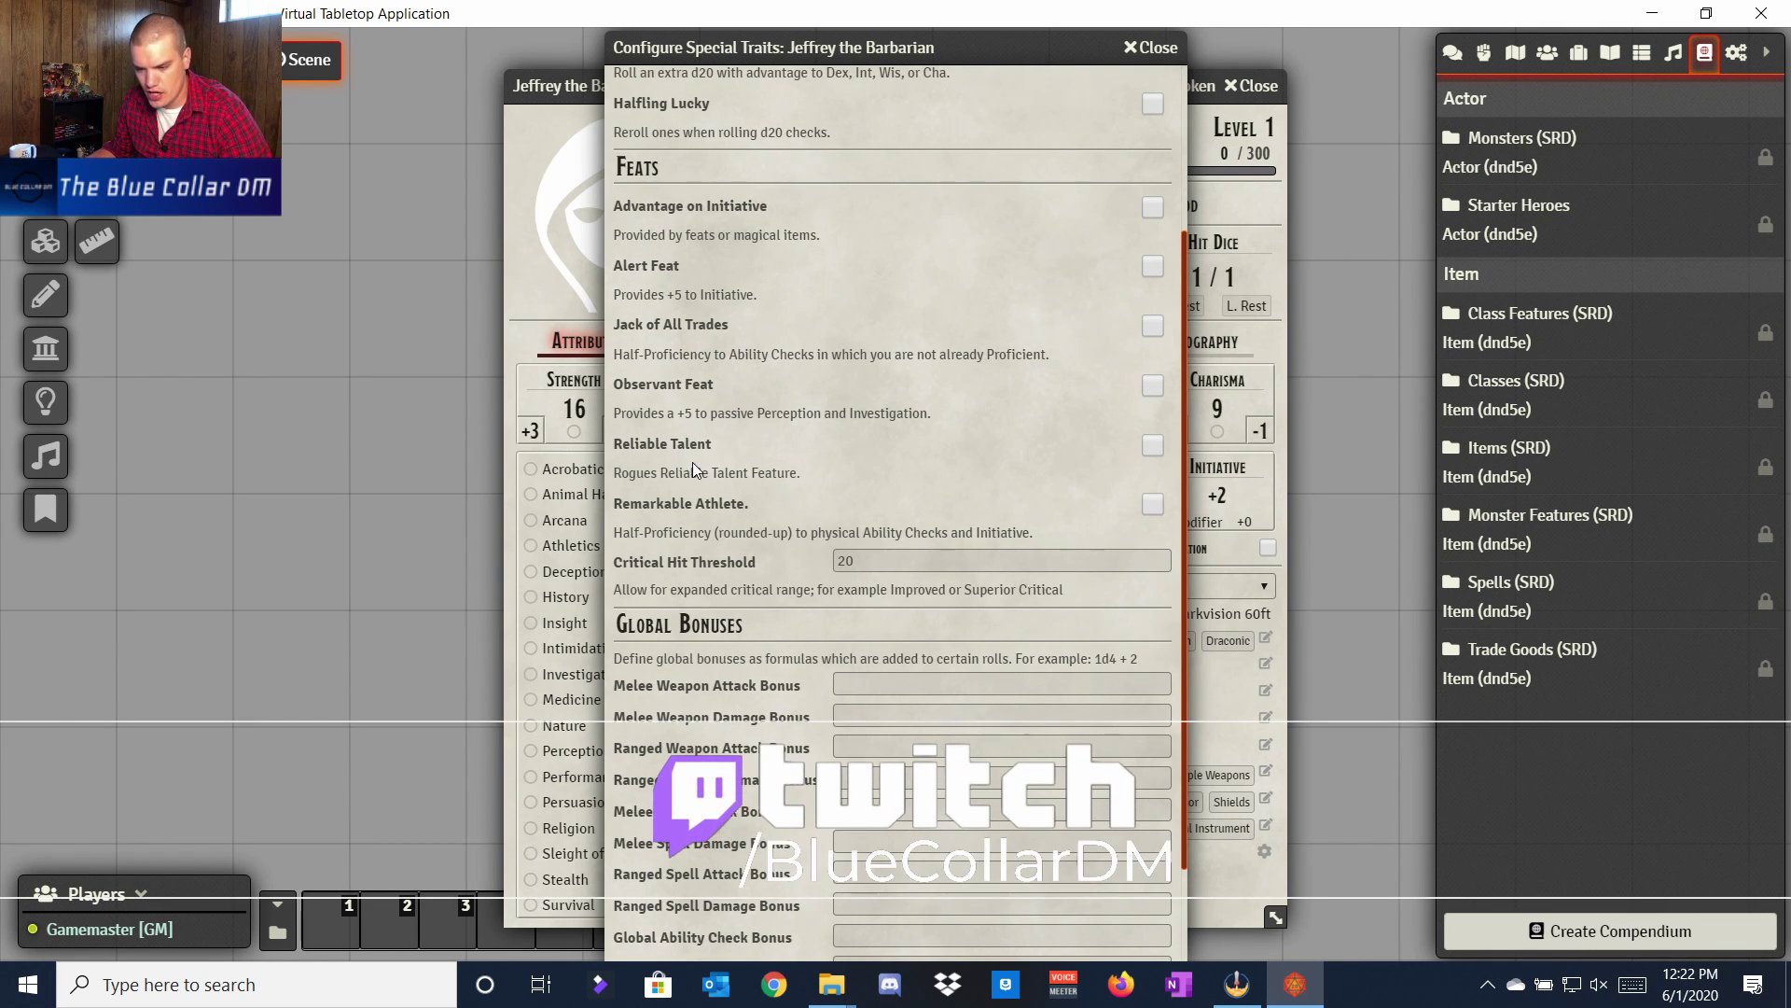
pyautogui.scroll(-3, 695, 462)
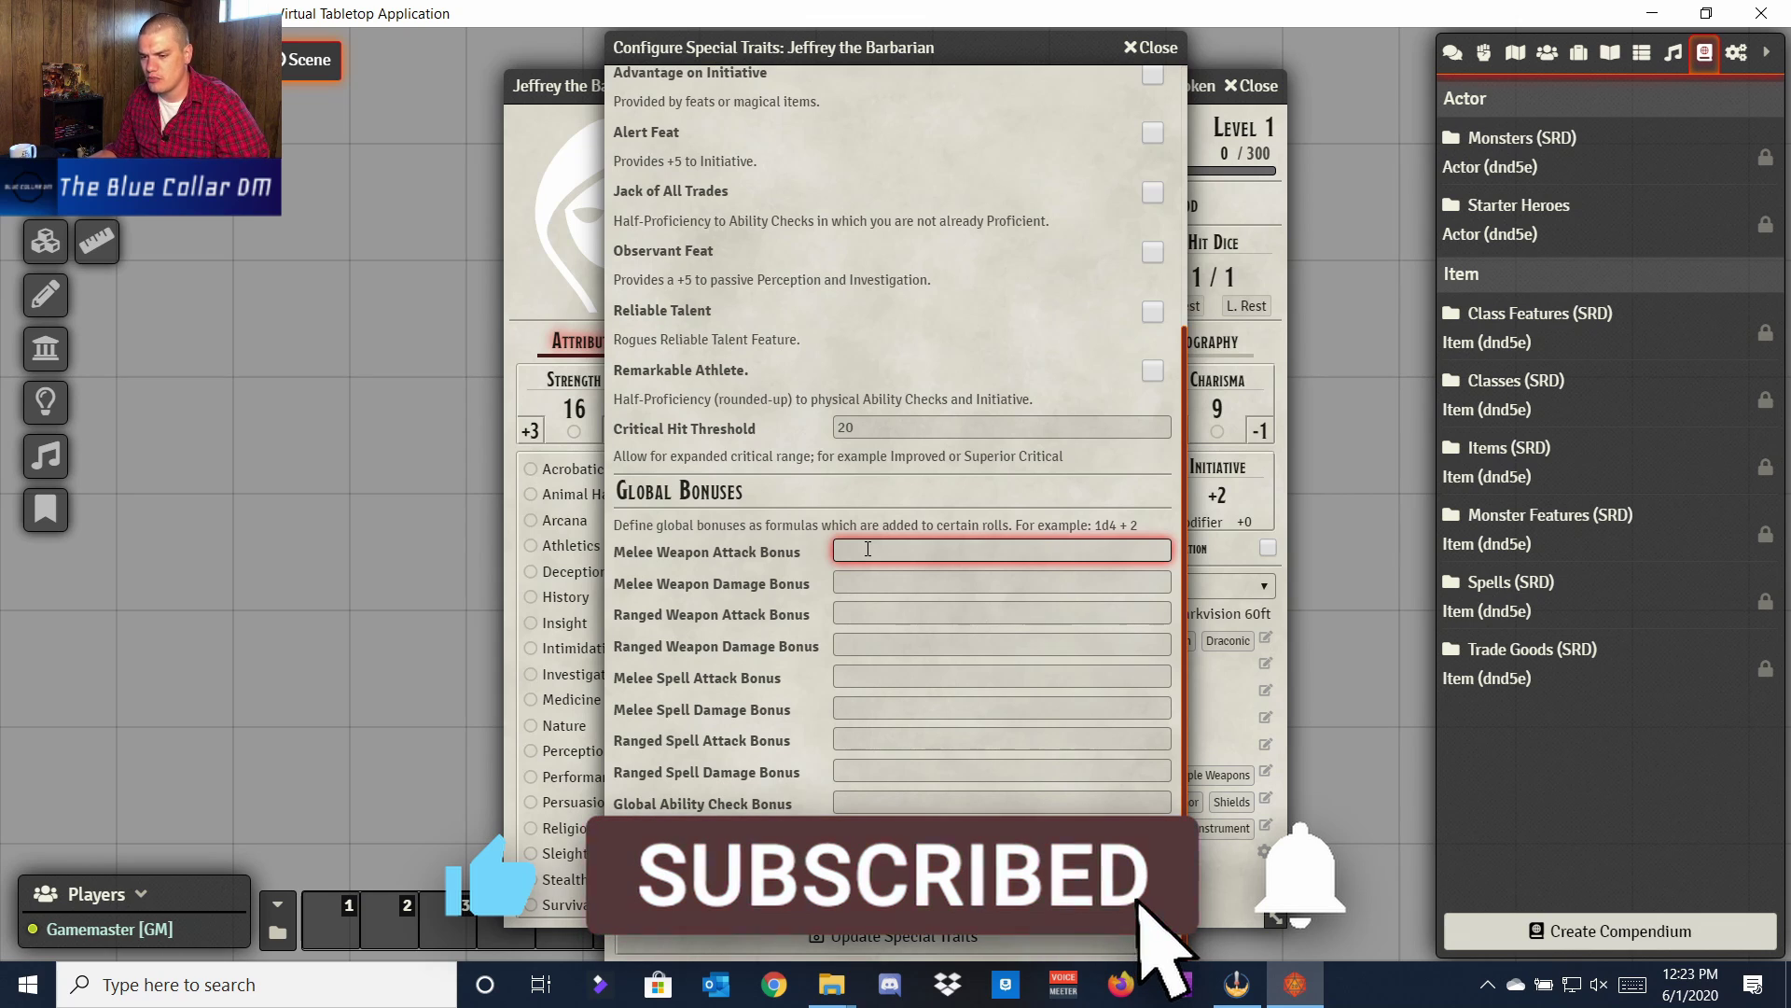
pyautogui.click(1157, 47)
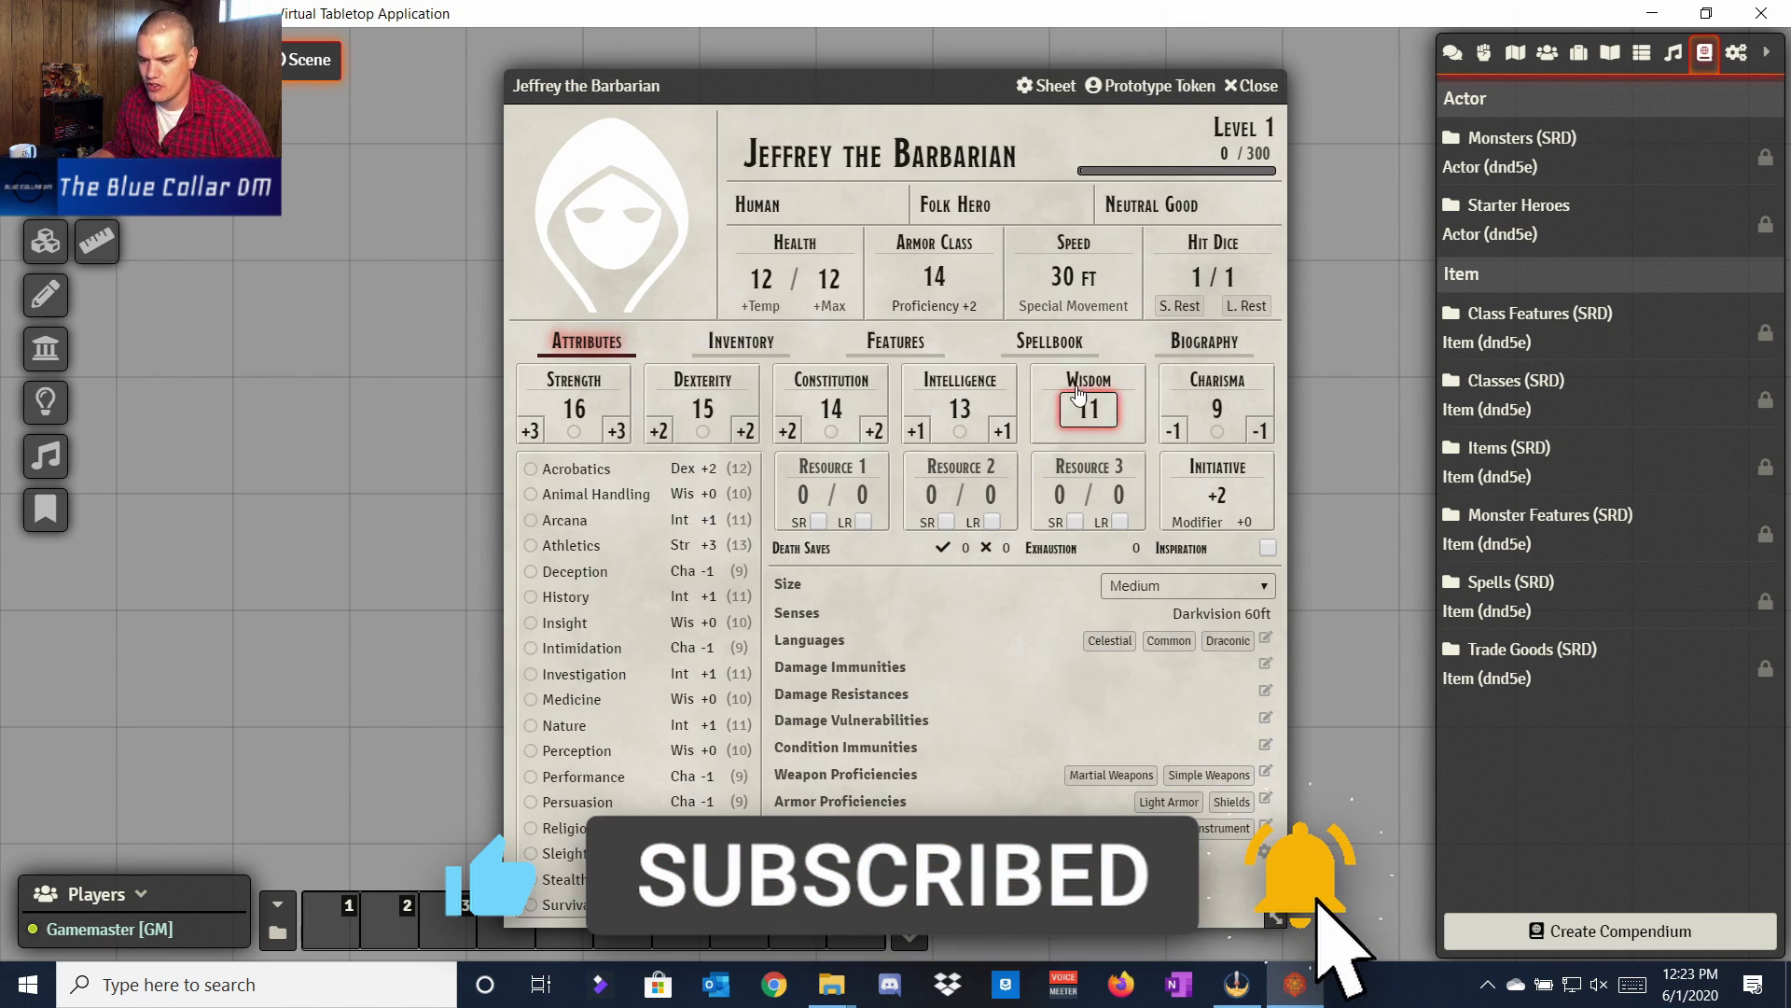
pyautogui.click(745, 341)
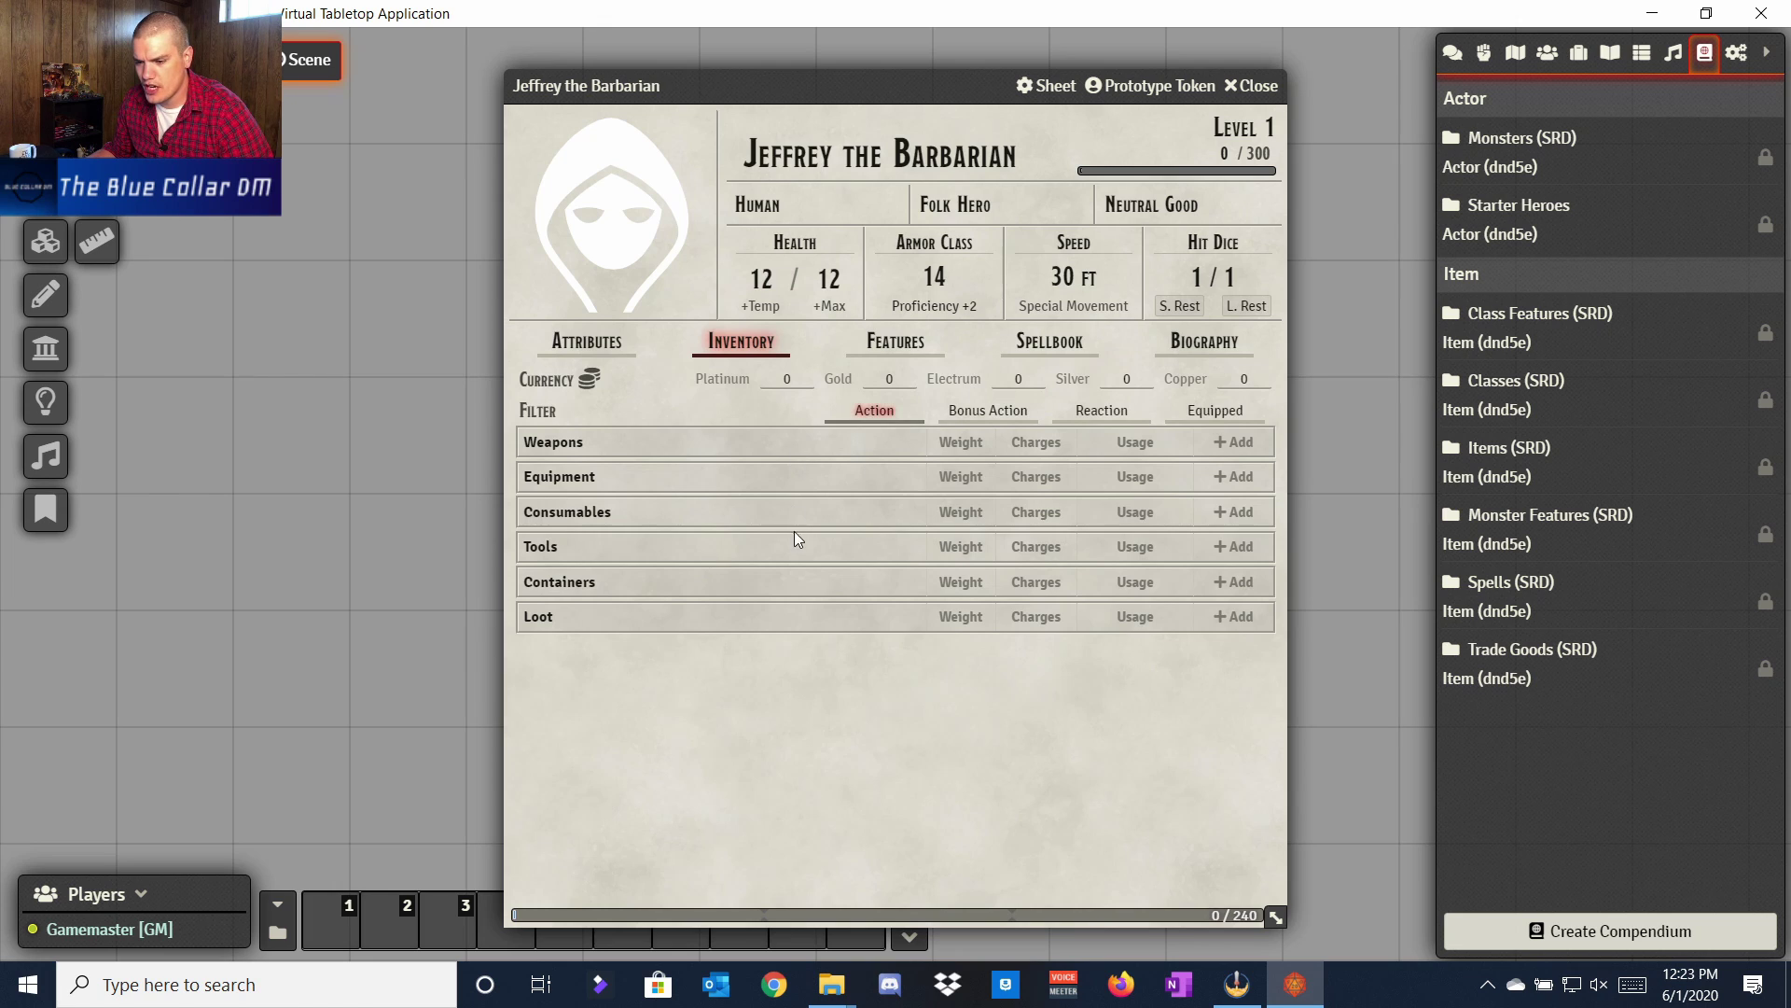
# Step: Drag Acid (vial) and Alchemist's Fire from Items (SRD) into consumables, then view the Spellbook
pyautogui.click(1501, 462)
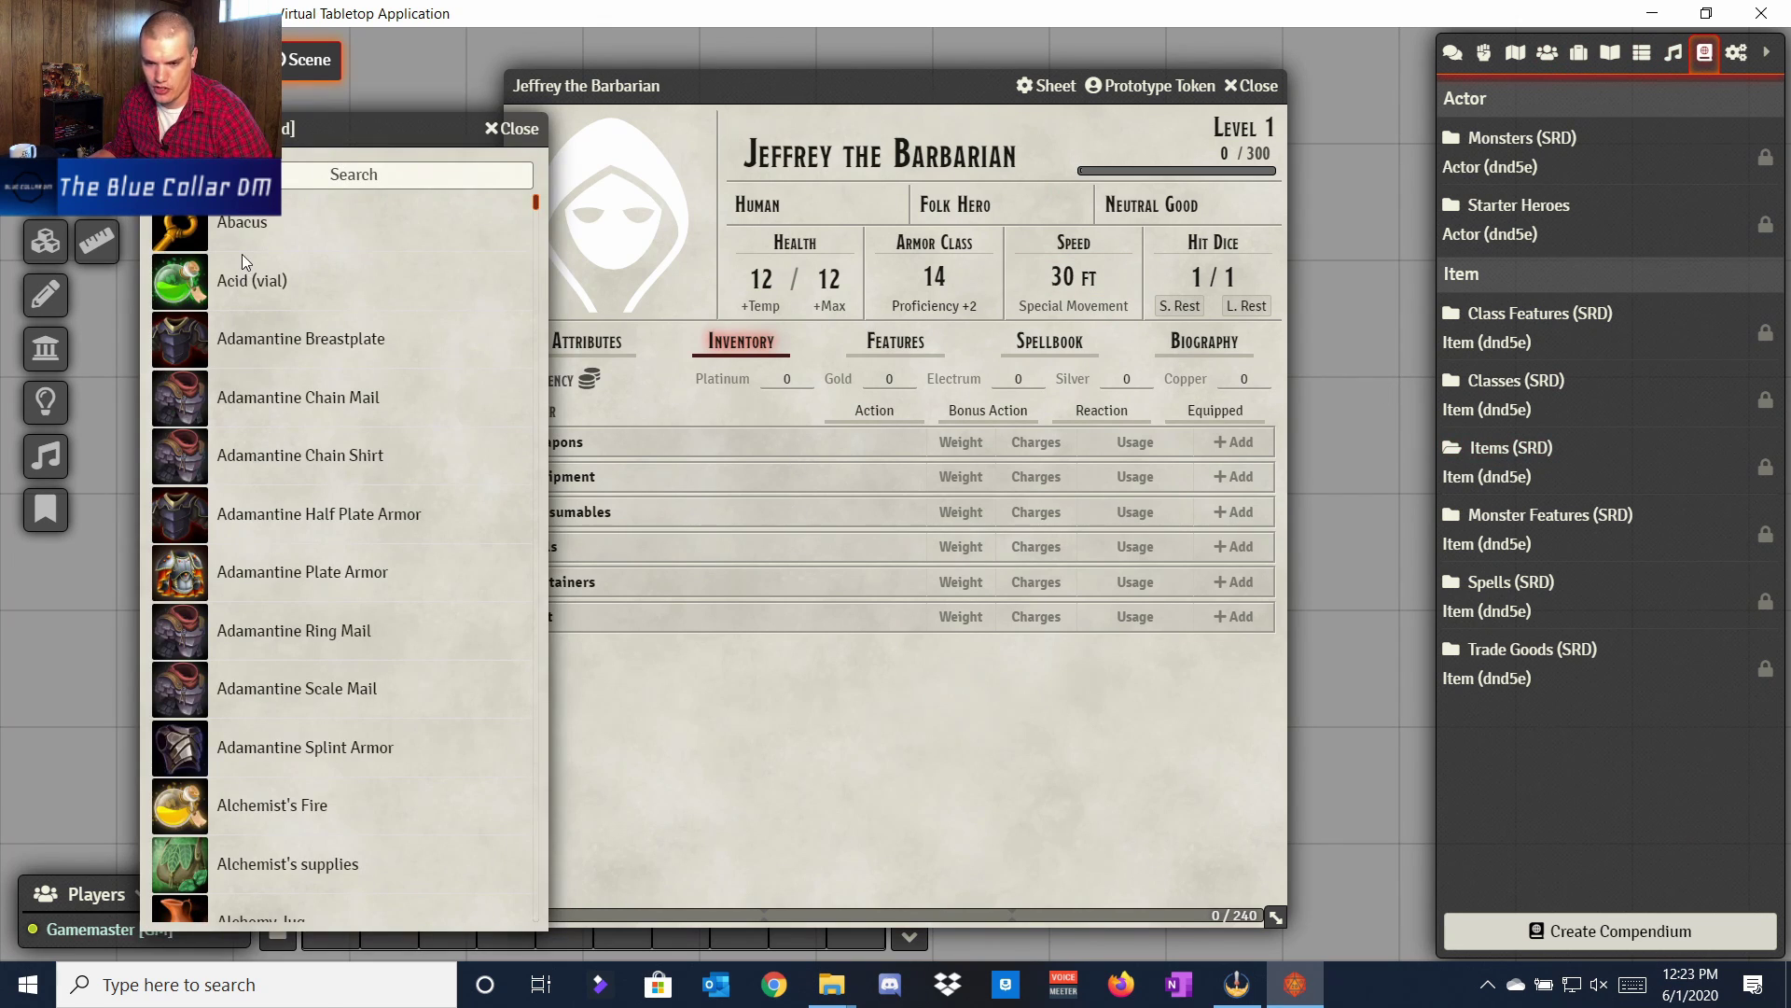
pyautogui.moveTo(326, 338); pyautogui.dragTo(566, 462)
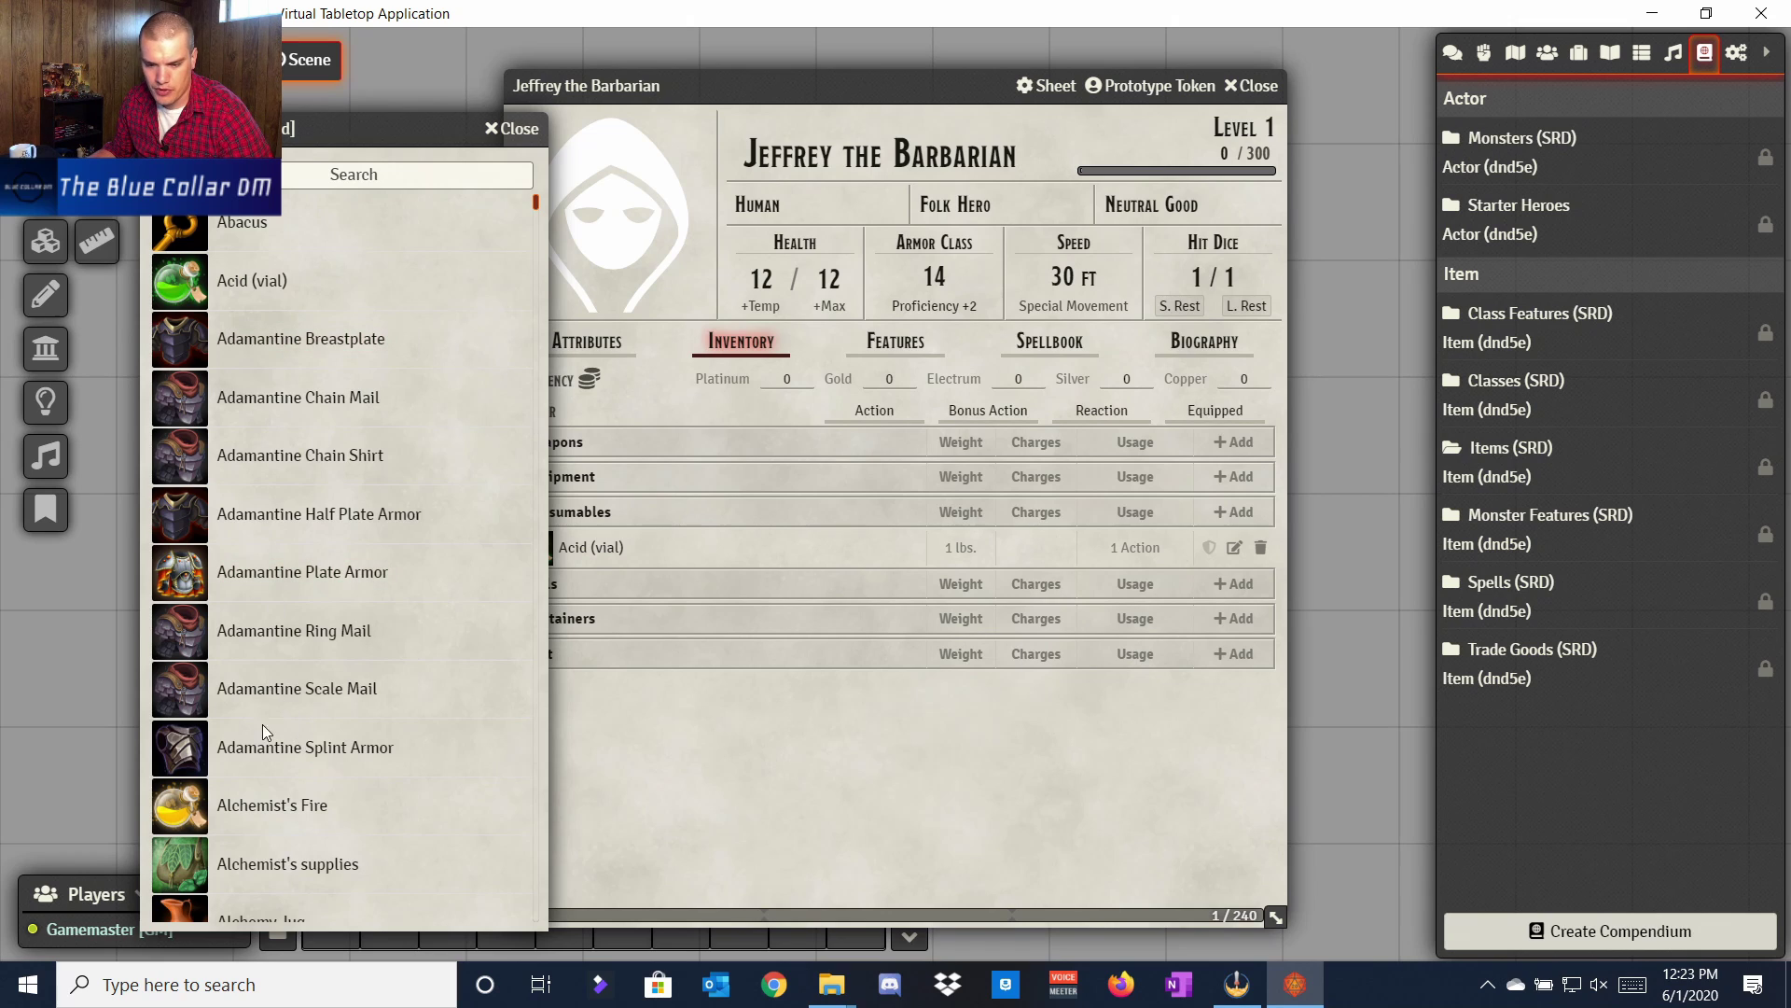
pyautogui.moveTo(238, 802); pyautogui.dragTo(804, 681)
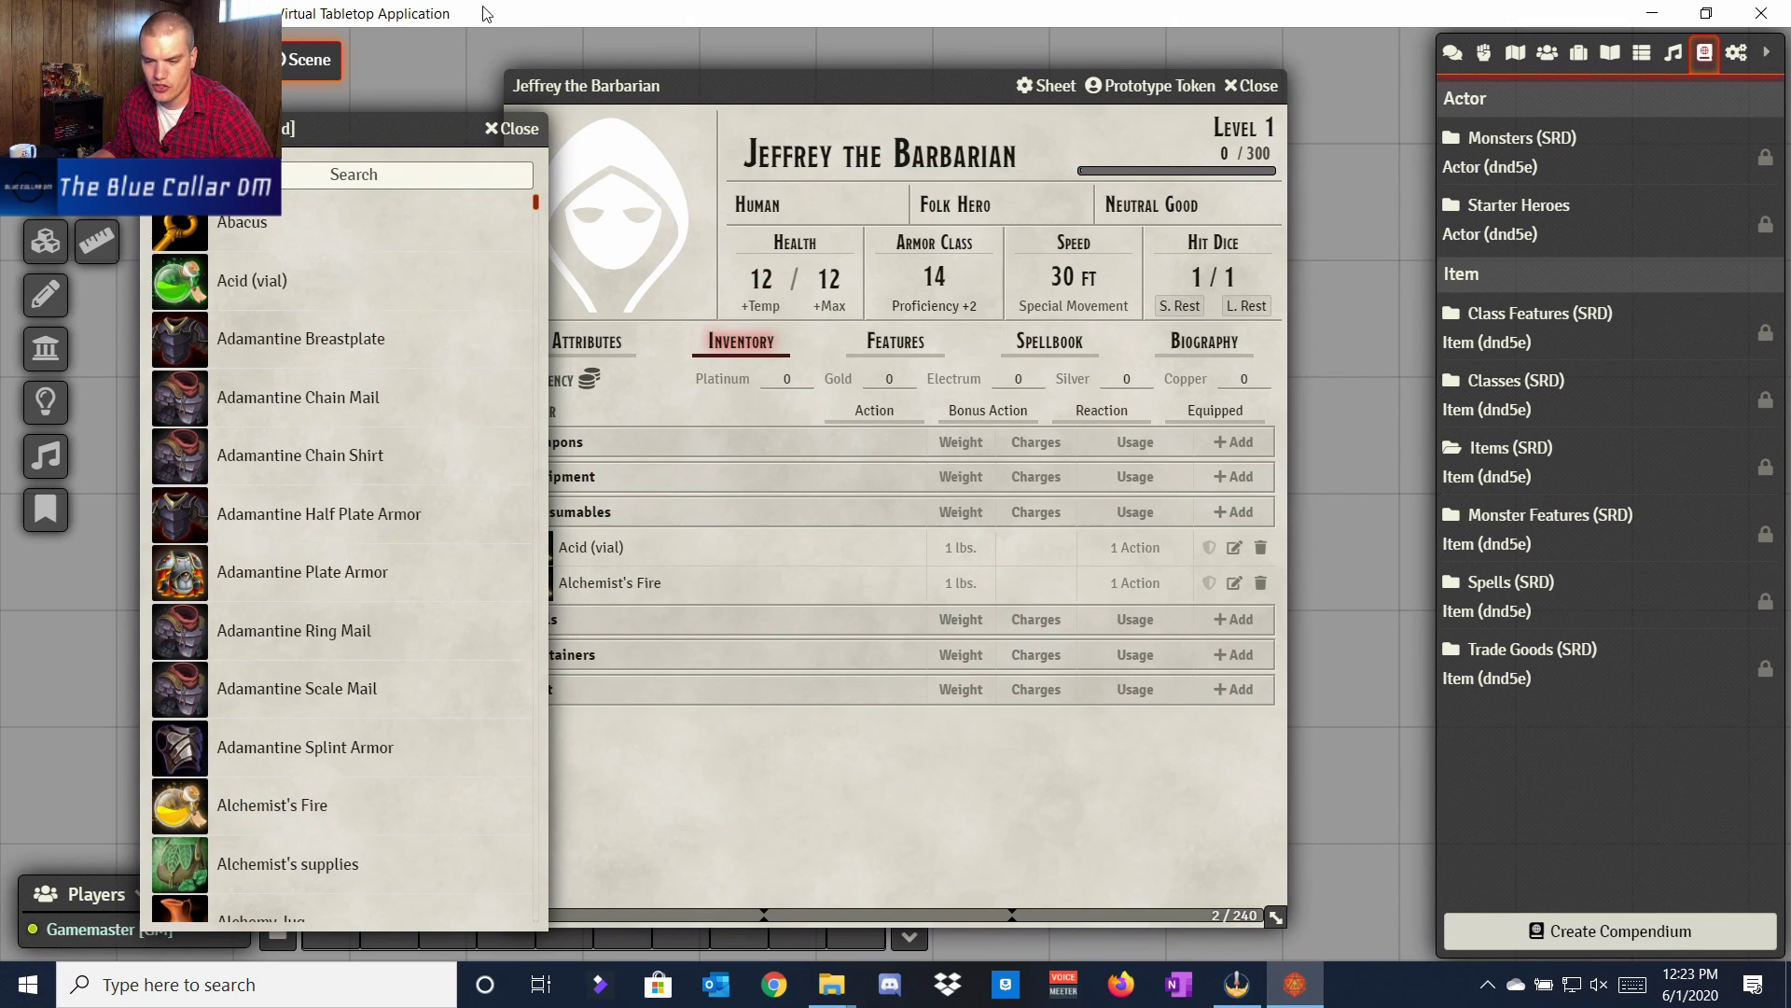
pyautogui.click(502, 156)
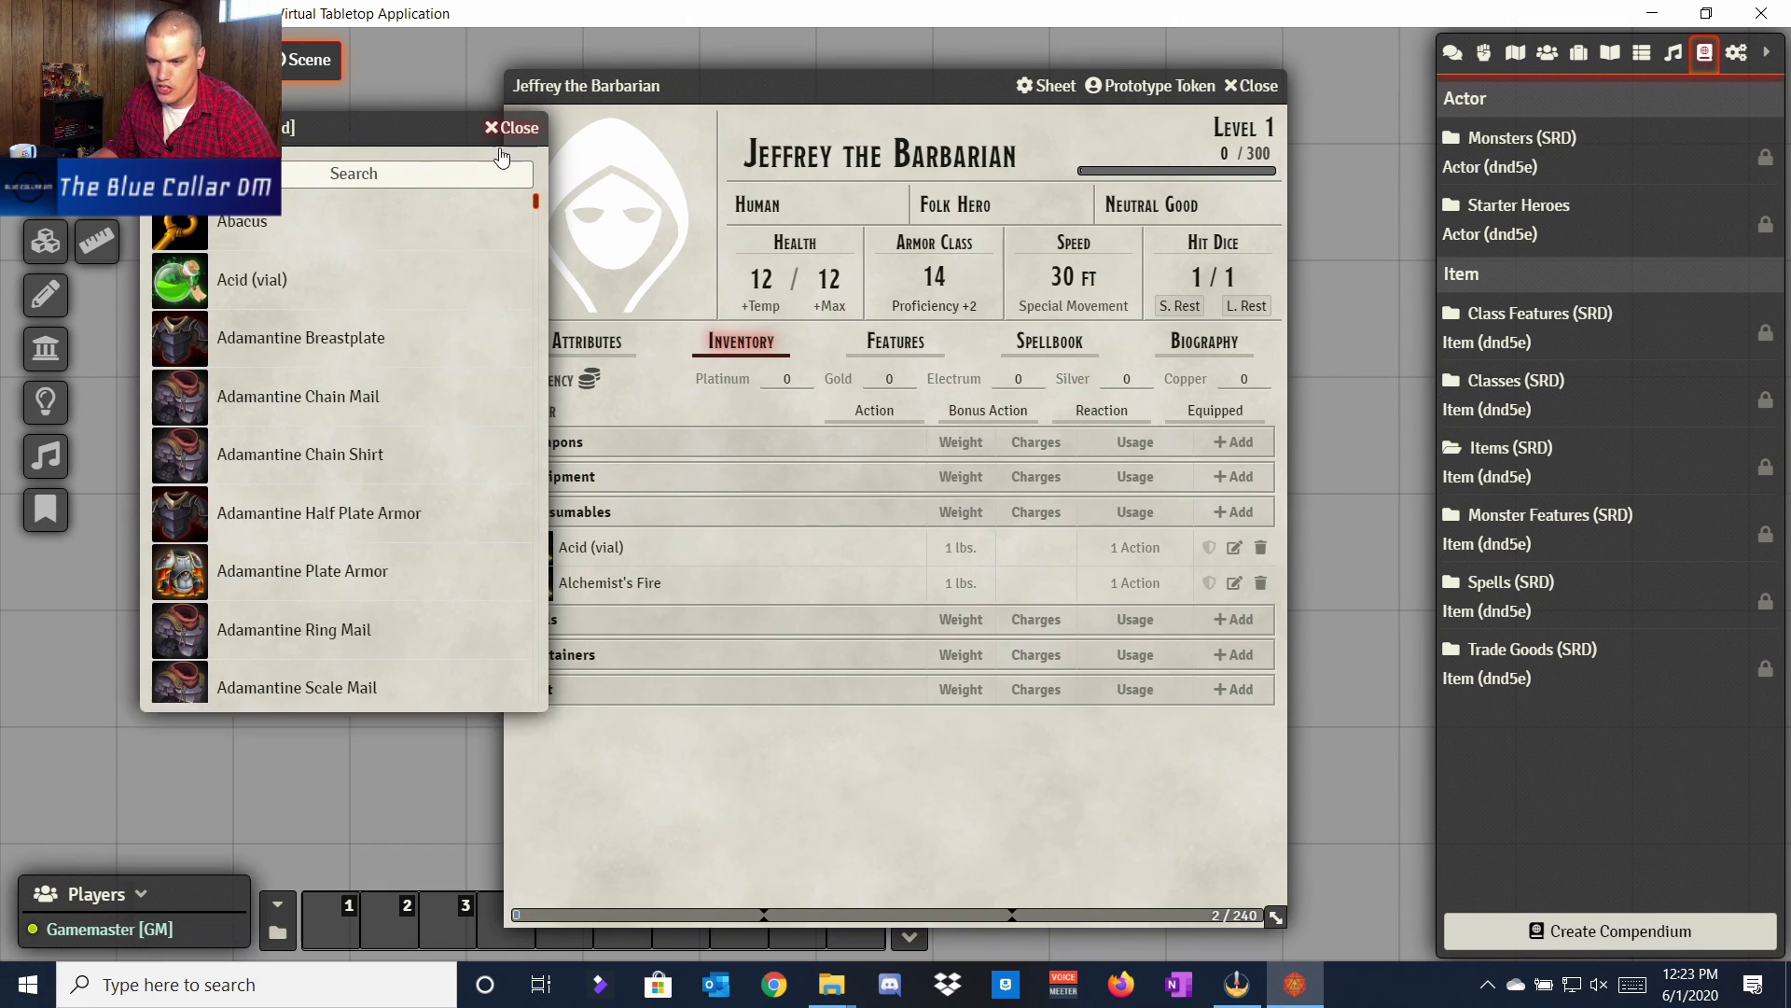
pyautogui.click(502, 151)
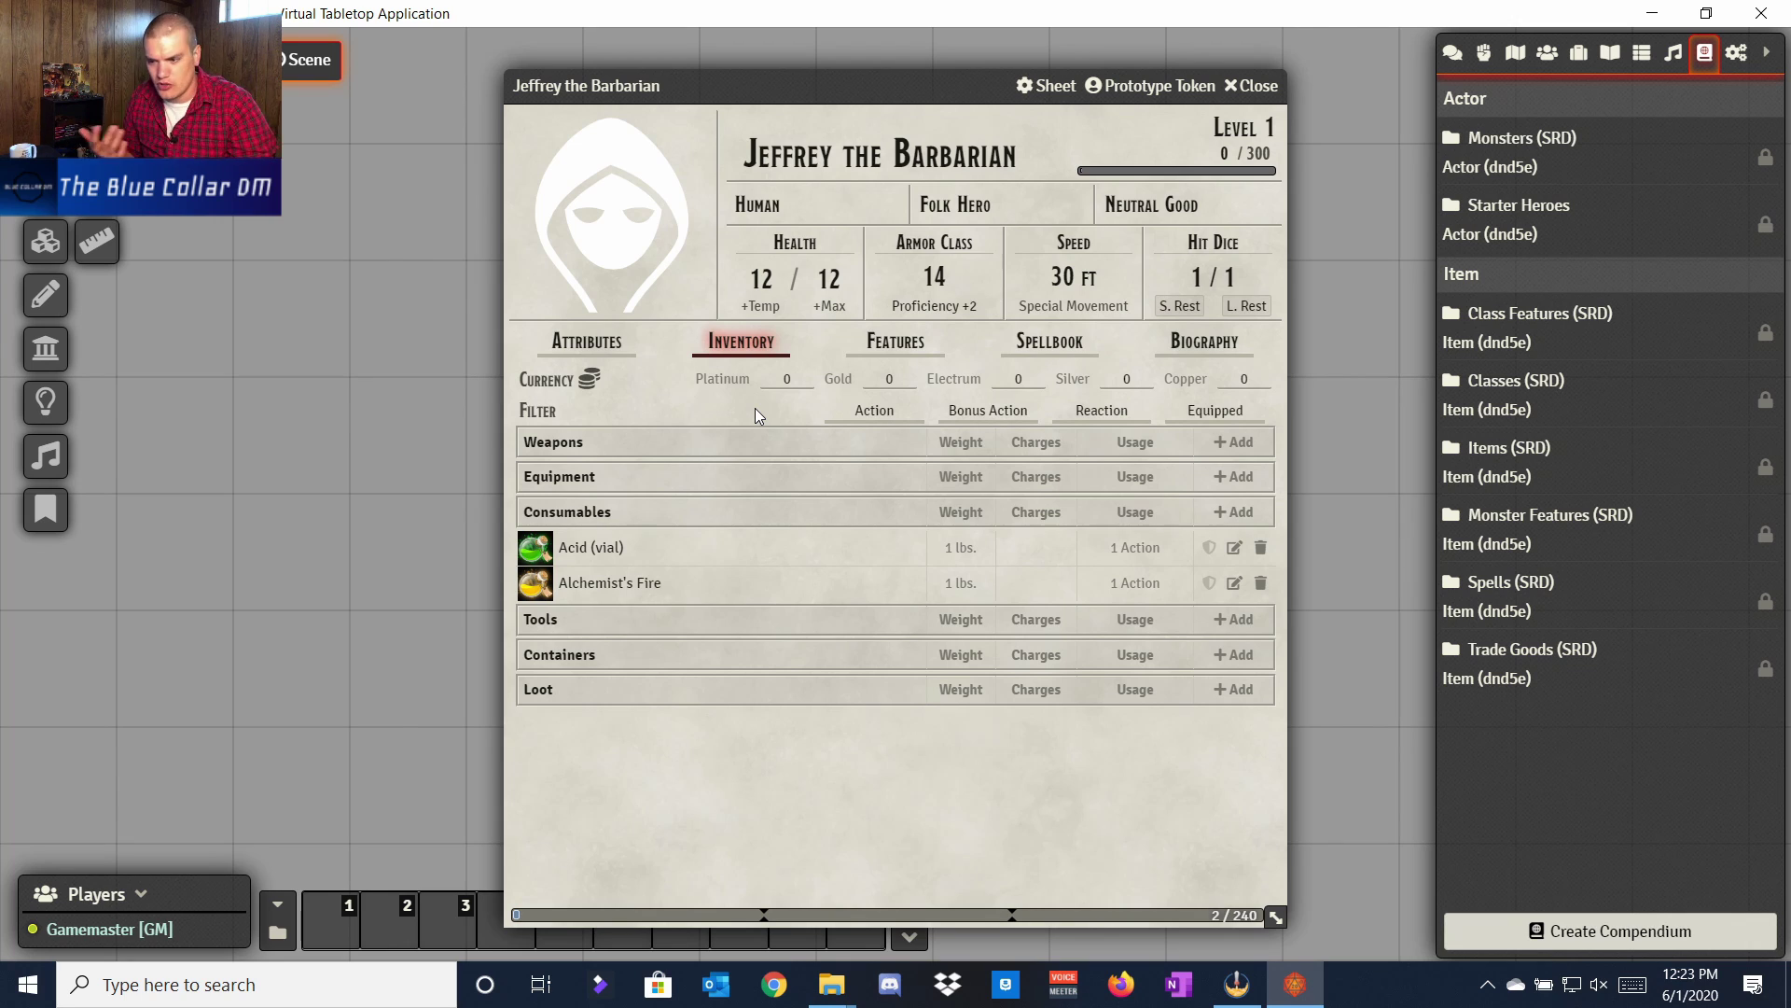
pyautogui.click(895, 341)
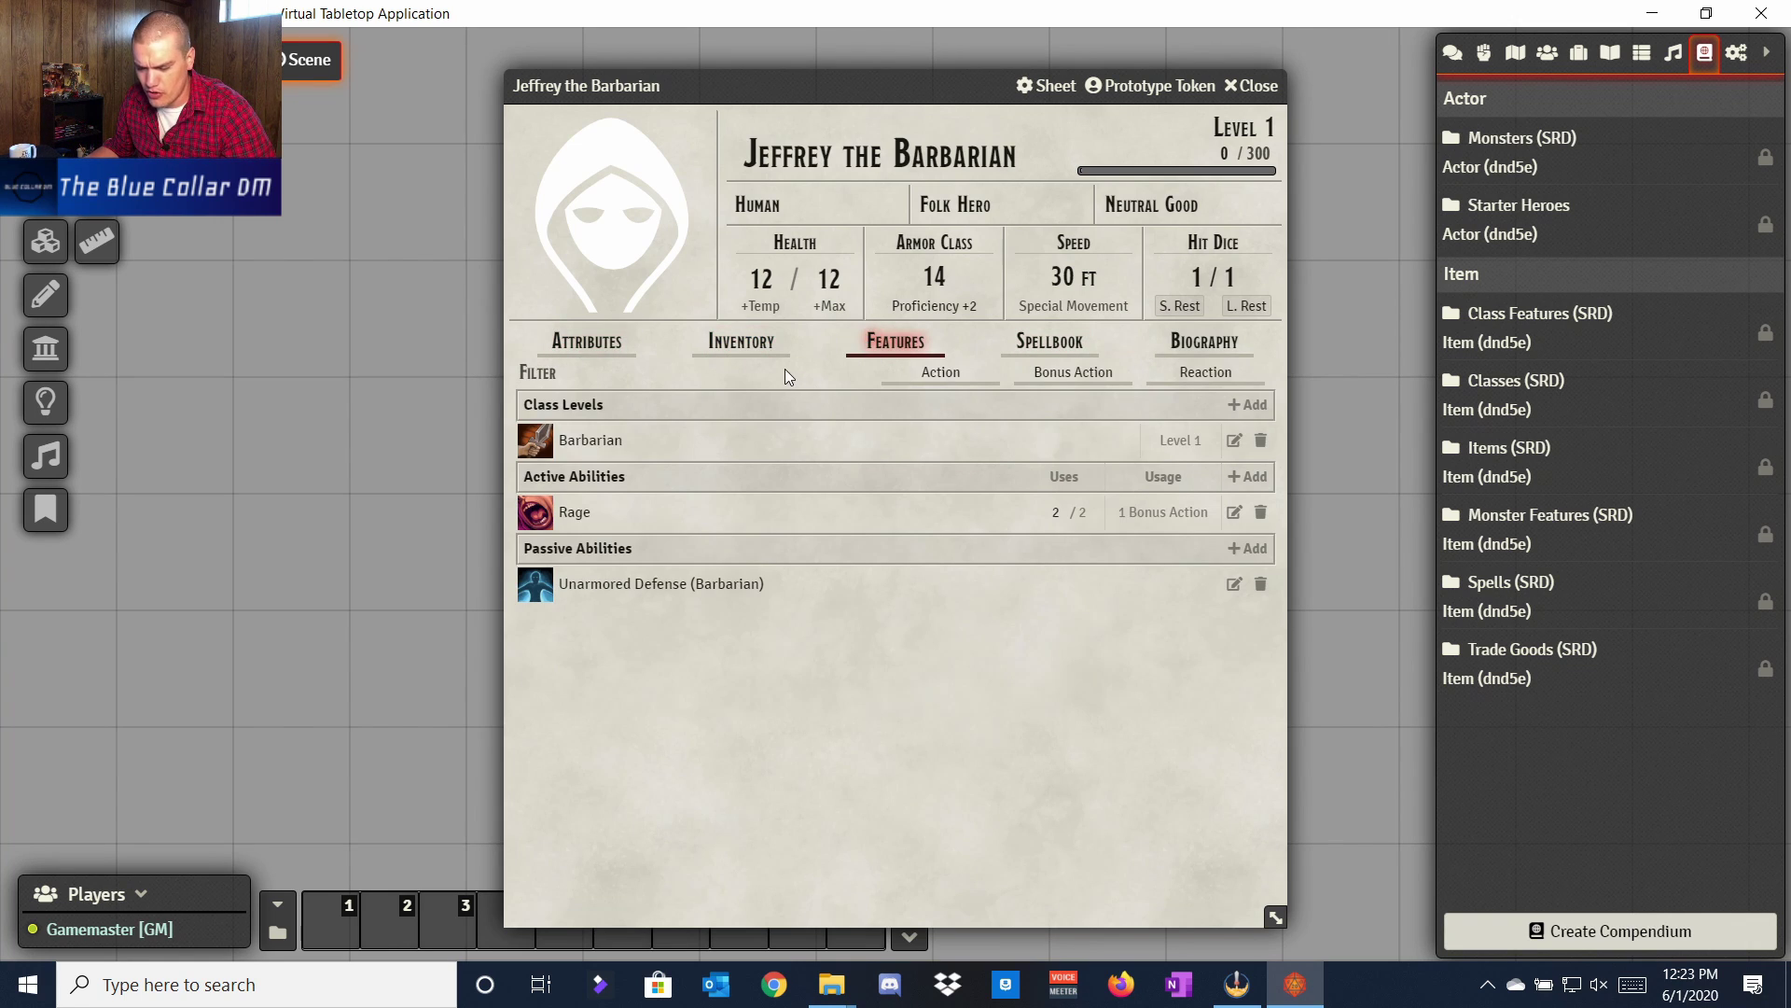
pyautogui.click(1064, 342)
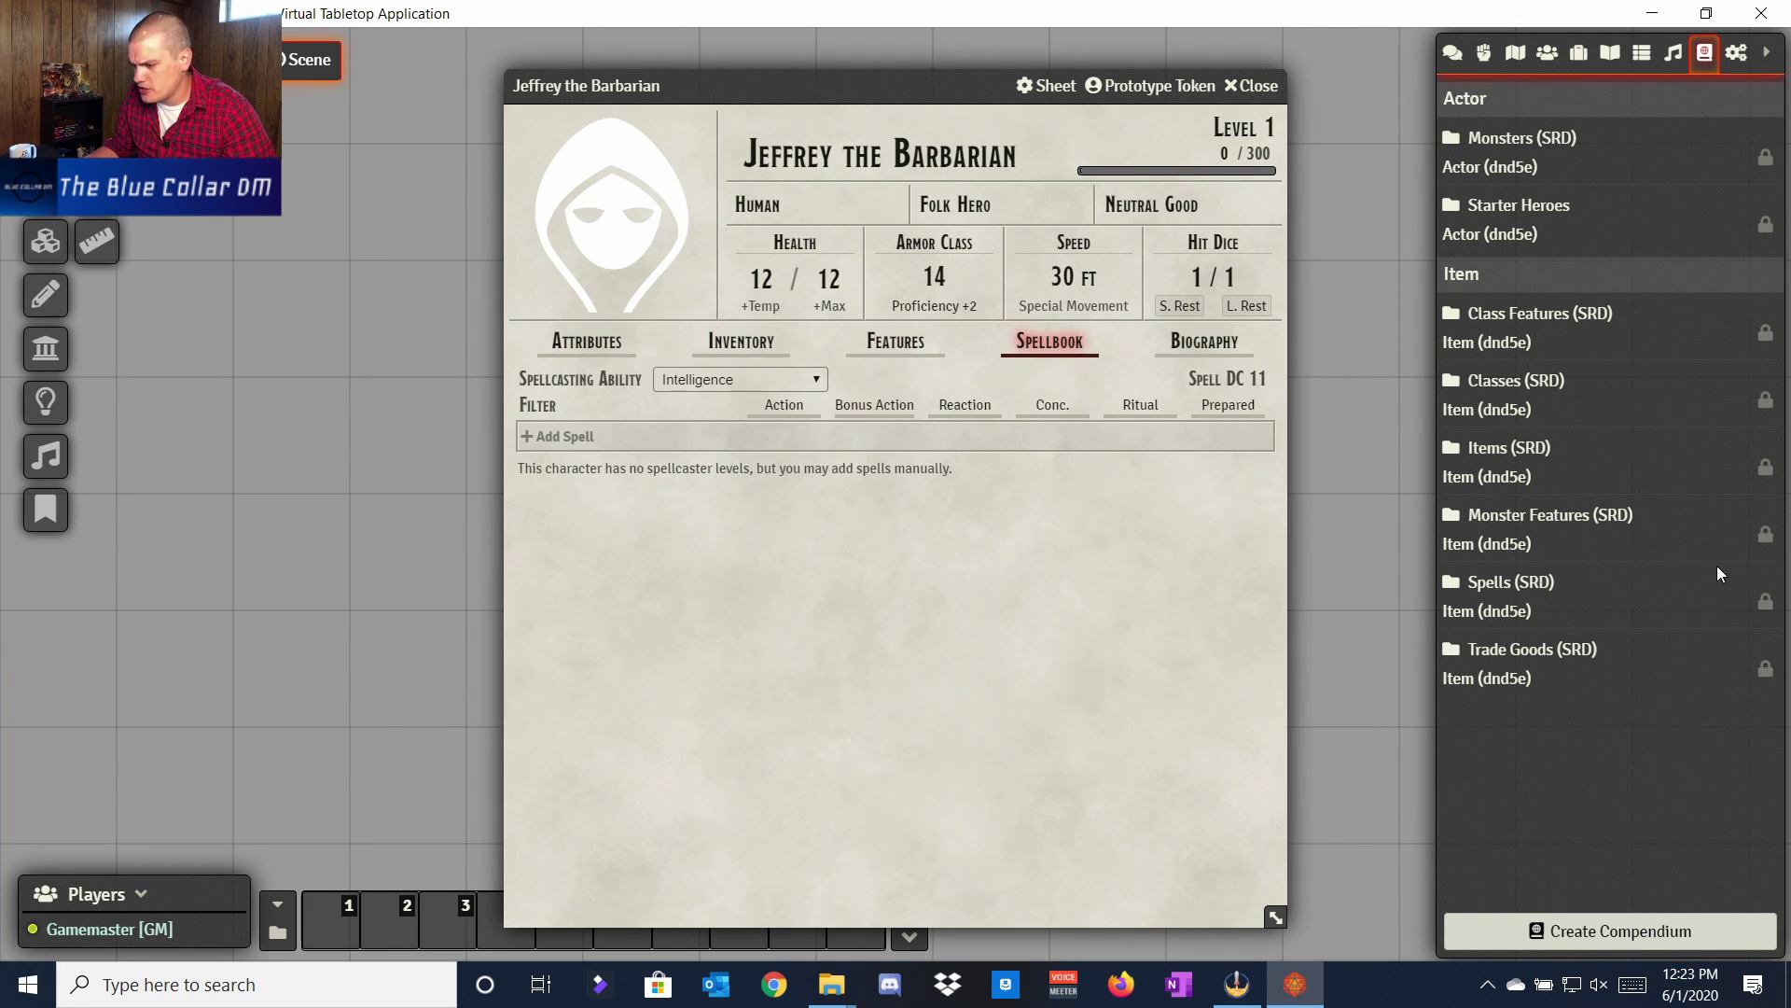
# Step: Add the 1st-level Alarm spell from Spells (SRD) to the spellbook
pyautogui.click(1533, 588)
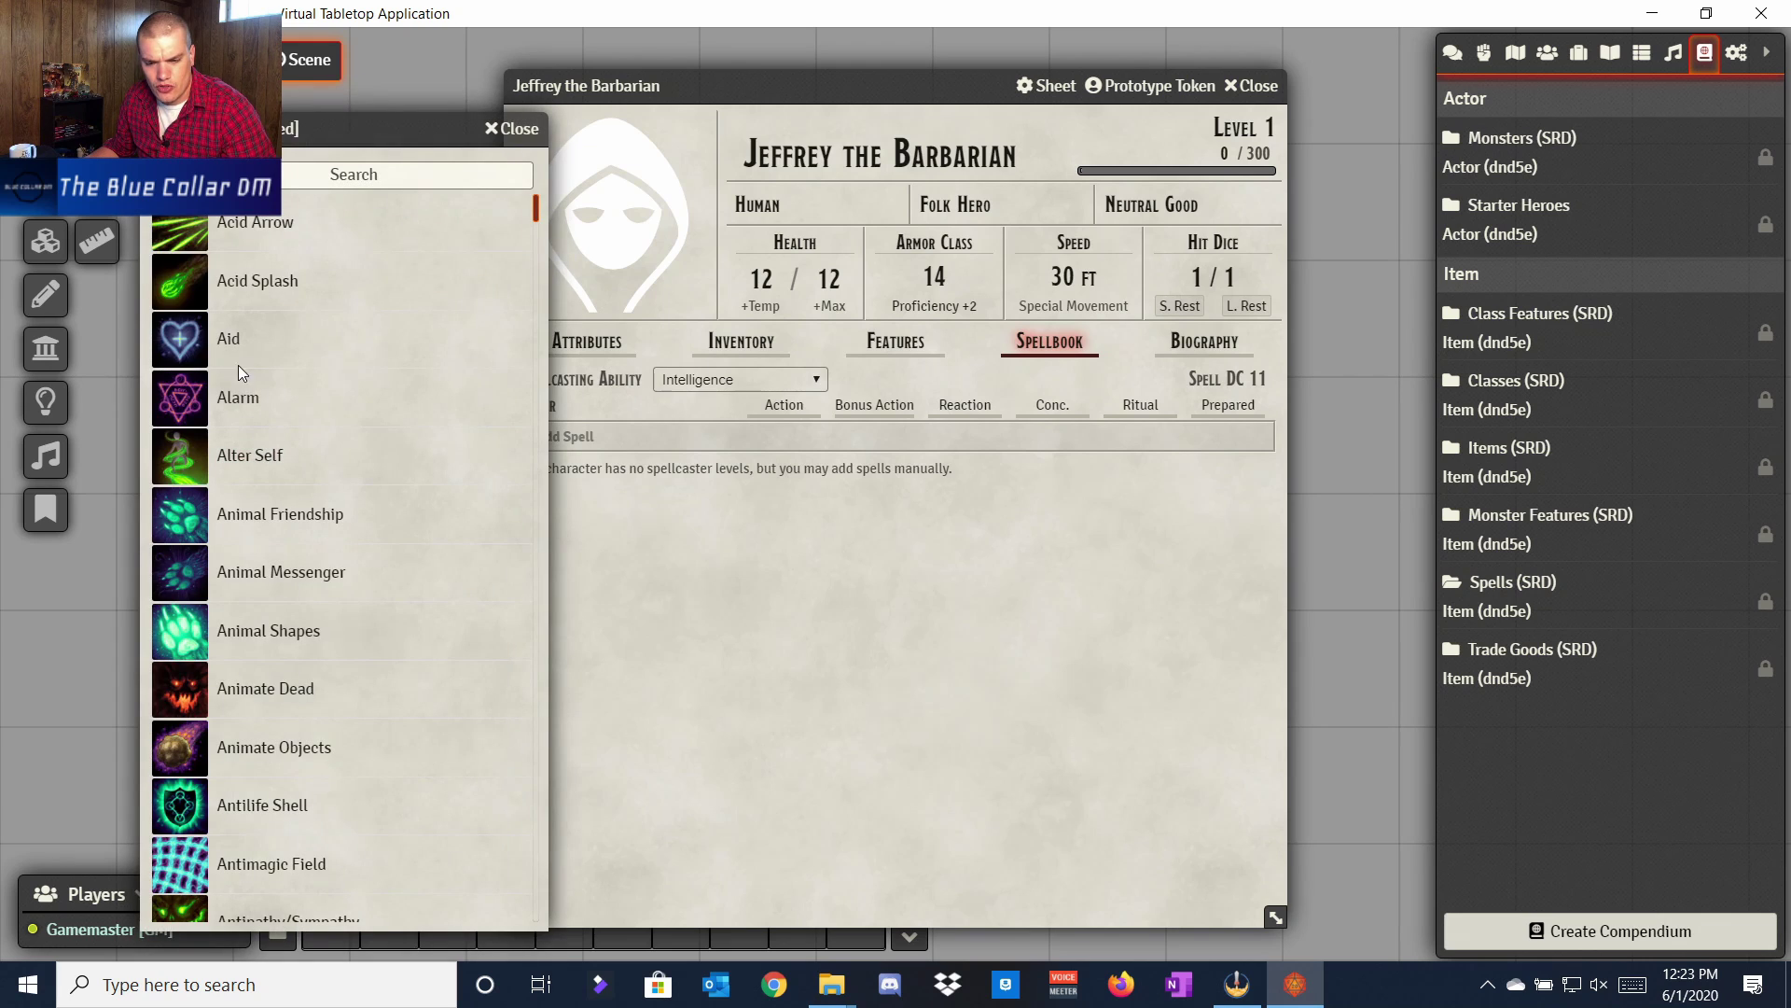
pyautogui.moveTo(1084, 529); pyautogui.dragTo(1045, 532)
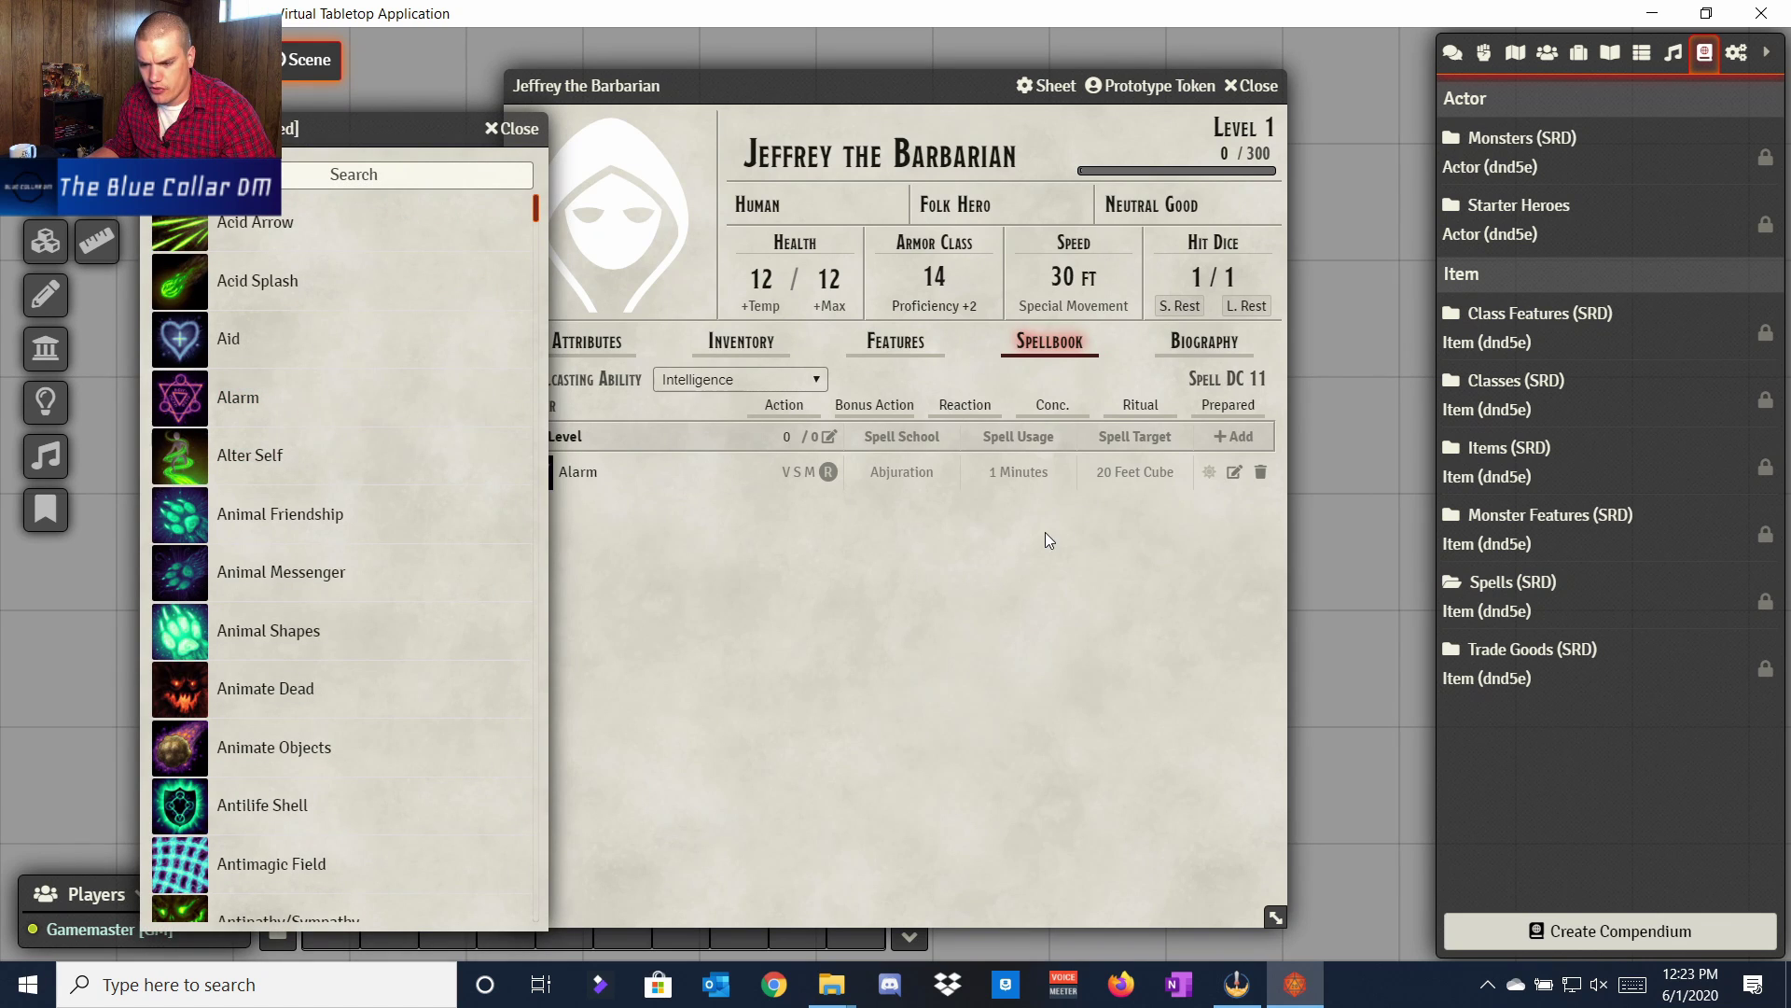
pyautogui.click(492, 127)
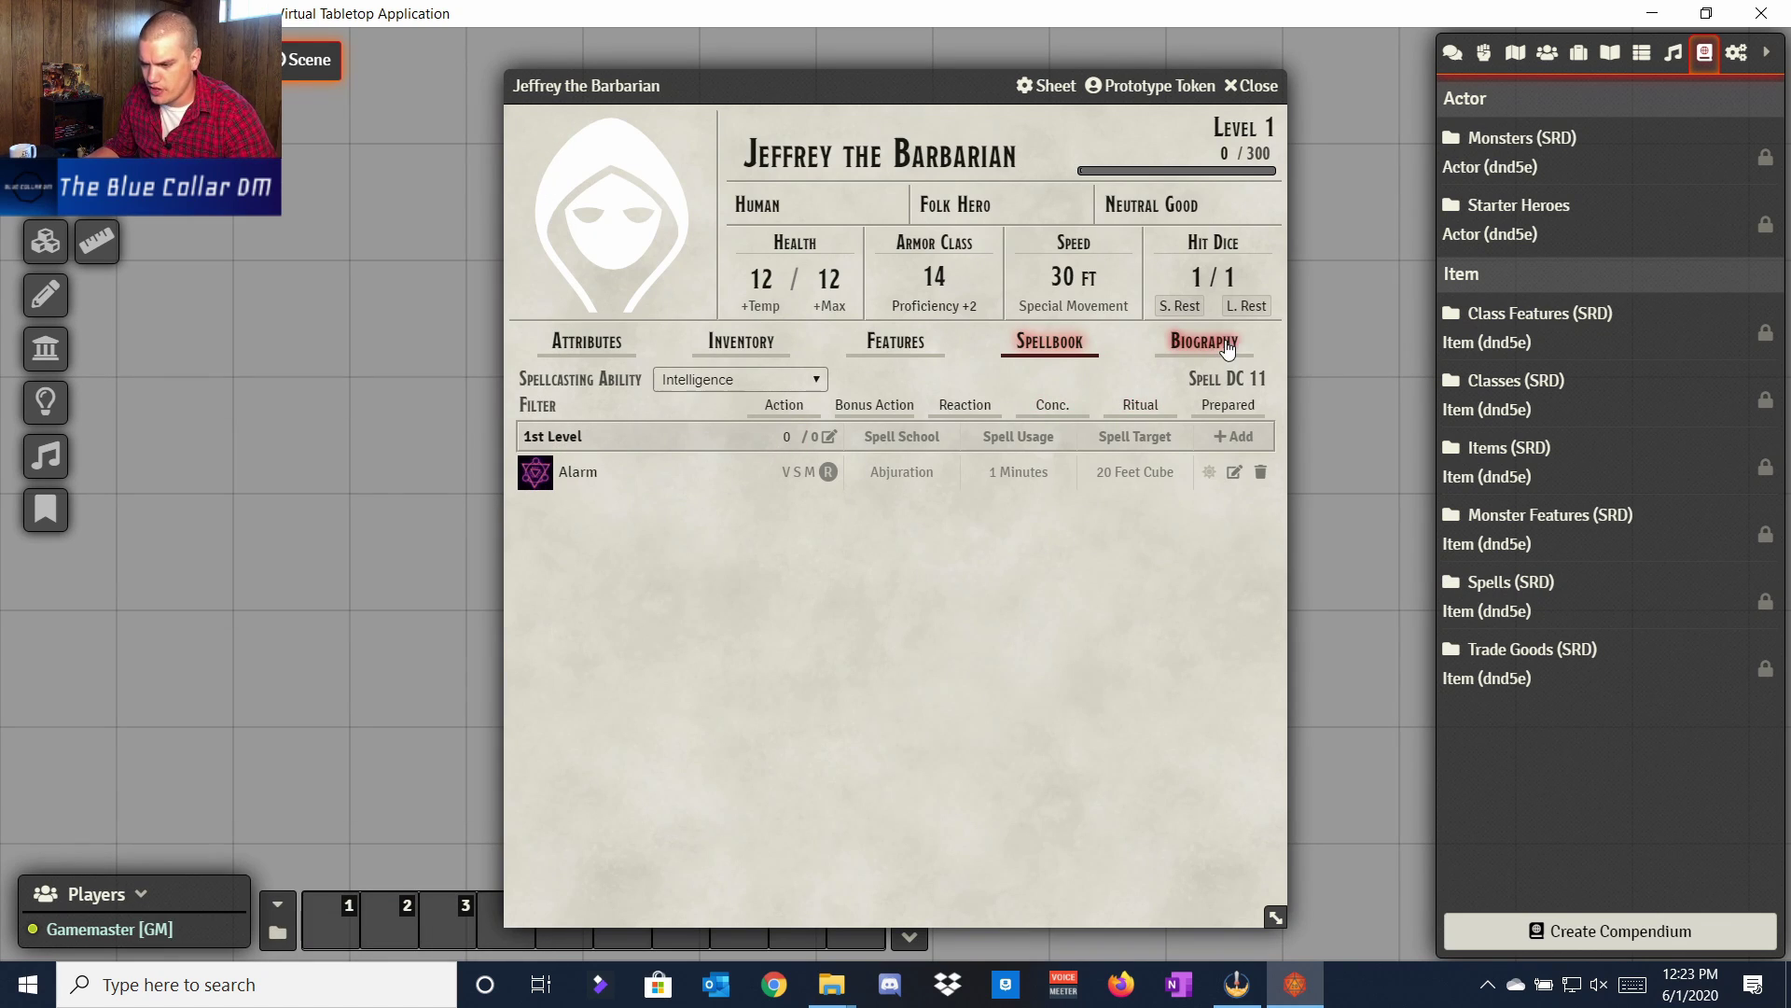
# Step: Set the spellcasting ability to Strength, giving Spell DC 13
pyautogui.click(793, 380)
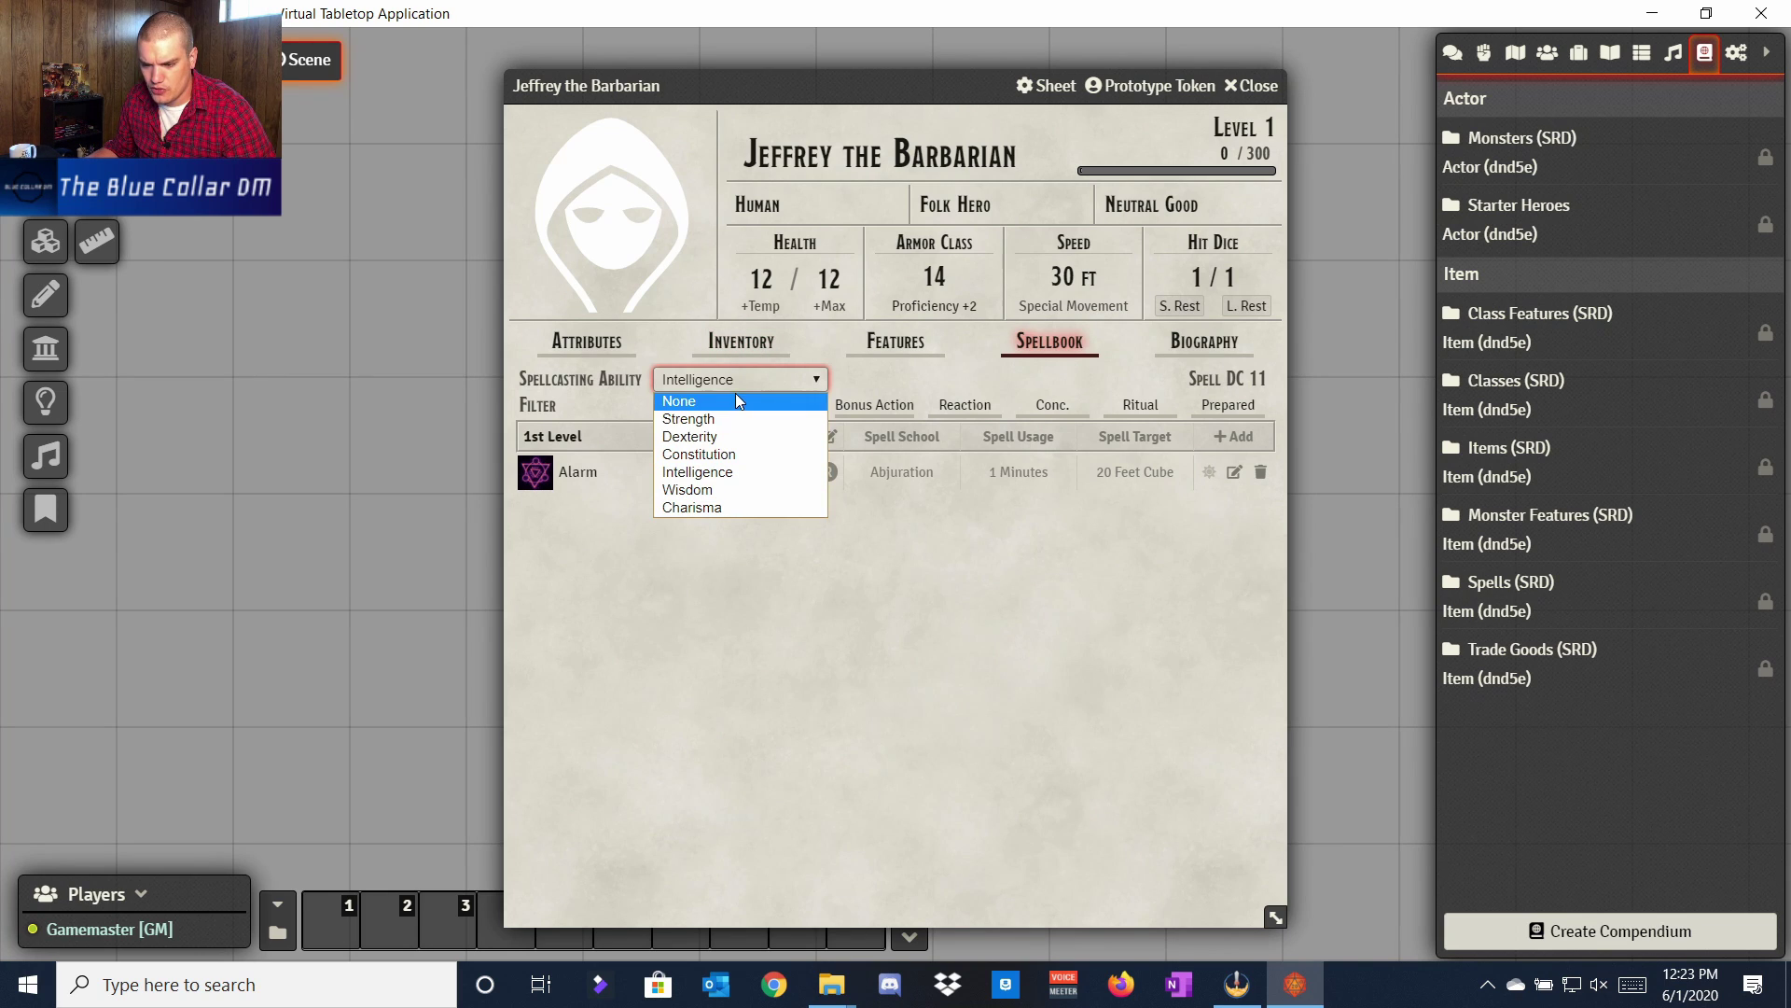
pyautogui.click(739, 418)
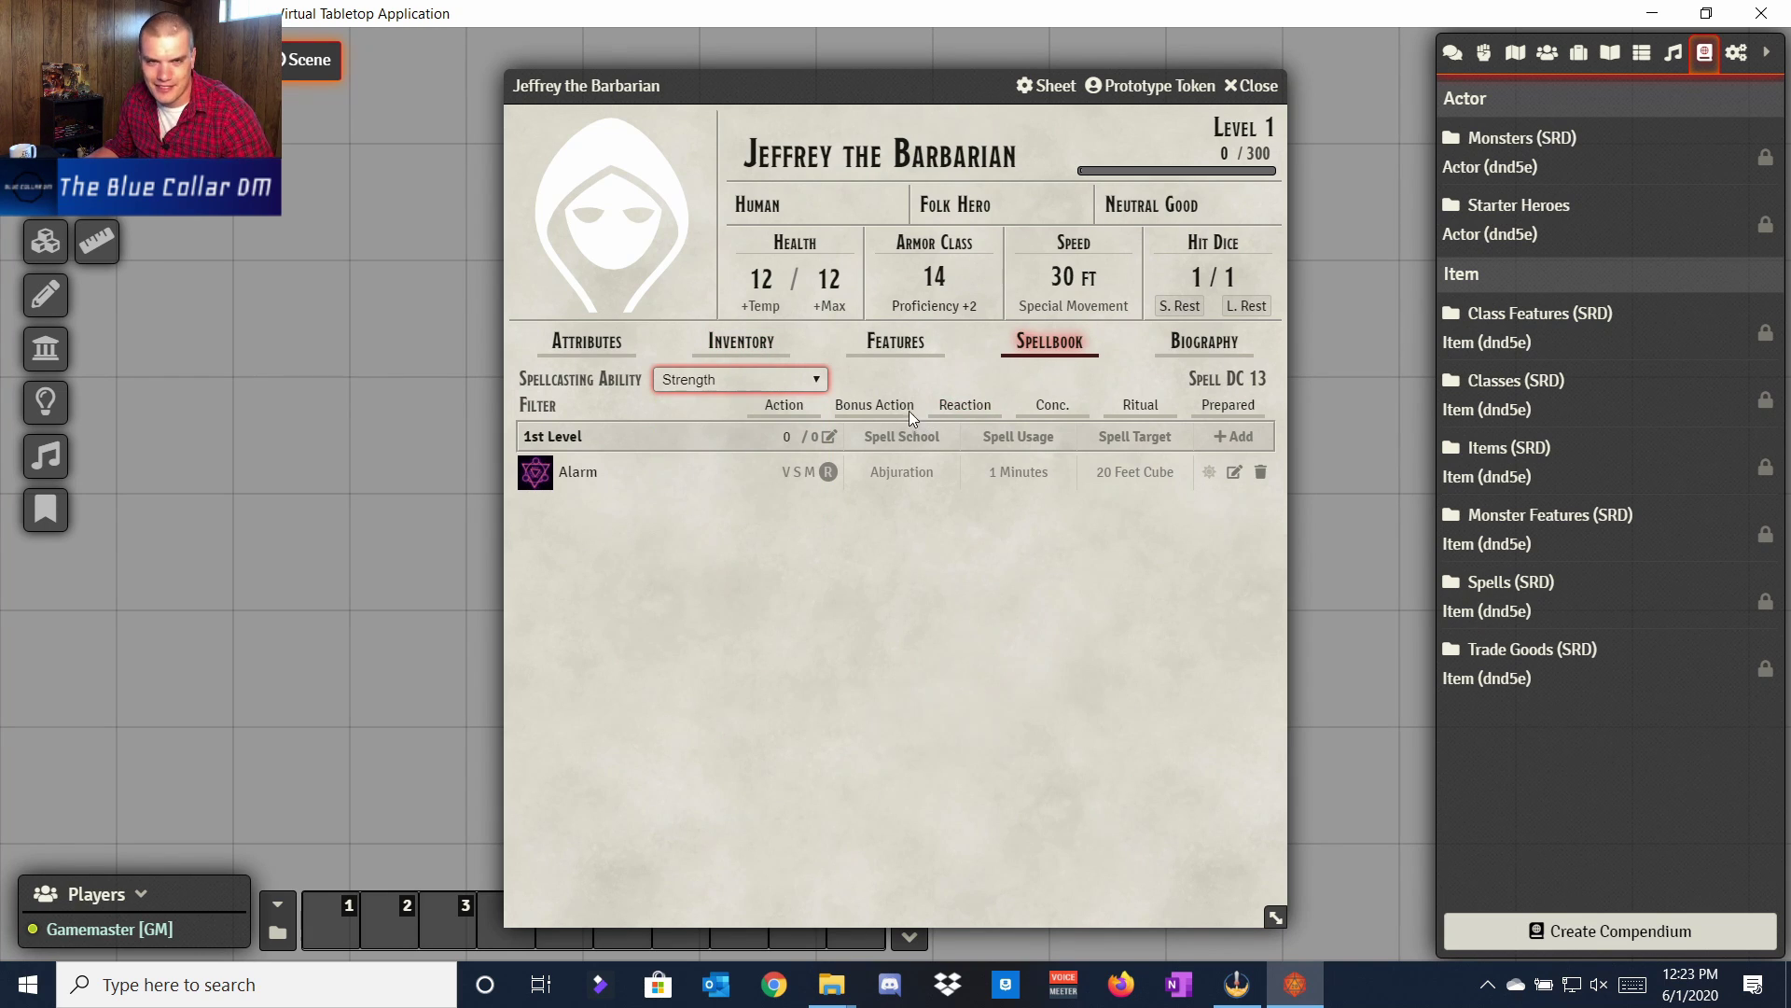
pyautogui.click(1203, 341)
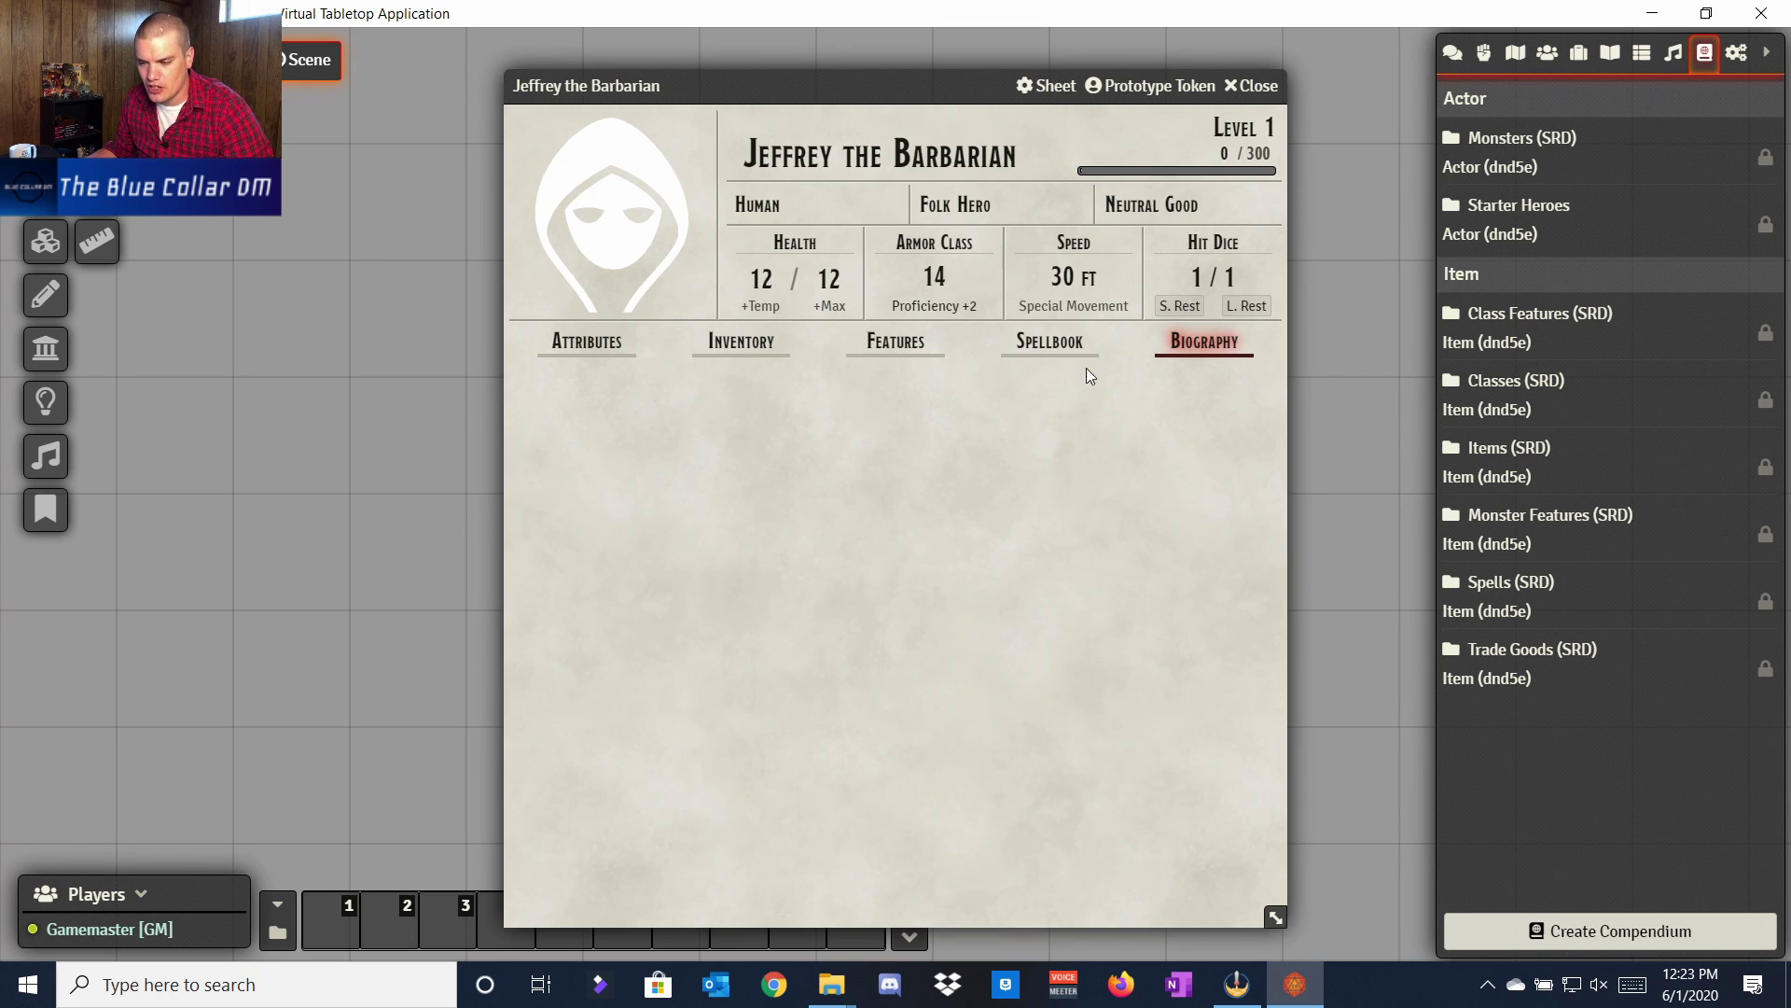
# Step: Write 'Hi my name is Jeffrey.' as the biography and return to the Attributes tab
pyautogui.click(1271, 376)
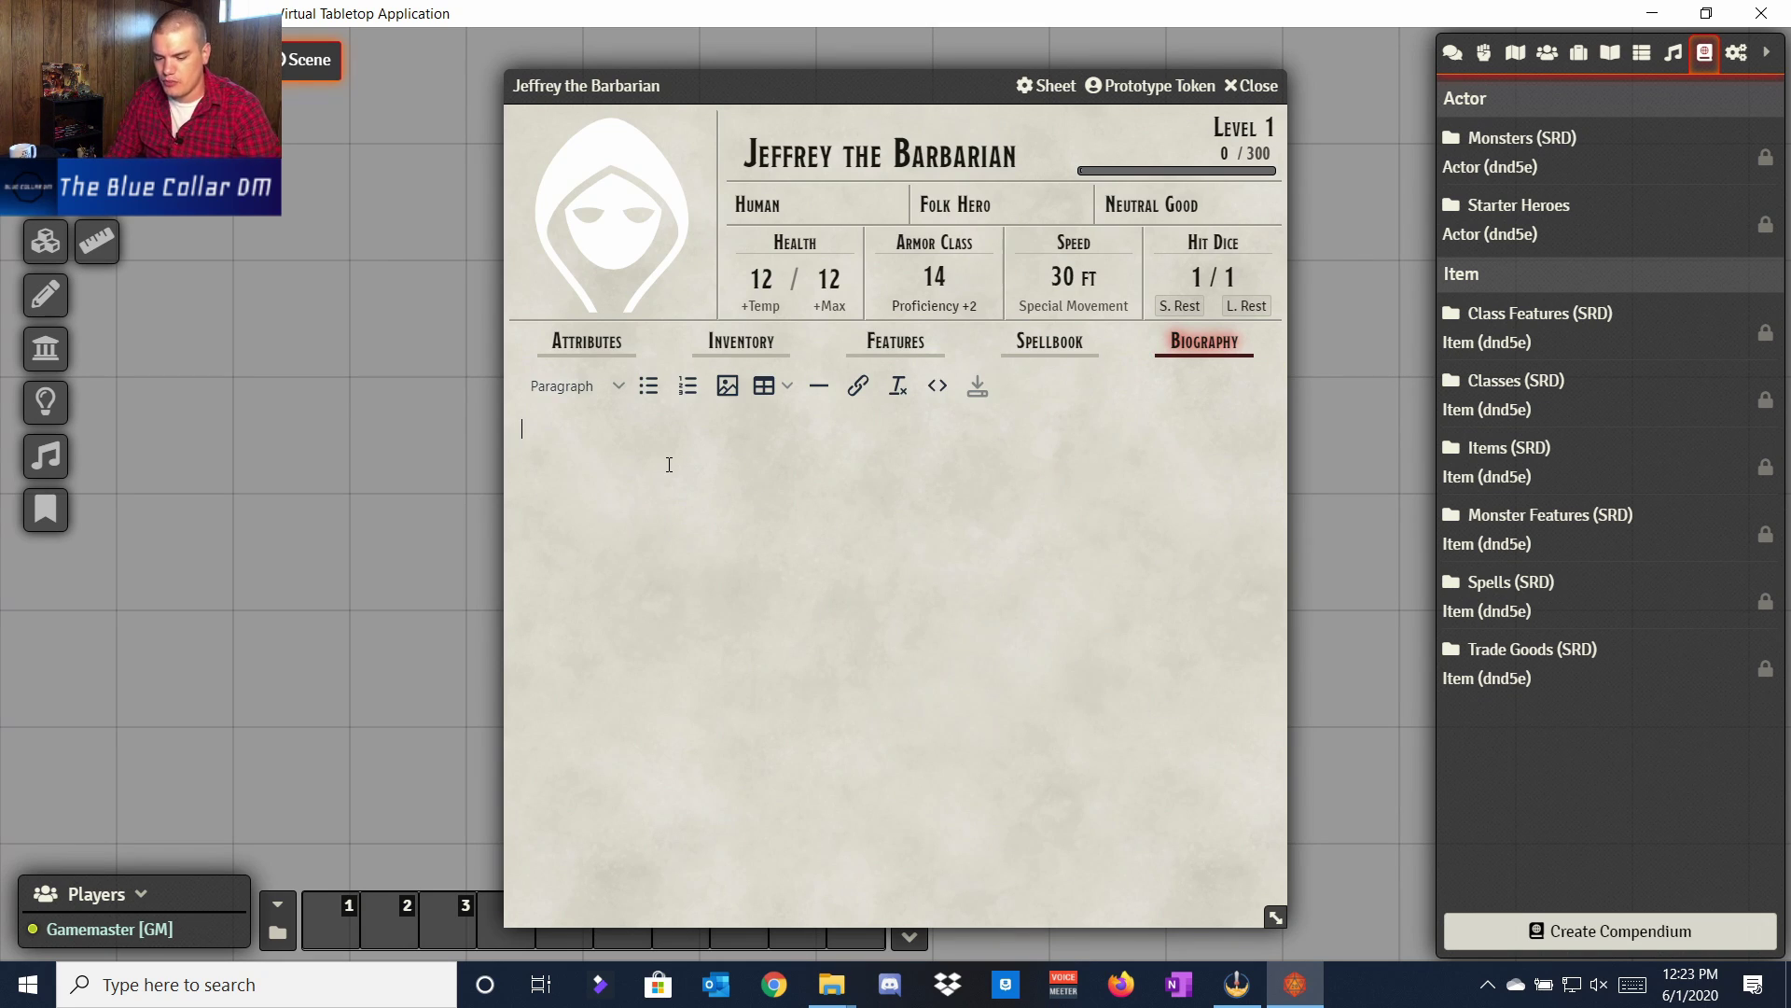
pyautogui.write('Hi my name is Jeffrey.')
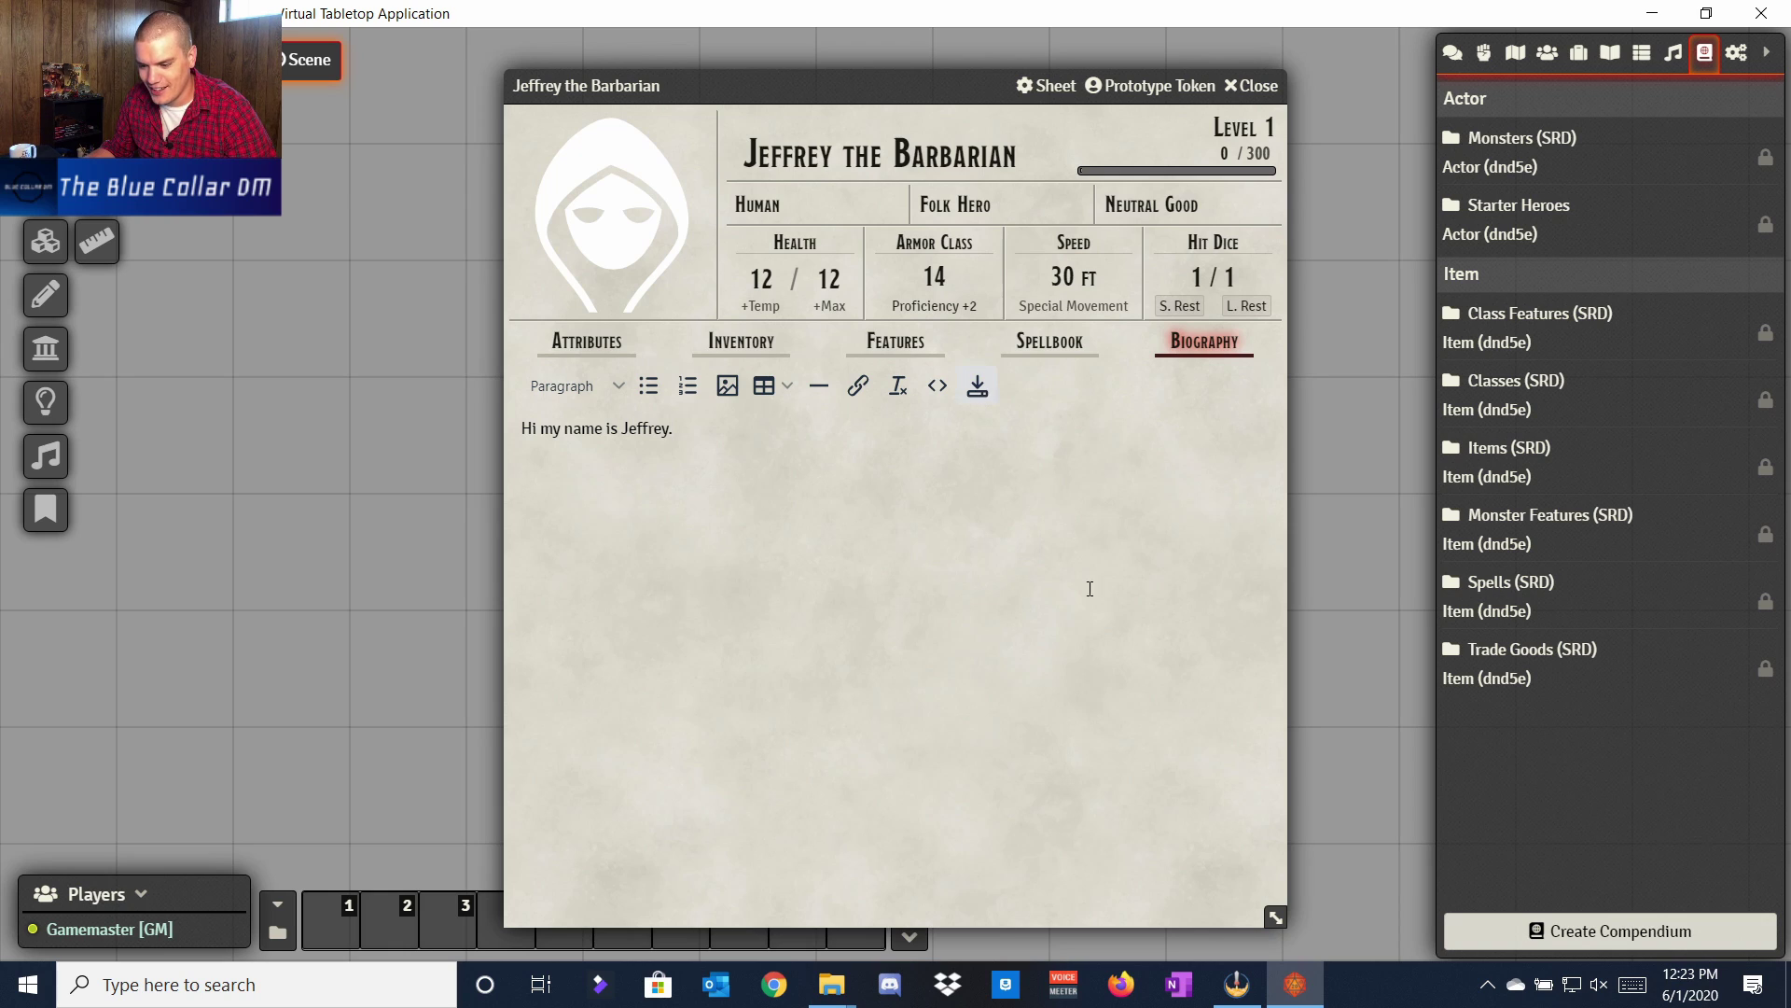
pyautogui.click(978, 387)
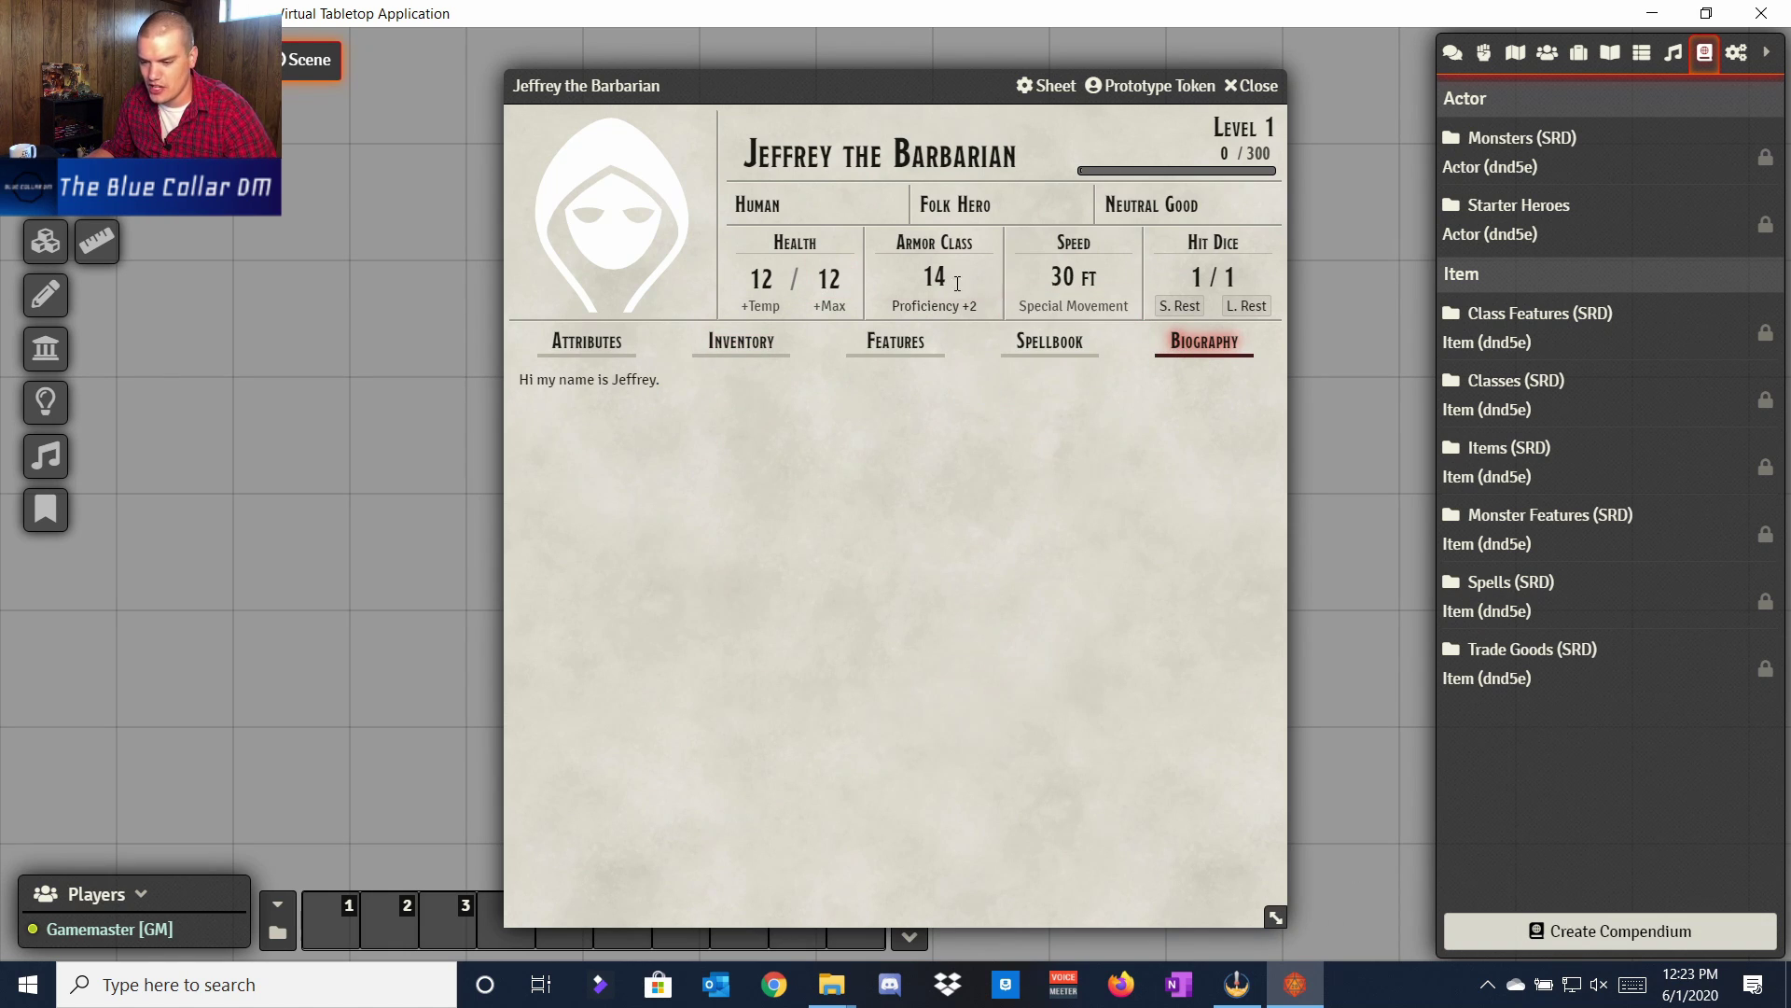
pyautogui.click(554, 345)
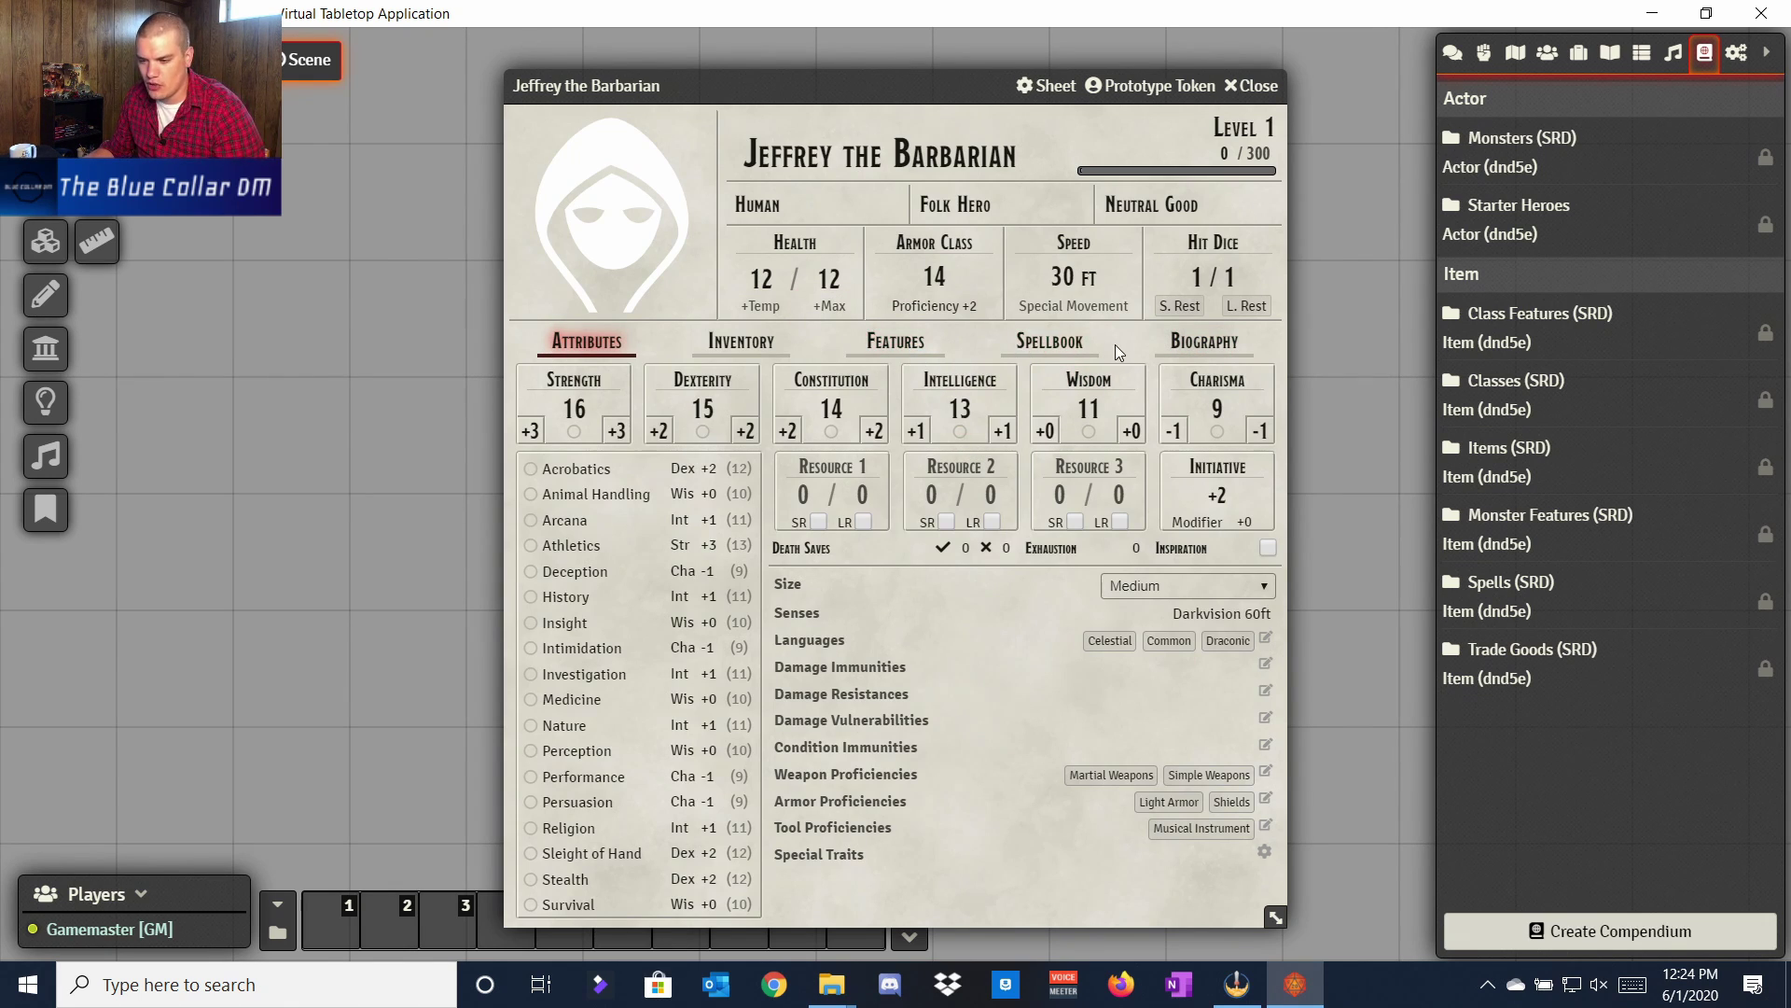
pyautogui.click(896, 342)
pyautogui.click(1233, 440)
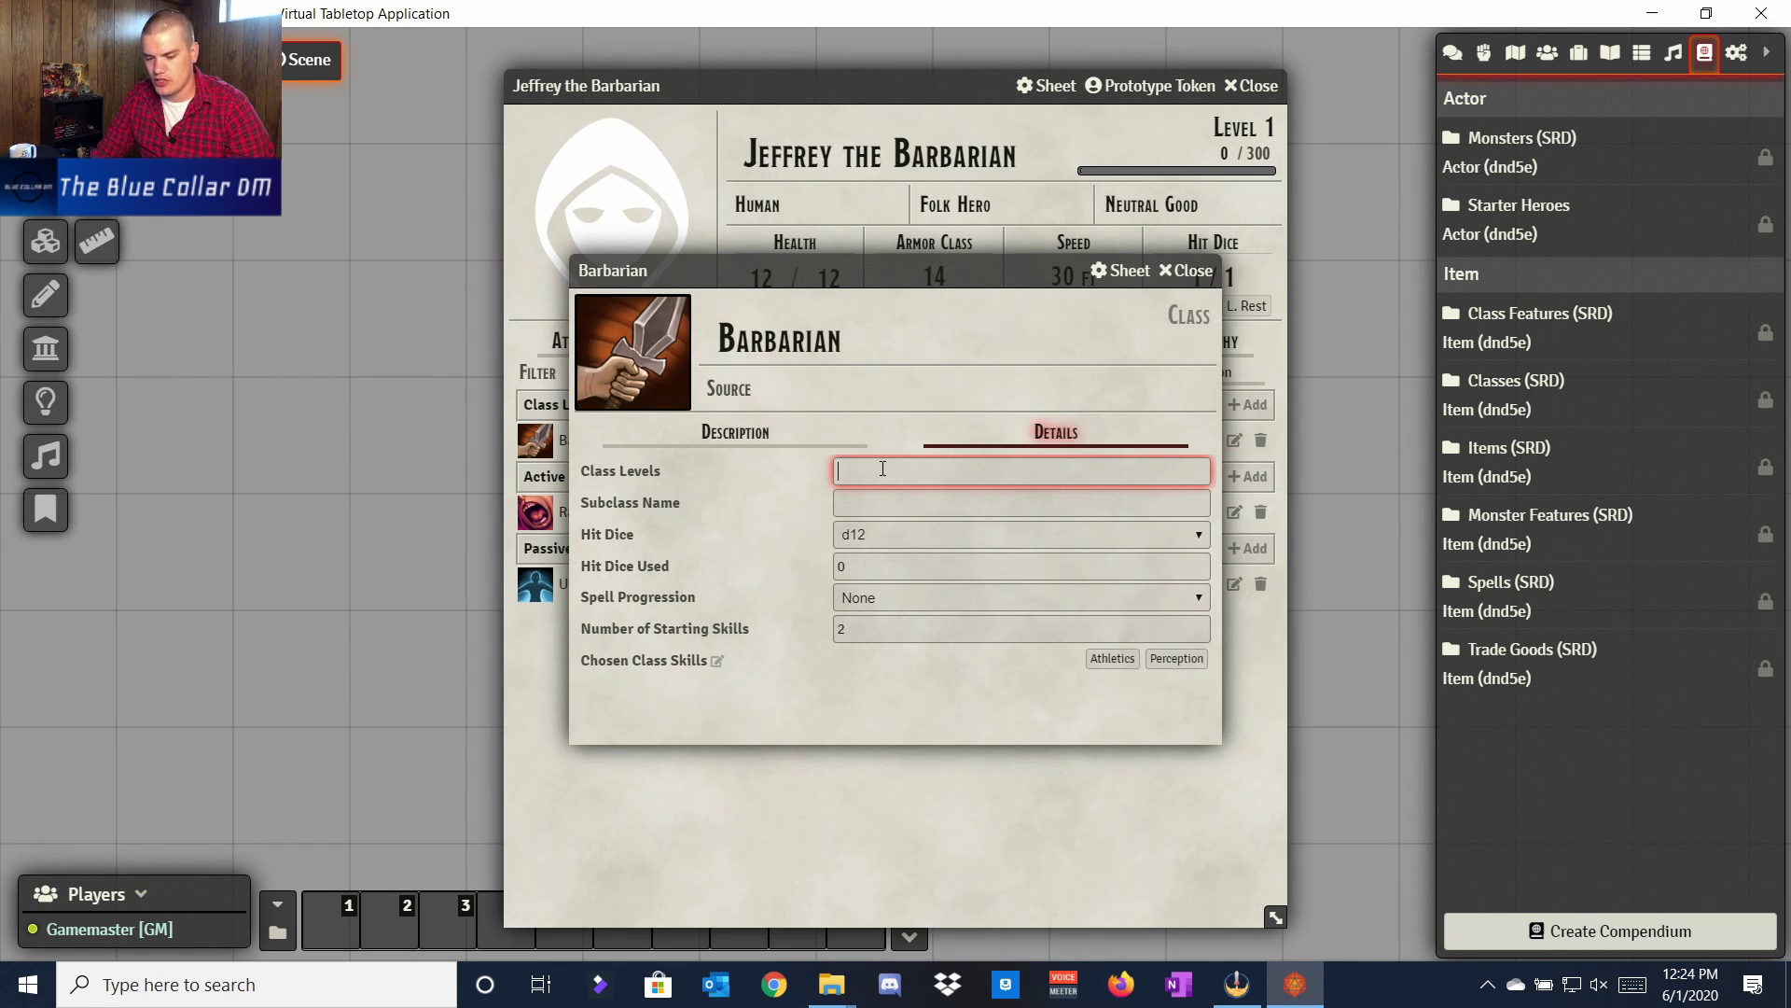
pyautogui.click(1189, 270)
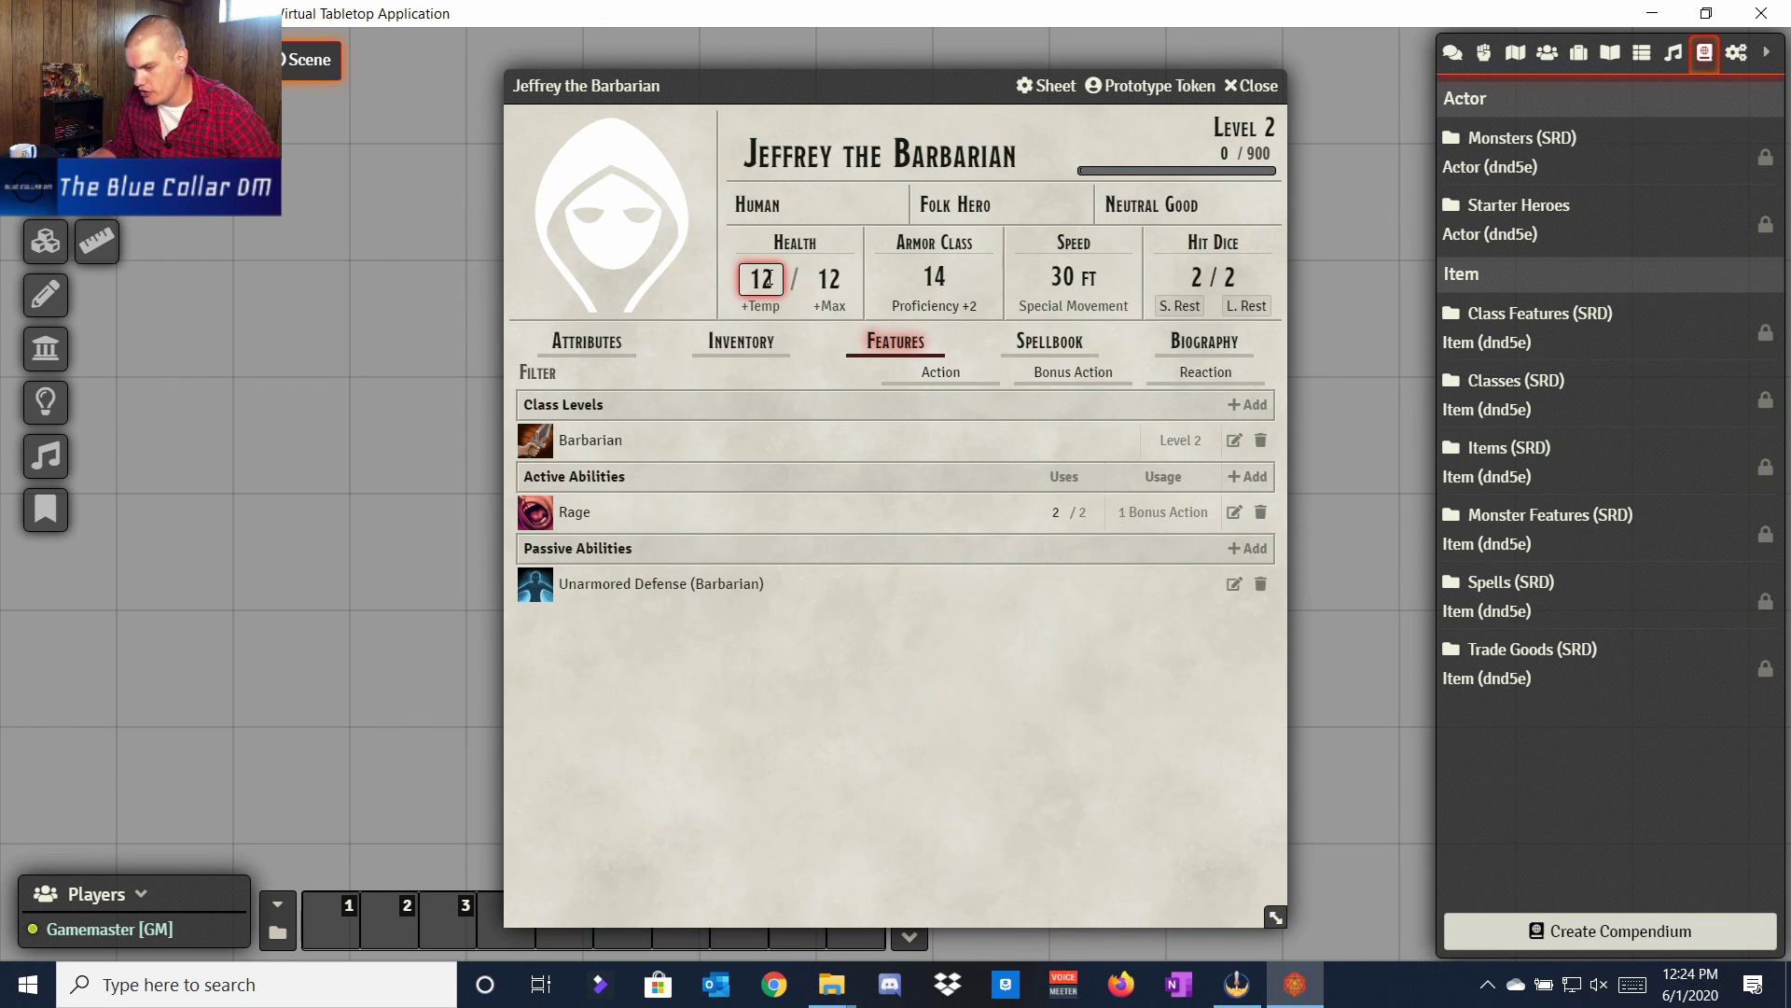
pyautogui.click(1233, 440)
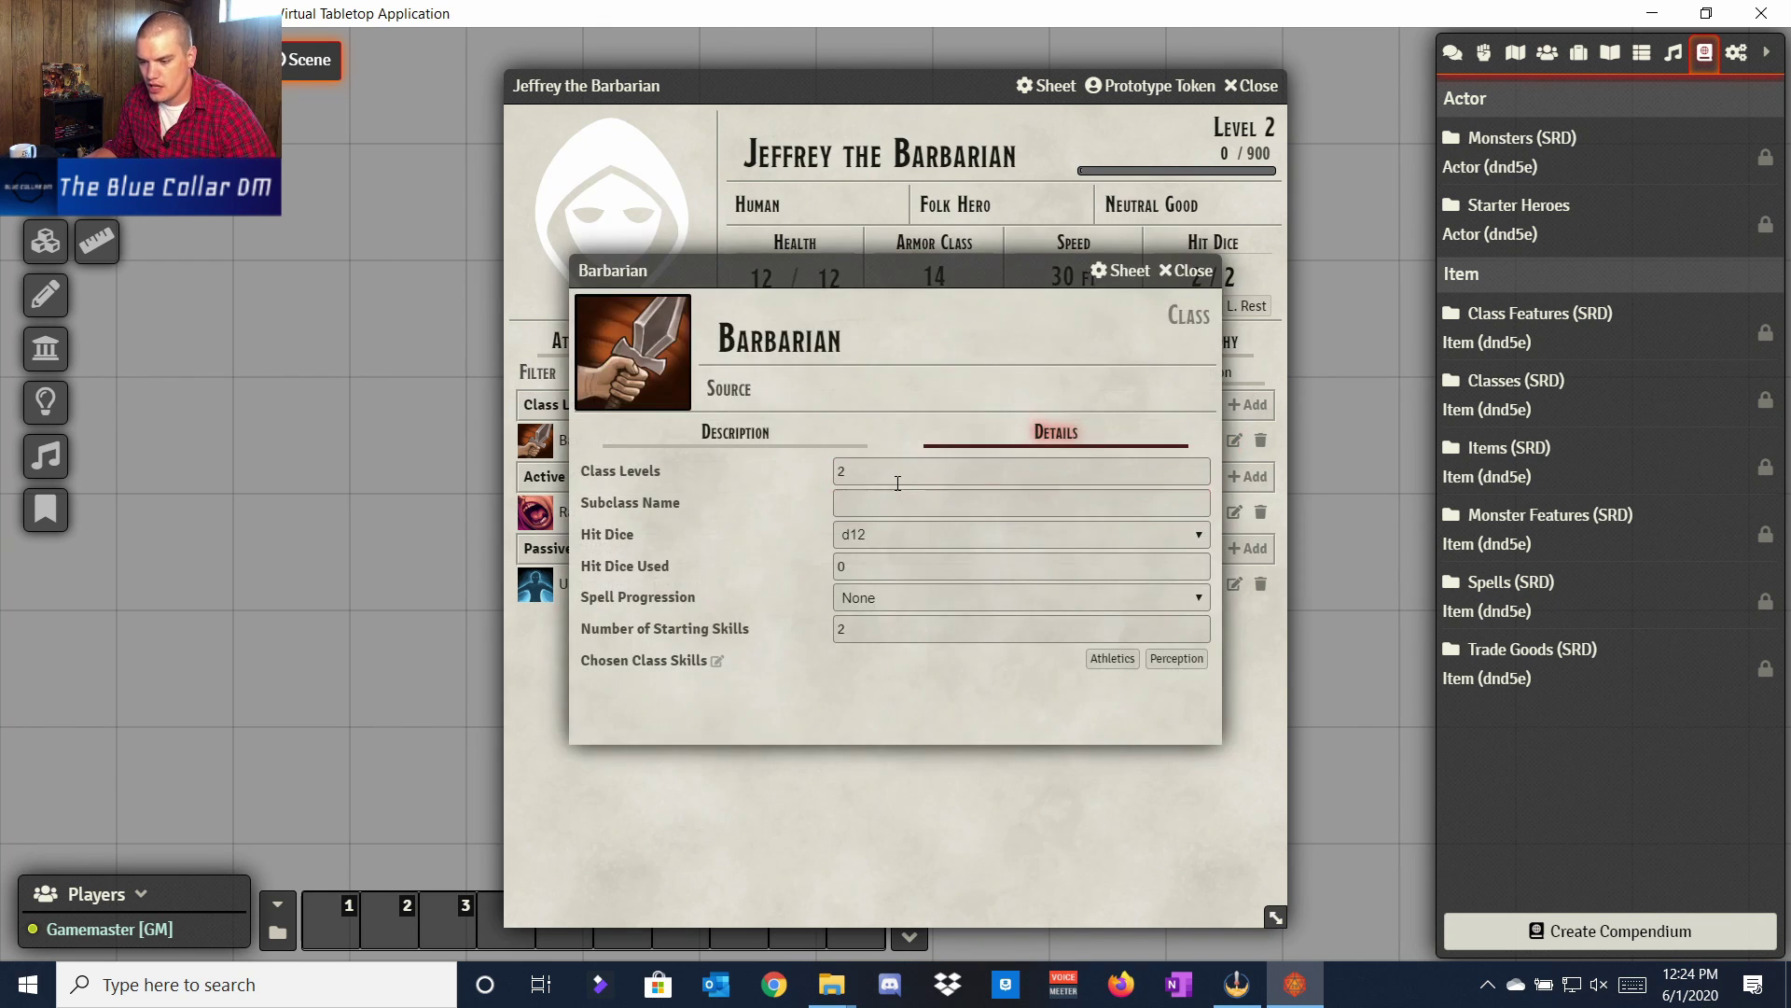
pyautogui.click(900, 483)
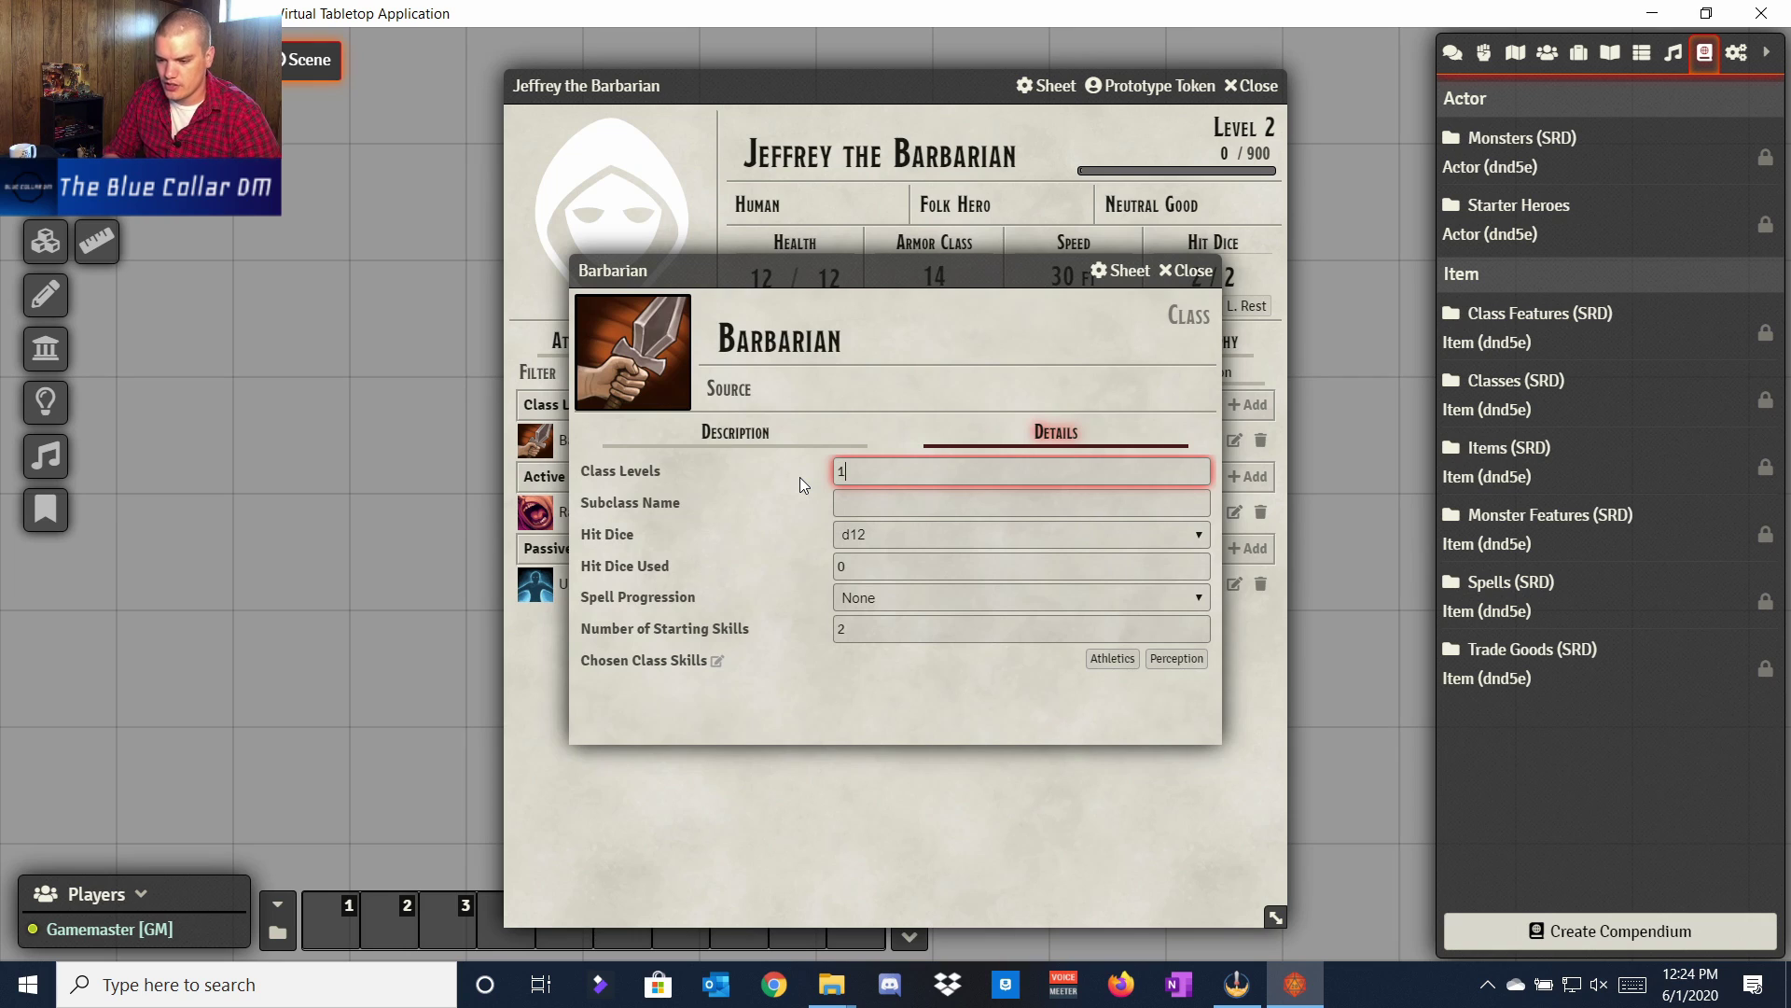
pyautogui.click(1204, 270)
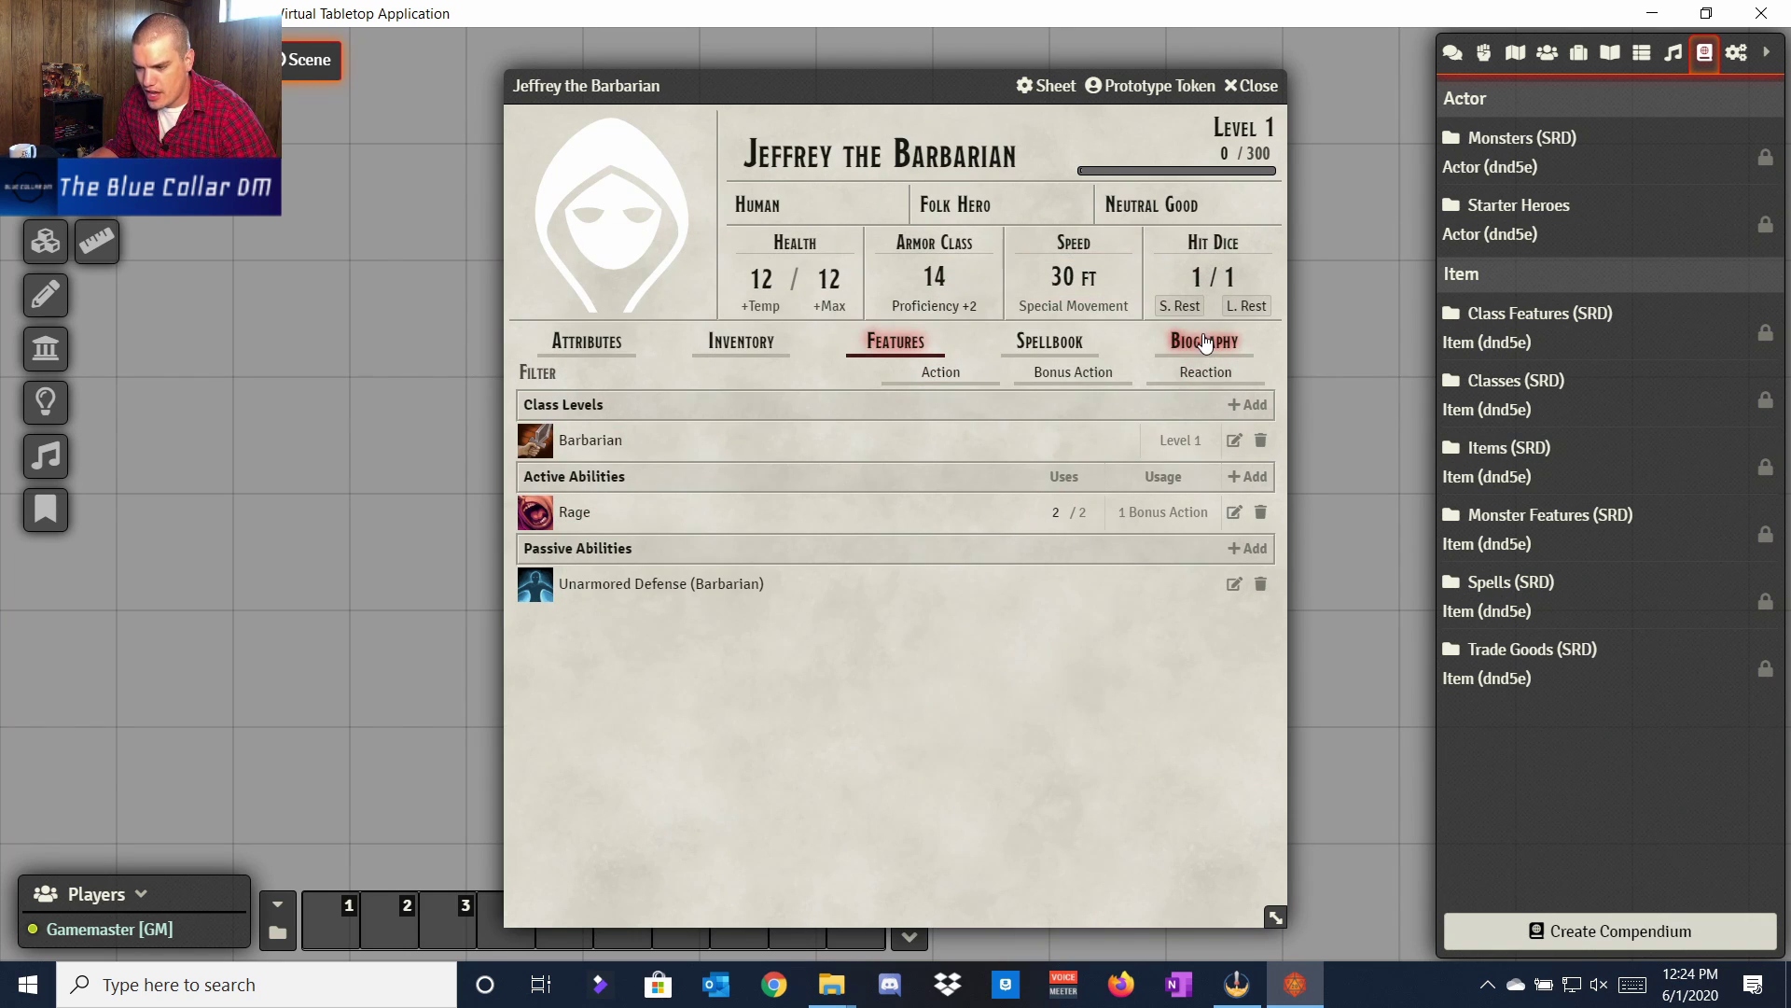
pyautogui.click(586, 342)
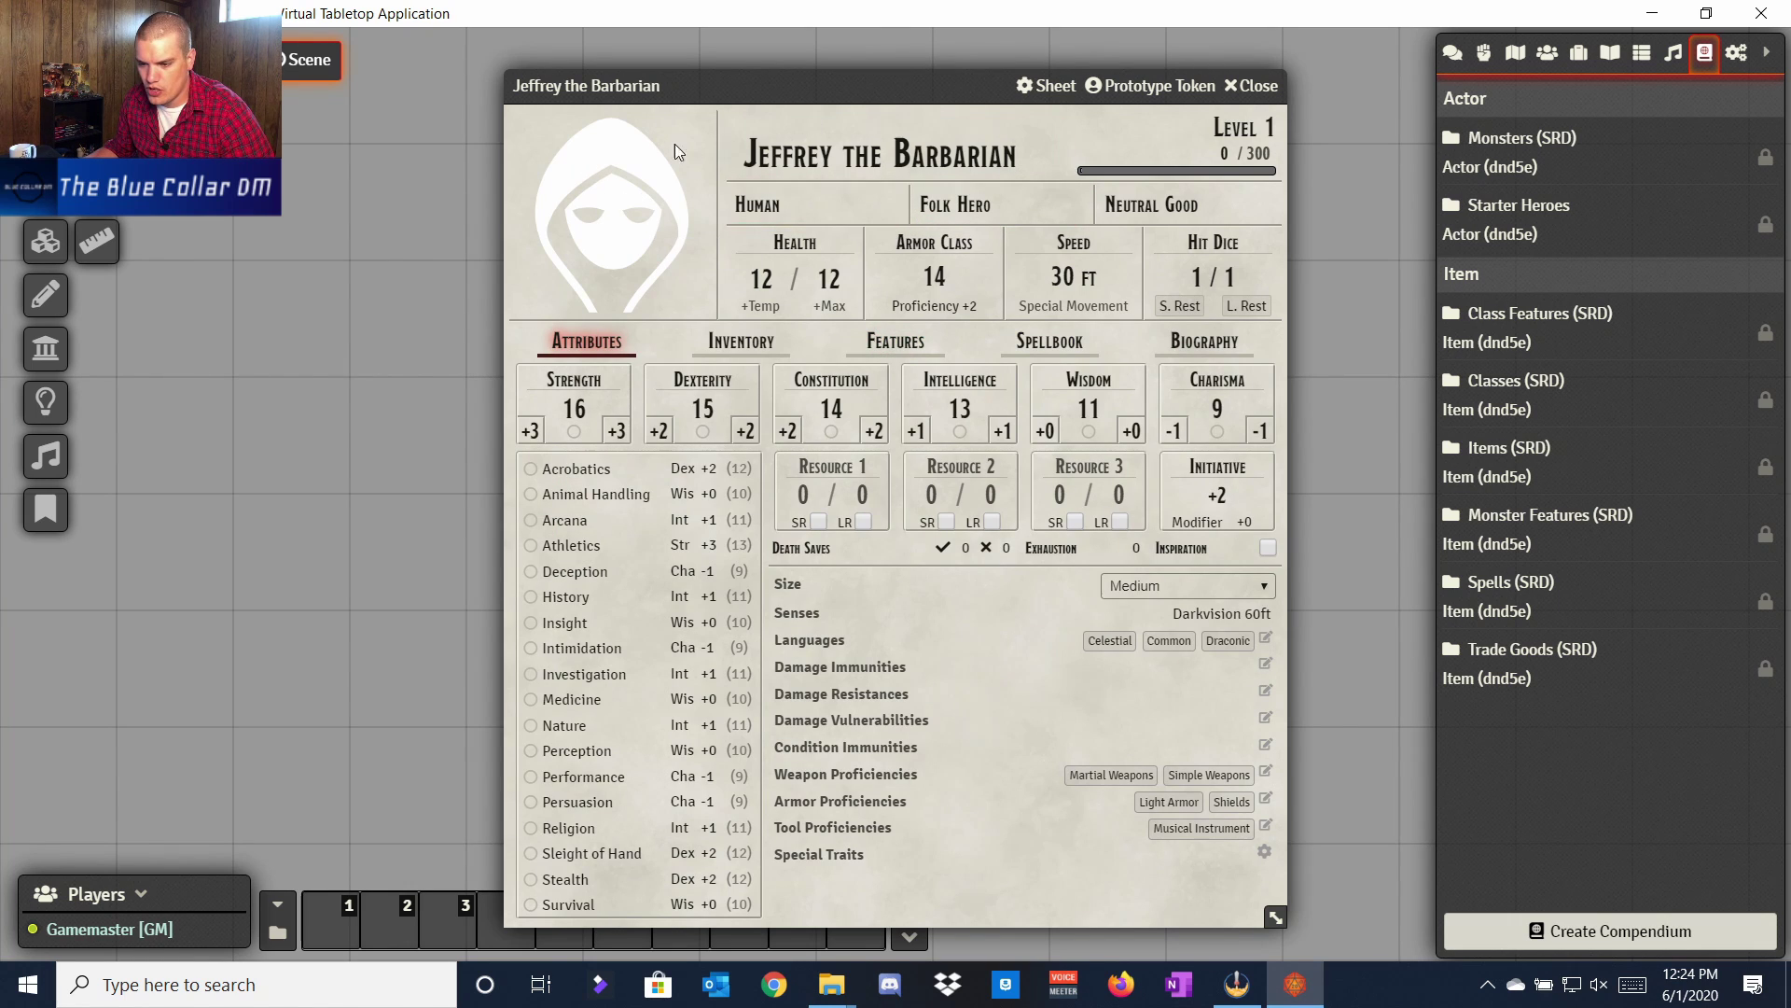
# Step: Upload Flash token.png and use it as Jeffrey's portrait
pyautogui.click(575, 189)
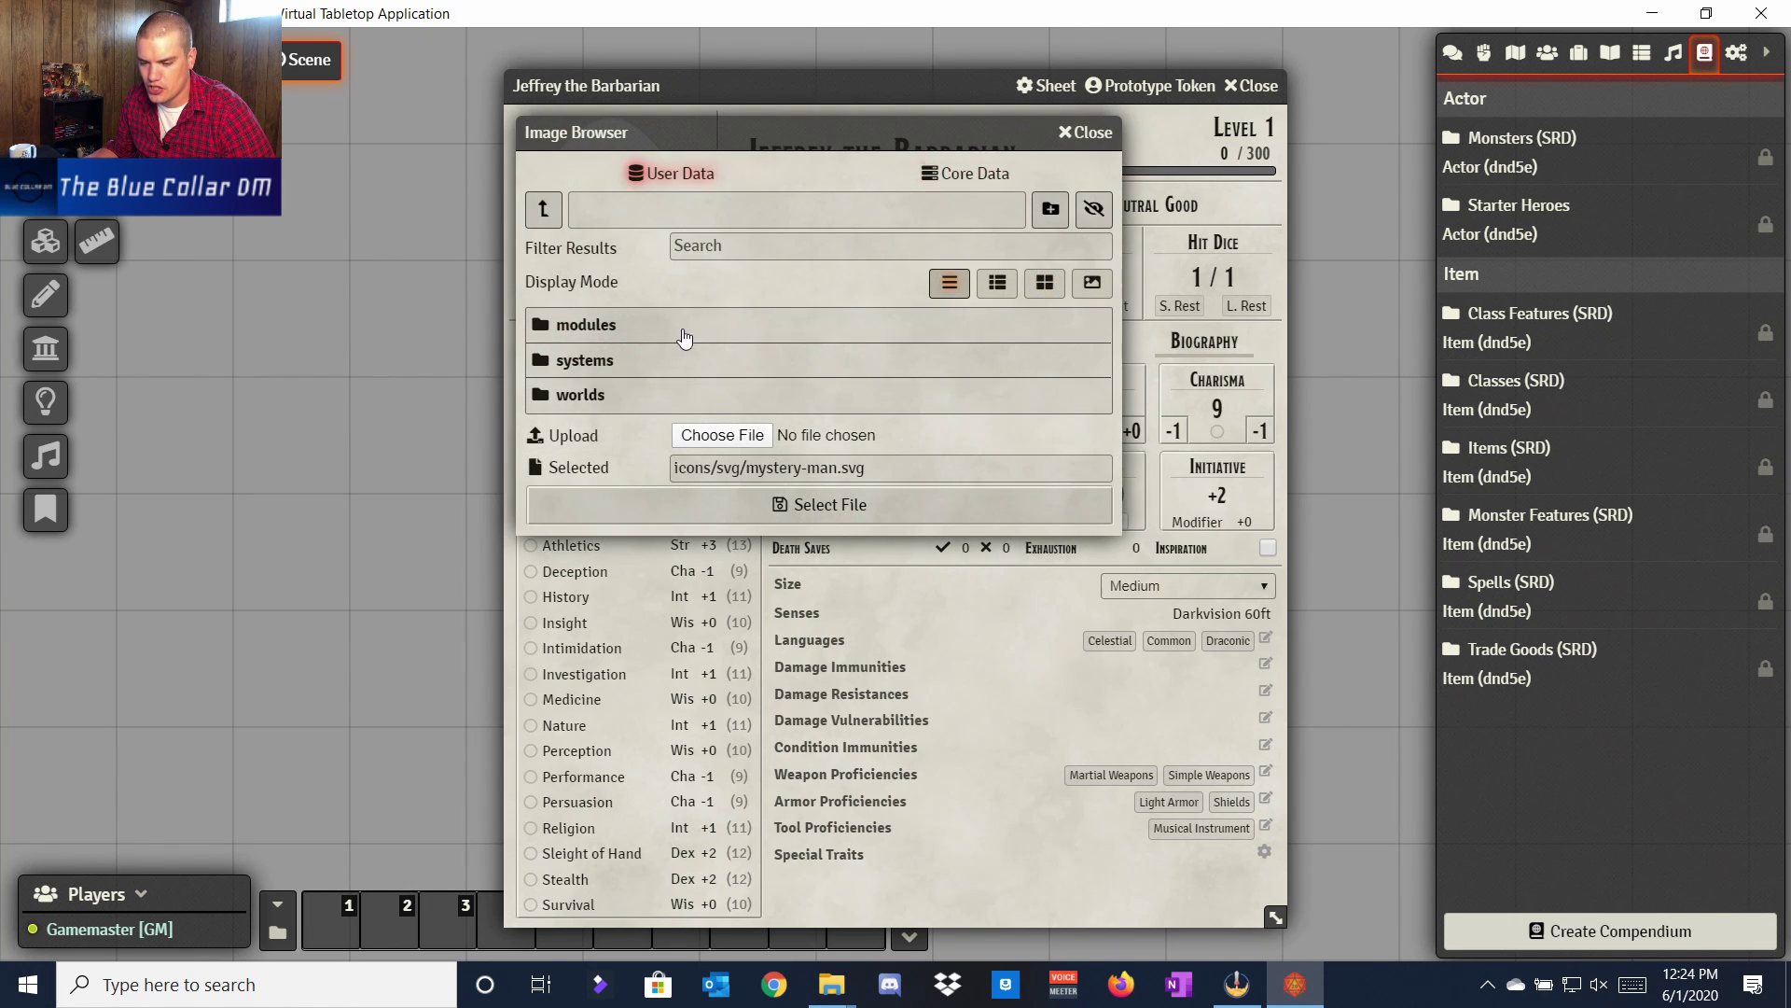
pyautogui.click(724, 436)
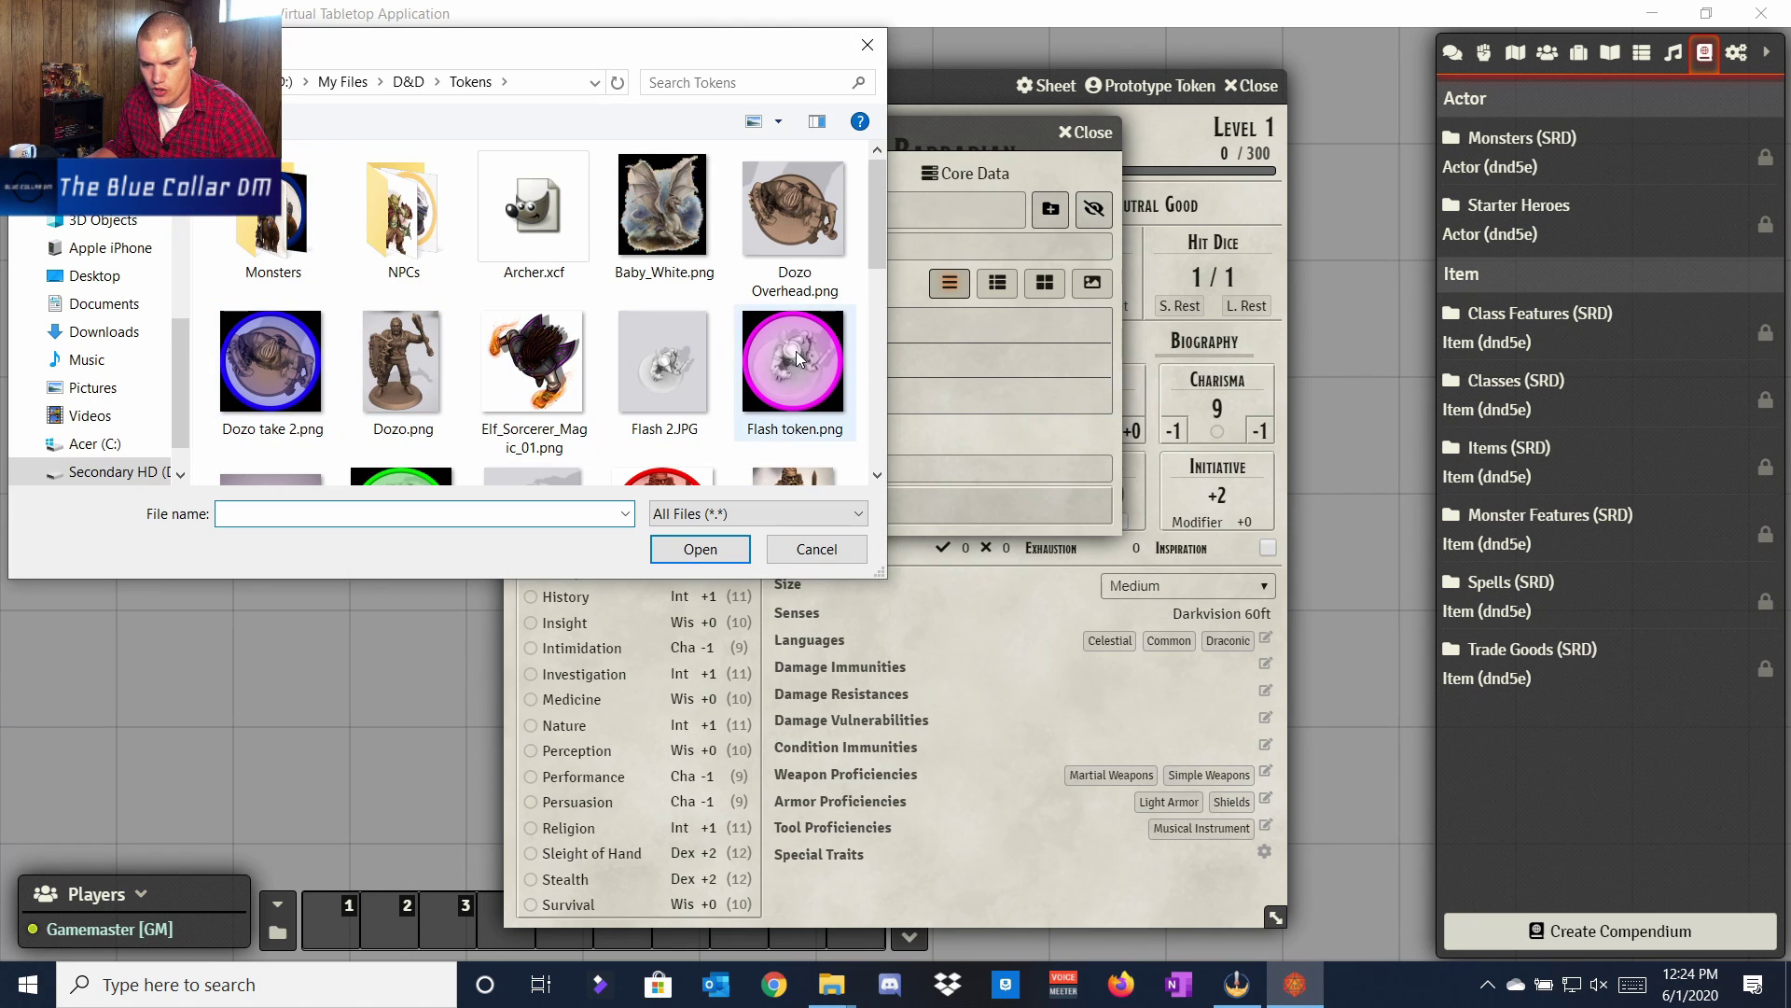
pyautogui.doubleClick(793, 355)
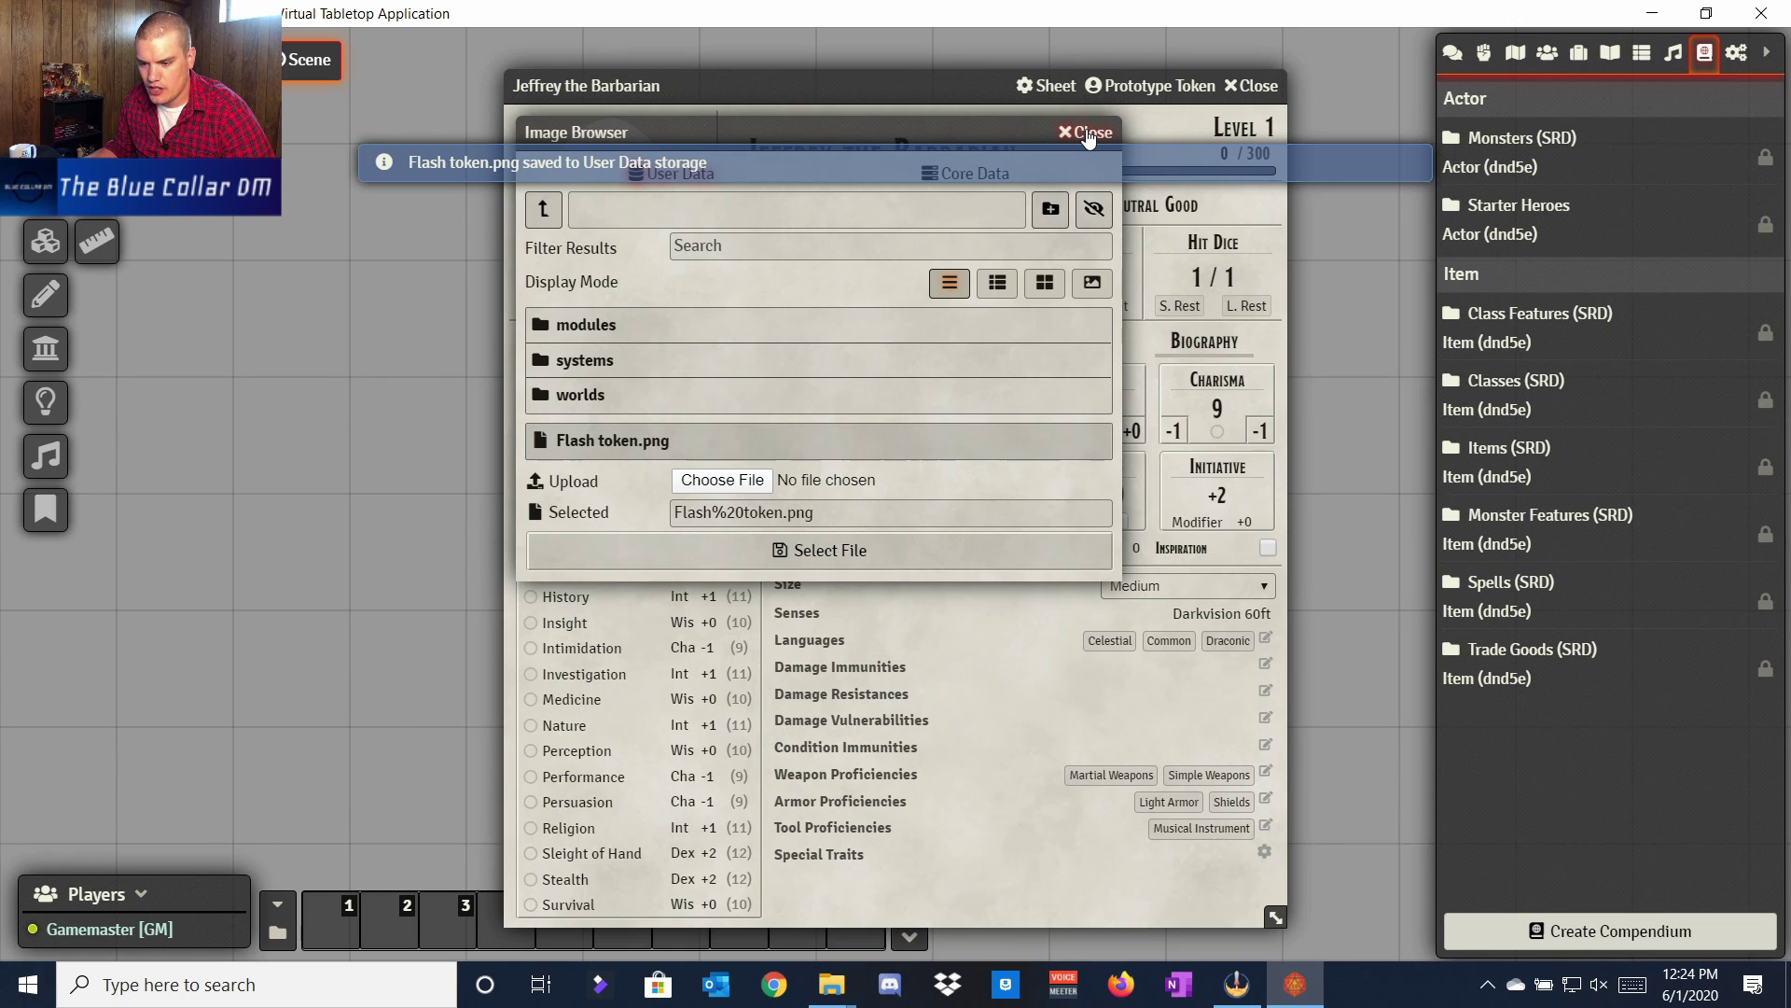
pyautogui.click(831, 548)
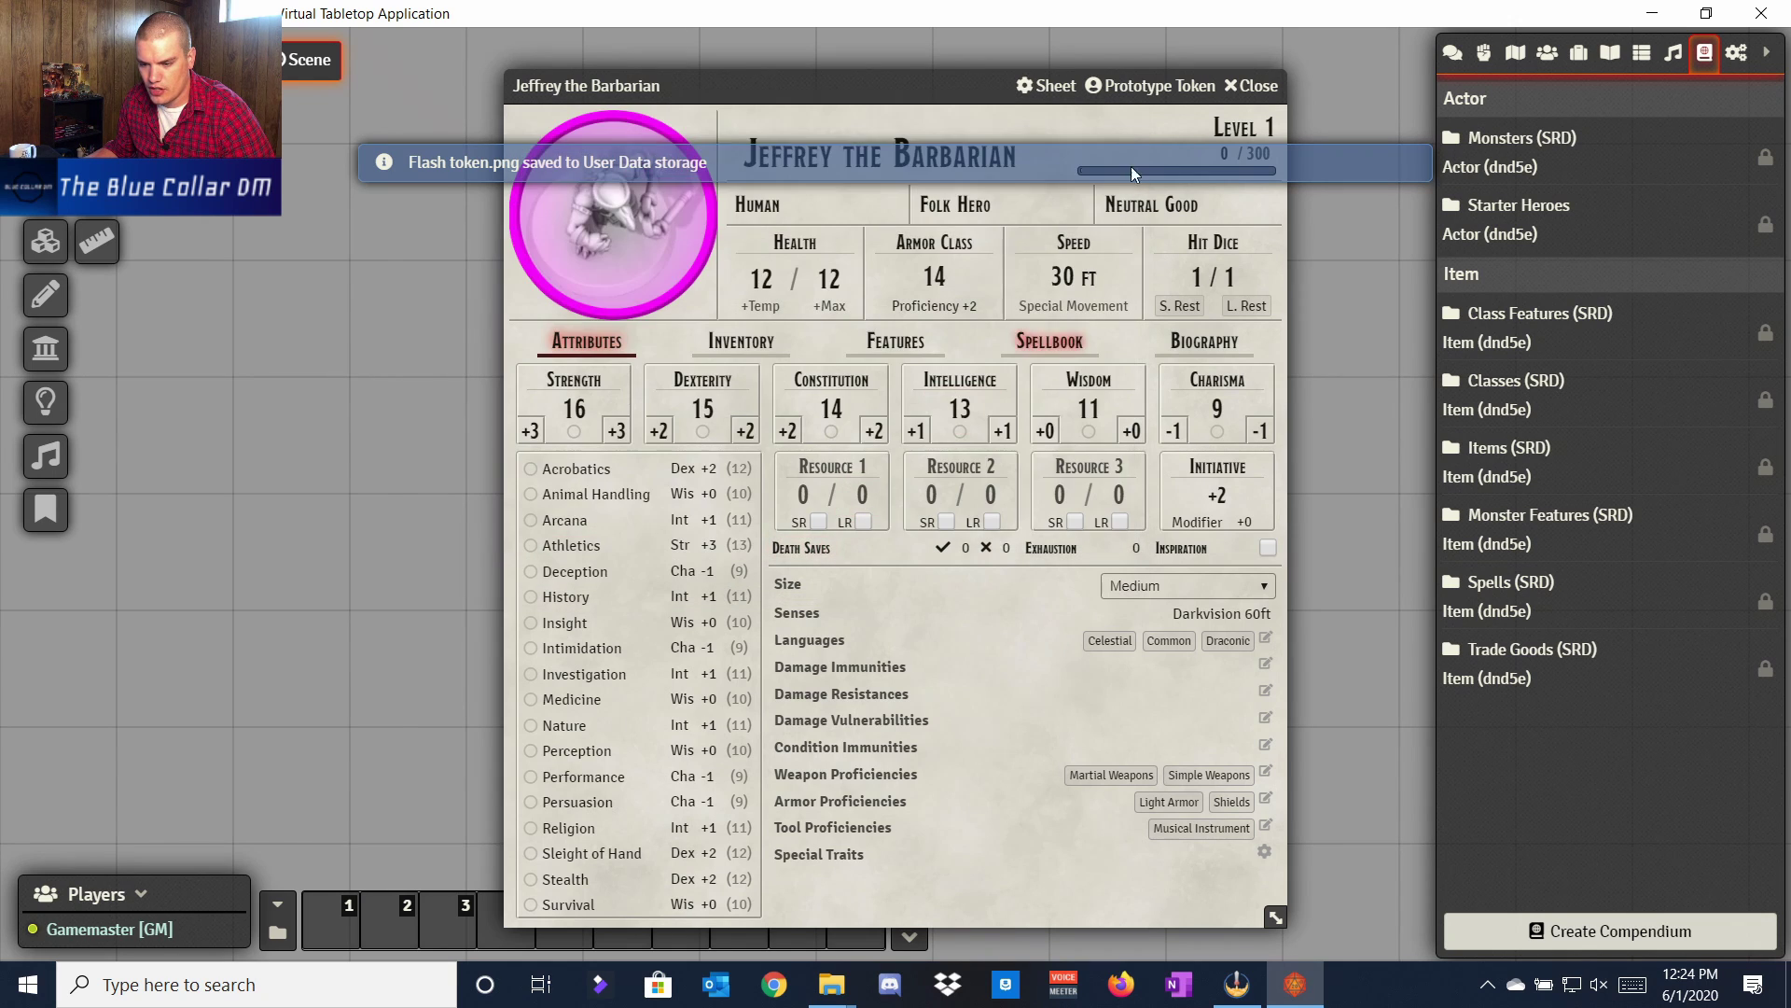
pyautogui.click(1145, 95)
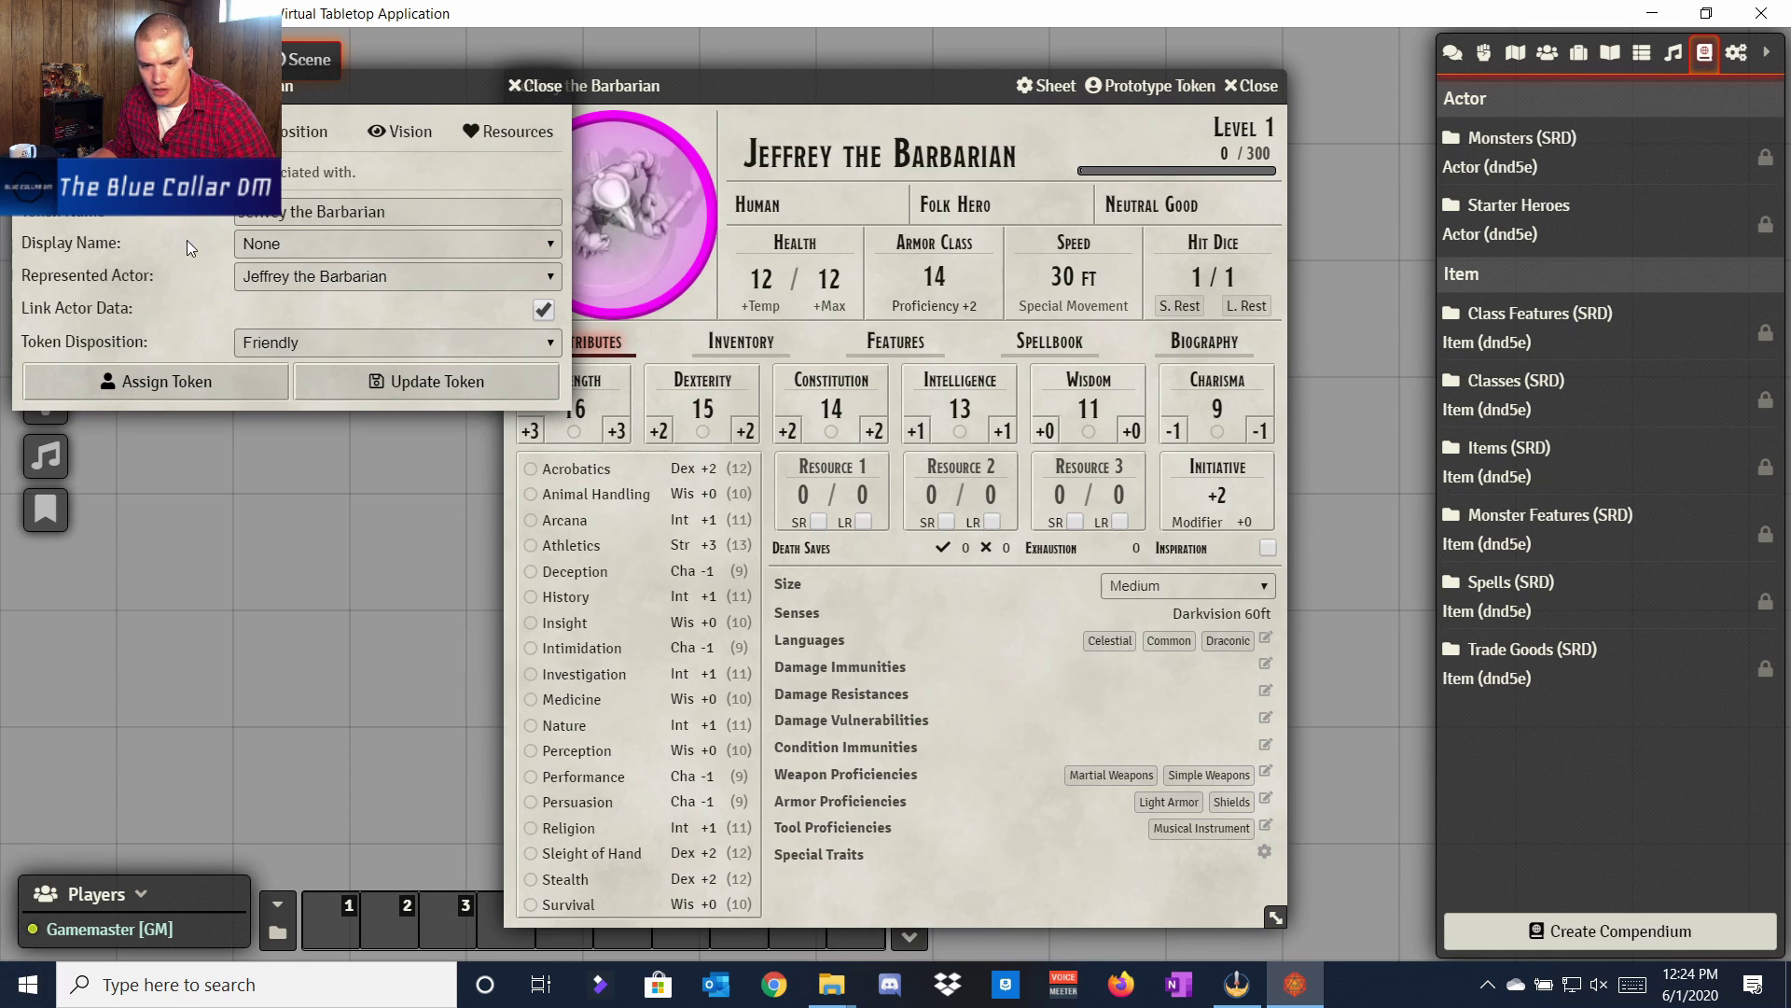
# Step: Set the prototype token image to Flash token.png
pyautogui.click(210, 130)
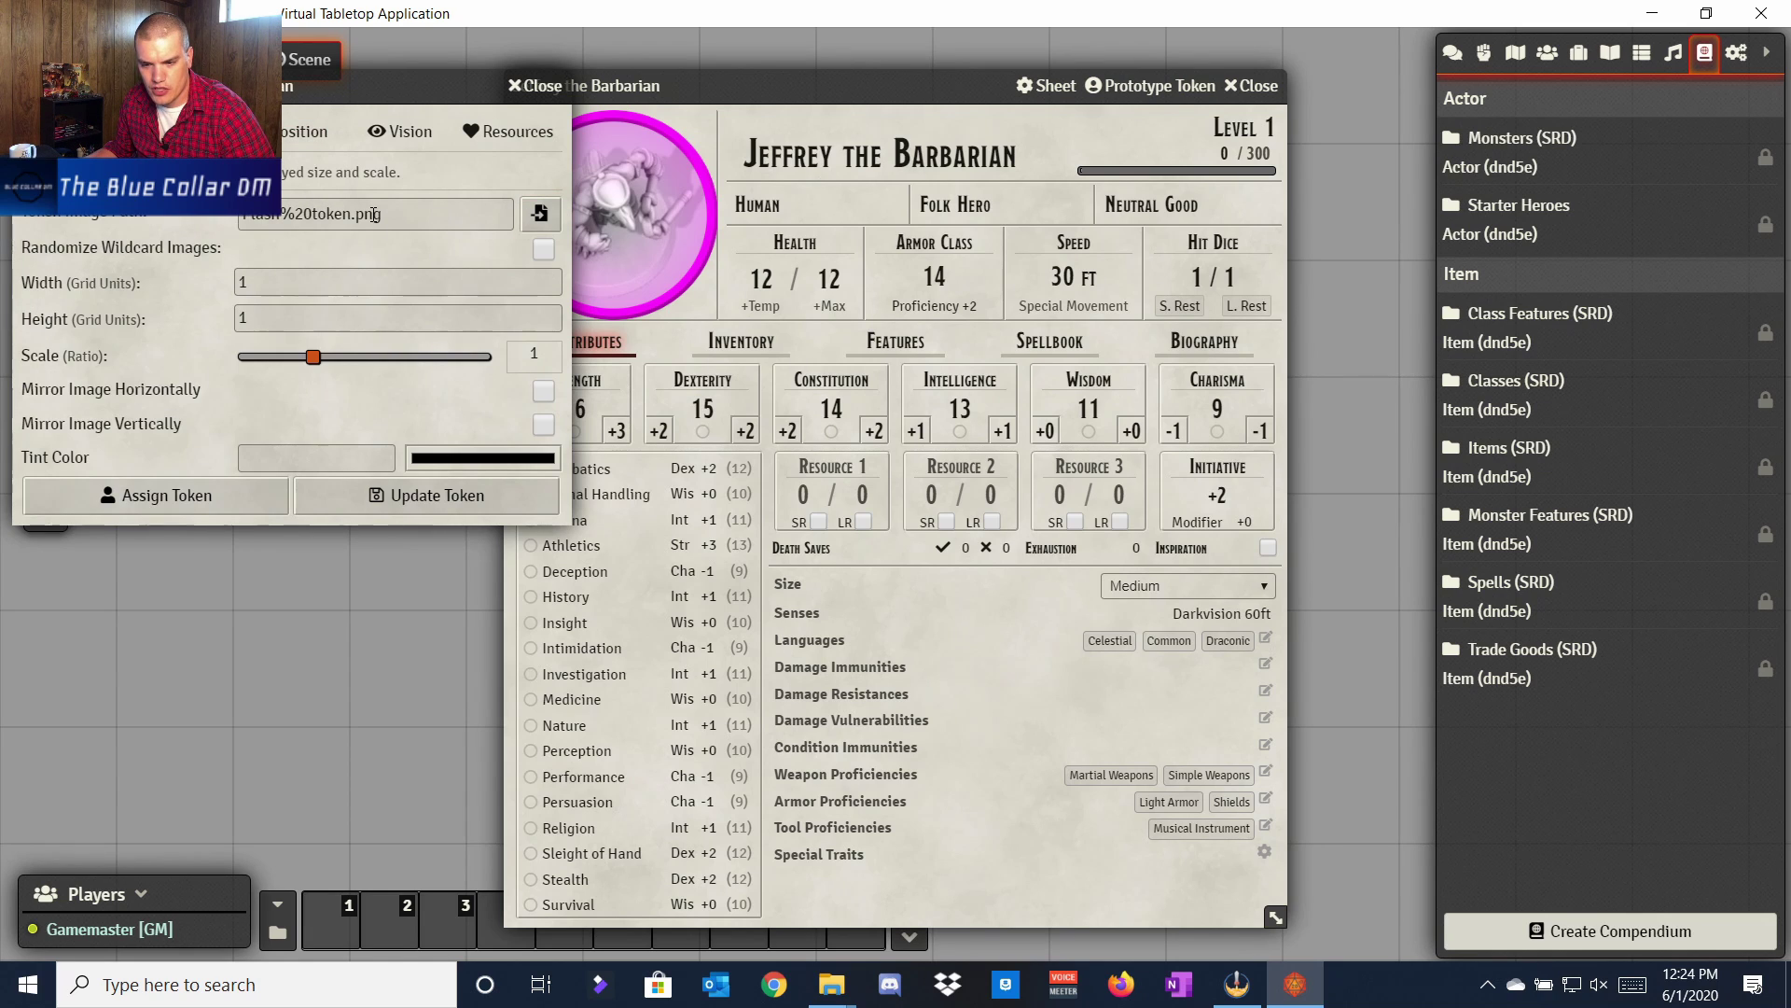
pyautogui.click(539, 213)
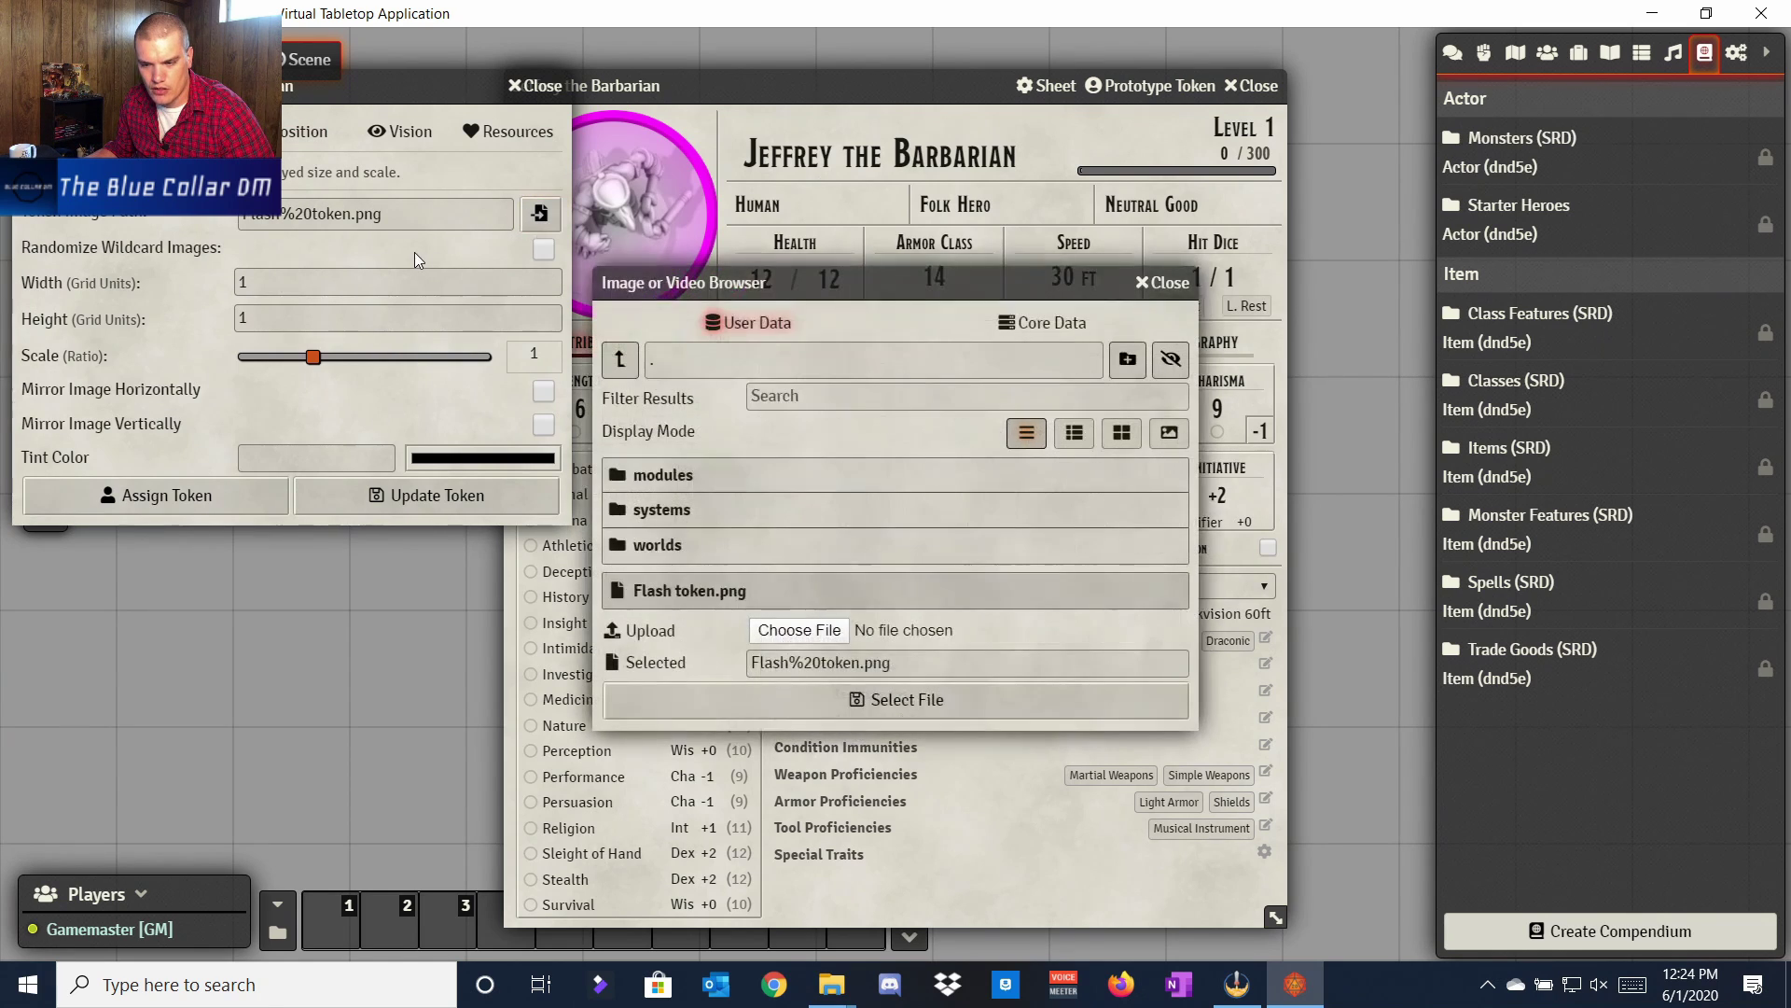
pyautogui.click(821, 701)
pyautogui.click(303, 131)
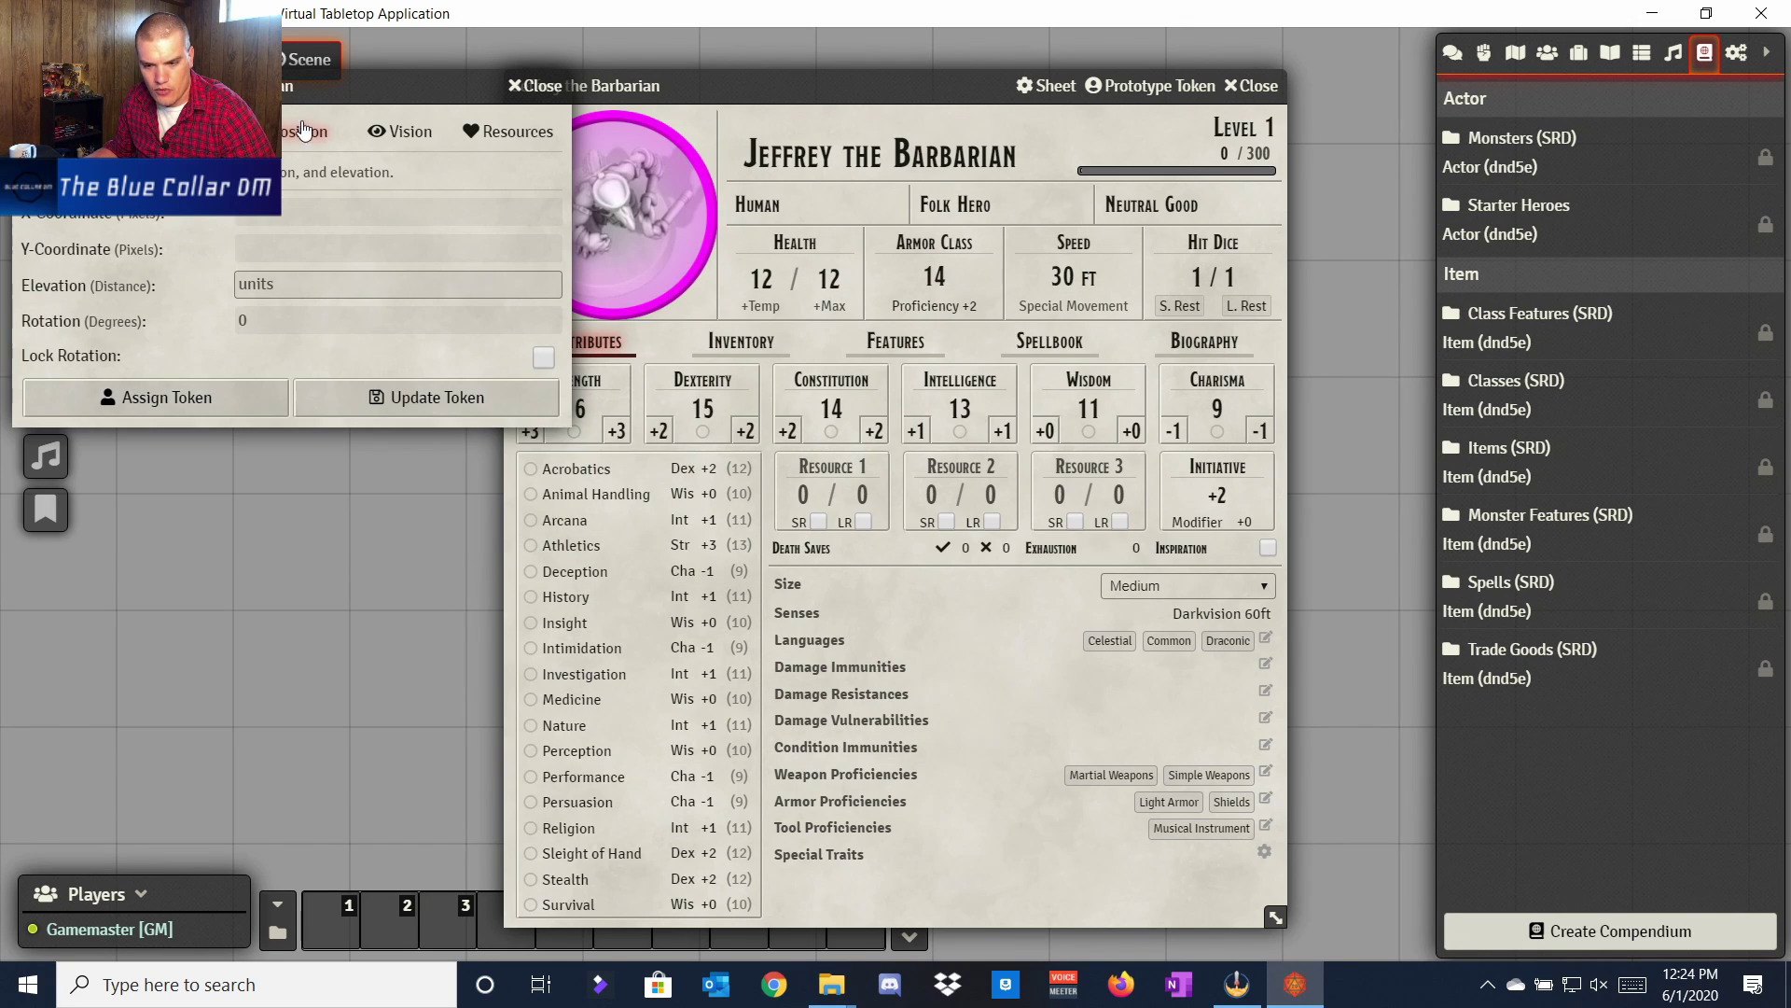
pyautogui.click(417, 135)
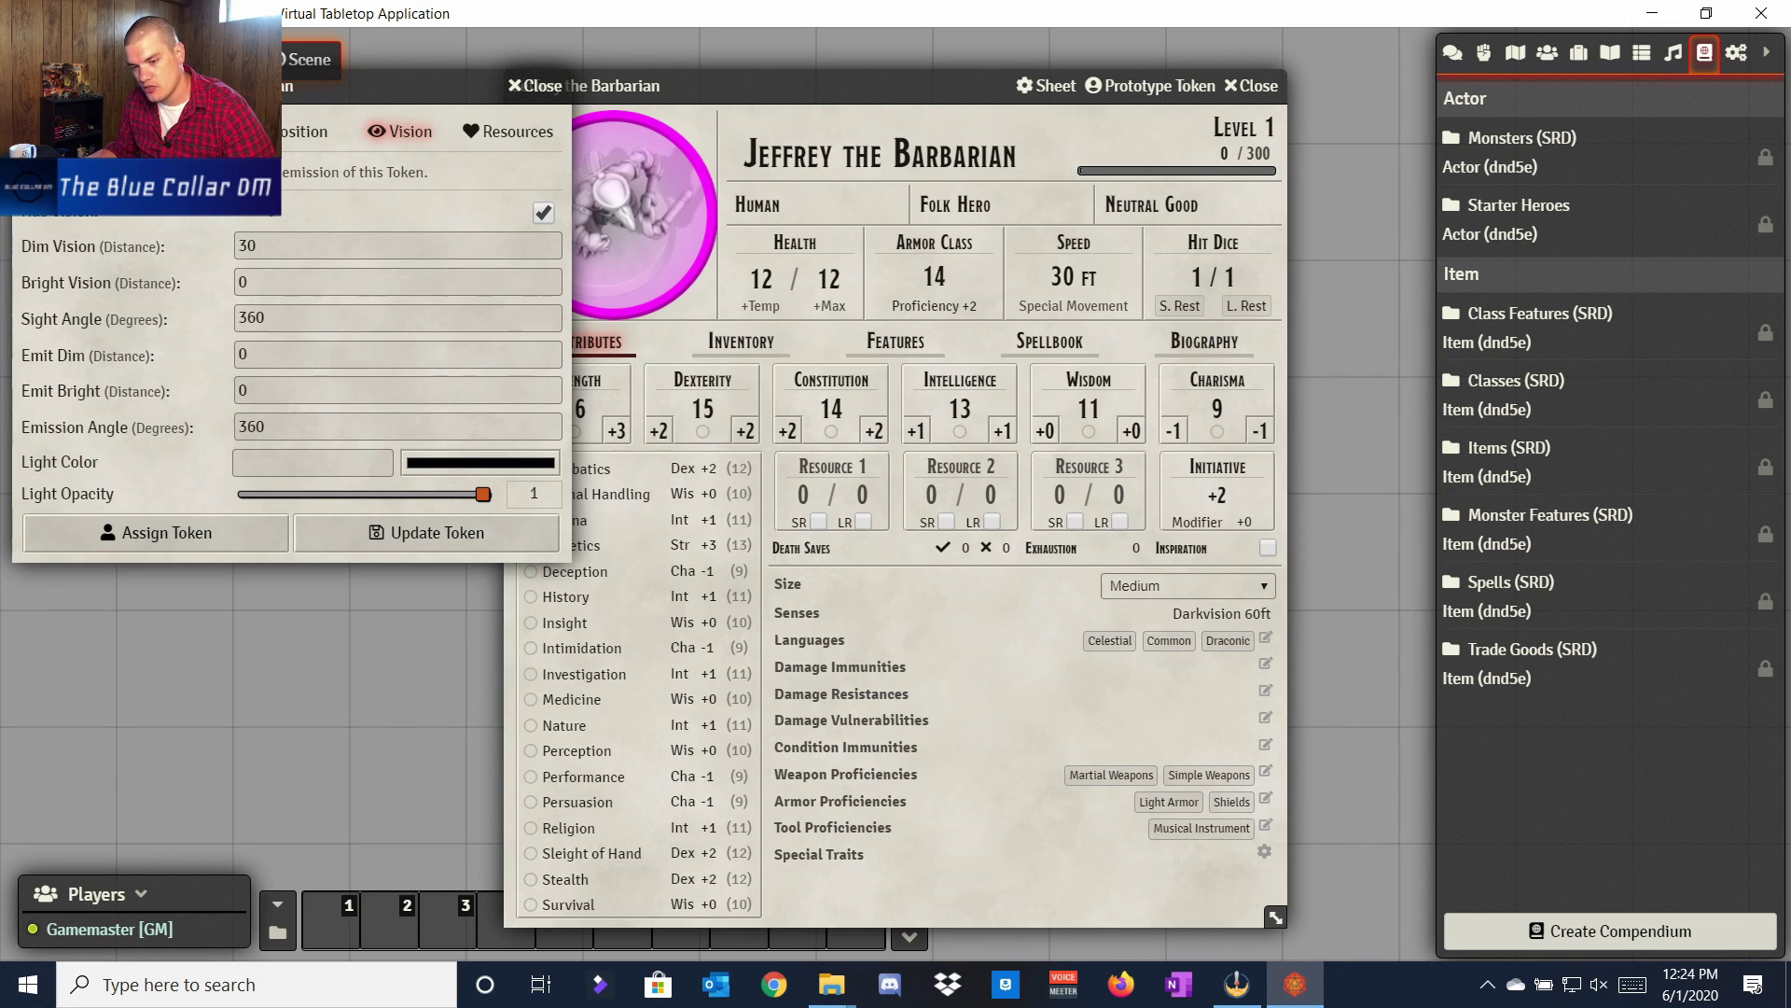
# Step: Make token bars always display with Bar 1 tracking attributes.hp, and save the token
pyautogui.click(544, 140)
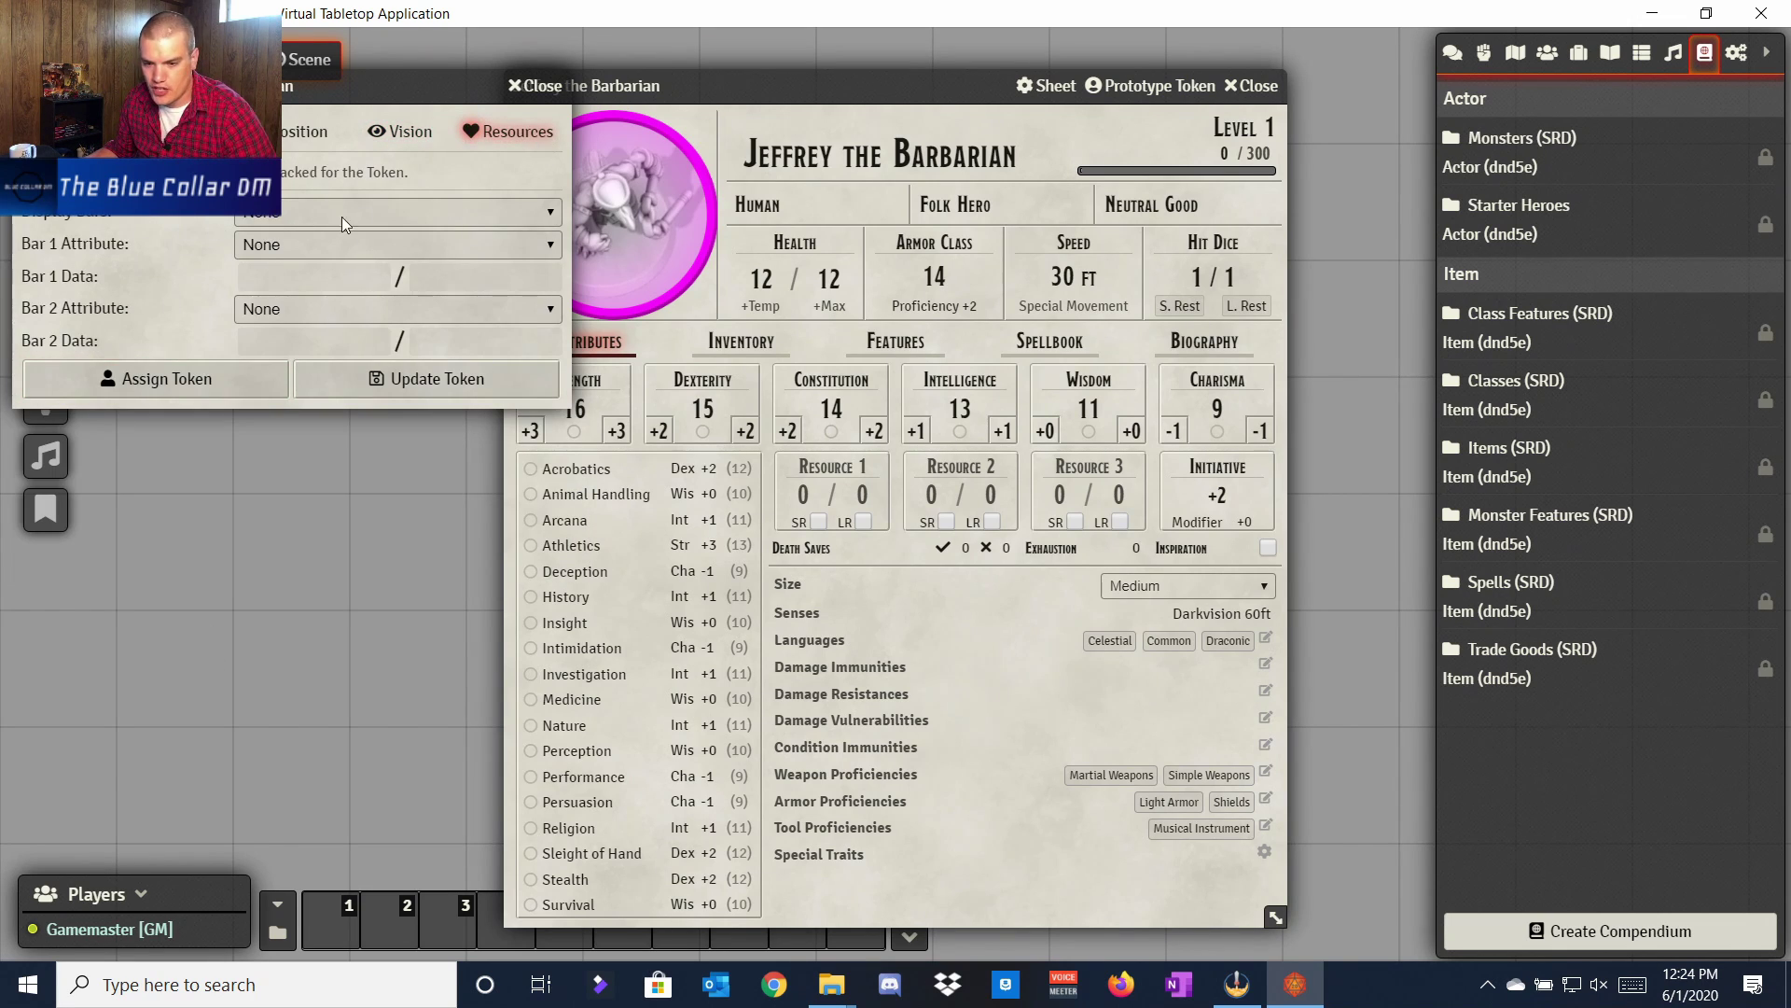
pyautogui.click(305, 212)
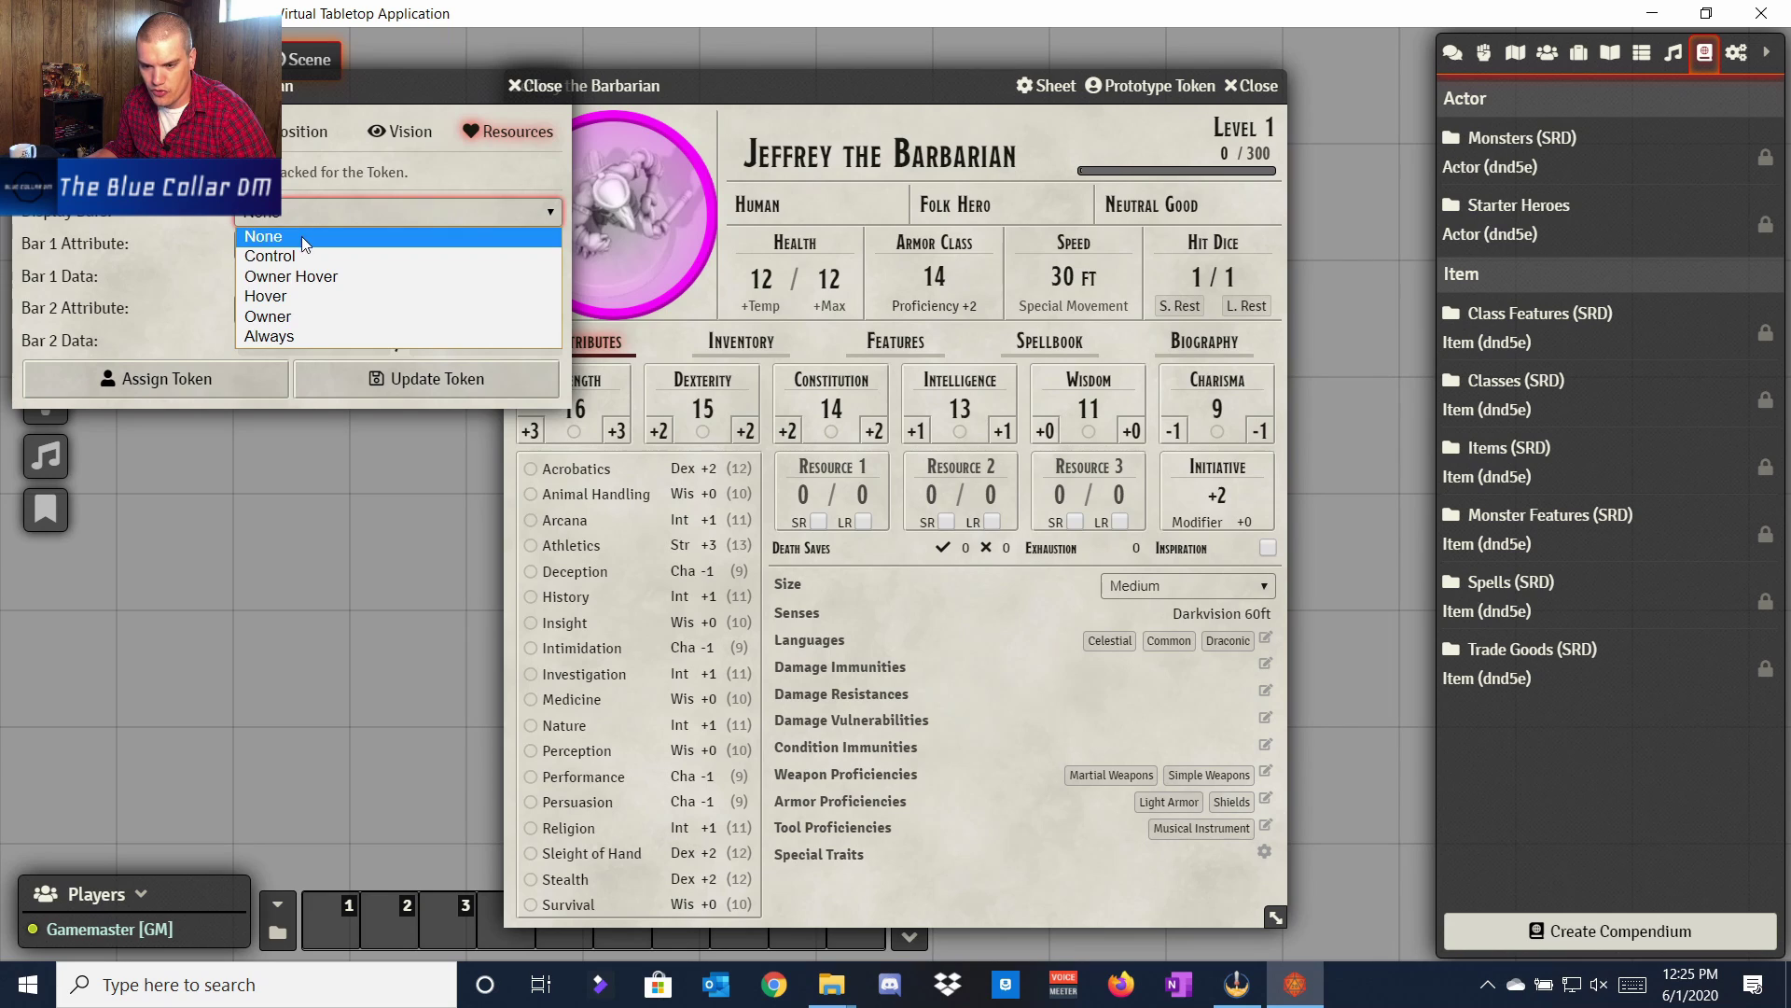
pyautogui.click(293, 335)
pyautogui.click(295, 244)
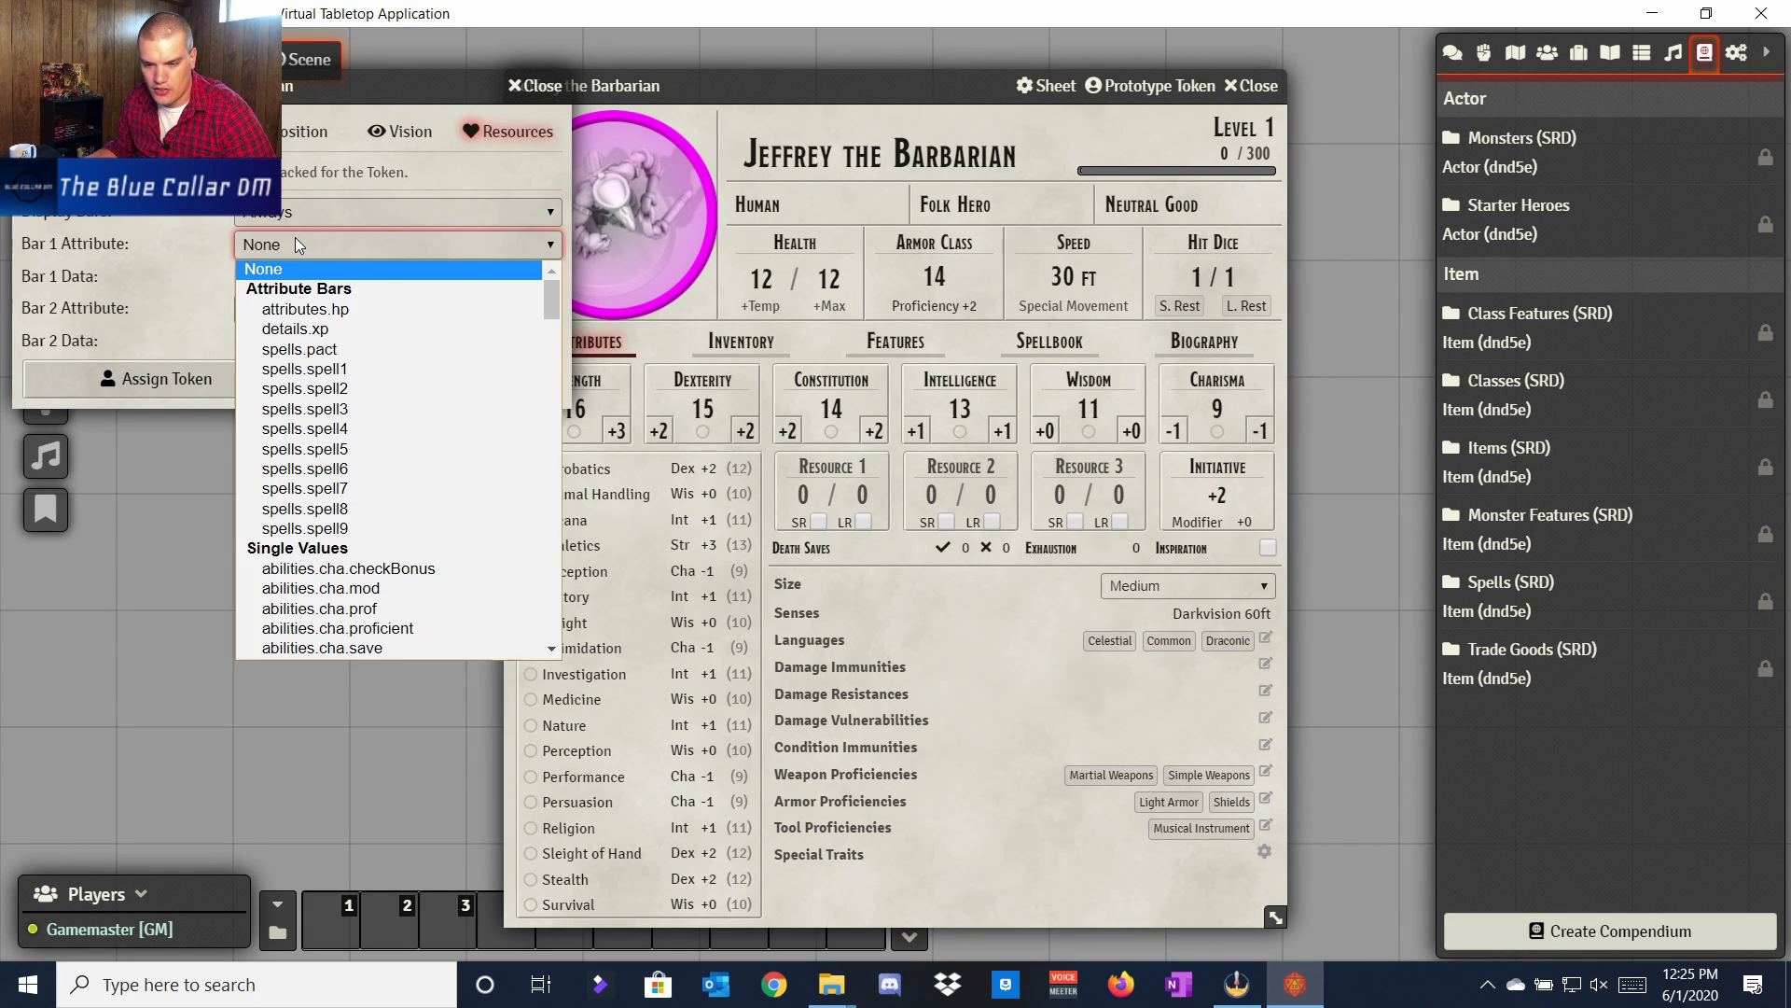
pyautogui.click(377, 308)
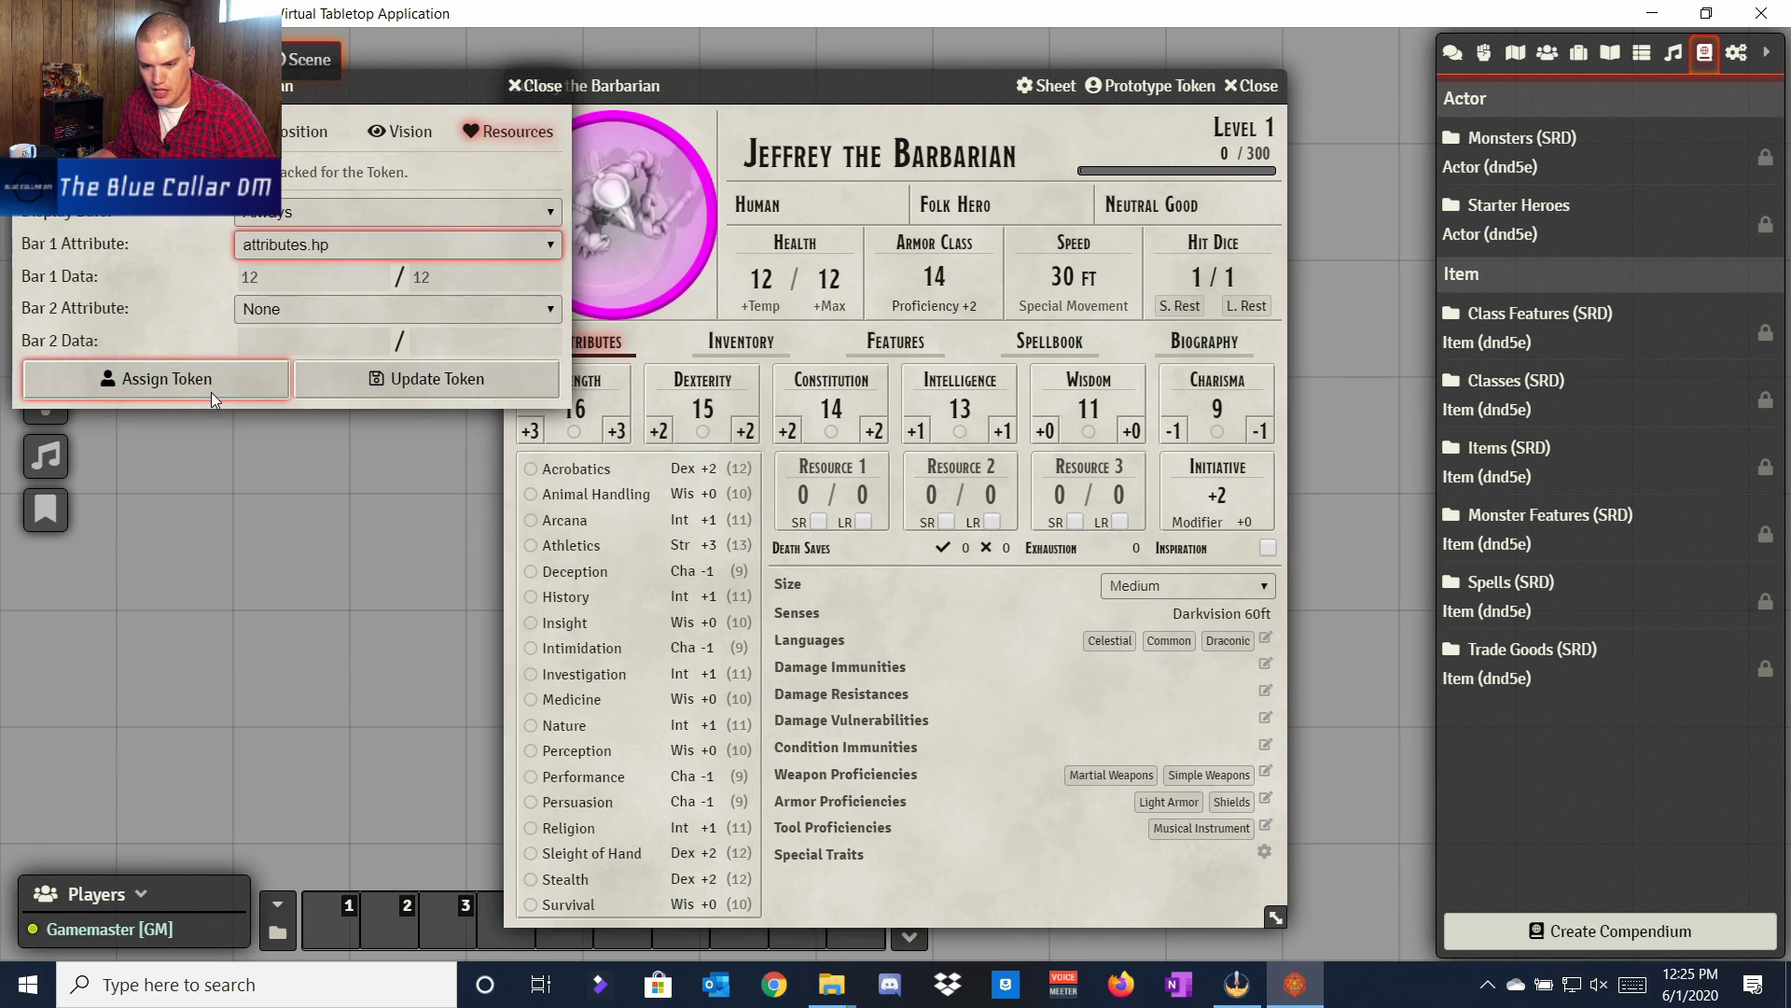
pyautogui.click(382, 382)
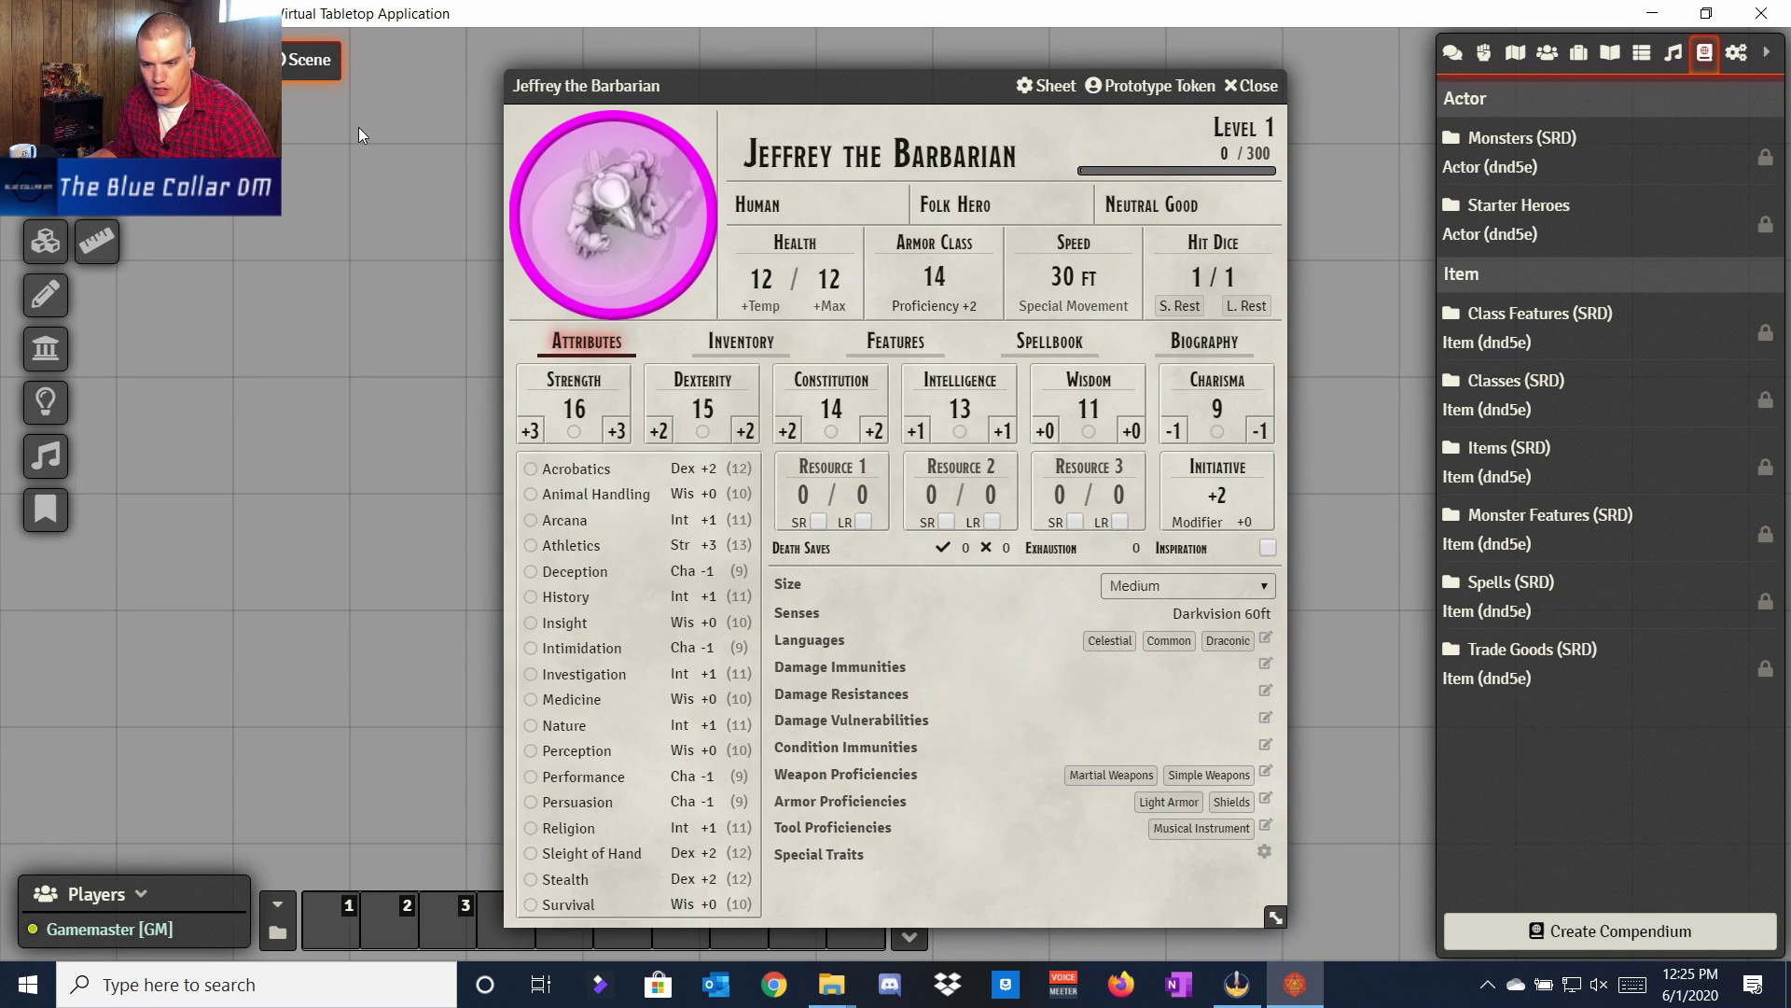
# Step: Drag Jeffrey from the Actors list onto the top-left of the scene
pyautogui.click(1150, 85)
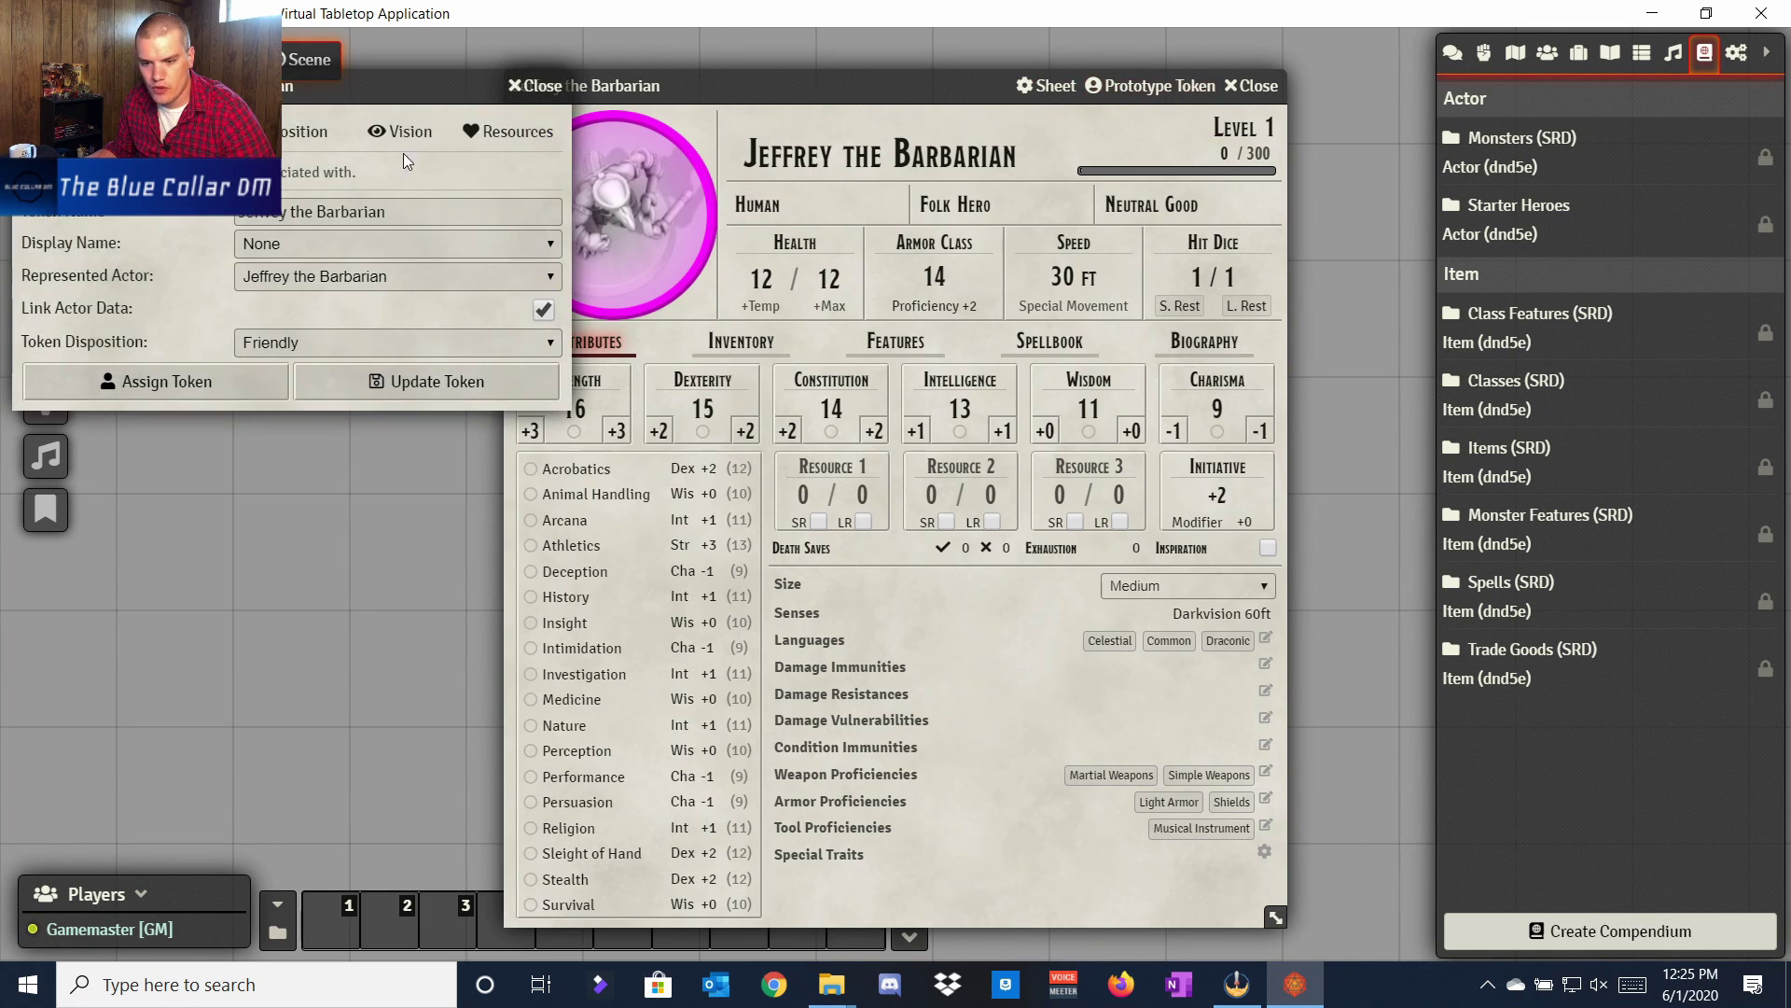
pyautogui.click(536, 84)
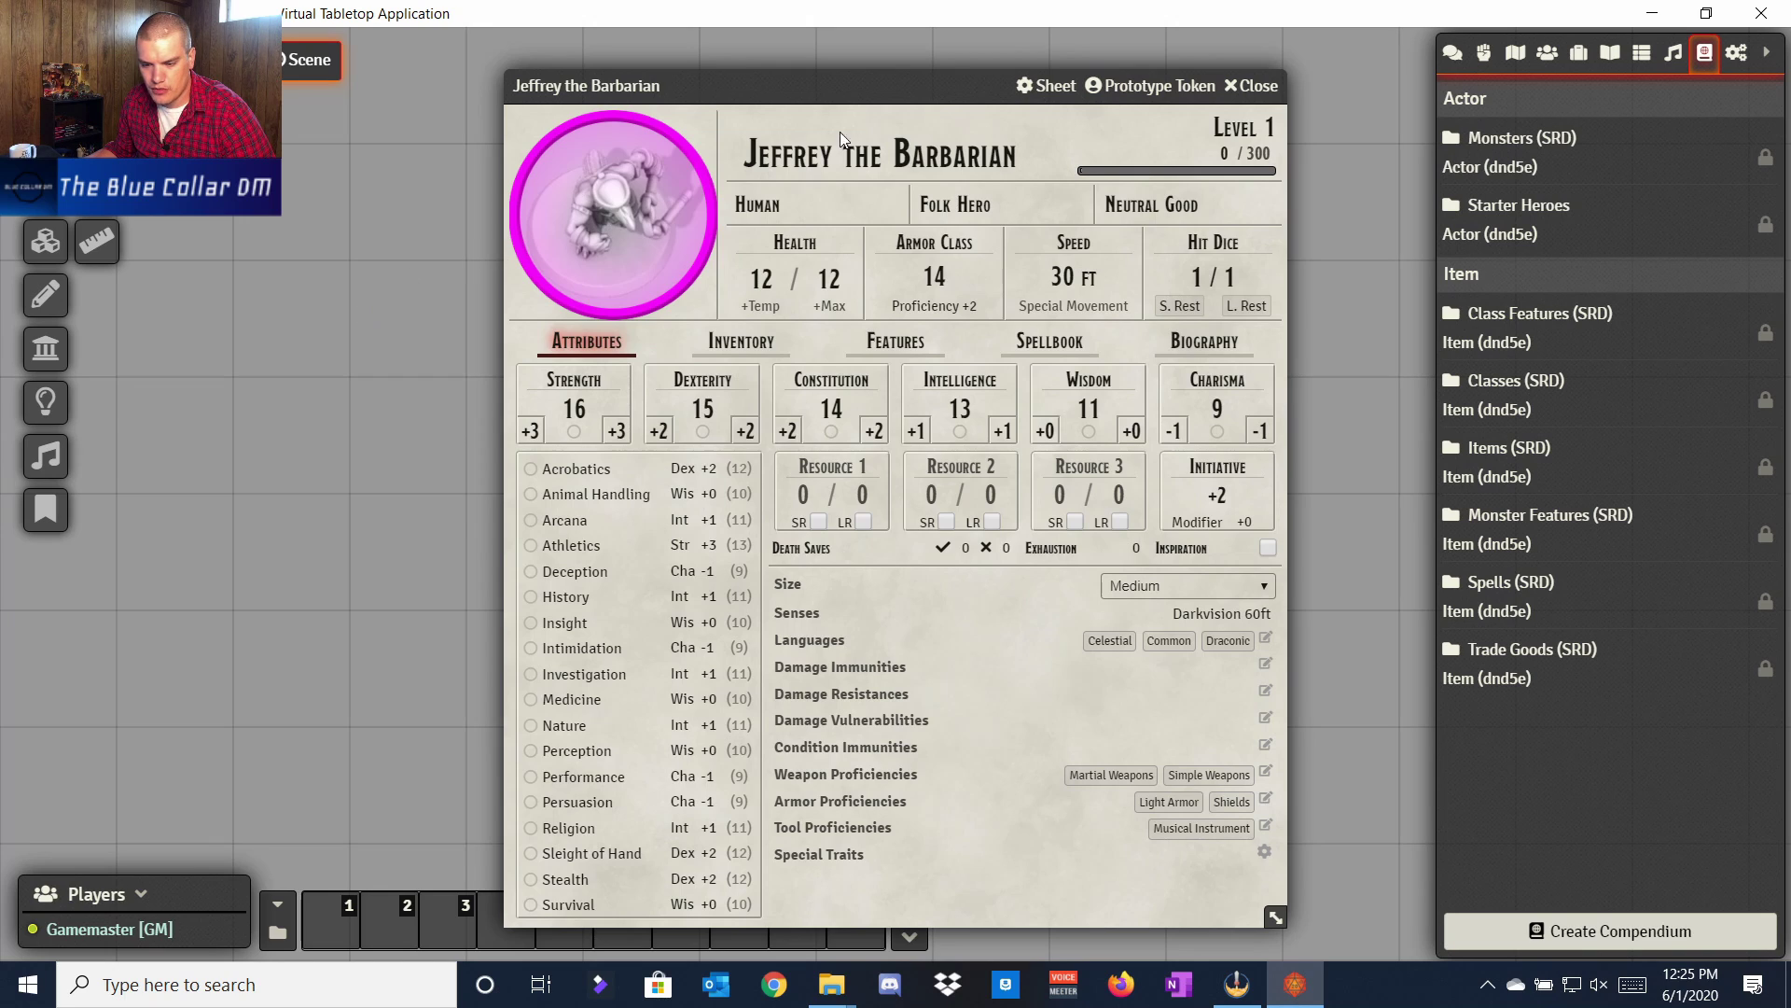
pyautogui.click(1546, 53)
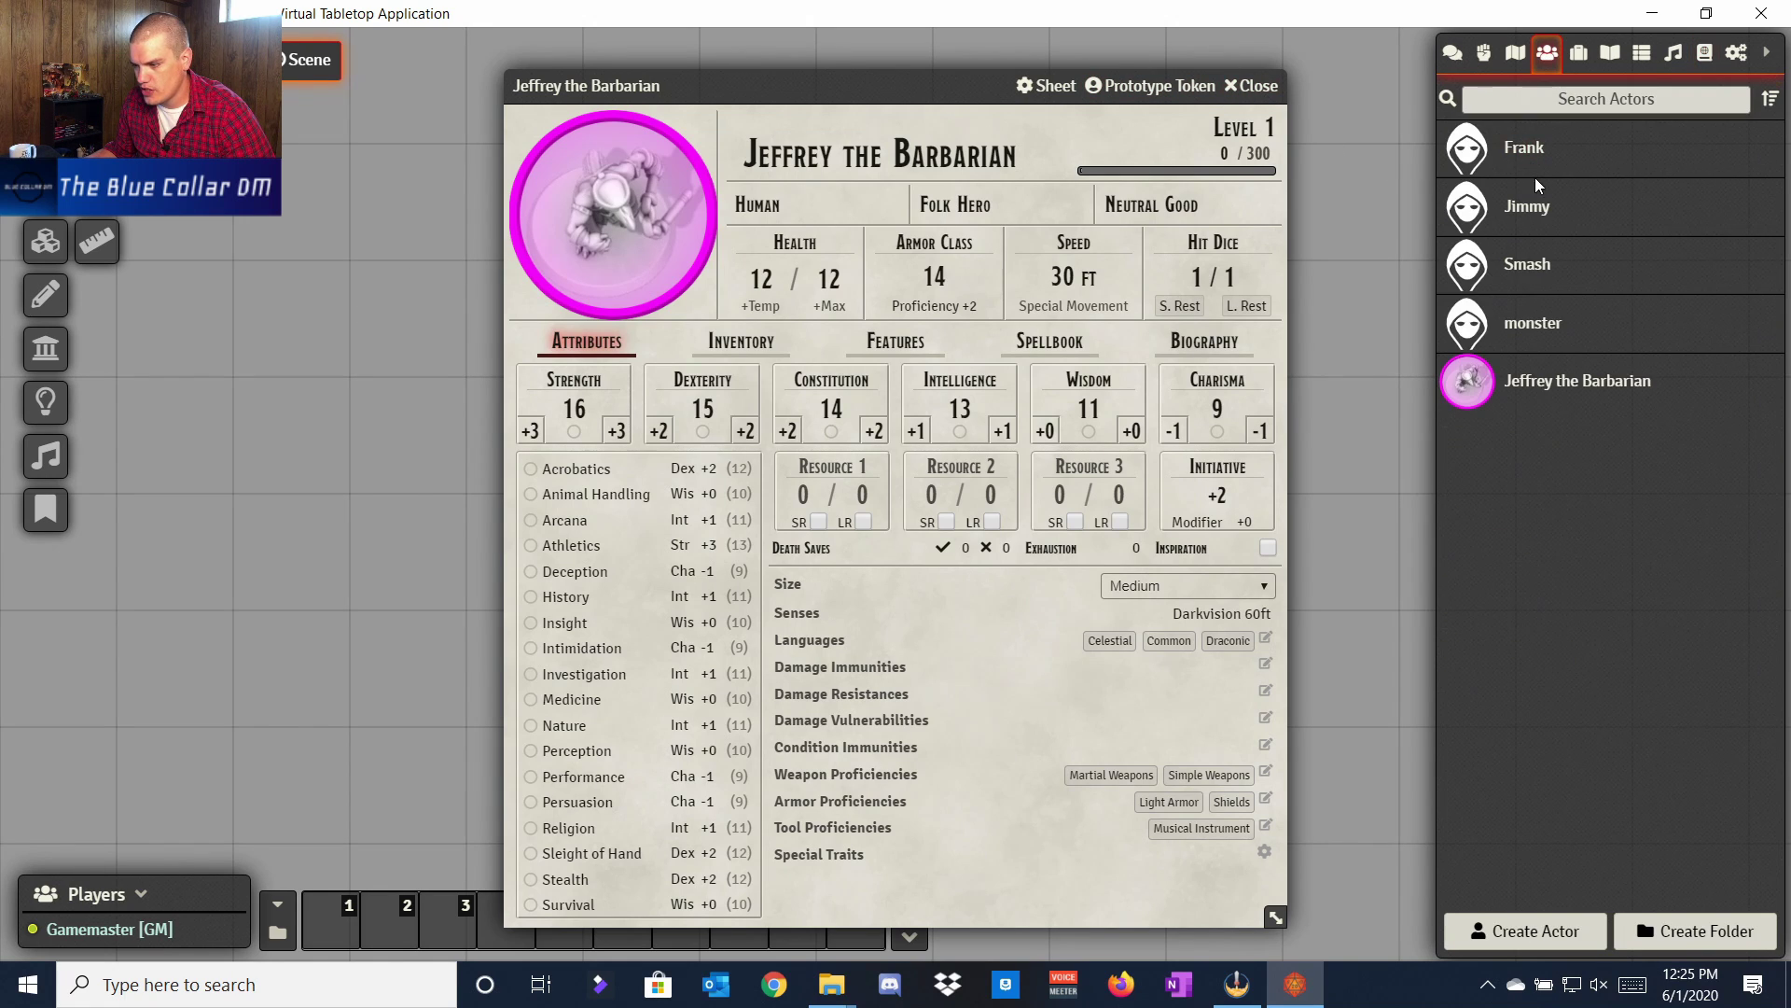
pyautogui.moveTo(1477, 380); pyautogui.dragTo(277, 322)
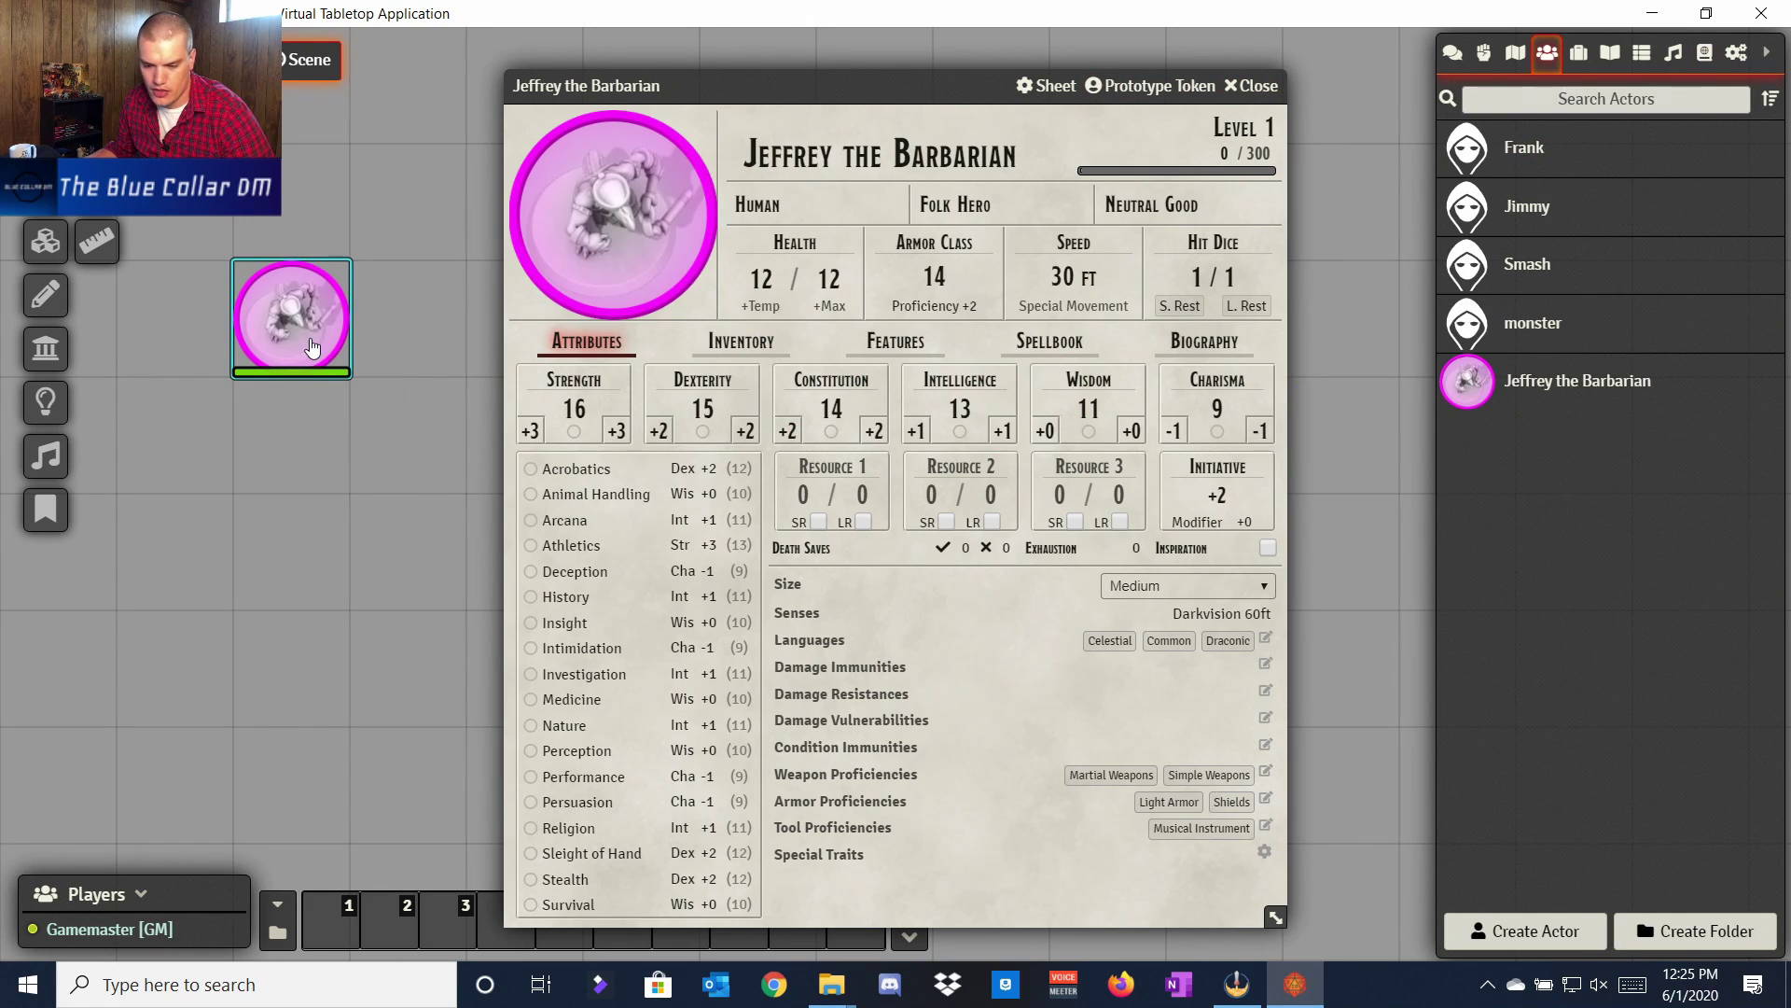